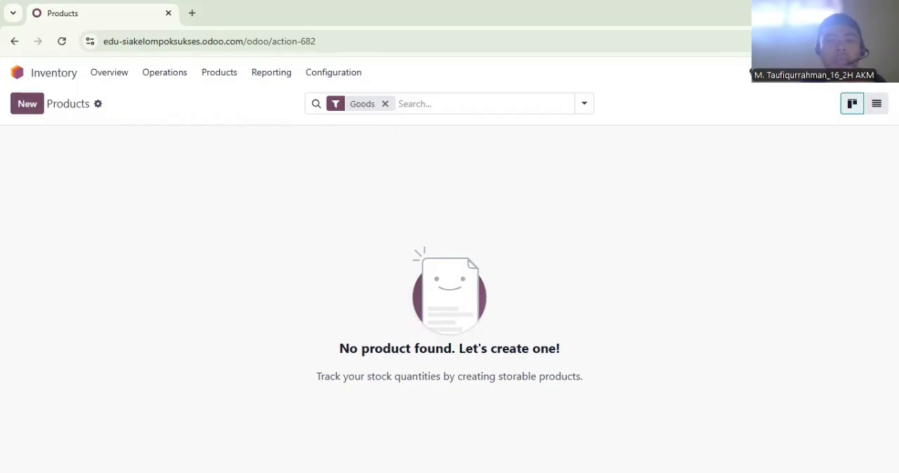
Create a product named Nastar with a sales price of Rp 45,000 and a cost of Rp 30,000
{"action": "left_click", "coordinate": [33, 107]}
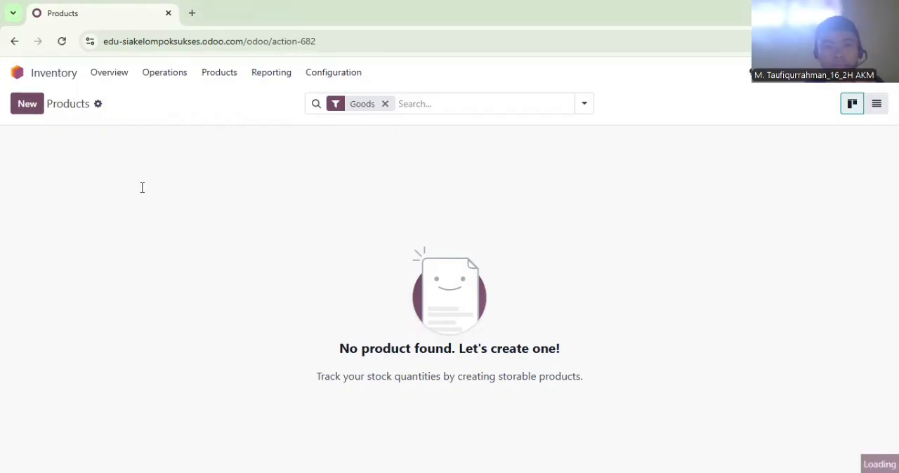
{"action": "type", "text": "Nastar"}
{"action": "left_click", "coordinate": [592, 293]}
{"action": "type", "text": "45000"}
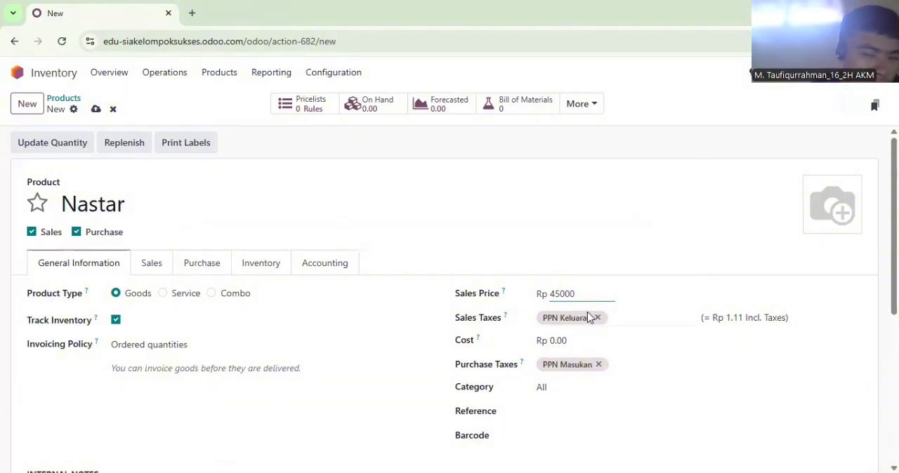
{"action": "left_click", "coordinate": [578, 342]}
{"action": "type", "text": "300"}
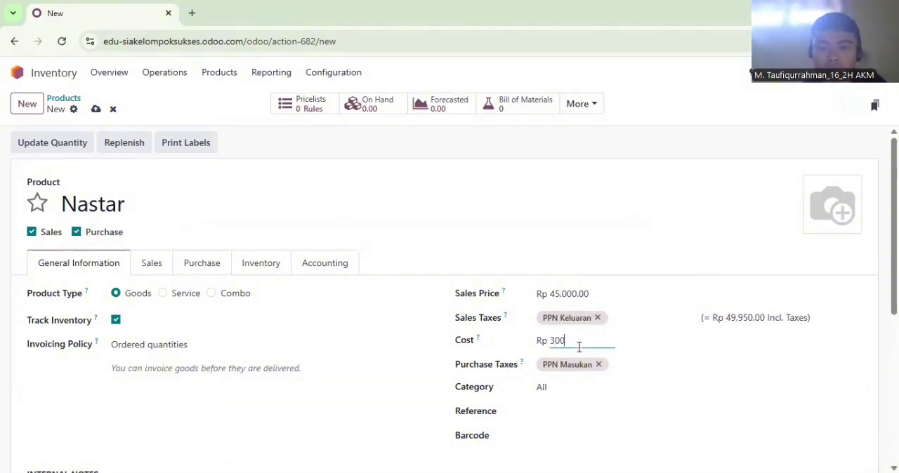
Add the internal note "Satuan : Toples" to Nastar and set its weight to 0.3 kg
{"action": "scroll", "coordinate": [843, 260], "scroll_direction": "down", "scroll_amount": 2}
{"action": "left_click", "coordinate": [342, 400]}
{"action": "type", "text": "Satuan : Toples"}
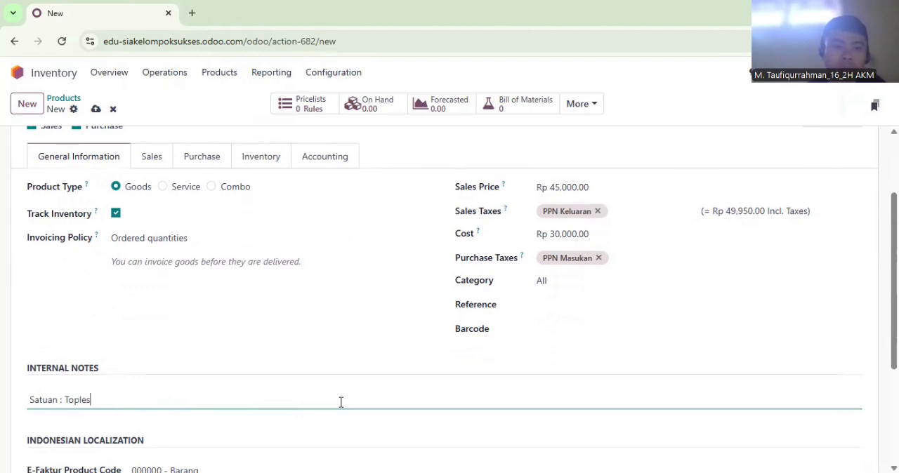
{"action": "left_click", "coordinate": [264, 152]}
{"action": "left_click", "coordinate": [605, 254]}
{"action": "type", "text": "0.30"}
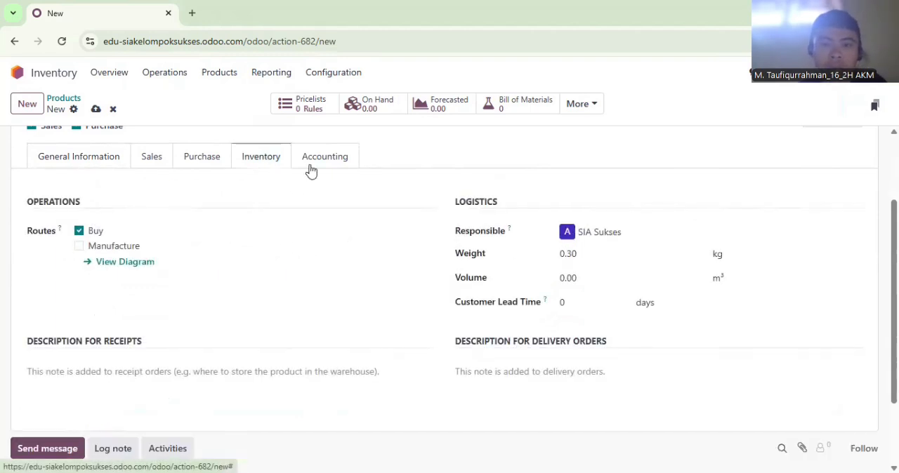
Set Nastar's income account to 41000010 Sales
{"action": "left_click", "coordinate": [310, 167]}
{"action": "left_click", "coordinate": [246, 248]}
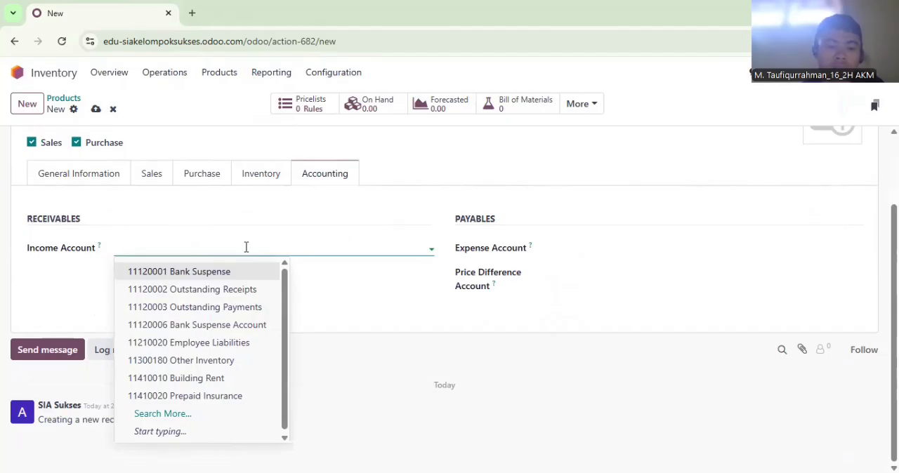
{"action": "type", "text": "Sales"}
{"action": "left_click", "coordinate": [201, 306]}
Set Nastar's expense account to 51000010 Cost of Goods Sold and its price difference account to 81100040 Other Income
{"action": "left_click", "coordinate": [587, 248]}
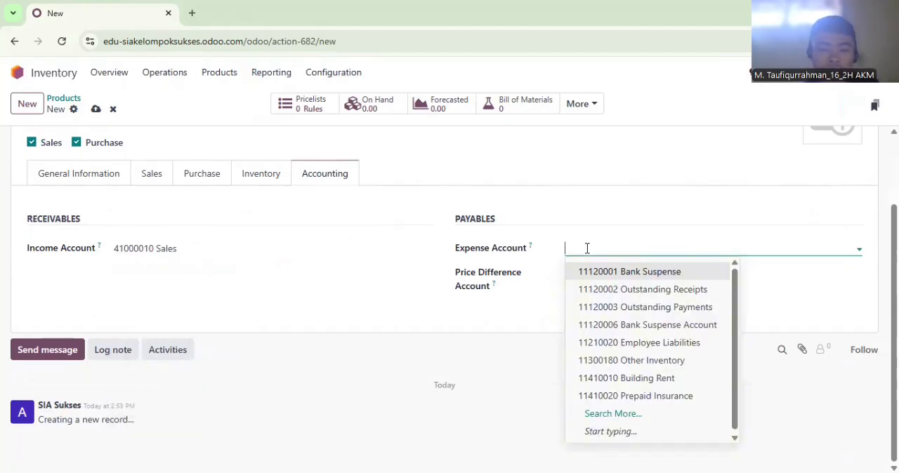
{"action": "type", "text": "Cost"}
{"action": "left_click", "coordinate": [596, 271]}
{"action": "left_click", "coordinate": [597, 273]}
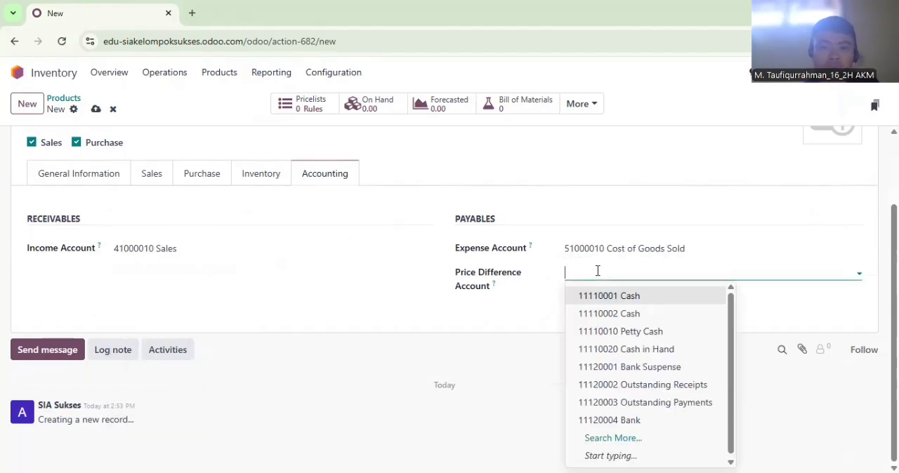
{"action": "type", "text": "Other"}
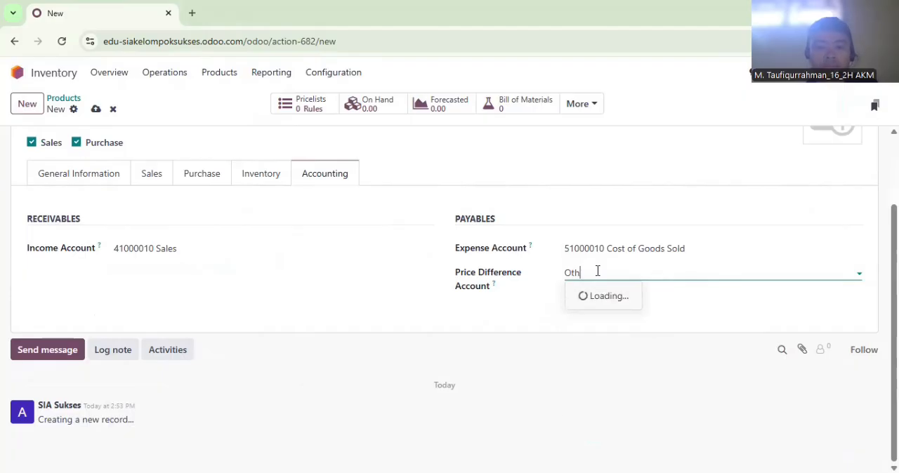
{"action": "left_click", "coordinate": [602, 349]}
{"action": "left_click", "coordinate": [246, 184]}
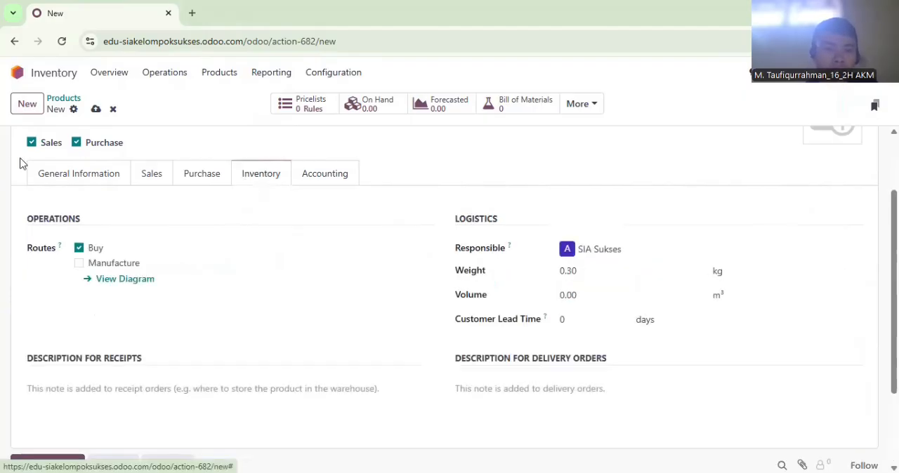
{"action": "left_click", "coordinate": [55, 180]}
Create a product named Kastengel with a sales price of Rp 47,000 and a cost of Rp 32,000
{"action": "left_click", "coordinate": [34, 113]}
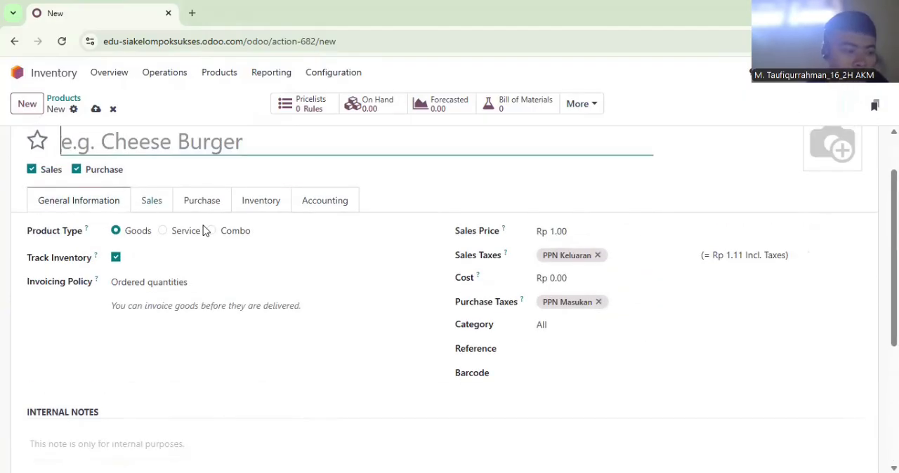
{"action": "type", "text": "Kastengel"}
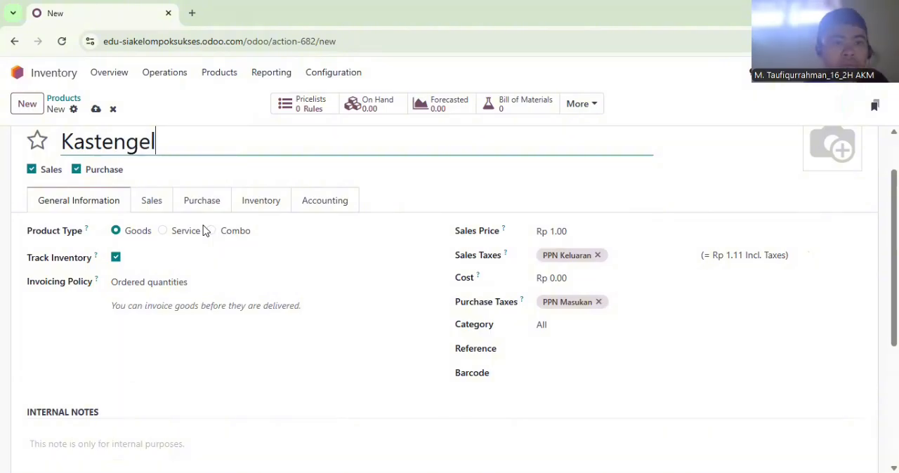
{"action": "left_click", "coordinate": [597, 231]}
{"action": "type", "text": "47,000"}
{"action": "left_click", "coordinate": [583, 267]}
{"action": "left_click", "coordinate": [583, 278]}
{"action": "type", "text": "32000"}
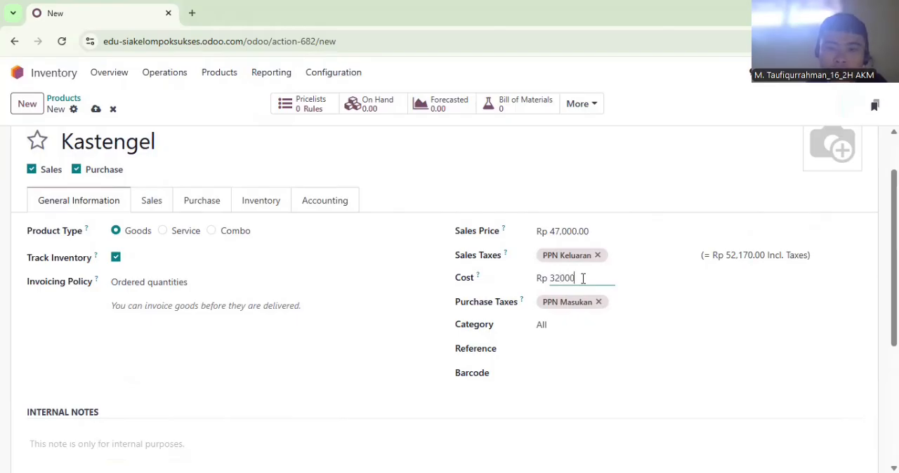
Enter Kastengel's unit (Satuan) in the internal notes and set its weight to 0.28 kg
{"action": "left_click", "coordinate": [236, 437]}
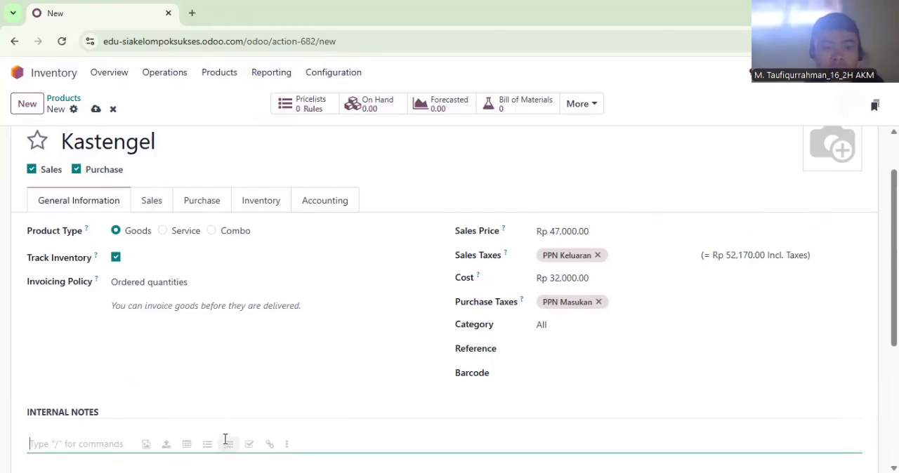
{"action": "type", "text": "Satuan"}
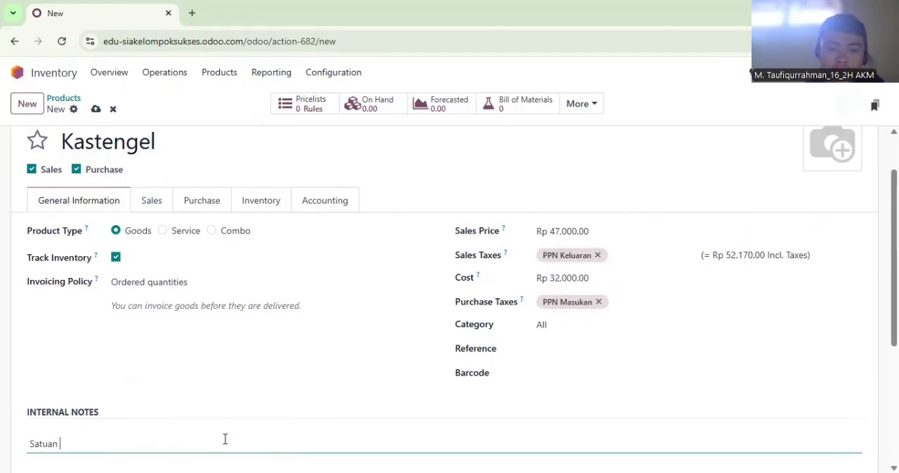
{"action": "left_click", "coordinate": [280, 201]}
{"action": "left_click", "coordinate": [585, 295]}
{"action": "type", "text": "0.28"}
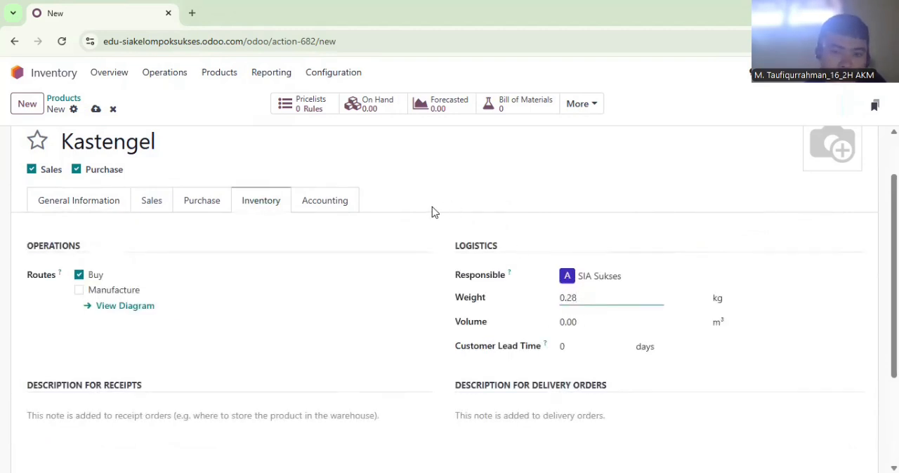
Set Kastengel's income account to 41000010 Sales
{"action": "left_click", "coordinate": [344, 205]}
{"action": "left_click", "coordinate": [227, 273]}
{"action": "type", "text": "Sales"}
{"action": "left_click", "coordinate": [211, 333]}
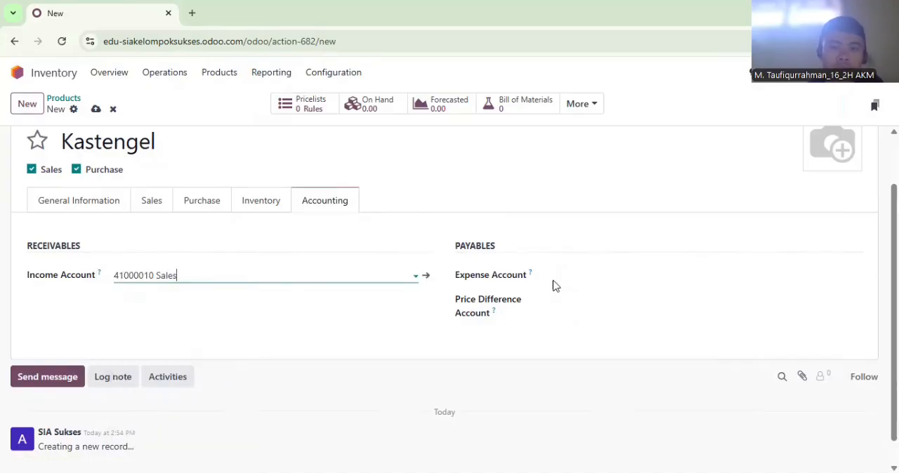
Set Kastengel's expense account to 51000010 Cost of Goods Sold and its price difference account to 81100040 Other Income
{"action": "left_click", "coordinate": [564, 276]}
{"action": "type", "text": "Cost"}
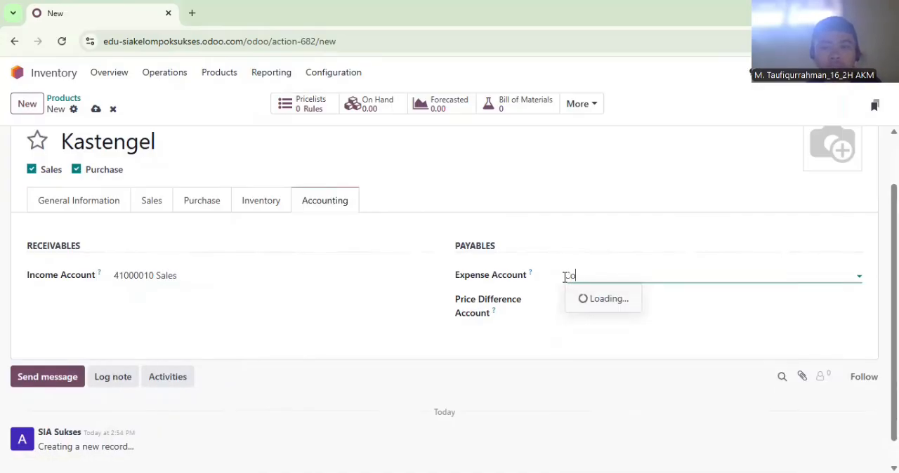
{"action": "left_click", "coordinate": [600, 301]}
{"action": "left_click", "coordinate": [605, 306]}
{"action": "type", "text": "Other Income"}
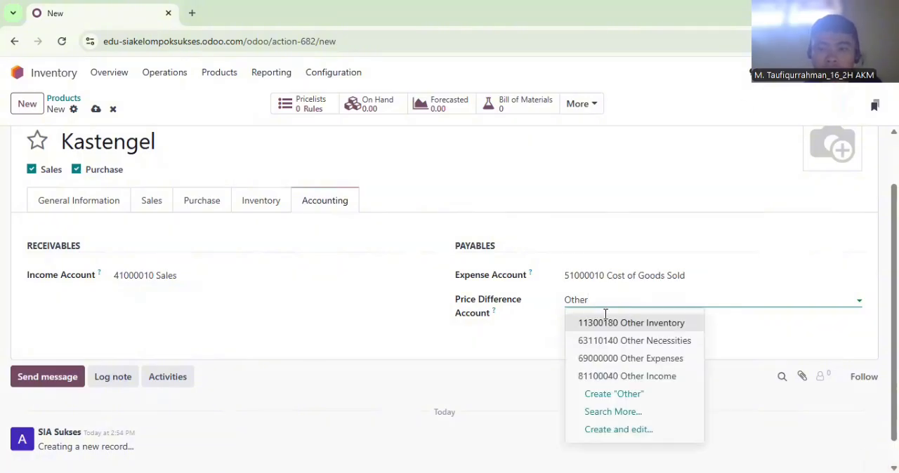
{"action": "left_click", "coordinate": [610, 375]}
Create a product named Putri Salju with a sales price of Rp 42,000 and a cost of Rp 28,000
{"action": "left_click", "coordinate": [27, 106]}
{"action": "type", "text": "Putri Salju"}
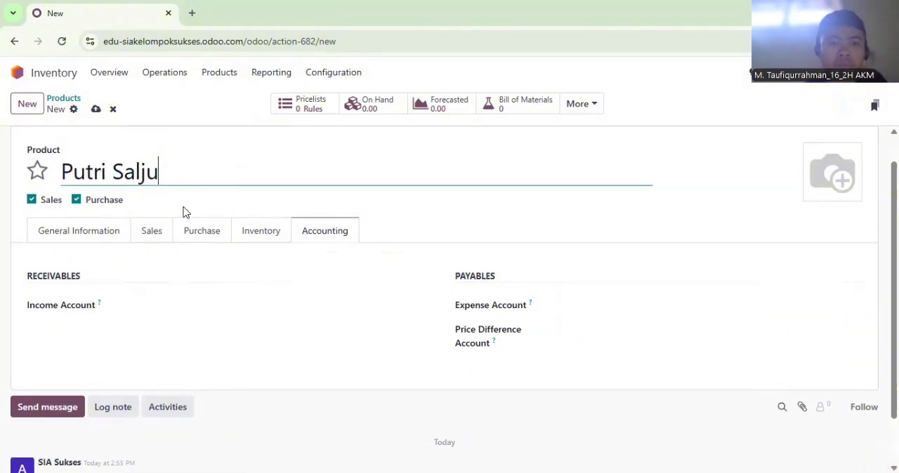
{"action": "left_click", "coordinate": [121, 239]}
{"action": "left_click", "coordinate": [612, 261]}
{"action": "type", "text": "42"}
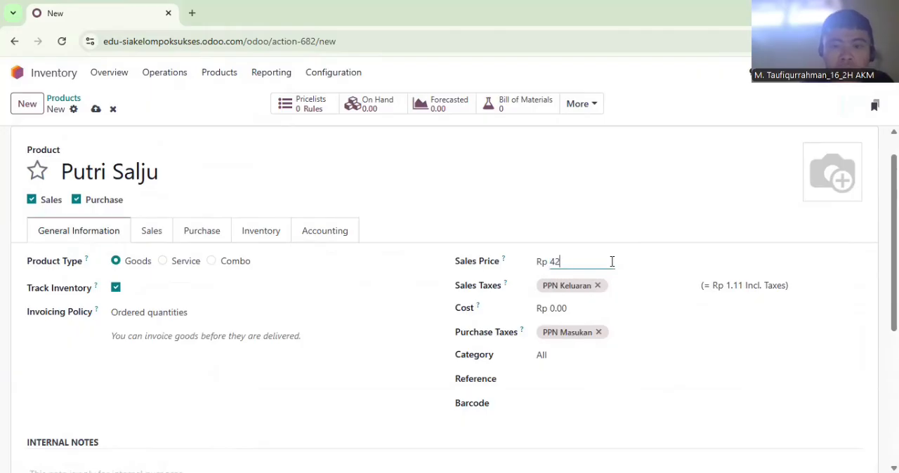
{"action": "left_click", "coordinate": [581, 307]}
{"action": "type", "text": "2800"}
Enter Putri Salju's unit (Satuan) in the internal notes and set its weight to 0.28 kg
{"action": "left_click_drag", "start_coordinate": [894, 228], "coordinate": [894, 235]}
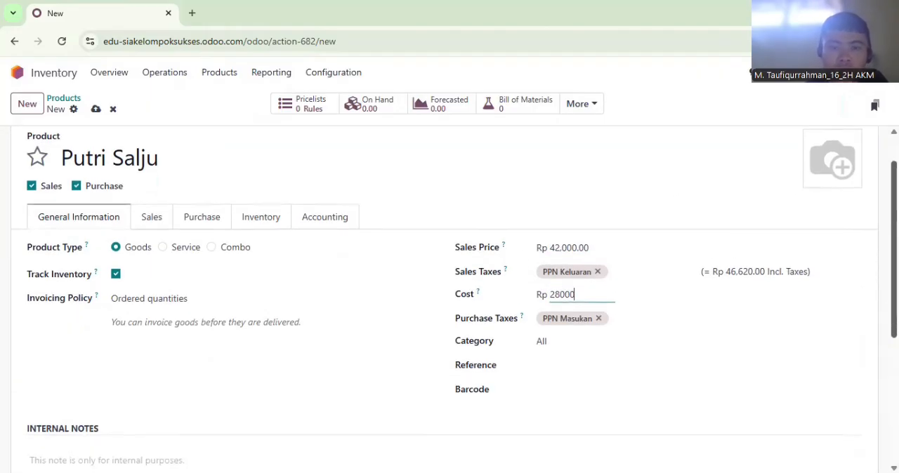
{"action": "left_click", "coordinate": [172, 454]}
{"action": "type", "text": "Satuan : Toples"}
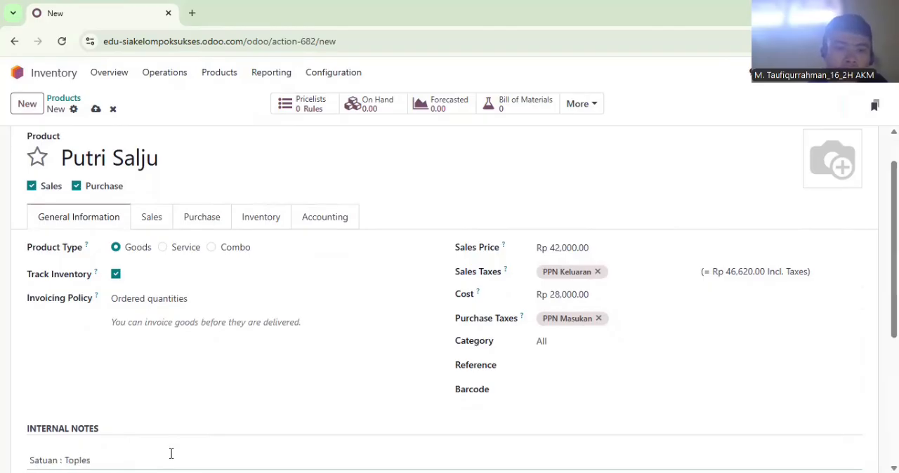
{"action": "left_click", "coordinate": [261, 219]}
{"action": "left_click", "coordinate": [631, 317]}
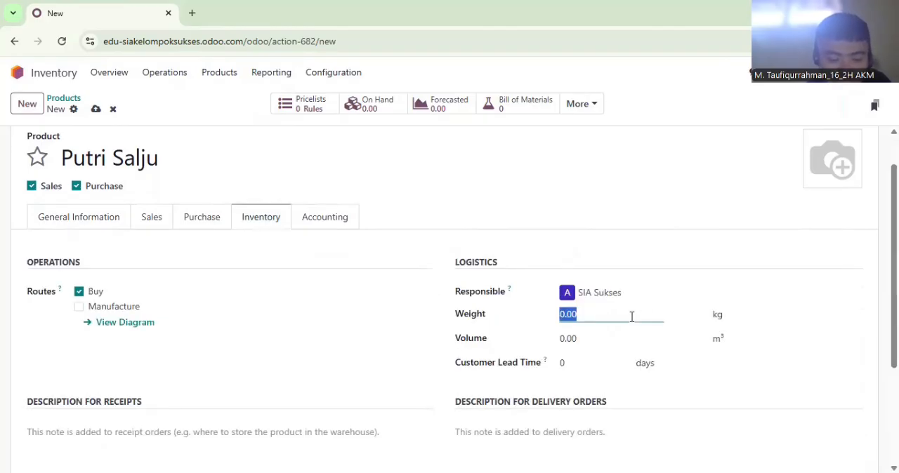
{"action": "type", "text": "0.28"}
Set Putri Salju's income account to 41000010 Sales
{"action": "left_click", "coordinate": [350, 219]}
{"action": "left_click", "coordinate": [259, 290]}
{"action": "type", "text": "Sa"}
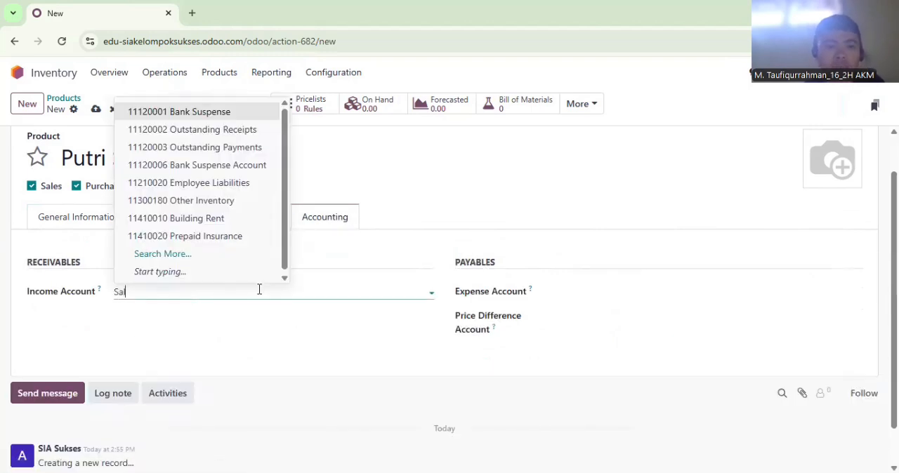
{"action": "type", "text": "les"}
{"action": "left_click", "coordinate": [215, 350]}
Set Putri Salju's expense account to 51000010 Cost of Goods Sold and its price difference account to 81100040 Other Income
{"action": "left_click", "coordinate": [576, 299]}
{"action": "type", "text": "Cost"}
{"action": "left_click", "coordinate": [608, 316]}
{"action": "left_click", "coordinate": [610, 321]}
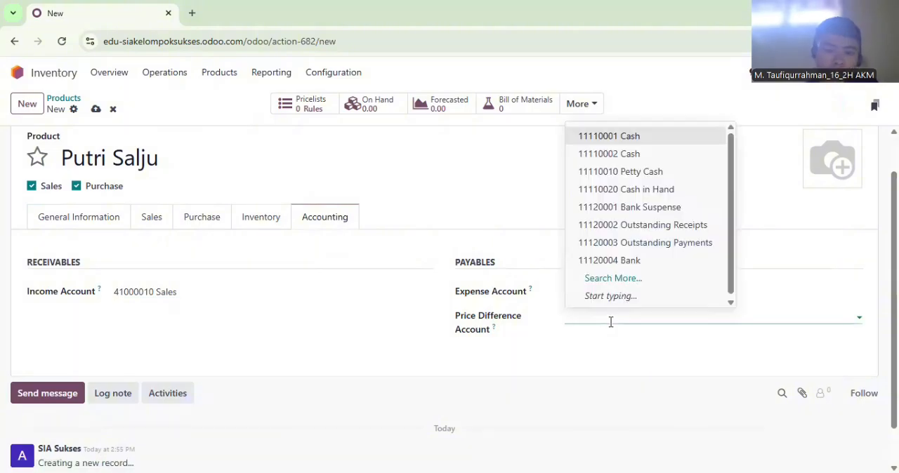
{"action": "type", "text": "Other"}
{"action": "left_click", "coordinate": [601, 392]}
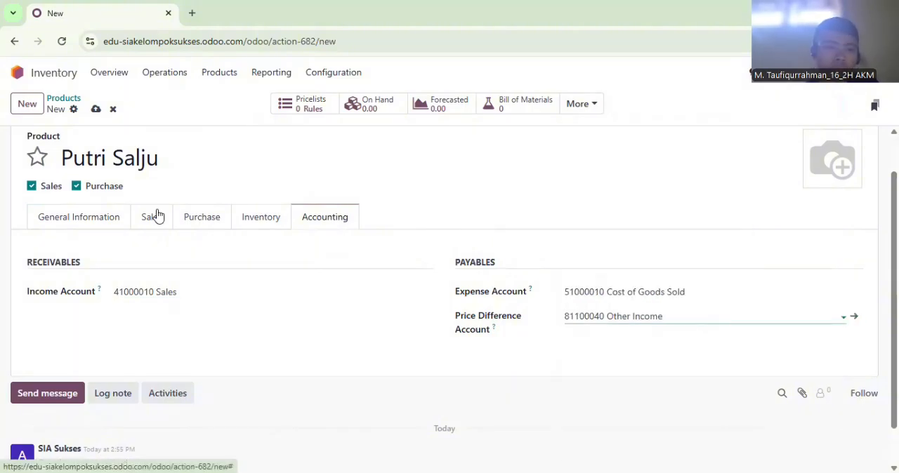
Create a product named Lidah Kucing with a sales price of Rp 44,000 and a cost of Rp 29,000
{"action": "left_click", "coordinate": [28, 104]}
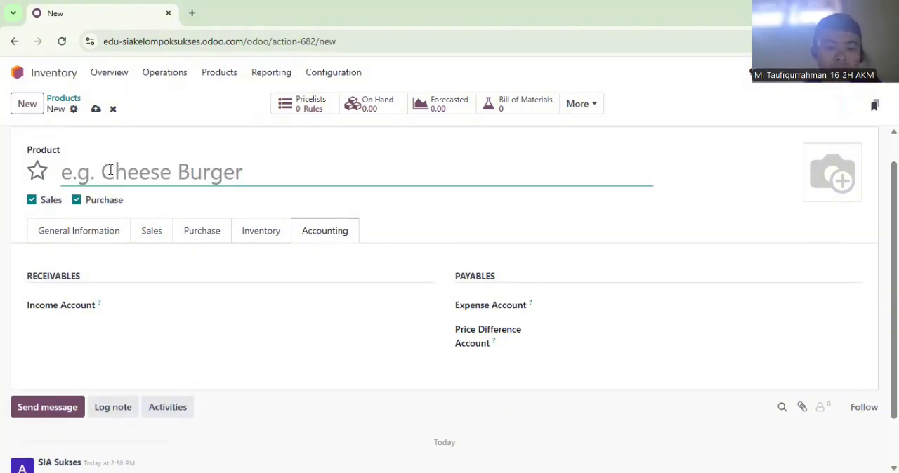
{"action": "type", "text": "Lidah Kucing"}
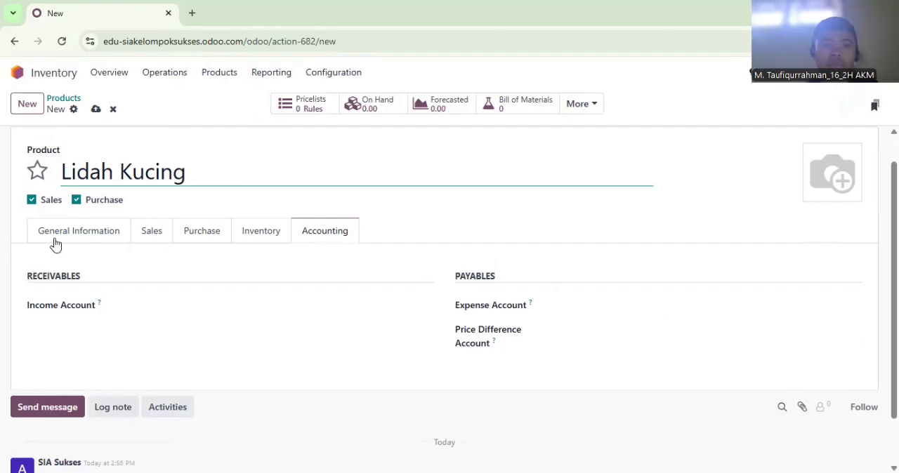
{"action": "left_click", "coordinate": [55, 242]}
{"action": "left_click", "coordinate": [578, 263]}
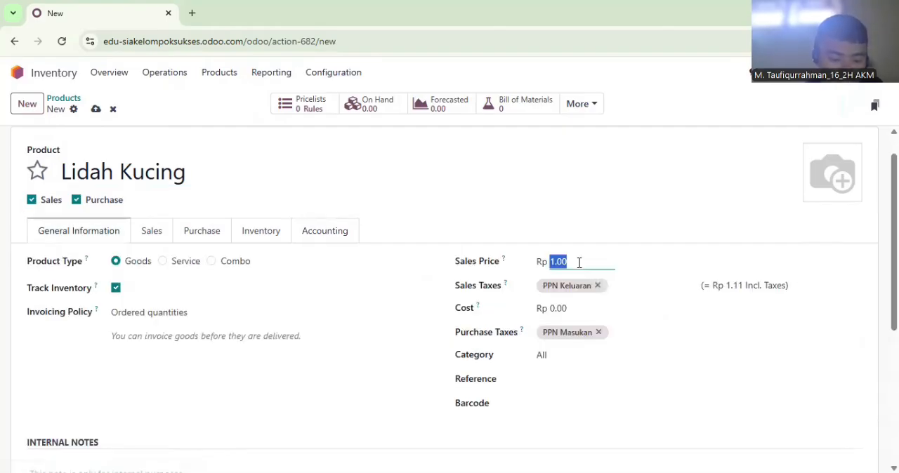
{"action": "type", "text": "44000"}
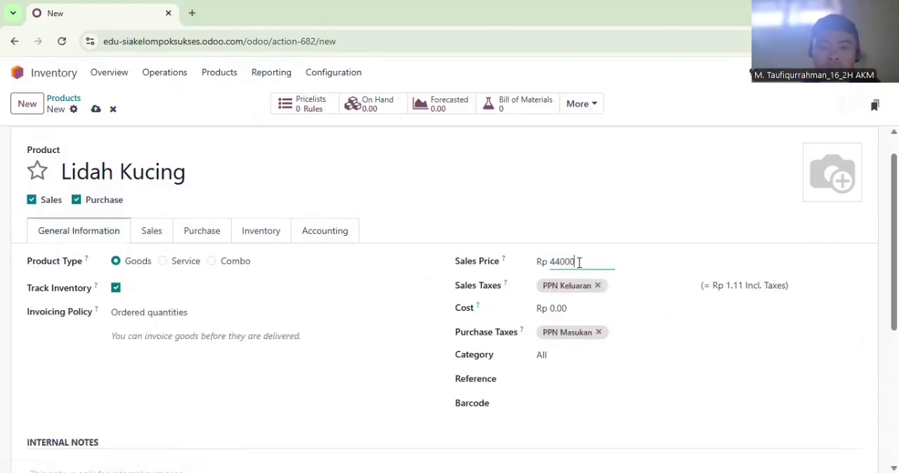
{"action": "left_click", "coordinate": [574, 308]}
{"action": "type", "text": "29,000"}
Enter Lidah Kucing's unit (Satuan) in the internal notes and fill in its weight in kilograms
{"action": "left_click", "coordinate": [136, 459]}
{"action": "type", "text": "Satuan : Toples"}
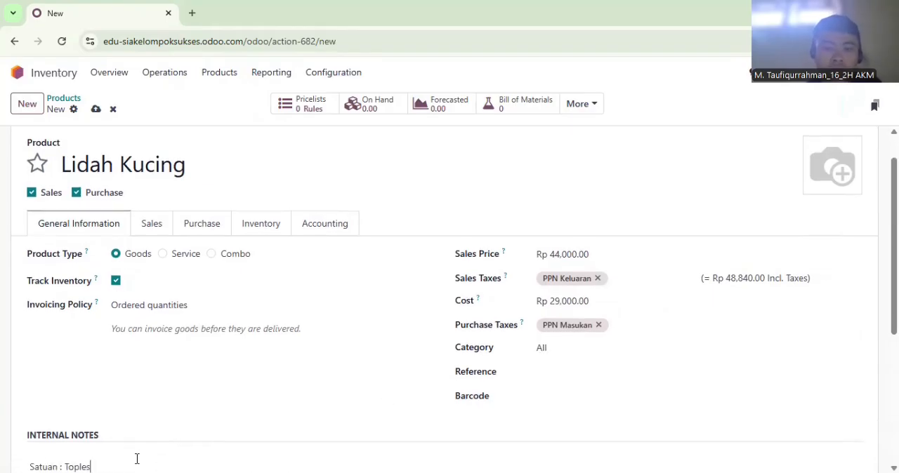
{"action": "left_click", "coordinate": [260, 224]}
{"action": "left_click", "coordinate": [634, 323]}
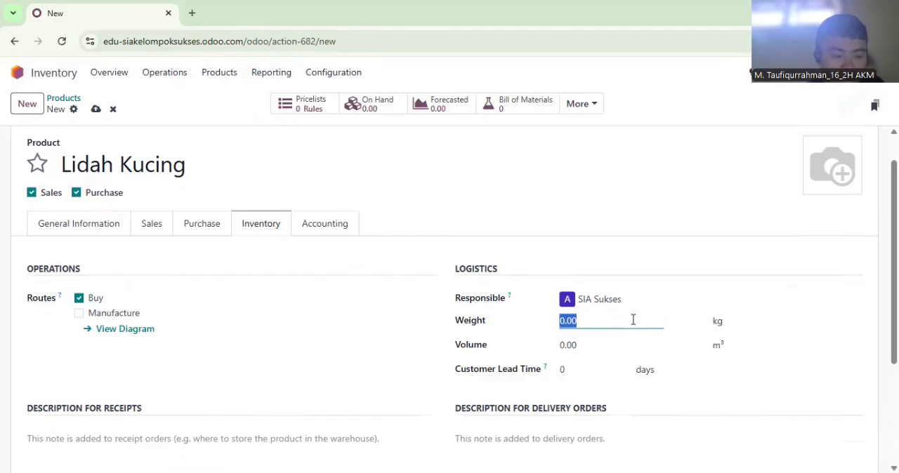
{"action": "type", "text": "0"}
Set Lidah Kucing's income account to 41000010 Sales
{"action": "left_click", "coordinate": [324, 225]}
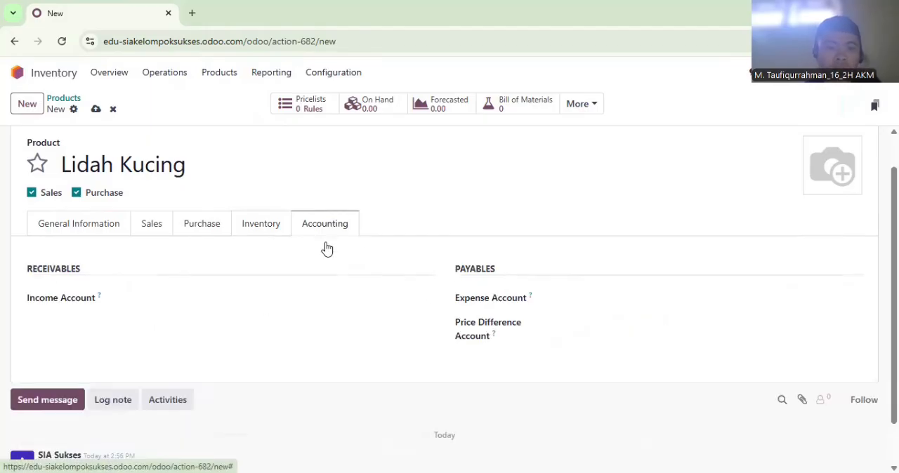
{"action": "left_click", "coordinate": [259, 302]}
{"action": "type", "text": "Sales"}
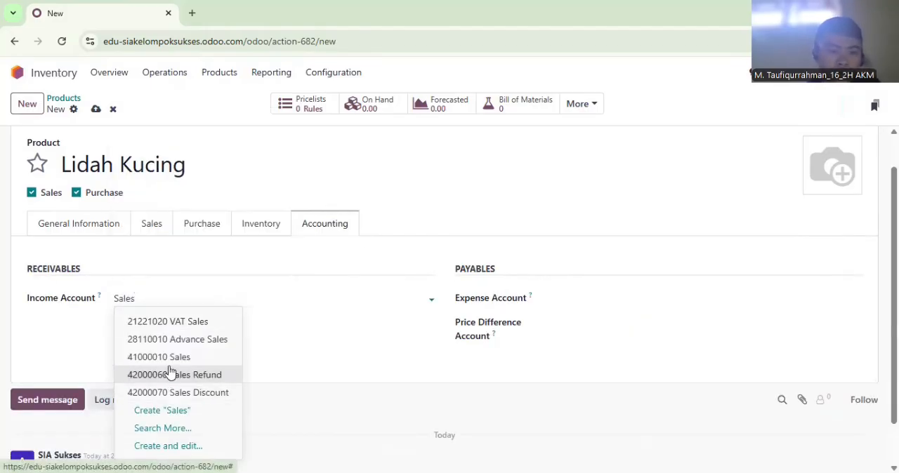
{"action": "left_click", "coordinate": [168, 375]}
{"action": "left_click", "coordinate": [226, 296]}
{"action": "key", "text": "BackSpace"}
{"action": "key", "text": "BackSpace"}
{"action": "key", "text": "BackSpace"}
{"action": "key", "text": "BackSpace"}
{"action": "key", "text": "BackSpace"}
{"action": "key", "text": "BackSpace"}
{"action": "key", "text": "BackSpace"}
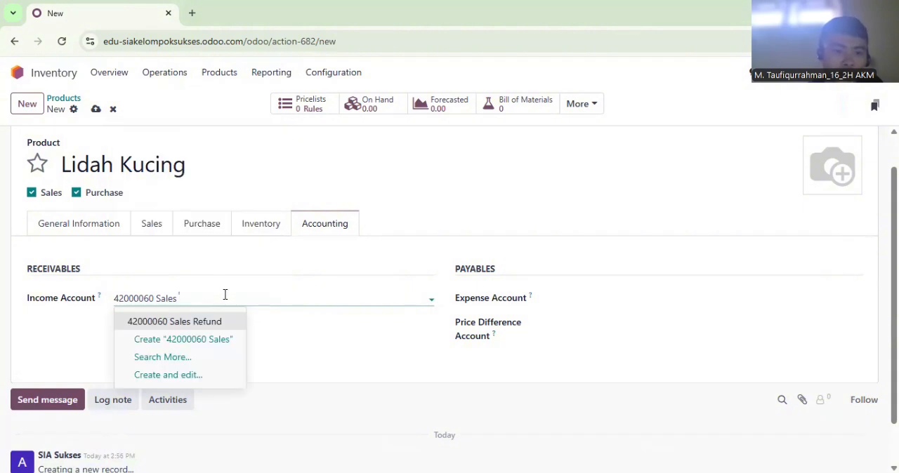
{"action": "key", "text": "BackSpace"}
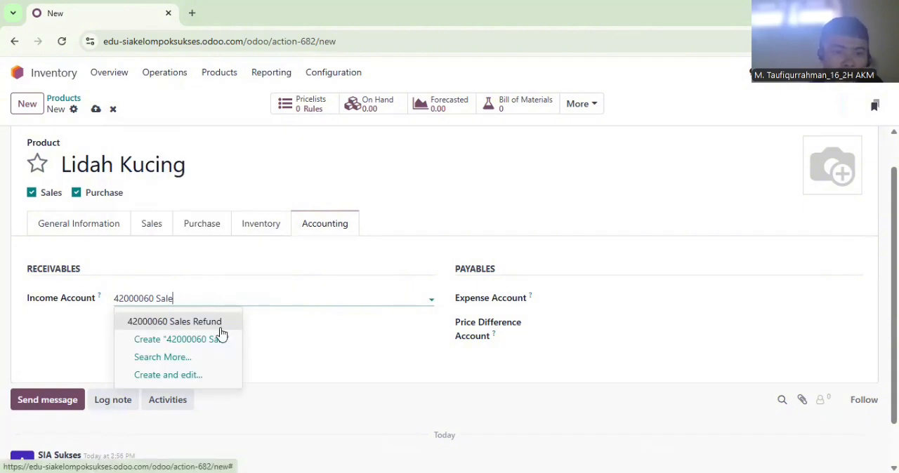
{"action": "key", "text": "BackSpace"}
{"action": "key", "text": "BackSpace"}
{"action": "key", "text": "BackSpace"}
{"action": "key", "text": "BackSpace"}
{"action": "key", "text": "BackSpace"}
{"action": "key", "text": "BackSpace"}
{"action": "type", "text": "Sales"}
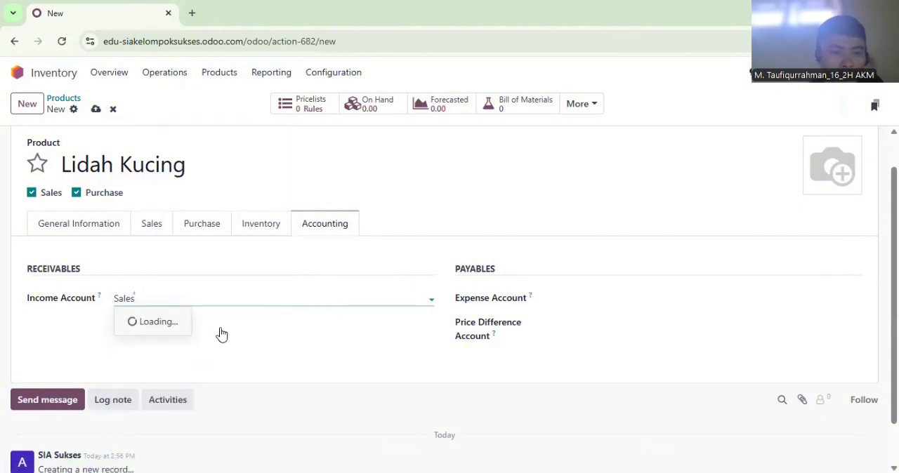
{"action": "left_click", "coordinate": [184, 358]}
Set Lidah Kucing's expense account to 51000010 Cost of Goods Sold and its price difference account to 81100040 Other Income
{"action": "left_click", "coordinate": [626, 298]}
{"action": "type", "text": "Cos"}
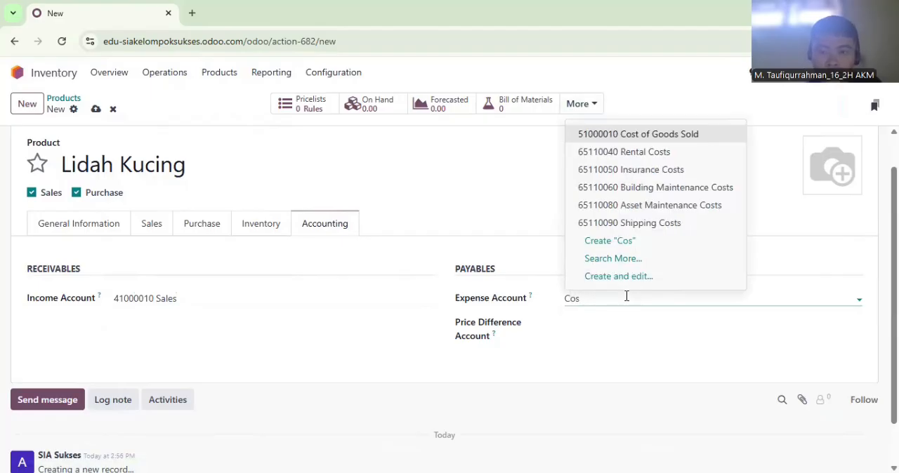
{"action": "left_click", "coordinate": [603, 139]}
{"action": "left_click", "coordinate": [642, 320]}
{"action": "type", "text": "Ot"}
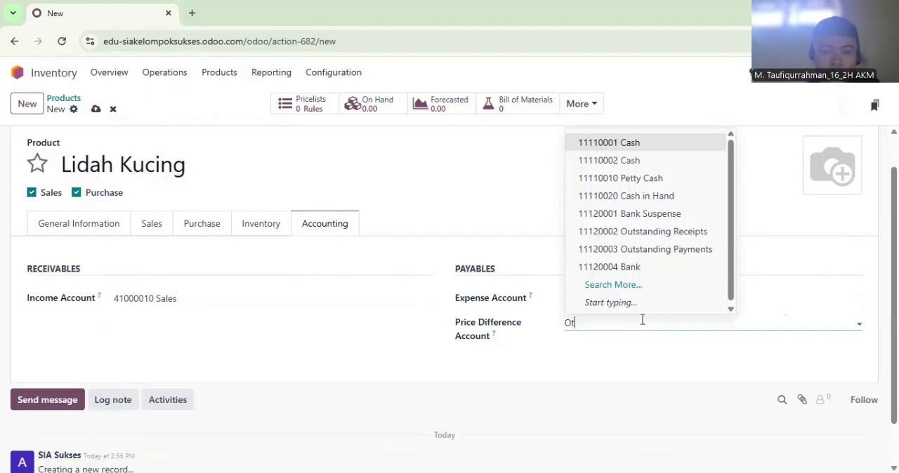
{"action": "type", "text": "her"}
{"action": "left_click", "coordinate": [628, 397]}
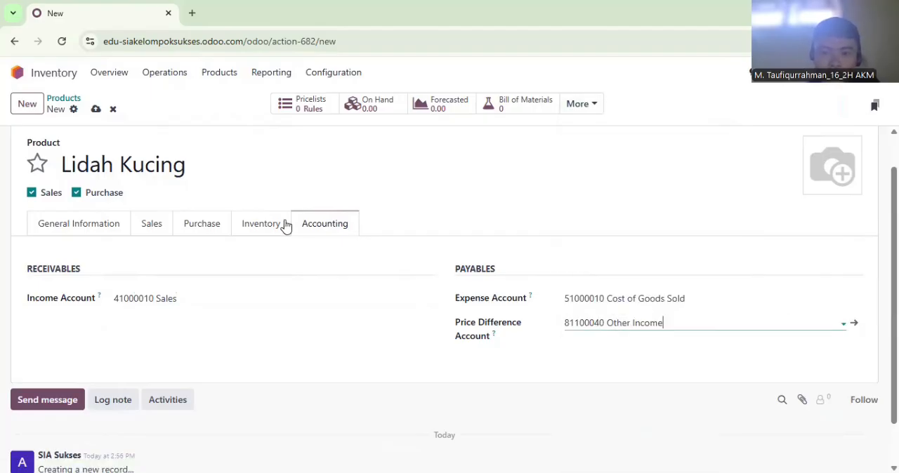
Create a product named Sagu Keju with a sales price of Rp 41,000 and a cost of Rp 27,000
{"action": "left_click", "coordinate": [28, 105]}
{"action": "type", "text": "Sagu Keju"}
{"action": "left_click", "coordinate": [88, 231]}
{"action": "double_click", "coordinate": [603, 260]}
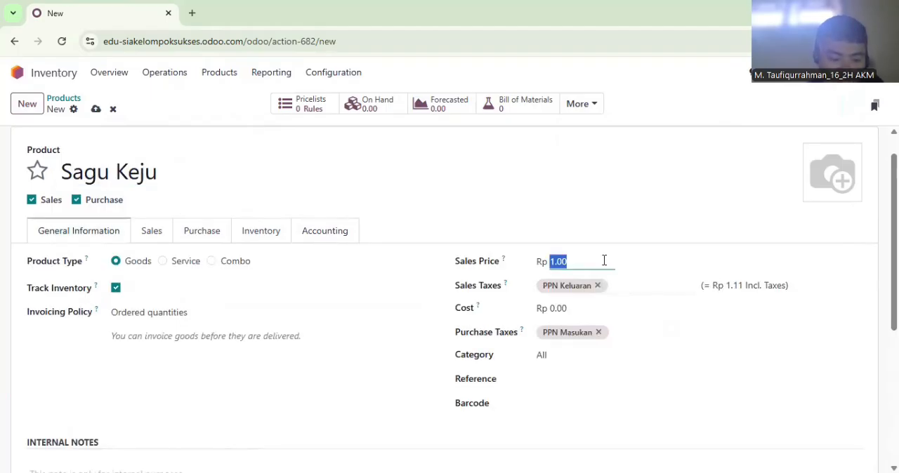
{"action": "type", "text": "41"}
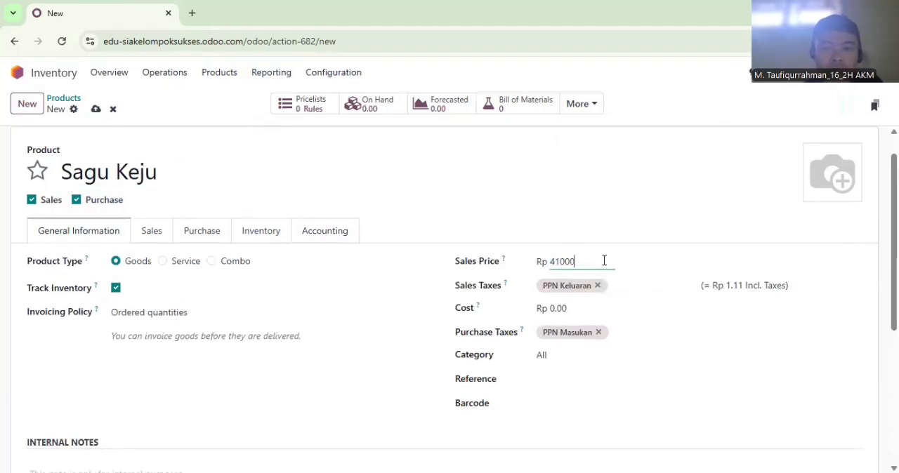
{"action": "left_click", "coordinate": [592, 302]}
{"action": "type", "text": "27"}
Enter "Satuan : Toples" in Sagu Keju's internal notes and set its weight to 0.27 kg
{"action": "left_click_drag", "start_coordinate": [746, 320], "coordinate": [342, 390]}
{"action": "scroll", "coordinate": [341, 390], "scroll_direction": "down", "scroll_amount": 1}
{"action": "left_click", "coordinate": [341, 394]}
{"action": "type", "text": "Satuan : Toples"}
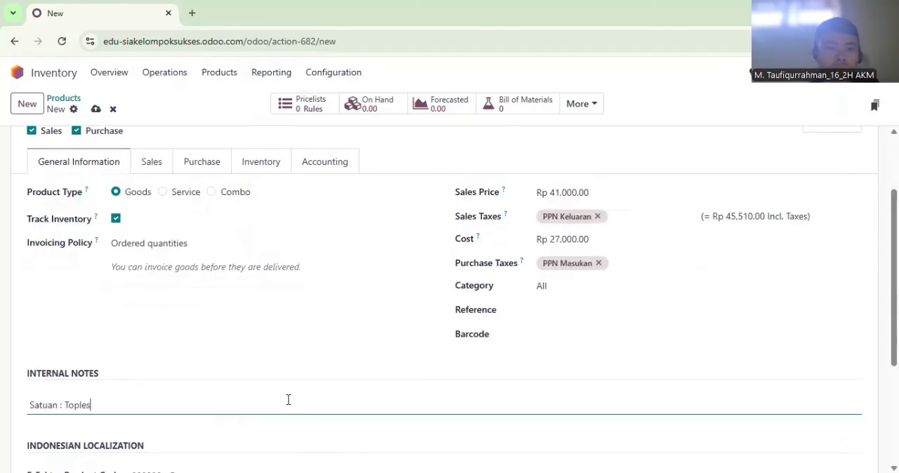
{"action": "left_click", "coordinate": [284, 169]}
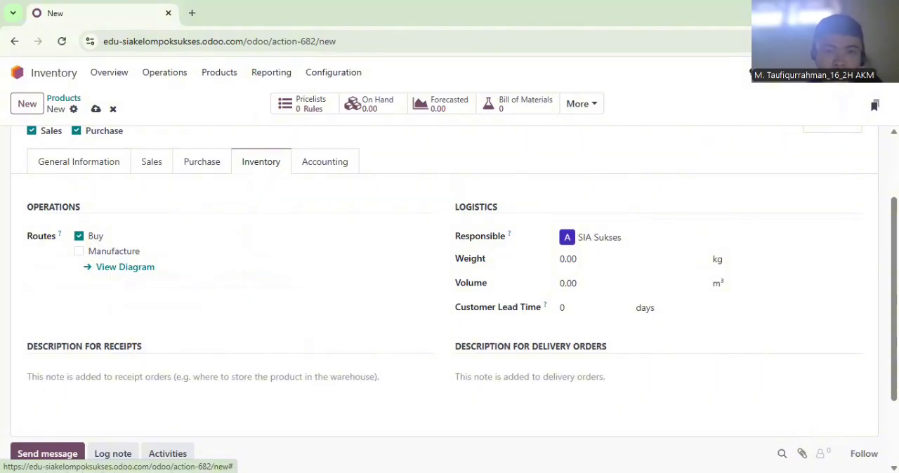
{"action": "scroll", "coordinate": [636, 323], "scroll_direction": "up", "scroll_amount": 1}
{"action": "left_click", "coordinate": [638, 303]}
{"action": "type", "text": "0.27"}
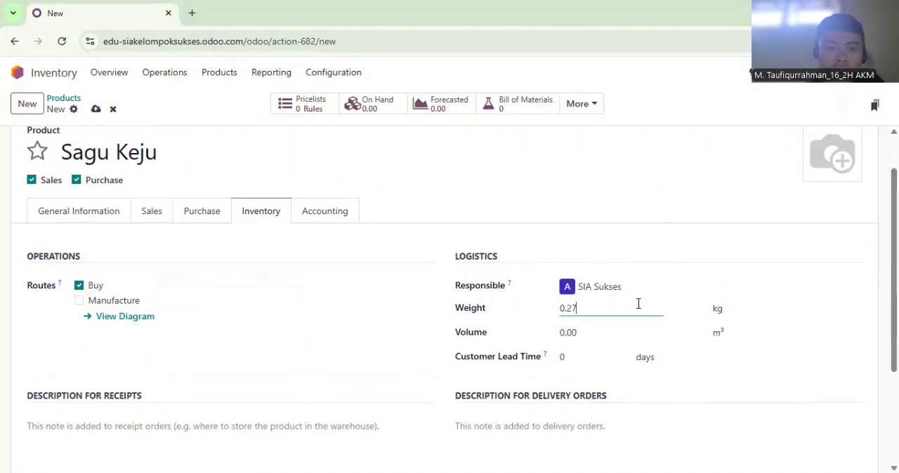
Set Sagu Keju's income account to 41000010 Sales
{"action": "left_click", "coordinate": [344, 210]}
{"action": "left_click", "coordinate": [265, 281]}
{"action": "type", "text": "Sales"}
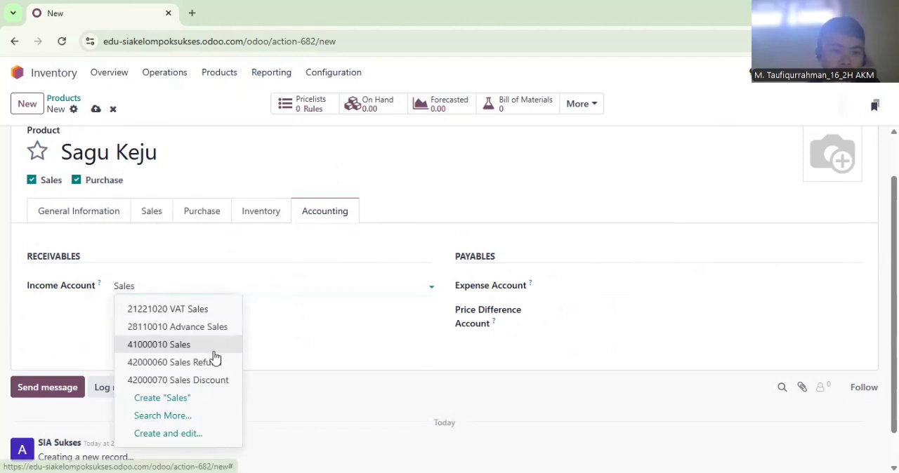
{"action": "key", "text": "Return"}
Set Sagu Keju's expense account to 51000010 Cost of Goods Sold and its price difference account to 81100040 Other Income
{"action": "left_click", "coordinate": [572, 285]}
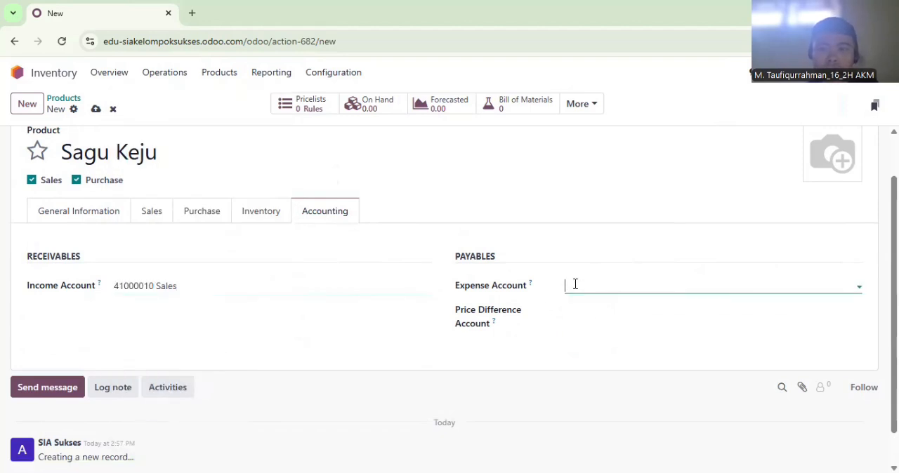
{"action": "type", "text": "Cost"}
{"action": "left_click", "coordinate": [594, 309]}
{"action": "left_click", "coordinate": [593, 308]}
{"action": "type", "text": "Other"}
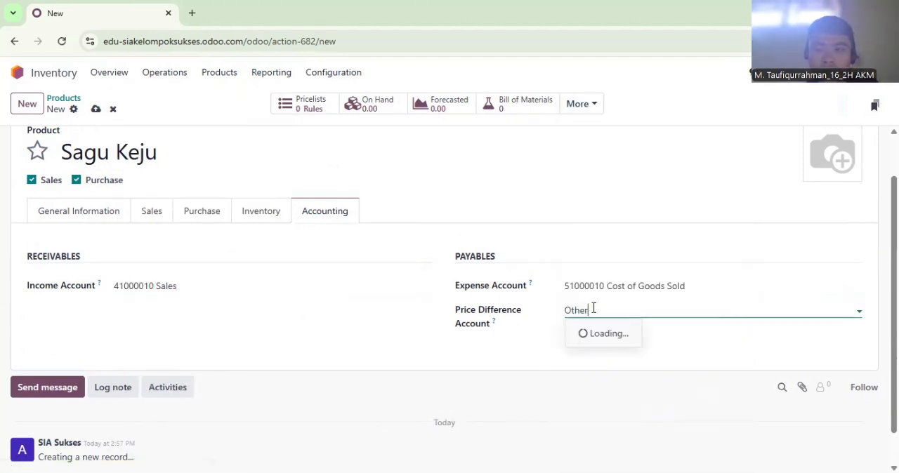
{"action": "left_click", "coordinate": [597, 385]}
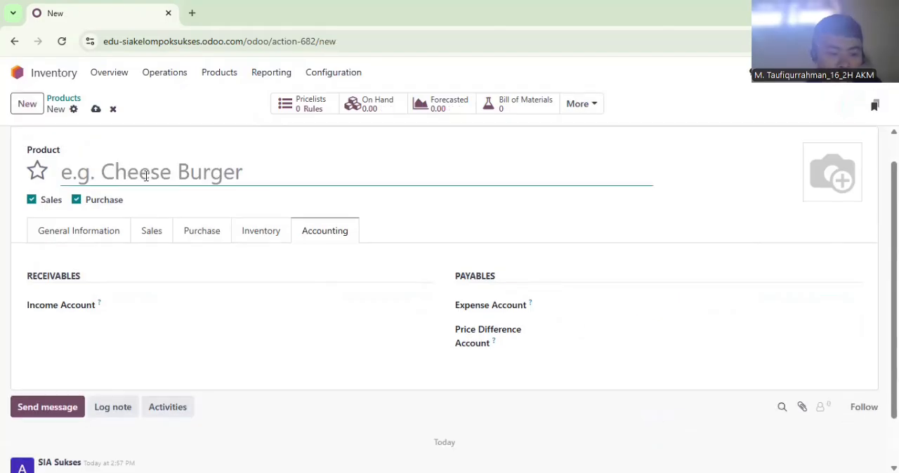
Create a product named Kue Semprit with a sales price of Rp 40,000 and fill in its cost
{"action": "type", "text": "Kue Semprit"}
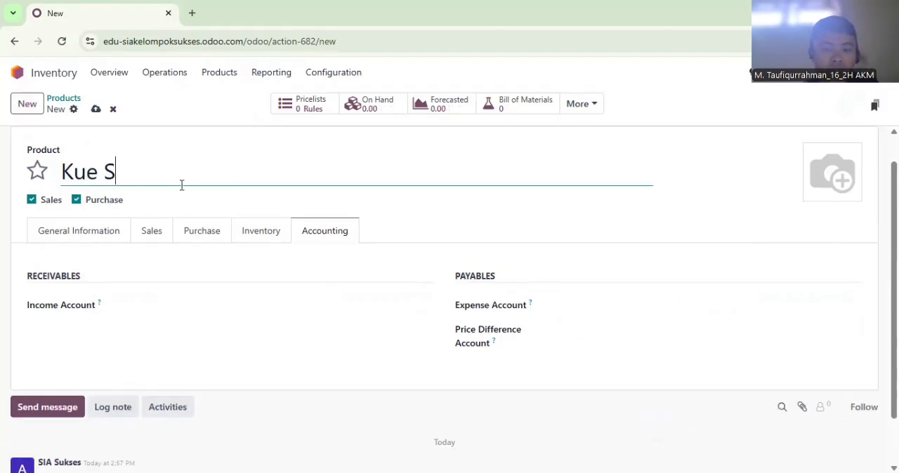
{"action": "left_click", "coordinate": [121, 234]}
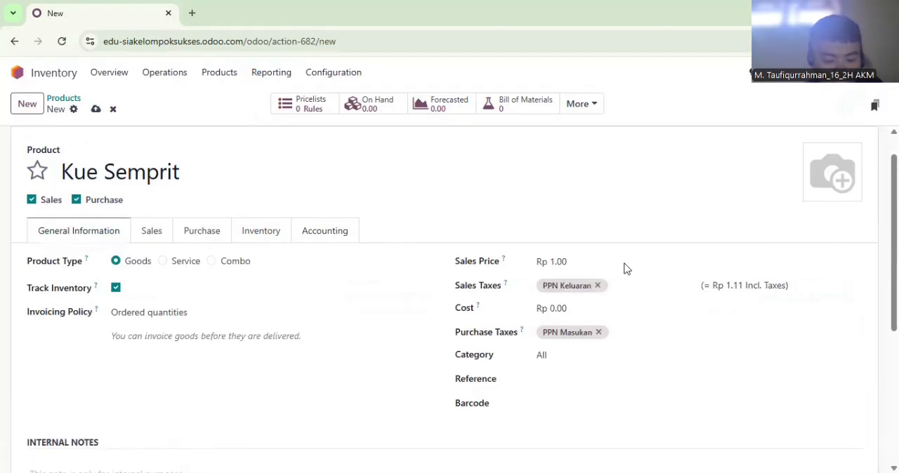
{"action": "left_click", "coordinate": [592, 265]}
{"action": "type", "text": "400"}
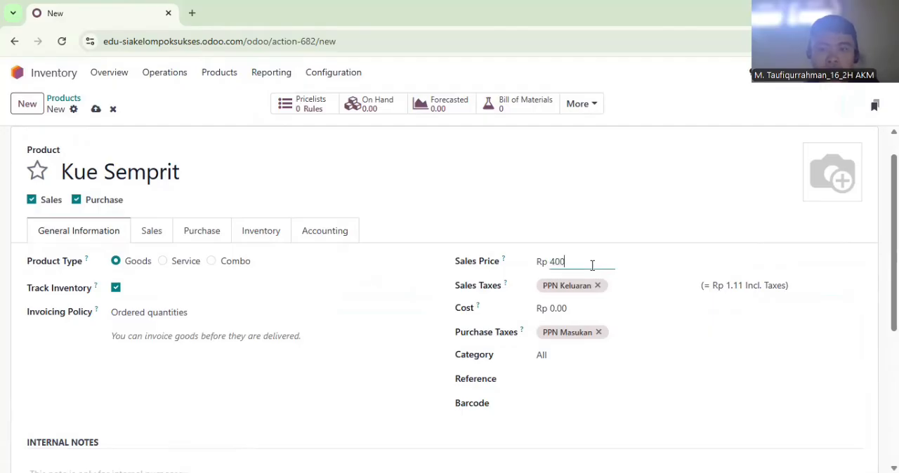
{"action": "left_click", "coordinate": [574, 308]}
{"action": "type", "text": "126"}
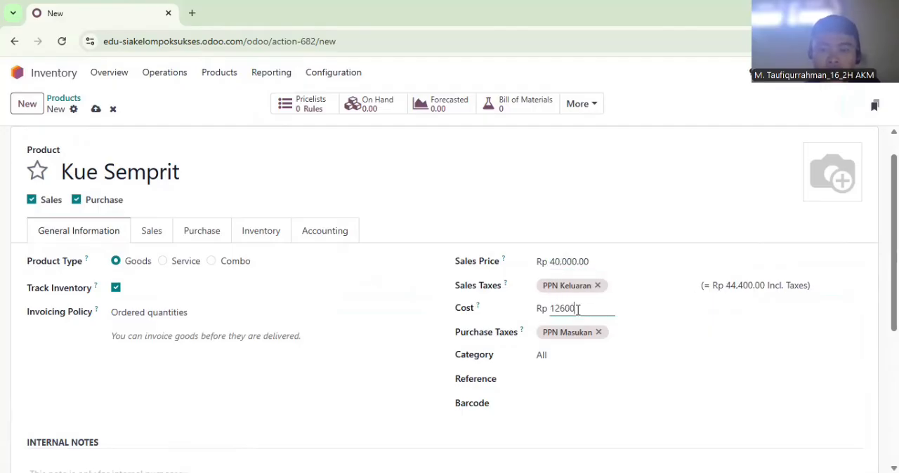
{"action": "type", "text": "00"}
Enter "Satuan : Toples" in Kue Semprit's internal notes and set its weight to 0.27 kg
{"action": "scroll", "coordinate": [422, 351], "scroll_direction": "down", "scroll_amount": 1}
{"action": "left_click", "coordinate": [285, 402]}
{"action": "type", "text": "Satuan : tople"}
{"action": "key", "text": "BackSpace"}
{"action": "key", "text": "BackSpace"}
{"action": "key", "text": "BackSpace"}
{"action": "key", "text": "BackSpace"}
{"action": "key", "text": "BackSpace"}
{"action": "type", "text": "Toples"}
{"action": "left_click", "coordinate": [256, 166]}
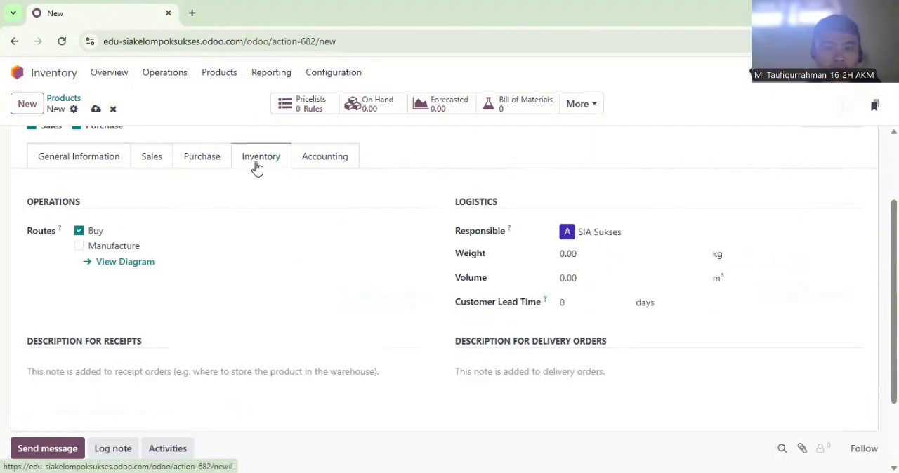
{"action": "left_click", "coordinate": [583, 257]}
{"action": "type", "text": "0.27"}
Set Kue Semprit's income account to 41000010 Sales
{"action": "left_click", "coordinate": [328, 161]}
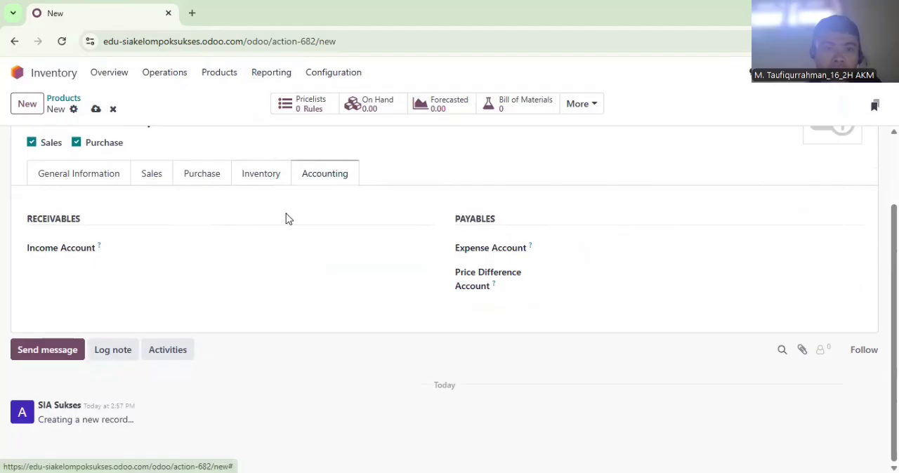
{"action": "left_click", "coordinate": [247, 245]}
{"action": "type", "text": "Sales"}
{"action": "left_click", "coordinate": [217, 309]}
Set Kue Semprit's expense account to 51000010 Cost of Goods Sold and its price difference account to 81100040 Other Income
{"action": "left_click", "coordinate": [586, 245]}
{"action": "type", "text": "Cost"}
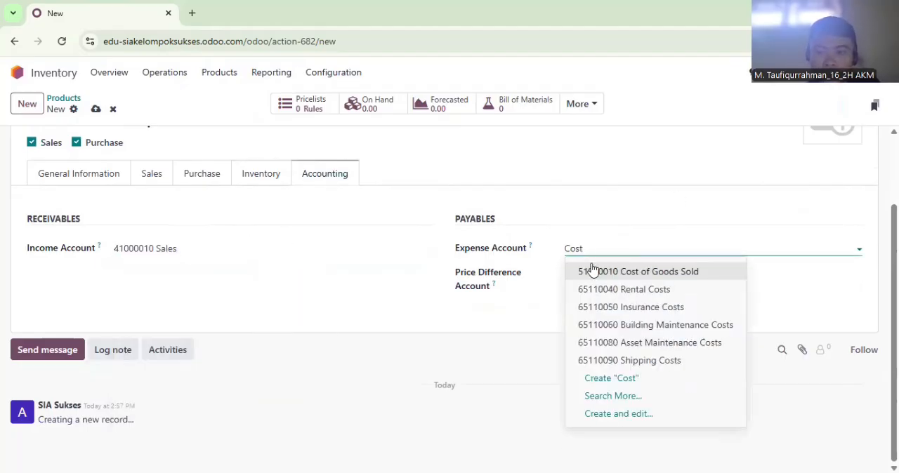
{"action": "left_click", "coordinate": [592, 268]}
{"action": "left_click", "coordinate": [591, 271]}
{"action": "type", "text": "P"}
{"action": "key", "text": "BackSpace"}
{"action": "type", "text": "Other"}
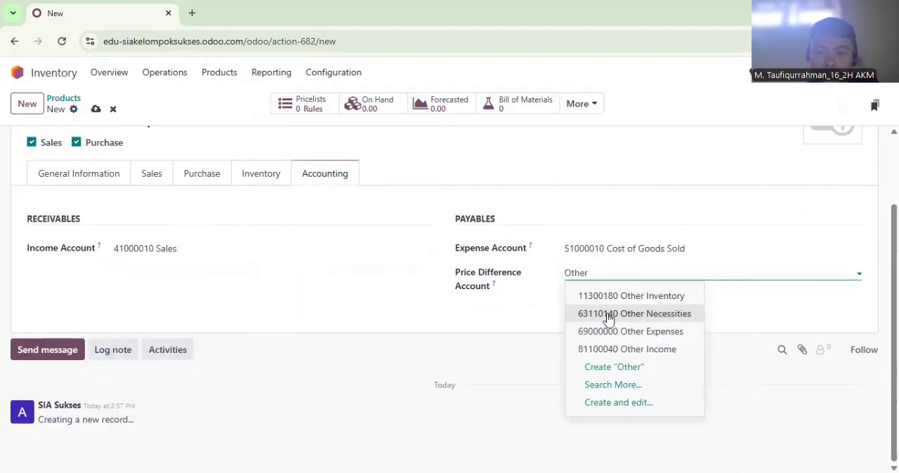
{"action": "left_click", "coordinate": [618, 349]}
Create a product named Kacang Tanah Oven with a sales price of Rp 38,000 and a cost of Rp 25,000
{"action": "left_click", "coordinate": [30, 113]}
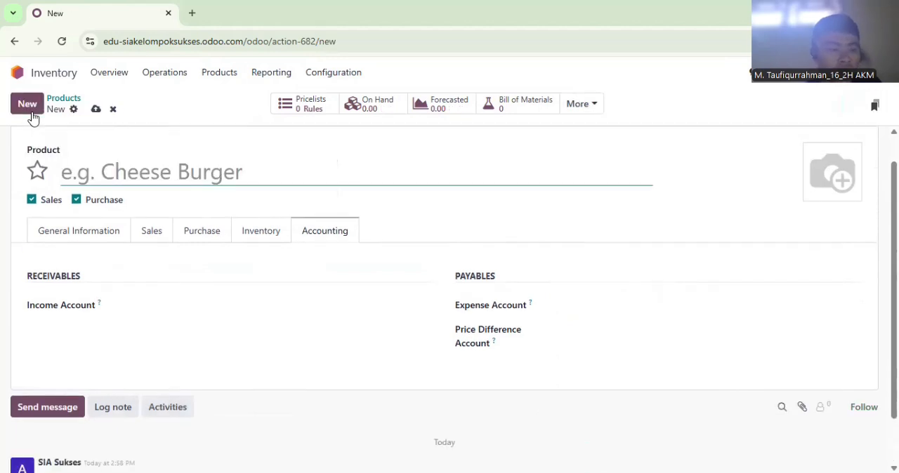
{"action": "type", "text": "Kacang Tanah Oven"}
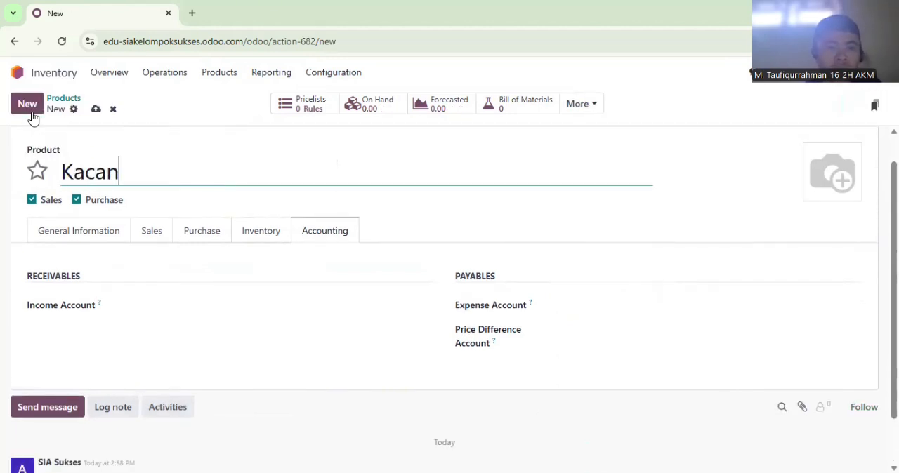
{"action": "left_click", "coordinate": [69, 239]}
{"action": "left_click", "coordinate": [576, 262]}
{"action": "type", "text": "38,000"}
{"action": "left_click", "coordinate": [579, 308]}
{"action": "type", "text": "25.000"}
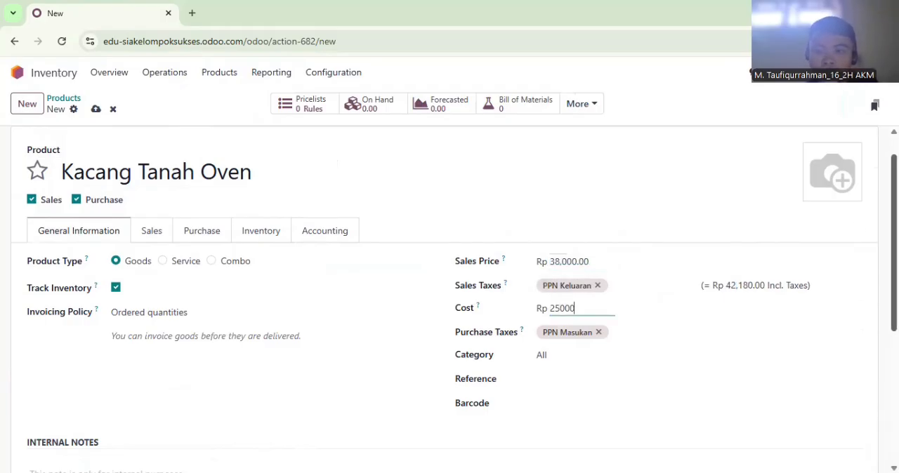
Enter "Satuan : Toples" in Kacang Tanah Oven's internal notes and set its weight to 0.25 kg
{"action": "scroll", "coordinate": [150, 427], "scroll_direction": "down", "scroll_amount": 1}
{"action": "left_click", "coordinate": [151, 432]}
{"action": "type", "text": "Satuan : to"}
{"action": "key", "text": "BackSpace"}
{"action": "key", "text": "BackSpace"}
{"action": "type", "text": "Toples"}
{"action": "left_click", "coordinate": [246, 186]}
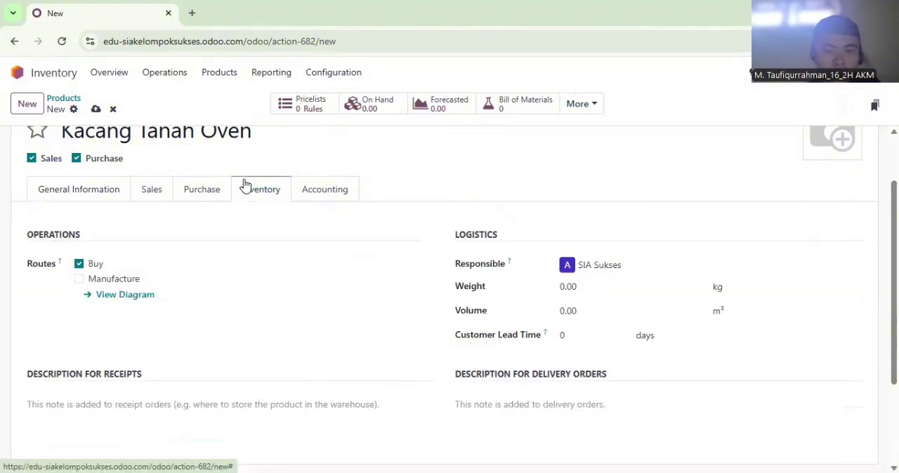
{"action": "left_click", "coordinate": [606, 285]}
{"action": "type", "text": "0.25"}
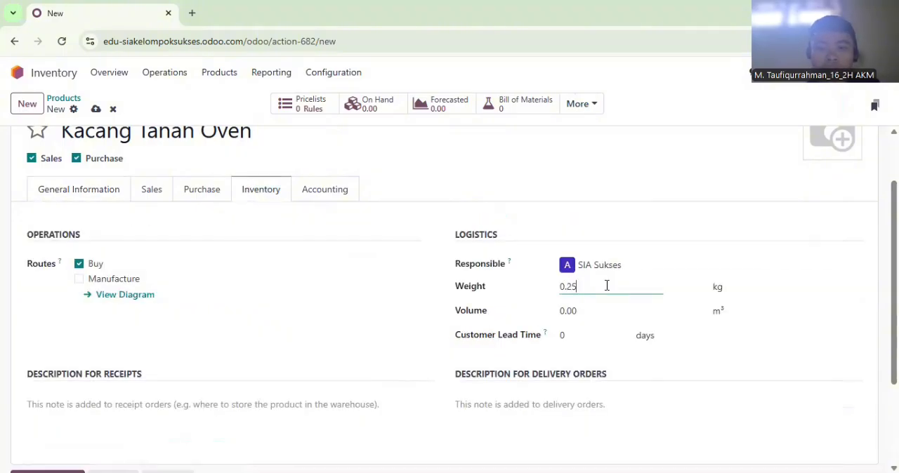
Set Kacang Tanah Oven's income account to 41000010 Sales
{"action": "left_click", "coordinate": [325, 191]}
{"action": "left_click", "coordinate": [196, 268]}
{"action": "right_click", "coordinate": [196, 272]}
{"action": "left_click", "coordinate": [143, 261]}
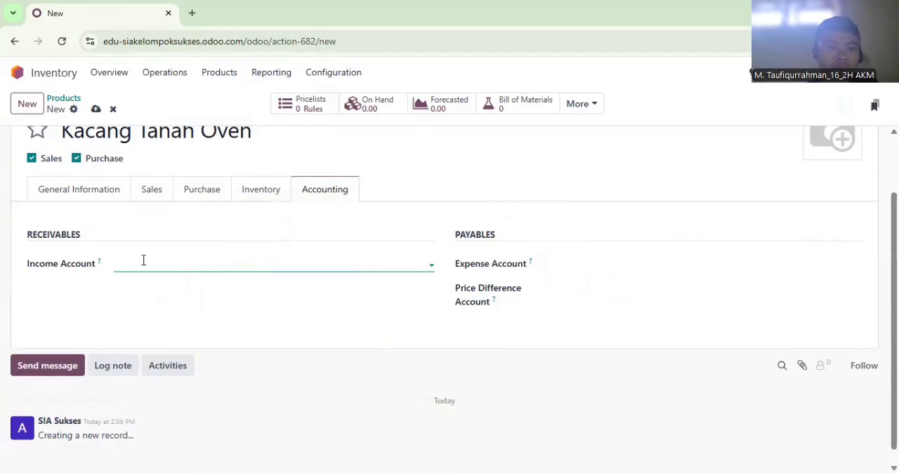
{"action": "type", "text": "Sales"}
{"action": "left_click", "coordinate": [161, 323]}
Set Kacang Tanah Oven's expense account to 51000010 Cost of Goods Sold and its price difference account to 81100040 Other Income
{"action": "left_click", "coordinate": [628, 265]}
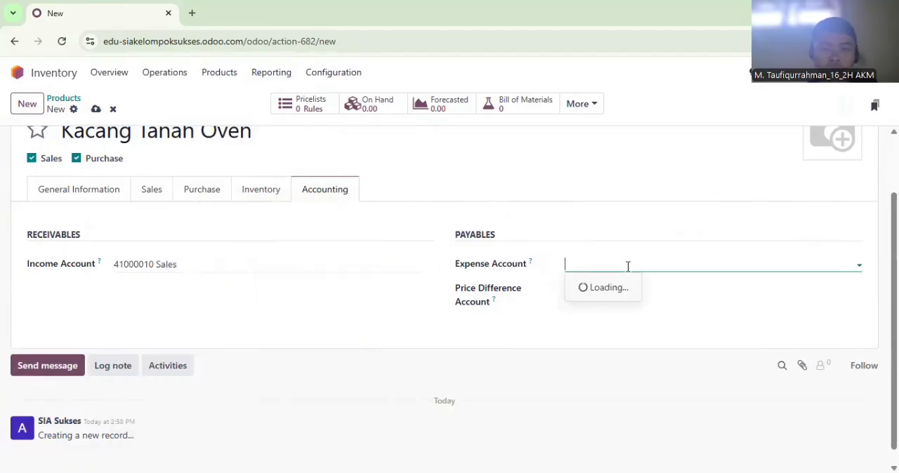
{"action": "type", "text": "Cost"}
{"action": "left_click", "coordinate": [630, 285]}
{"action": "left_click", "coordinate": [630, 285]}
{"action": "type", "text": "Other"}
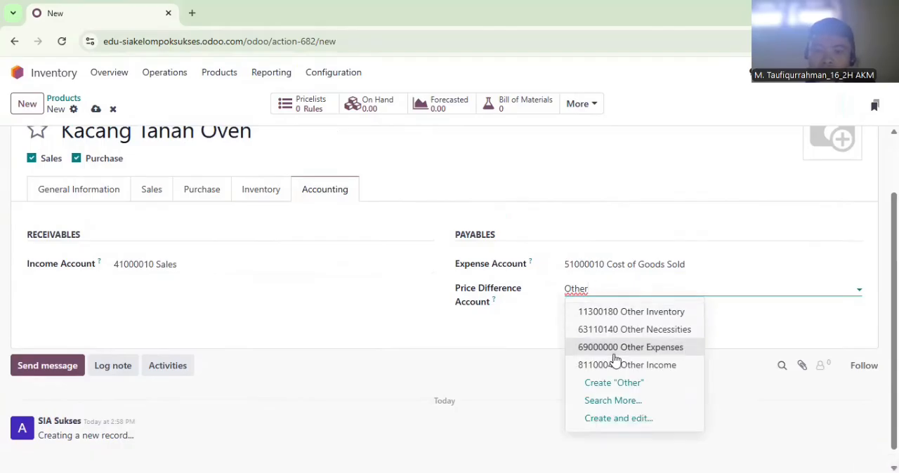
{"action": "left_click", "coordinate": [604, 364]}
Create a product named Cokelat Chip Cookies with a sales price of Rp 45,000 and a cost of Rp 30,000
{"action": "left_click", "coordinate": [28, 103]}
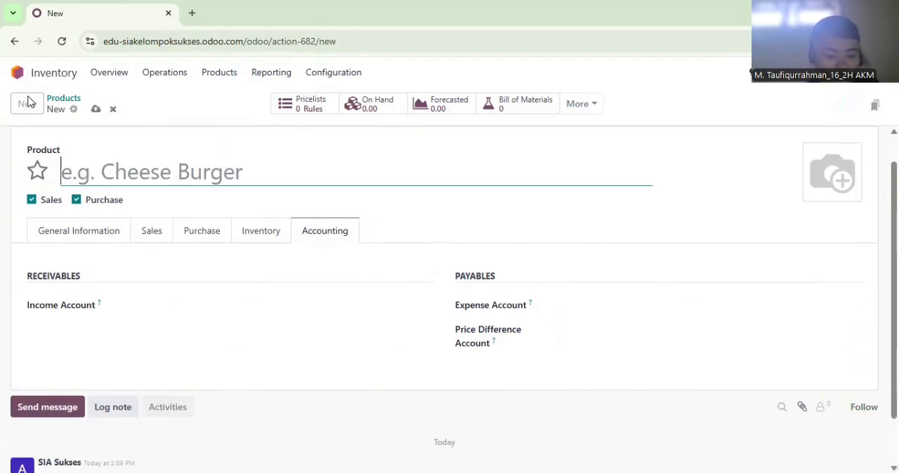
{"action": "type", "text": "C"}
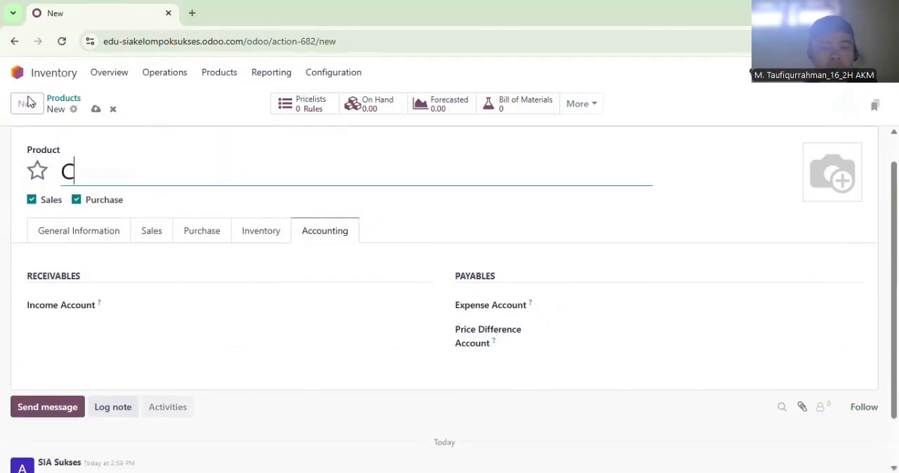
{"action": "type", "text": "okelat Chip Cookies"}
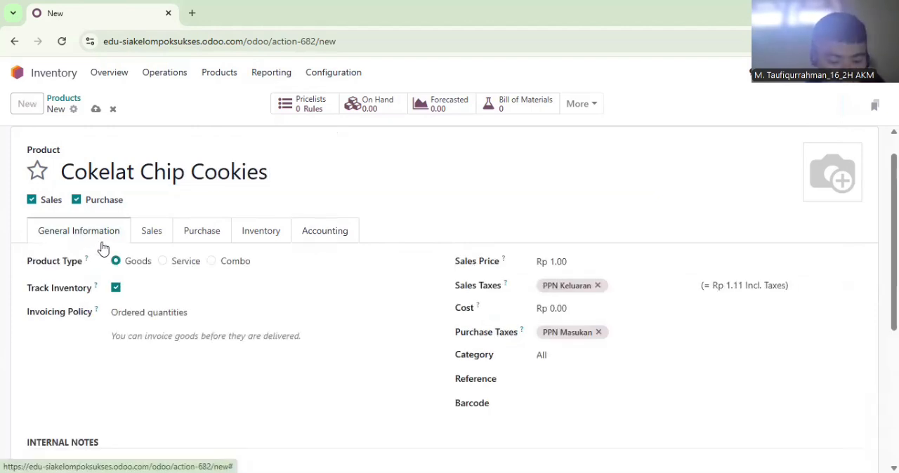
{"action": "left_click", "coordinate": [616, 260]}
{"action": "type", "text": "4"}
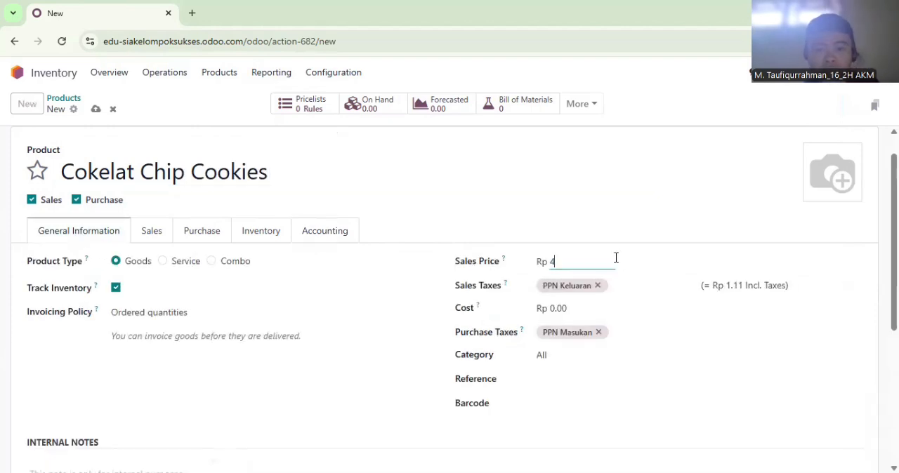
{"action": "left_click", "coordinate": [593, 303]}
{"action": "type", "text": "30,000"}
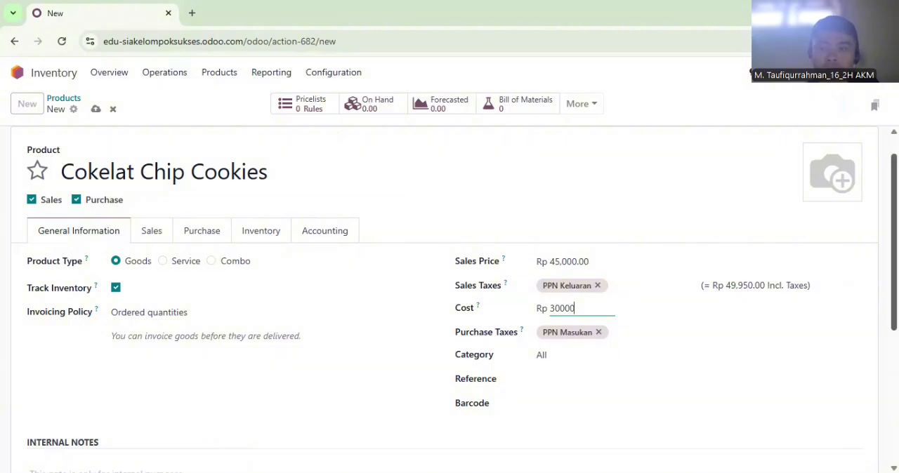
Enter "Satuan : Toples" in Cokelat Chip Cookies' internal notes and set its weight to 0.3 kg
{"action": "scroll", "coordinate": [593, 302], "scroll_direction": "down", "scroll_amount": 2}
{"action": "left_click", "coordinate": [183, 425]}
{"action": "type", "text": "Satuan : Toples"}
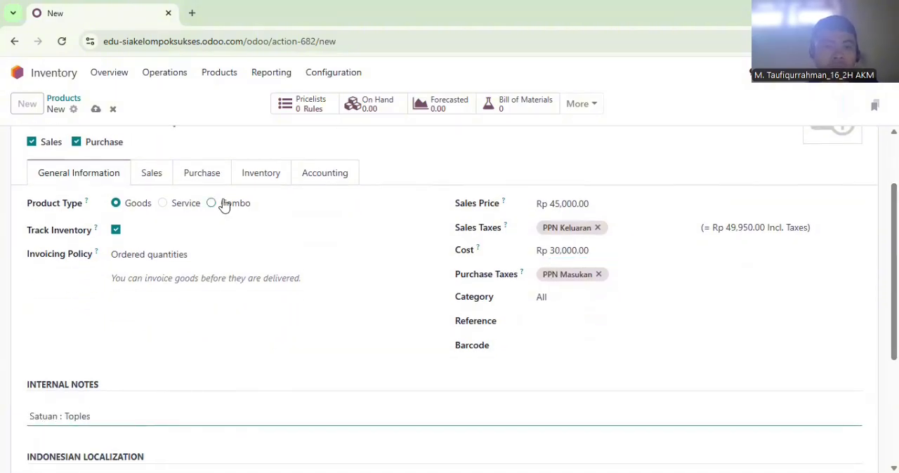
{"action": "left_click", "coordinate": [241, 180]}
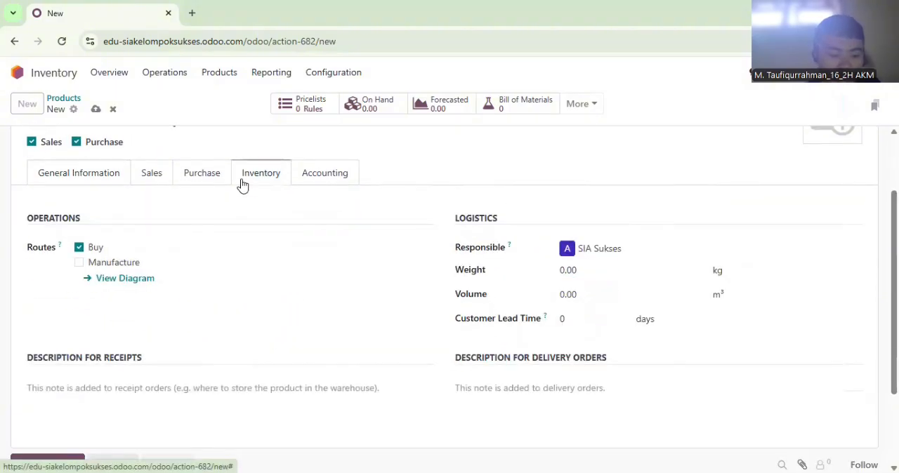
{"action": "left_click", "coordinate": [657, 273]}
{"action": "type", "text": "0"}
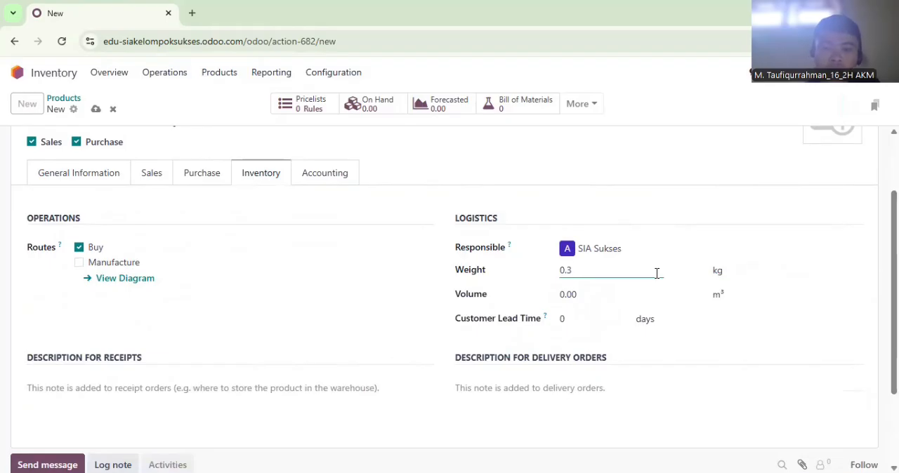
Set Cokelat Chip Cookies' income account to 41000010 Sales
{"action": "left_click", "coordinate": [296, 184]}
{"action": "left_click", "coordinate": [266, 246]}
{"action": "type", "text": "Sales"}
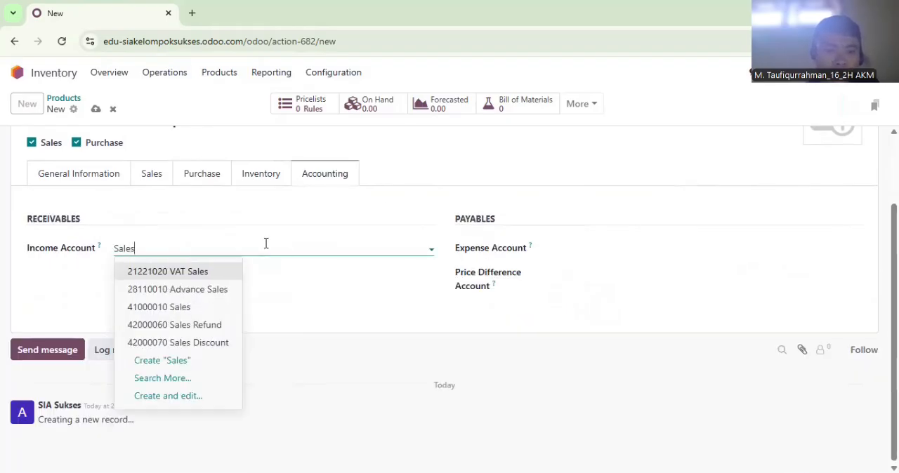
{"action": "left_click", "coordinate": [159, 306]}
Set Cokelat Chip Cookies' expense account to 51000010 Cost of Goods Sold and its price difference account to 81100040 Other Income
{"action": "left_click", "coordinate": [580, 247]}
{"action": "type", "text": "Cos"}
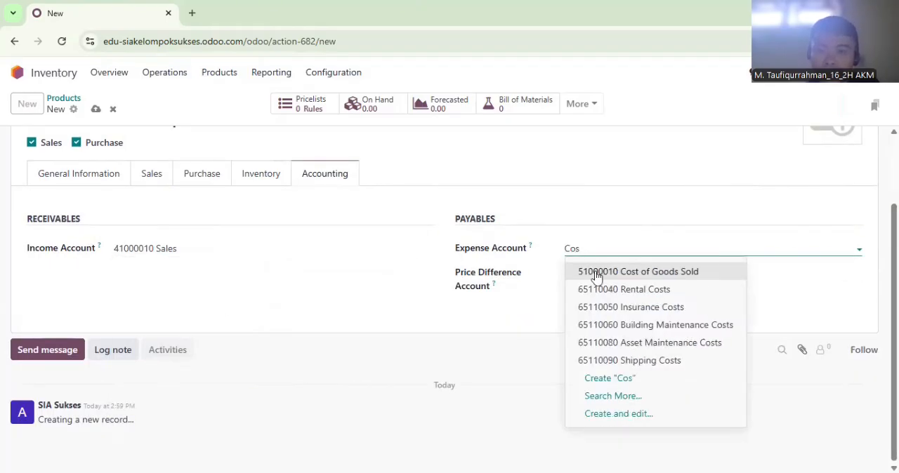
{"action": "left_click", "coordinate": [595, 275]}
{"action": "left_click", "coordinate": [594, 272]}
{"action": "type", "text": "Oth"}
{"action": "left_click", "coordinate": [597, 349]}
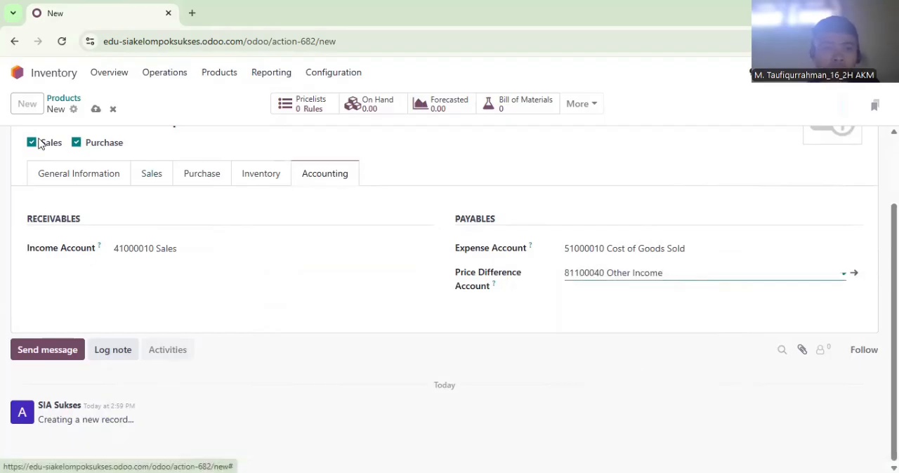
Check the Cokelat Chip Cookies entries, reload the page and reopen the product list
{"action": "scroll", "coordinate": [641, 223], "scroll_direction": "up", "scroll_amount": 2}
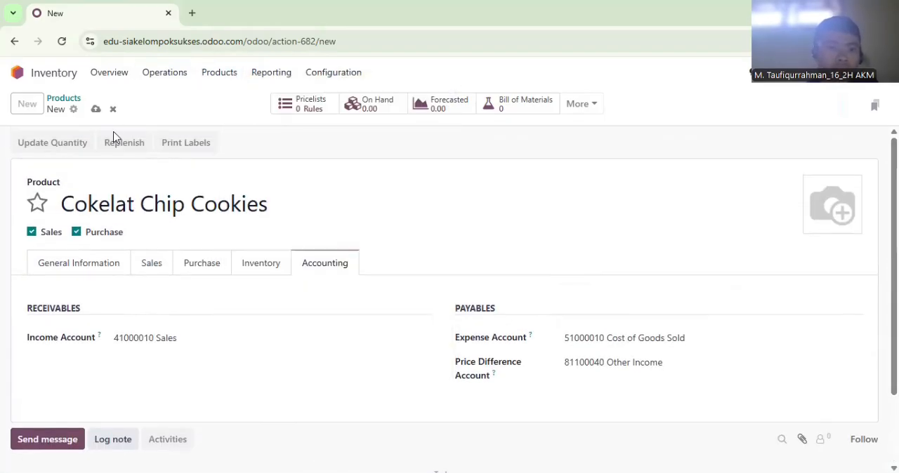
{"action": "scroll", "coordinate": [259, 302], "scroll_direction": "down", "scroll_amount": 1}
{"action": "left_click", "coordinate": [95, 203]}
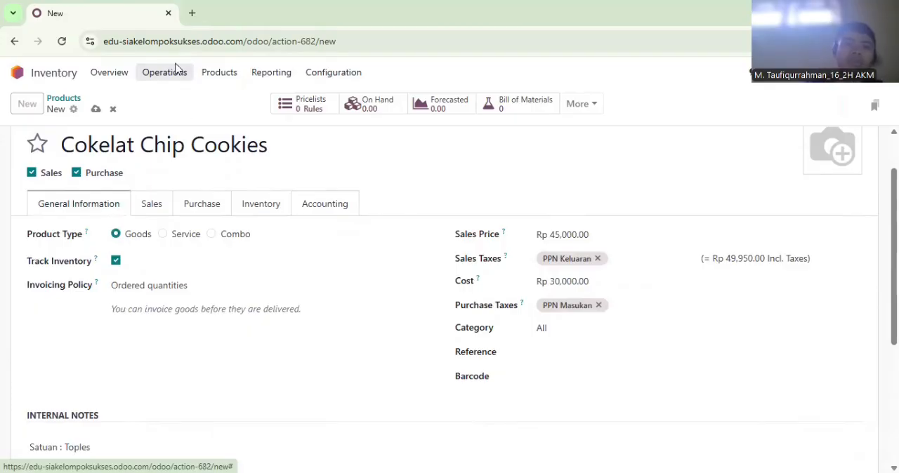
{"action": "left_click", "coordinate": [61, 41]}
{"action": "left_click", "coordinate": [219, 72]}
{"action": "left_click", "coordinate": [232, 99]}
Create a product named Kue Jahe with a sales price of Rp 37,000 and a cost of Rp 24,000
{"action": "left_click", "coordinate": [27, 104]}
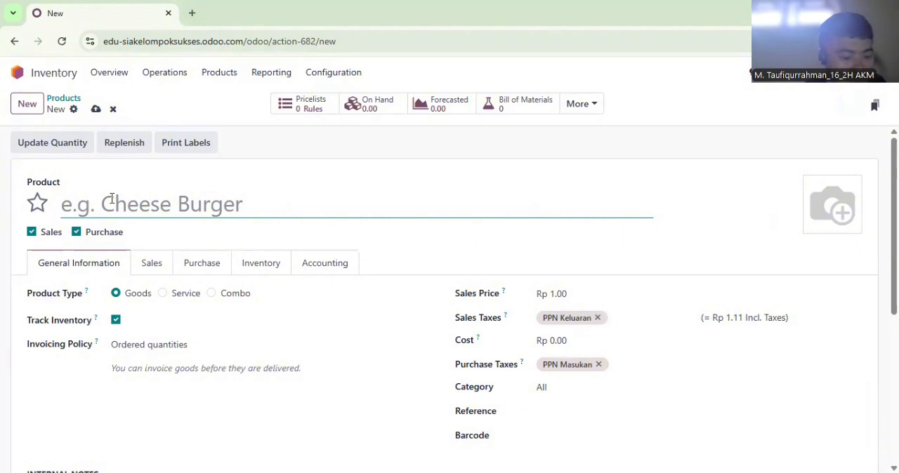
{"action": "type", "text": "Kue Jahe"}
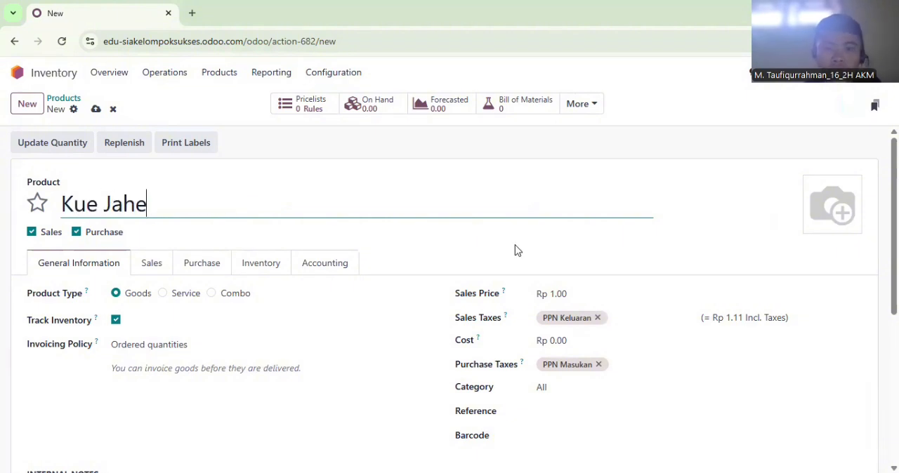
{"action": "left_click", "coordinate": [587, 291]}
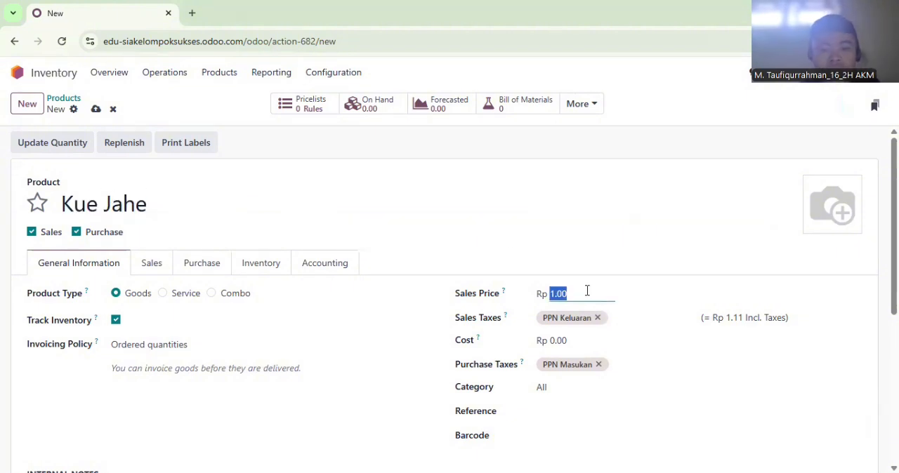
{"action": "type", "text": "37000"}
{"action": "left_click", "coordinate": [580, 337]}
{"action": "type", "text": "240"}
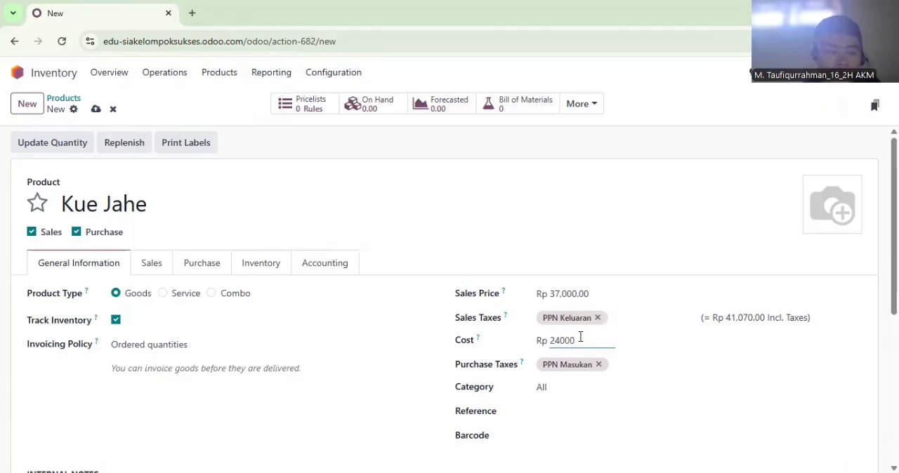
Enter the "Satuan" unit note in Kue Jahe's internal notes and set its weight to 0.2 kg
{"action": "scroll", "coordinate": [820, 359], "scroll_direction": "down", "scroll_amount": 2}
{"action": "left_click", "coordinate": [287, 396]}
{"action": "type", "text": "Satuan"}
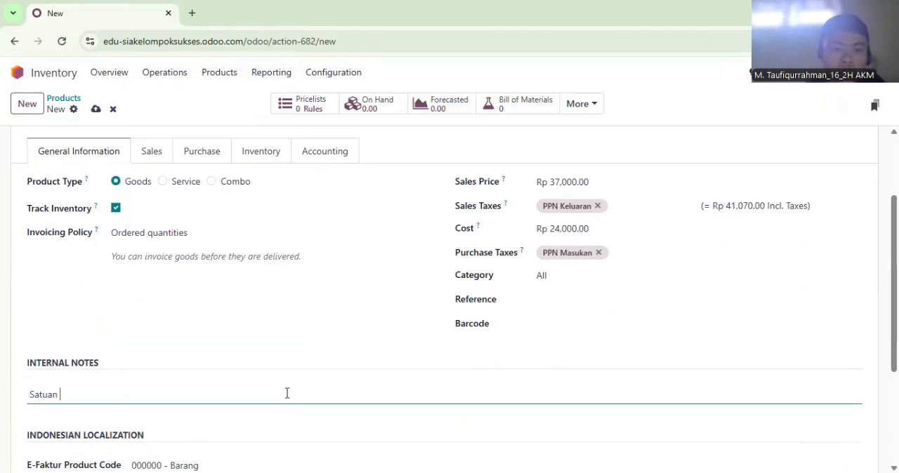
{"action": "left_click", "coordinate": [272, 159]}
{"action": "left_click", "coordinate": [650, 254]}
{"action": "type", "text": "0.25"}
Set Kue Jahe's income account to 41000010 Sales
{"action": "left_click", "coordinate": [317, 158]}
{"action": "left_click", "coordinate": [238, 249]}
{"action": "type", "text": "Sales"}
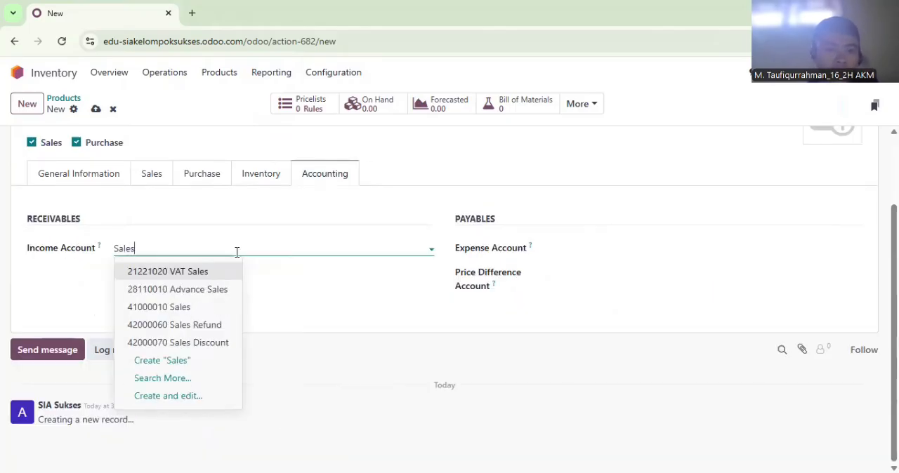
{"action": "left_click", "coordinate": [204, 306]}
Set Kue Jahe's expense account to 51000010 Cost of Goods Sold and its price difference account to 81100040 Other Income
{"action": "left_click", "coordinate": [596, 247]}
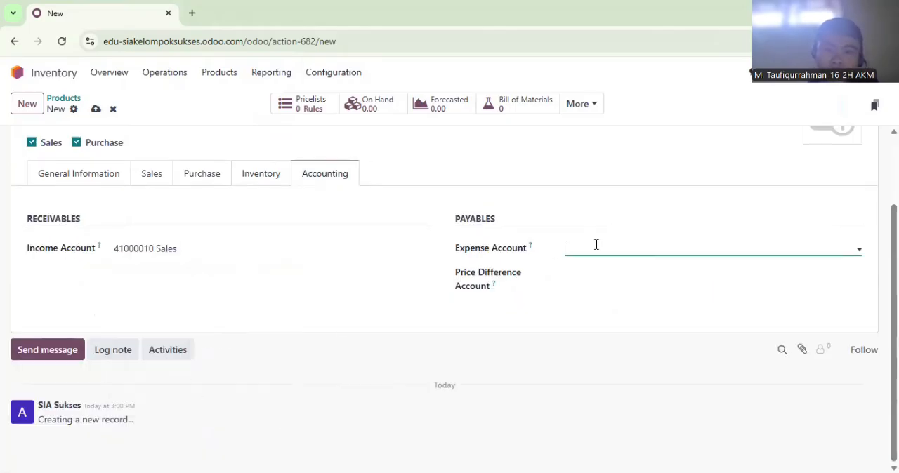
{"action": "type", "text": "Cos"}
{"action": "left_click", "coordinate": [600, 273]}
{"action": "left_click", "coordinate": [597, 273]}
{"action": "type", "text": "Other"}
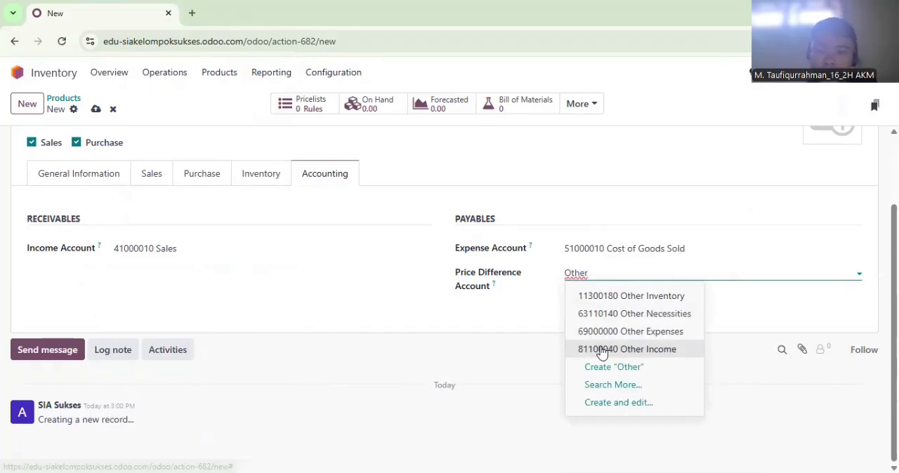
{"action": "left_click", "coordinate": [598, 349]}
Create a product named Brownies Kering with a sales price of Rp 46,000 and a cost of Rp 31,000
{"action": "left_click", "coordinate": [31, 99]}
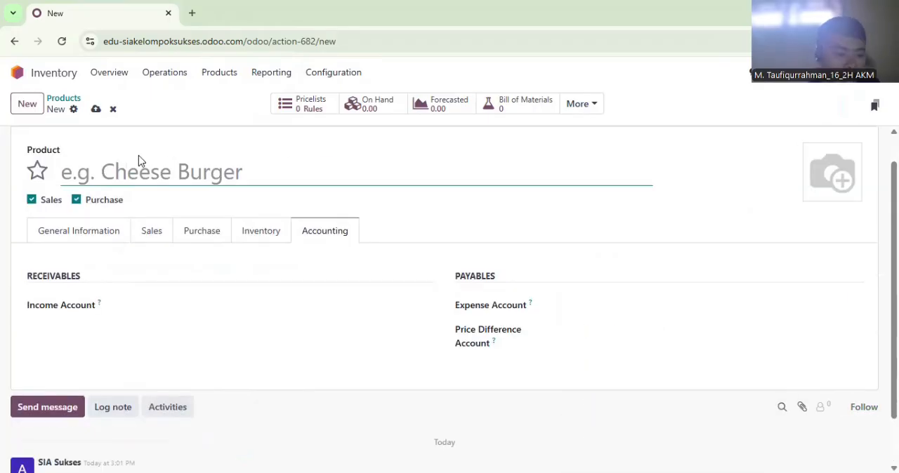
{"action": "left_click", "coordinate": [150, 170]}
{"action": "type", "text": "Brownies Kering"}
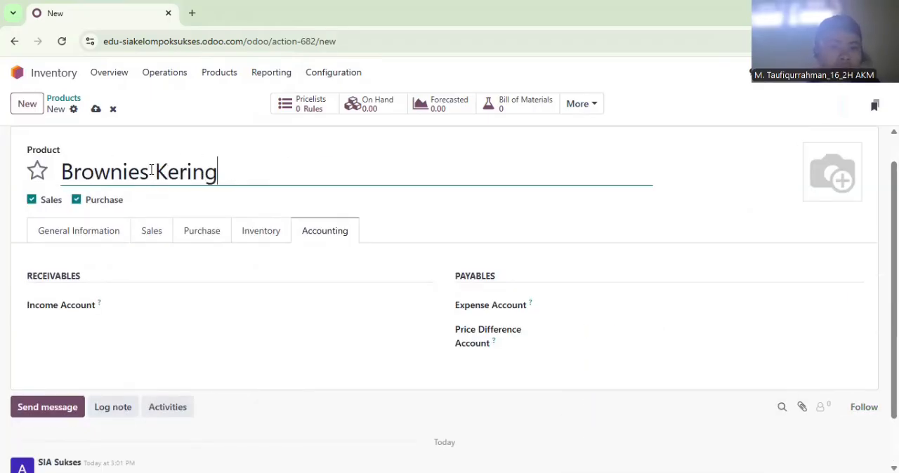
{"action": "left_click", "coordinate": [78, 230]}
{"action": "left_click", "coordinate": [609, 263]}
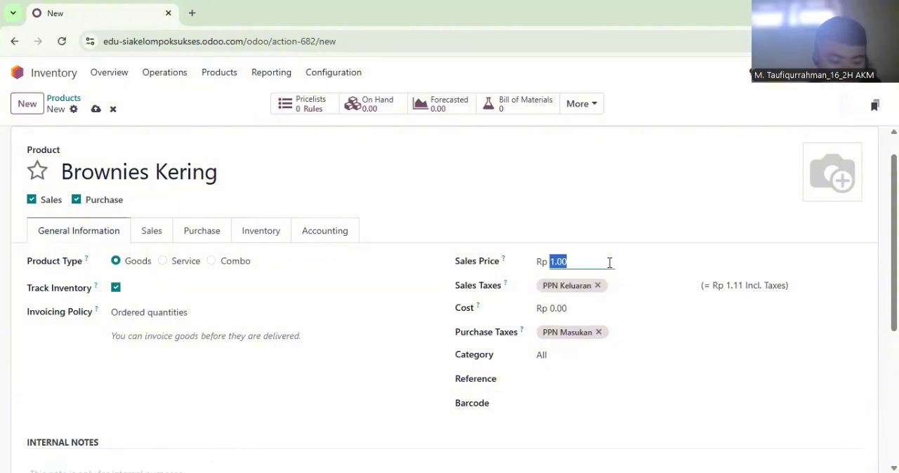
{"action": "left_click", "coordinate": [589, 304]}
{"action": "type", "text": "310"}
Enter "Satuan : Toples" in Brownies Kering's internal notes and set its weight to 0.28 kg
{"action": "scroll", "coordinate": [329, 356], "scroll_direction": "down", "scroll_amount": 1}
{"action": "left_click", "coordinate": [137, 442]}
{"action": "type", "text": "s"}
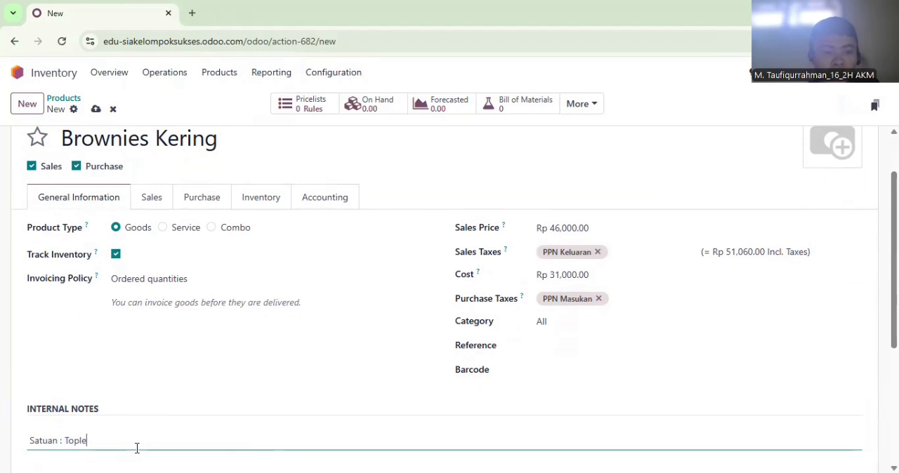
{"action": "left_click", "coordinate": [252, 198]}
{"action": "left_click", "coordinate": [582, 295]}
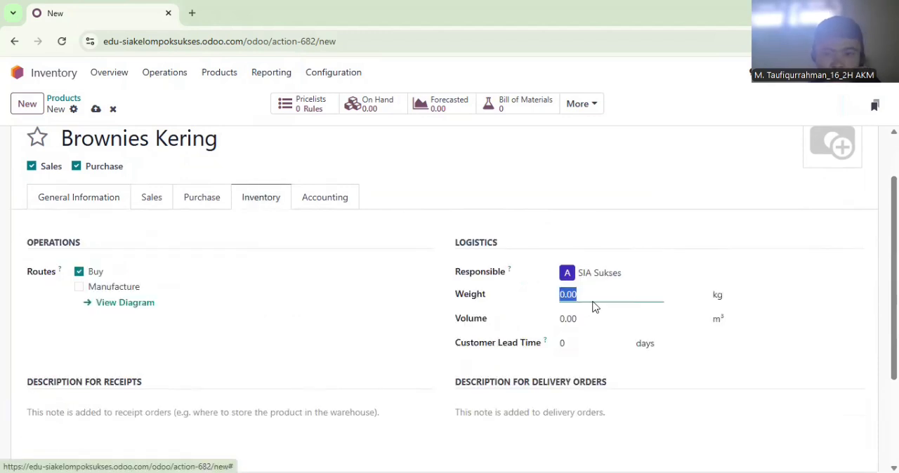
{"action": "right_click", "coordinate": [594, 305]}
{"action": "left_click", "coordinate": [580, 292]}
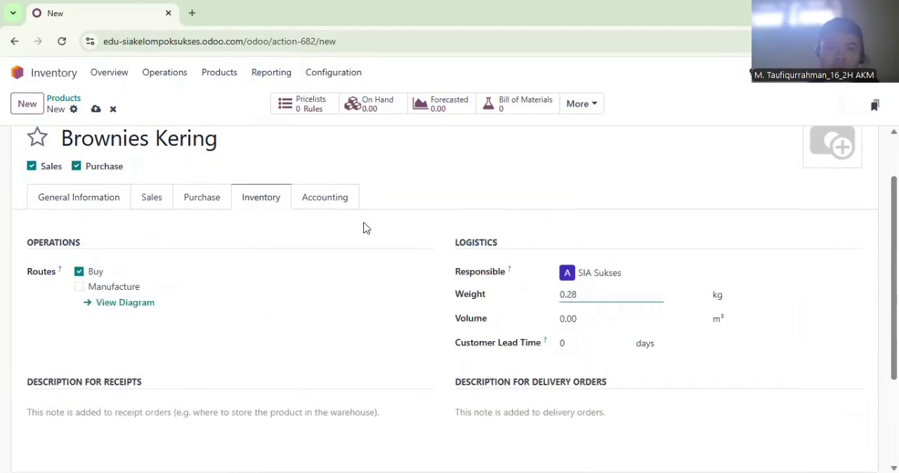
Set Brownies Kering's income account to 41000010 Sales
{"action": "left_click", "coordinate": [323, 199]}
{"action": "left_click", "coordinate": [231, 267]}
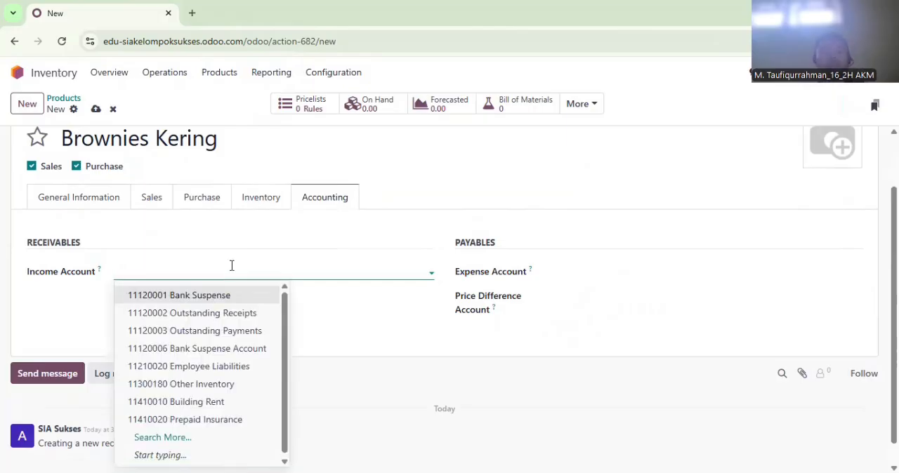
{"action": "left_click", "coordinate": [210, 332]}
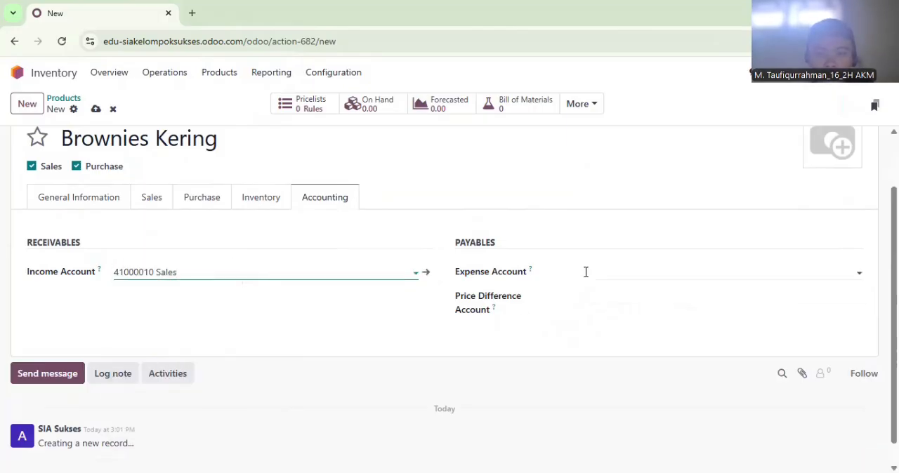
Set Brownies Kering's expense account to 51000010 Cost of Goods Sold and its price difference account to 81100040 Other Income
{"action": "left_click", "coordinate": [586, 272]}
{"action": "type", "text": "Cos"}
{"action": "left_click", "coordinate": [598, 299]}
{"action": "left_click", "coordinate": [598, 296]}
{"action": "type", "text": "Other"}
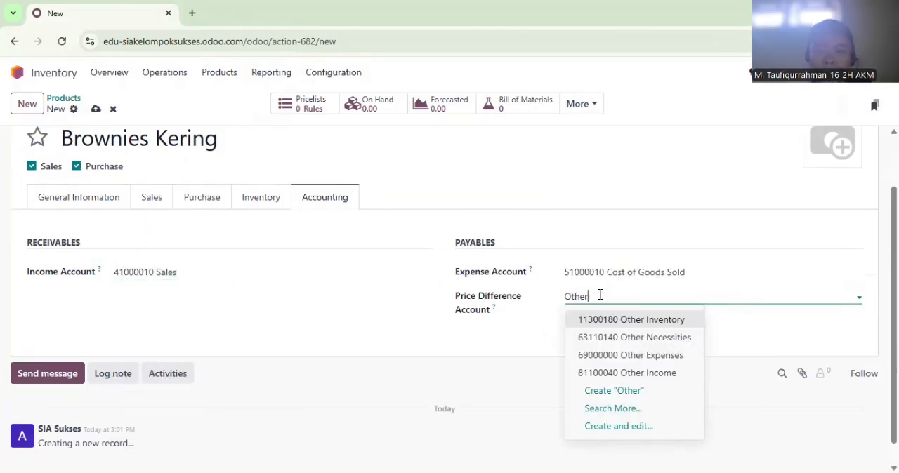
{"action": "left_click", "coordinate": [601, 373]}
Create a product named Kue Red Velvet with a sales price of Rp 48,000 and a cost of Rp 33,000
{"action": "left_click", "coordinate": [22, 107]}
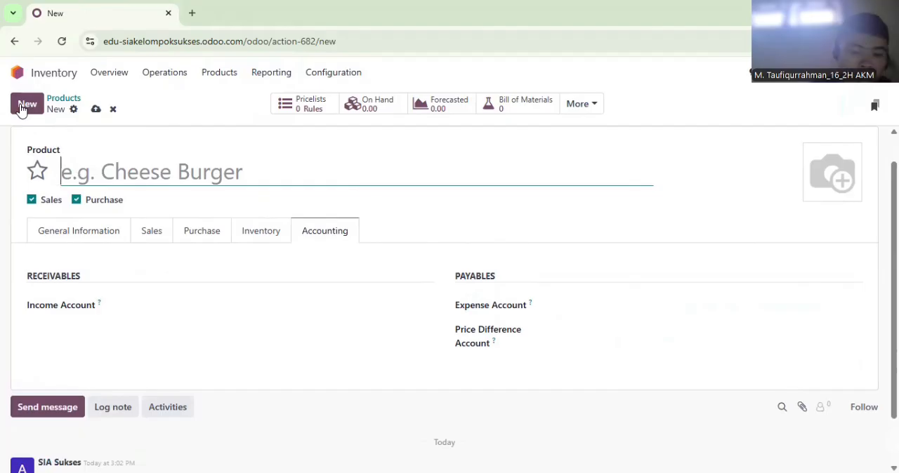
{"action": "type", "text": "Kue Red Velvet"}
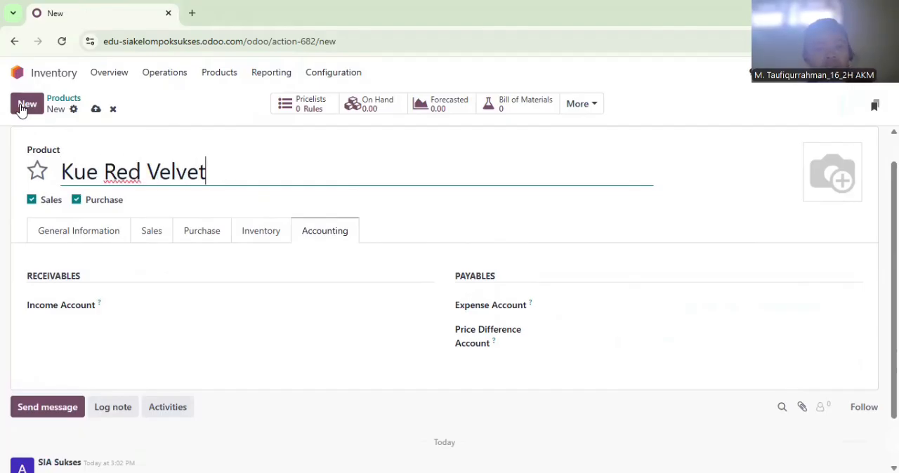
{"action": "left_click", "coordinate": [69, 229]}
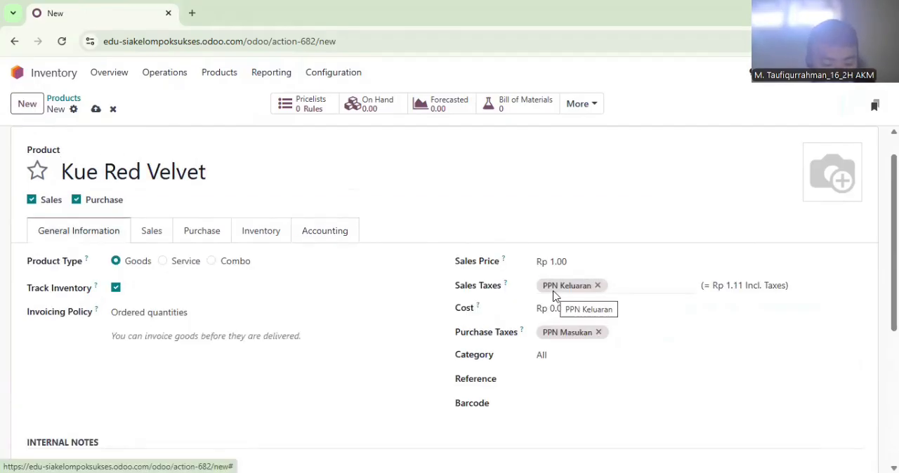
{"action": "left_click", "coordinate": [607, 261]}
{"action": "type", "text": "480"}
{"action": "left_click", "coordinate": [594, 305]}
{"action": "type", "text": "33,000"}
Enter "Satuan : Toples" in Kue Red Velvet's internal notes
{"action": "scroll", "coordinate": [871, 239], "scroll_direction": "down", "scroll_amount": 1}
{"action": "left_click", "coordinate": [99, 405]}
{"action": "type", "text": "Sa"}
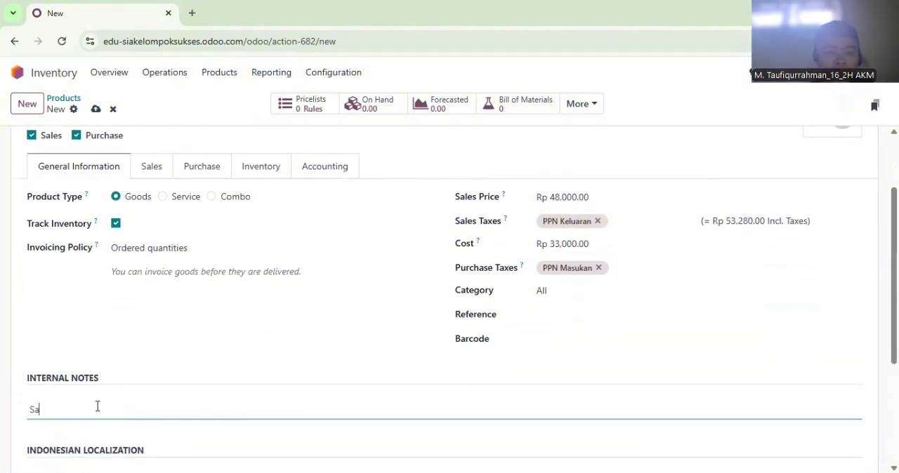
{"action": "type", "text": "tuan : Toples"}
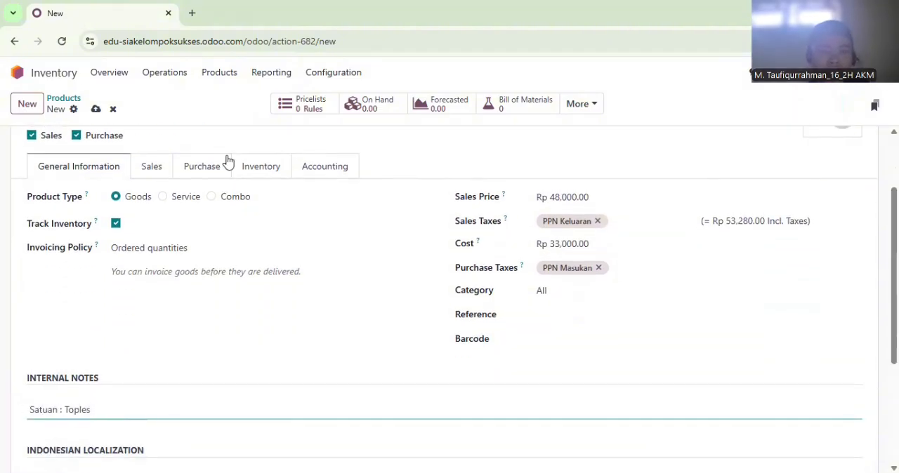
Enter Kue Red Velvet's weight in kilograms in its logistics details
{"action": "left_click", "coordinate": [272, 177]}
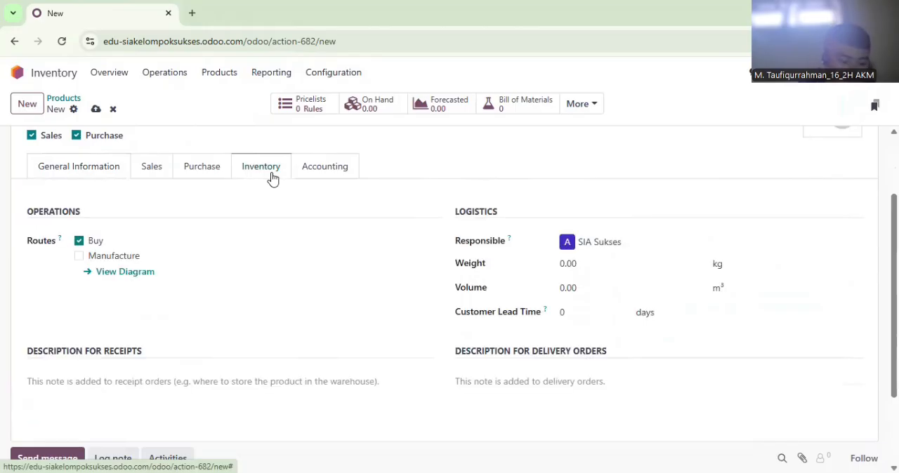
{"action": "left_click", "coordinate": [639, 258]}
{"action": "type", "text": "0.0"}
Set Kue Red Velvet's income account to 41000010 Sales
{"action": "left_click", "coordinate": [317, 172]}
{"action": "left_click", "coordinate": [232, 247]}
{"action": "type", "text": "Sales"}
{"action": "left_click", "coordinate": [221, 311]}
Set Kue Red Velvet's expense account to 51000010 Cost of Goods Sold and its price difference account to 81100040 Other Income
{"action": "right_click", "coordinate": [630, 246]}
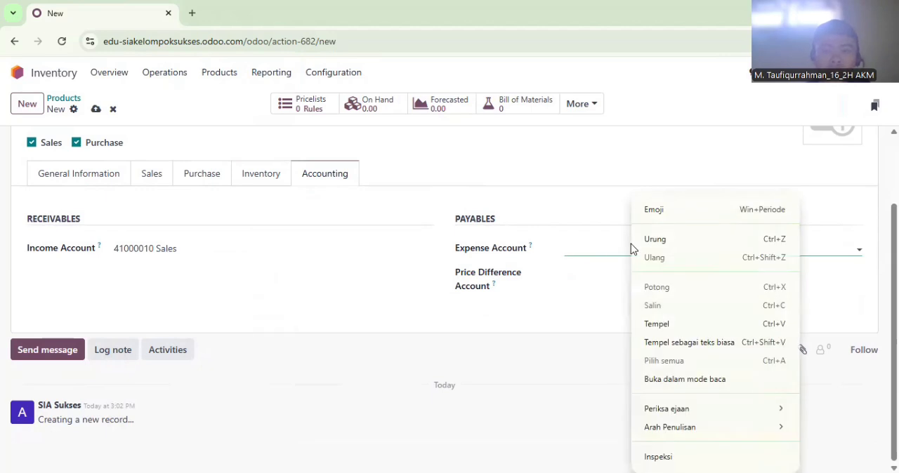
{"action": "left_click", "coordinate": [611, 248]}
{"action": "type", "text": "Cos"}
{"action": "left_click", "coordinate": [613, 272]}
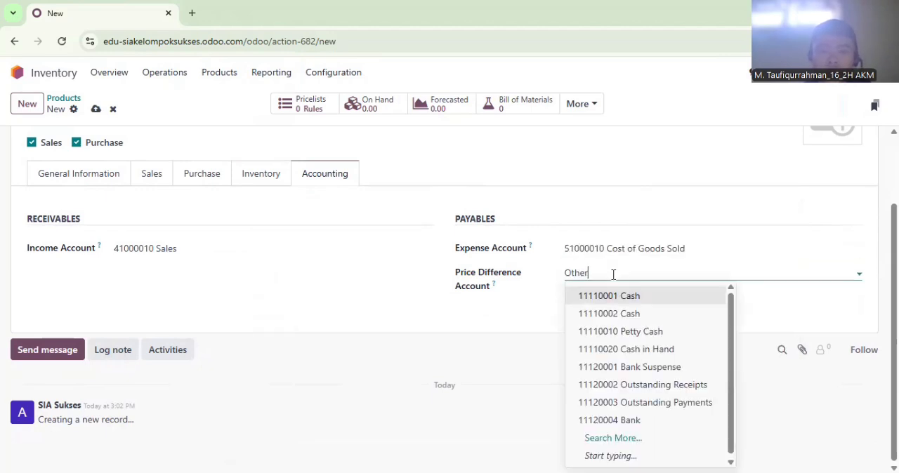
{"action": "left_click", "coordinate": [609, 349]}
Create a product named Kue Pandan with a sales price of Rp 44,000 and a cost of Rp 30,000
{"action": "left_click", "coordinate": [28, 105]}
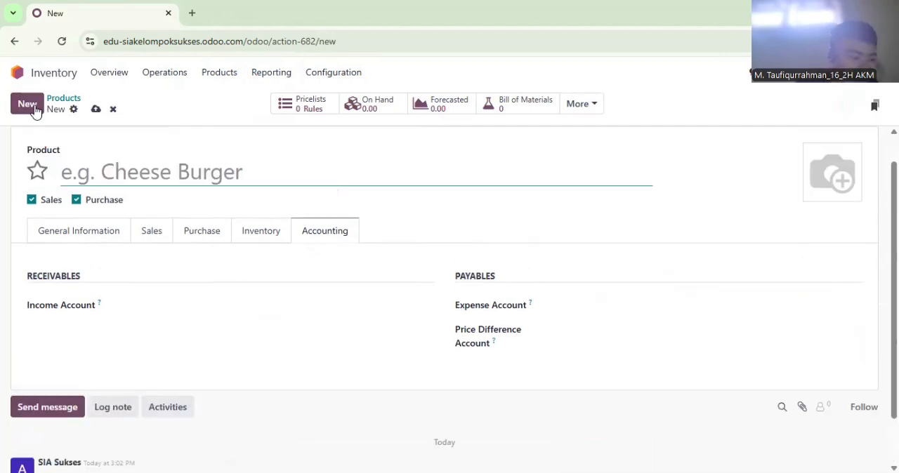
{"action": "type", "text": "Kue Pandan"}
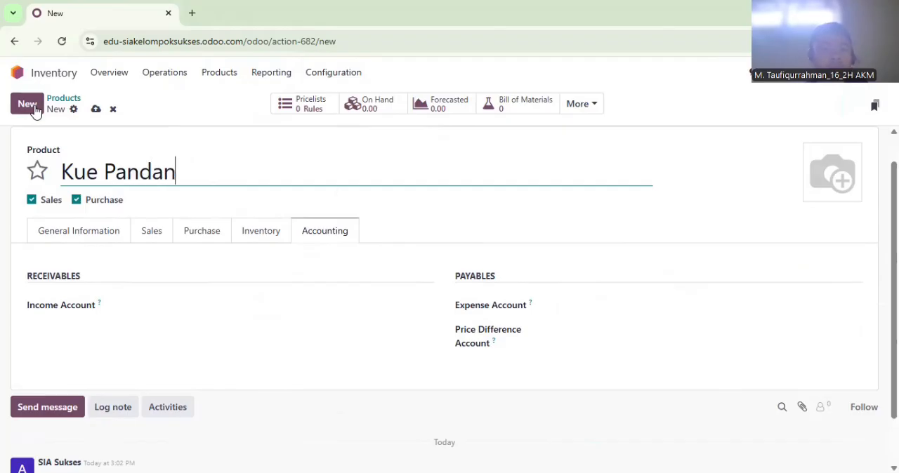
{"action": "left_click", "coordinate": [73, 231]}
{"action": "left_click", "coordinate": [613, 261]}
{"action": "type", "text": "440"}
{"action": "left_click", "coordinate": [598, 311]}
{"action": "type", "text": "30,000"}
Enter "Satuan : Toples" in Kue Pandan's internal notes
{"action": "scroll", "coordinate": [597, 313], "scroll_direction": "down", "scroll_amount": 3}
{"action": "left_click", "coordinate": [247, 368]}
{"action": "type", "text": "Satuan : Toples"}
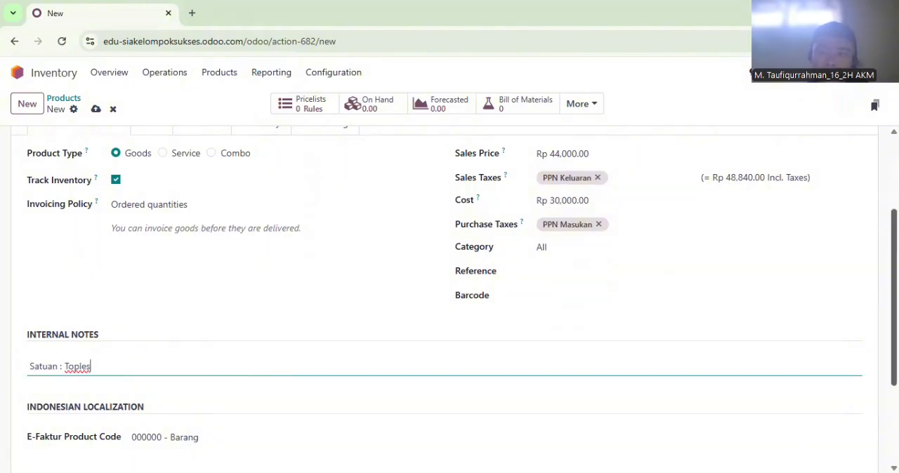
Set Kue Pandan's weight to 0.28 kg
{"action": "scroll", "coordinate": [247, 374], "scroll_direction": "up", "scroll_amount": 2}
{"action": "left_click", "coordinate": [261, 227]}
{"action": "left_click", "coordinate": [611, 323]}
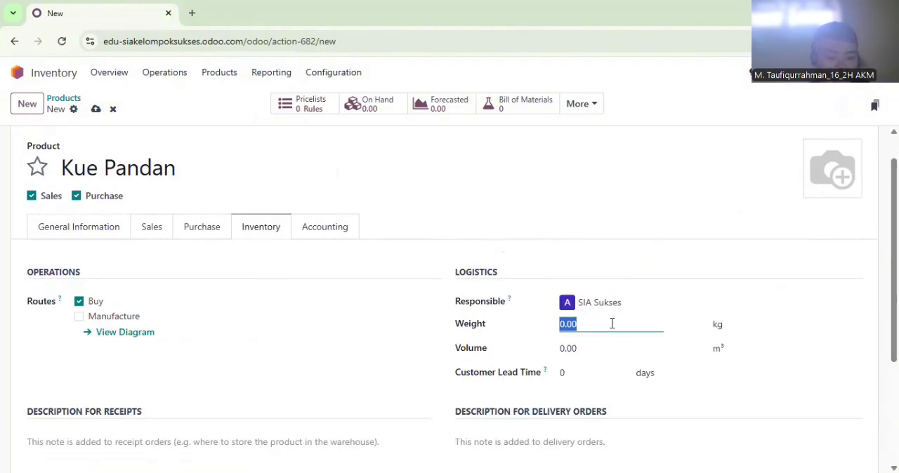
{"action": "type", "text": "0"}
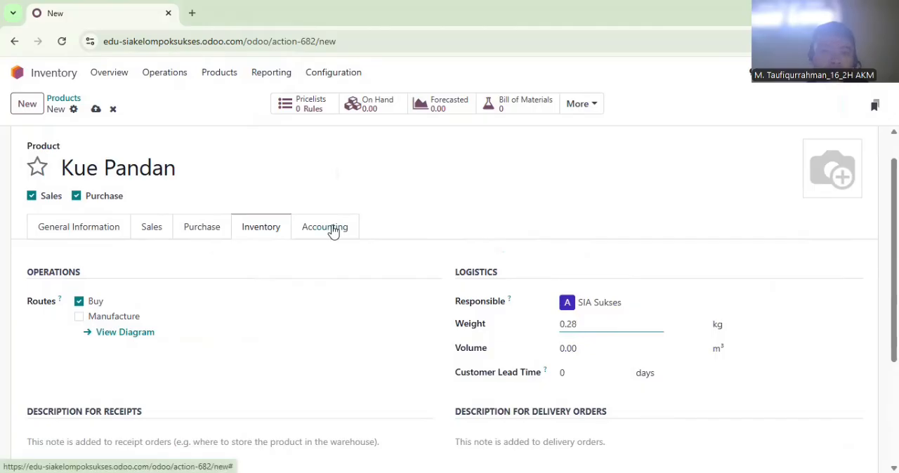
Set Kue Pandan's income account to 41000010 Sales
{"action": "left_click", "coordinate": [330, 228]}
{"action": "left_click", "coordinate": [242, 303]}
{"action": "type", "text": "Sales"}
{"action": "left_click", "coordinate": [207, 360]}
Set Kue Pandan's expense account to 51000010 Cost of Goods Sold and its price difference account to 81100040 Other Income
{"action": "left_click", "coordinate": [596, 305]}
{"action": "type", "text": "Cos"}
{"action": "left_click", "coordinate": [637, 137]}
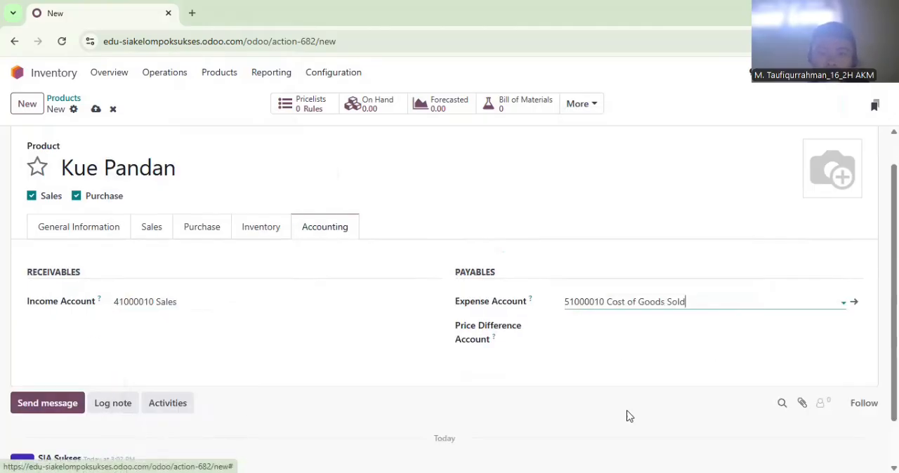
{"action": "left_click", "coordinate": [614, 333]}
{"action": "type", "text": "Other"}
{"action": "left_click", "coordinate": [615, 401]}
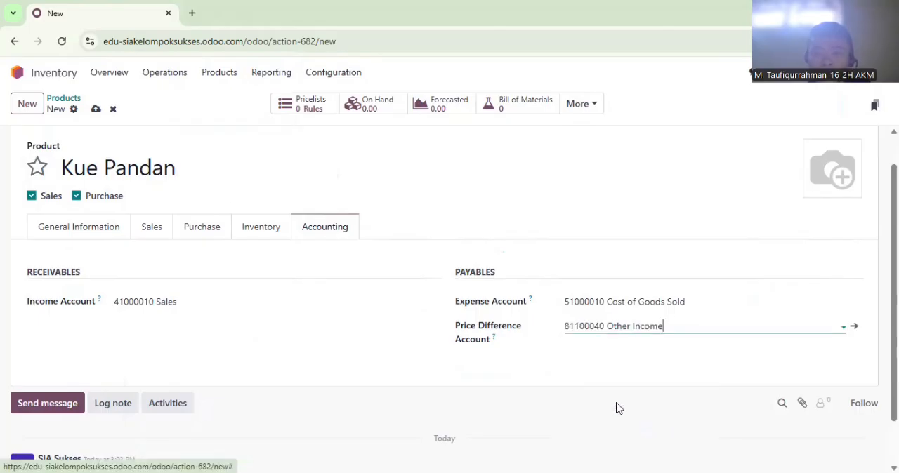
Start a new product record named Kue Green Tea
{"action": "left_click", "coordinate": [31, 107]}
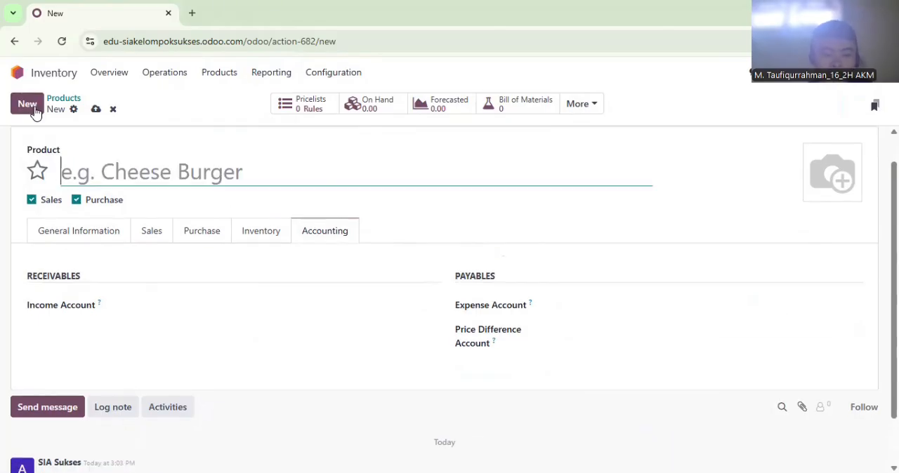
{"action": "type", "text": "Kue Geeen t"}
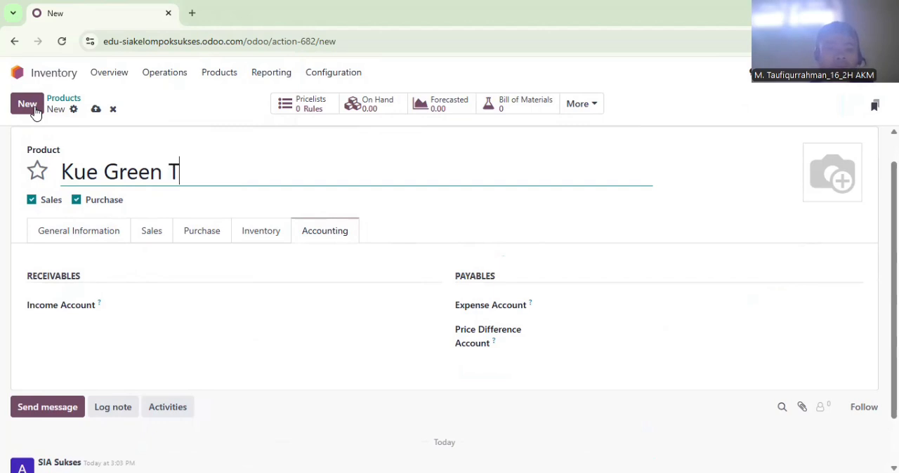
{"action": "type", "text": "ea"}
Set Kue Green Tea's sales price to Rp 46,000 and its cost to Rp 31,000
{"action": "left_click", "coordinate": [120, 236]}
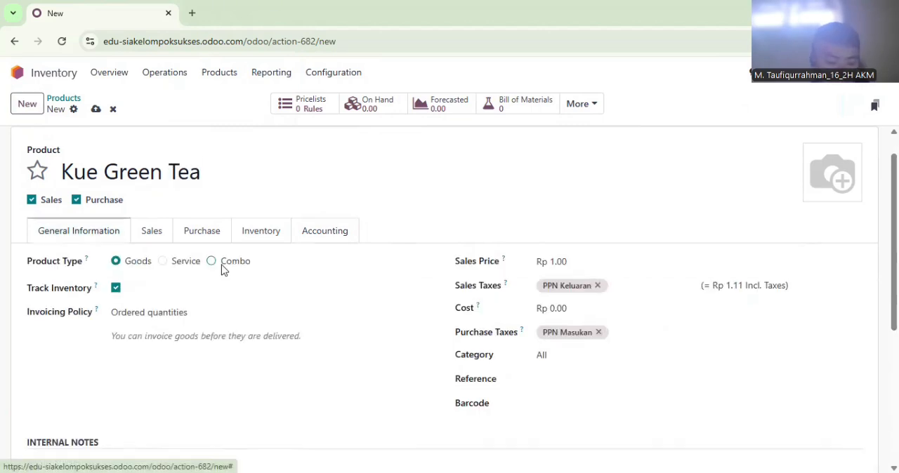
{"action": "left_click", "coordinate": [588, 261]}
{"action": "type", "text": "4700"}
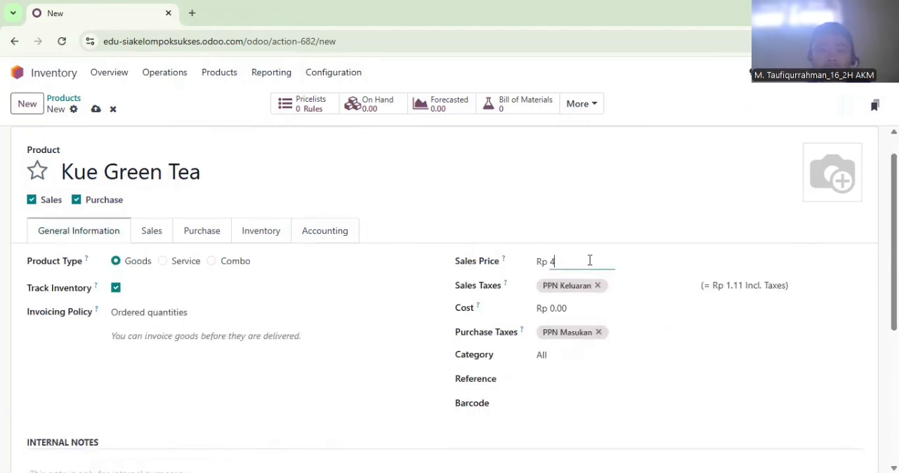
{"action": "left_click", "coordinate": [582, 308]}
{"action": "type", "text": "31000"}
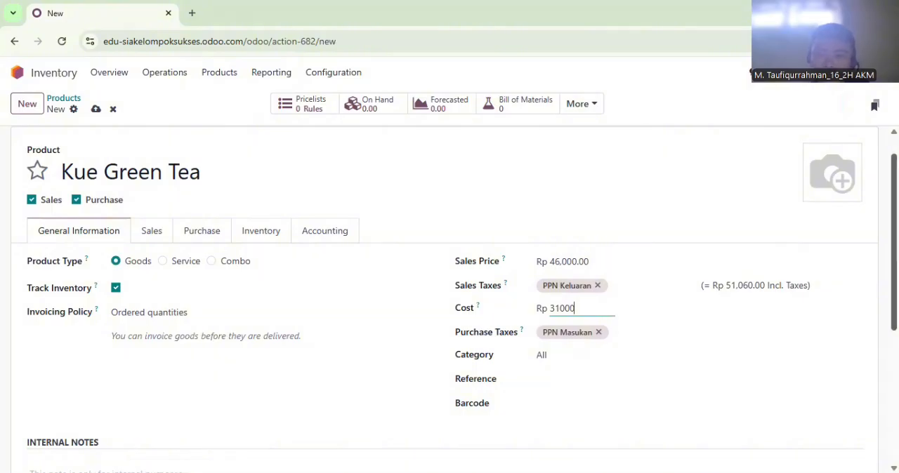
Enter "Satuan : Toples" in Kue Green Tea's internal notes
{"action": "scroll", "coordinate": [582, 307], "scroll_direction": "up", "scroll_amount": 1}
{"action": "scroll", "coordinate": [217, 427], "scroll_direction": "down", "scroll_amount": 1}
{"action": "left_click", "coordinate": [217, 427]}
{"action": "left_click", "coordinate": [167, 431]}
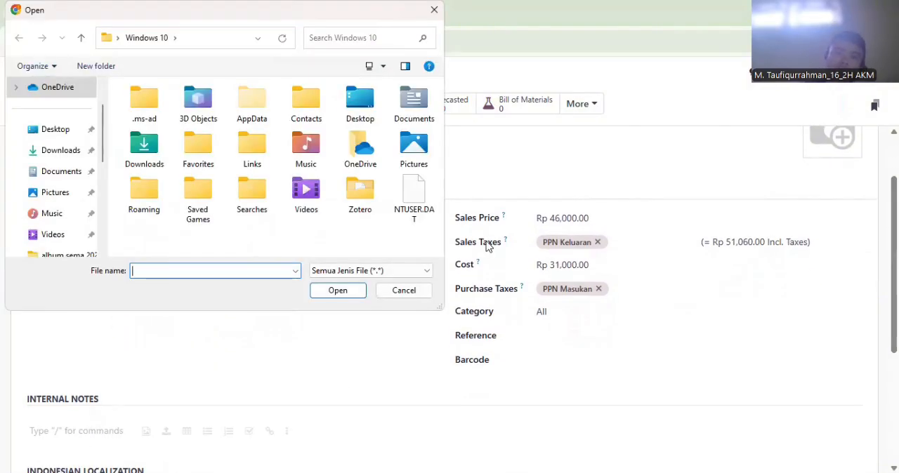
{"action": "left_click", "coordinate": [410, 295]}
{"action": "type", "text": "Satuan : Toples"}
Set Kue Green Tea's weight to 0.28 kg
{"action": "left_click", "coordinate": [257, 198]}
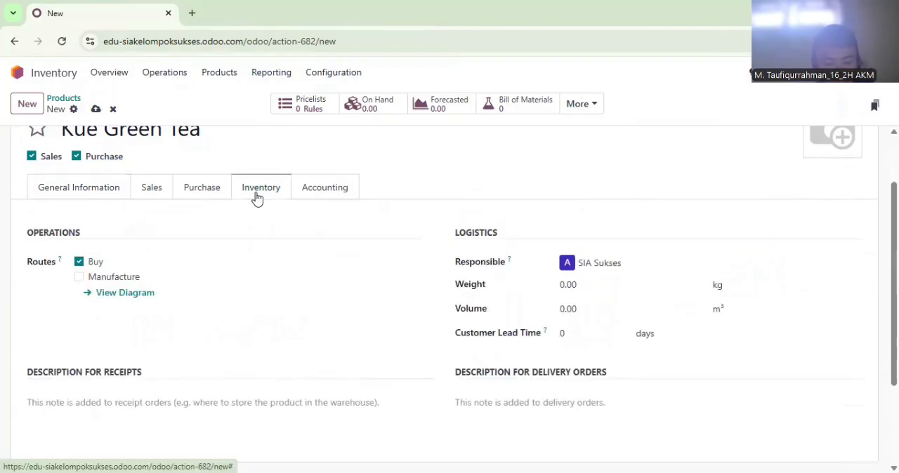
{"action": "left_click", "coordinate": [631, 293]}
{"action": "type", "text": "0.28"}
Set Kue Green Tea's income account to 41000010 Sales
{"action": "left_click", "coordinate": [324, 187]}
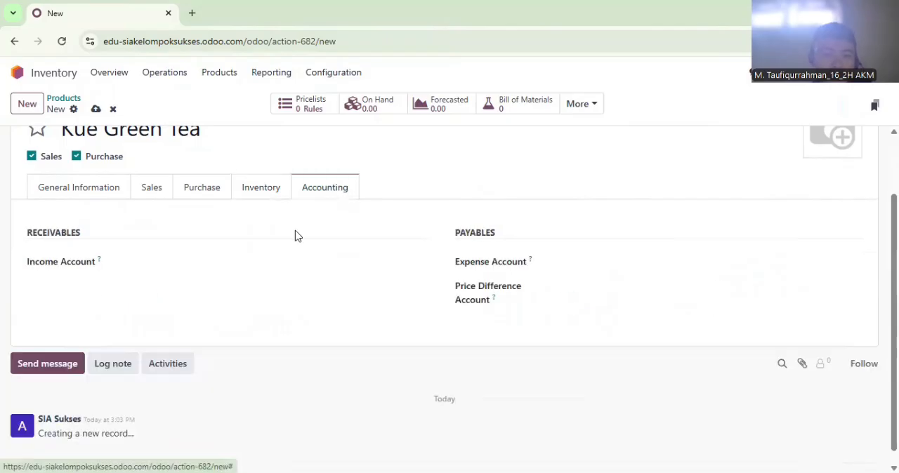
{"action": "left_click", "coordinate": [259, 262]}
{"action": "type", "text": "Sales"}
{"action": "left_click", "coordinate": [147, 321]}
Set Kue Green Tea's expense account to 51000010 Cost of Goods Sold and its price difference account to 81100040 Other Income
{"action": "left_click", "coordinate": [588, 261]}
{"action": "type", "text": "COS"}
{"action": "left_click", "coordinate": [587, 284]}
{"action": "left_click", "coordinate": [586, 282]}
{"action": "type", "text": "Other"}
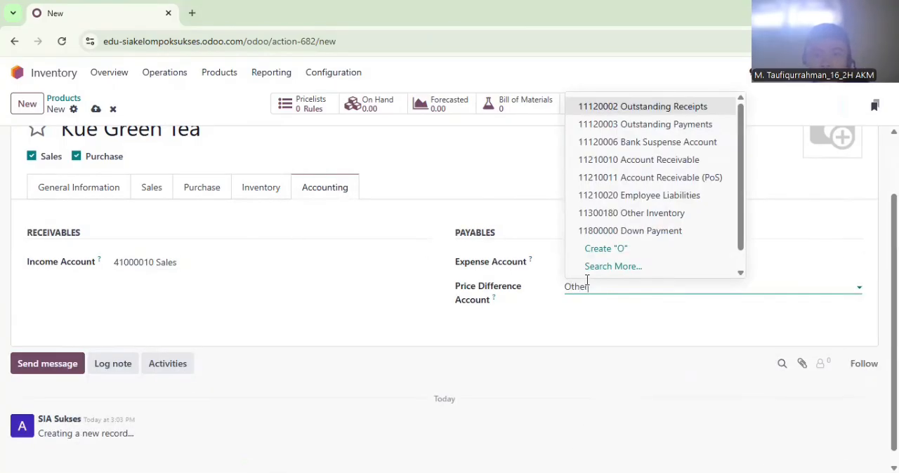
{"action": "left_click", "coordinate": [597, 362]}
Create a product named Kue Kurma with a sales price of Rp 50,000 and a cost of Rp 34,000
{"action": "left_click", "coordinate": [27, 107]}
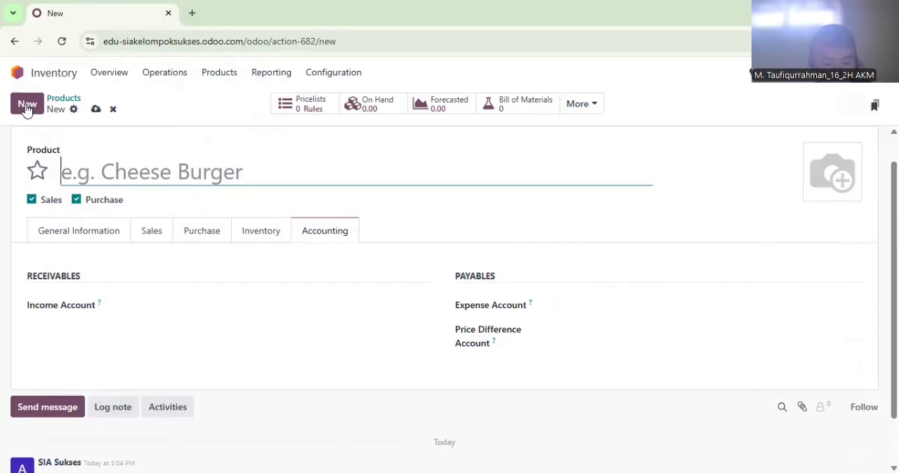
{"action": "type", "text": "Kue Kurma"}
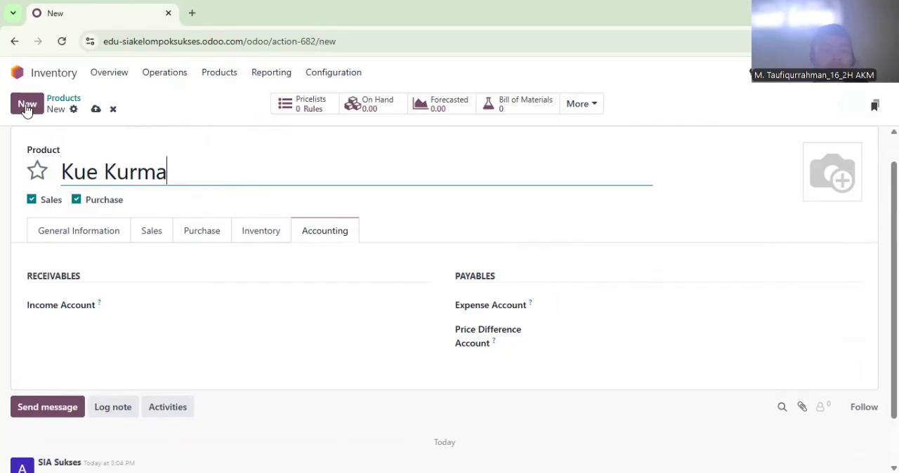
{"action": "left_click", "coordinate": [41, 228]}
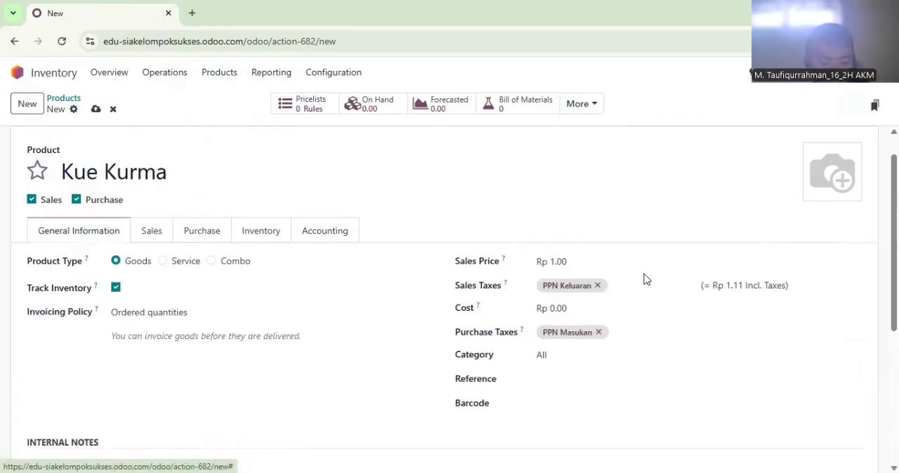
{"action": "left_click", "coordinate": [607, 265]}
{"action": "left_click", "coordinate": [596, 307]}
{"action": "type", "text": "34000"}
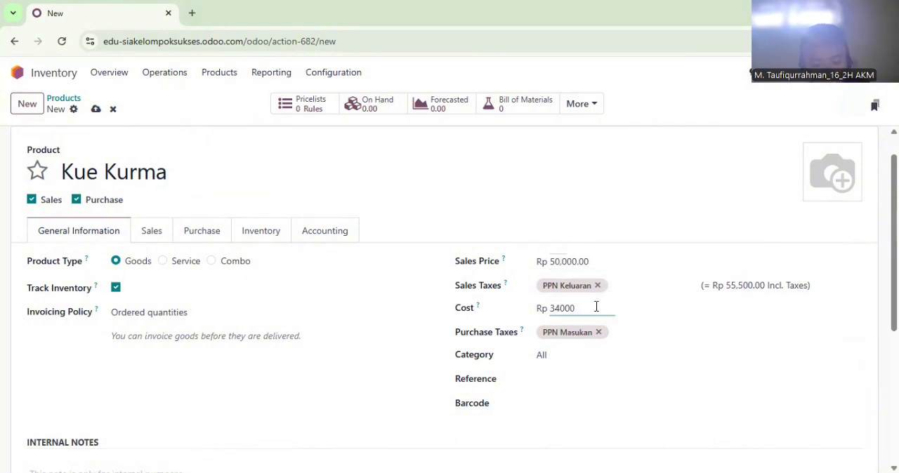
Enter "Satuan : Toples" in Kue Kurma's internal notes
{"action": "scroll", "coordinate": [307, 400], "scroll_direction": "down", "scroll_amount": 1}
{"action": "left_click", "coordinate": [196, 419]}
{"action": "type", "text": "Satuan "}
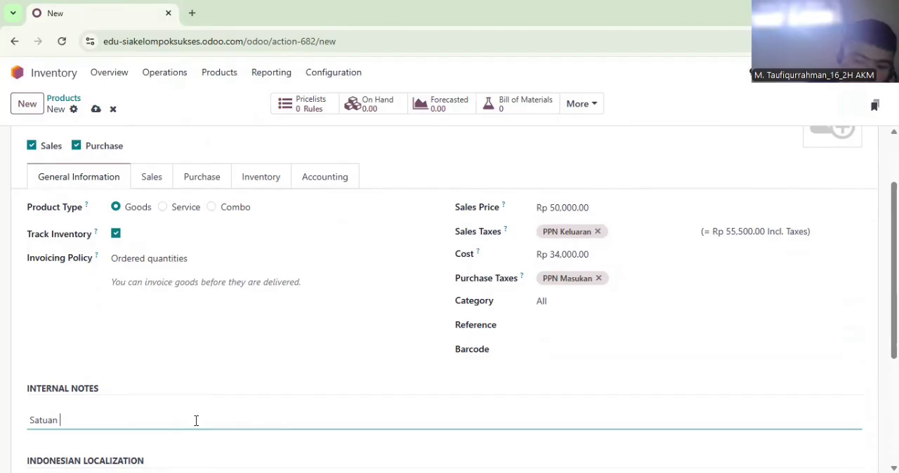
{"action": "type", "text": ": Toples"}
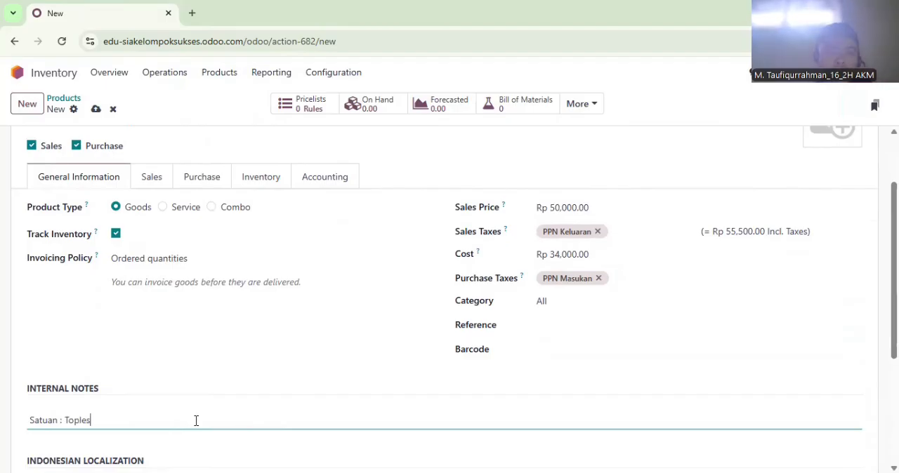
Enter Kue Kurma's weight in kilograms and set its income account to 41000010 Sales
{"action": "left_click", "coordinate": [258, 184]}
{"action": "left_click", "coordinate": [586, 273]}
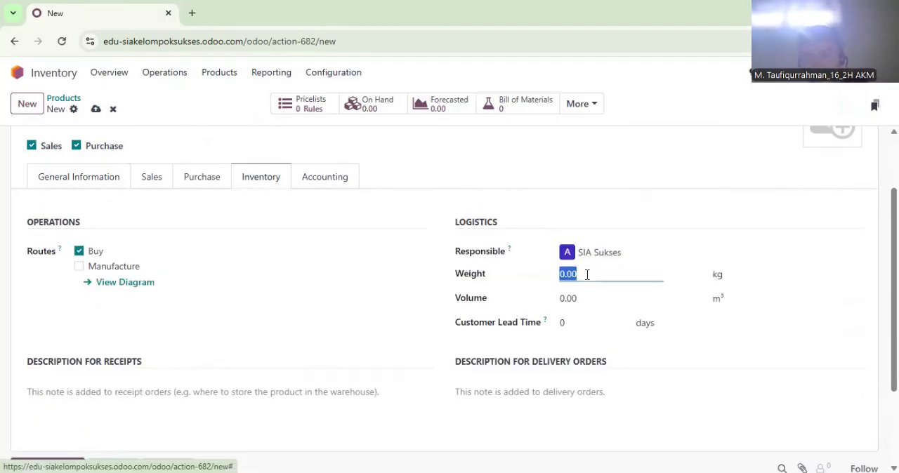
{"action": "left_click", "coordinate": [305, 188]}
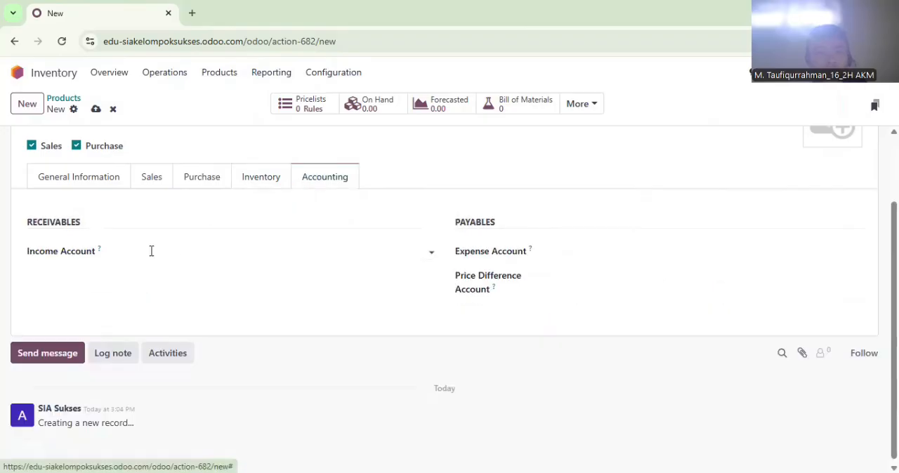
{"action": "left_click", "coordinate": [175, 254]}
{"action": "type", "text": "Sales"}
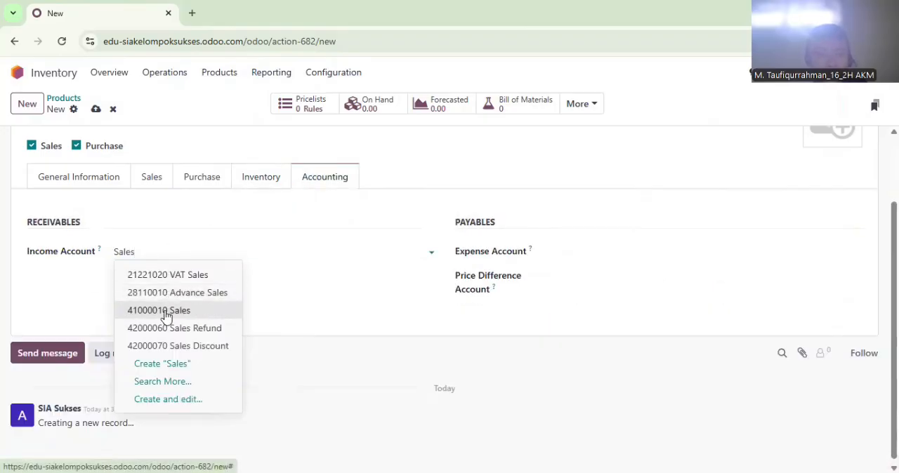
{"action": "left_click", "coordinate": [165, 311]}
Set Kue Kurma's expense account to 51000010 Cost of Goods Sold and its price difference account to 81100040 Other Income
{"action": "left_click", "coordinate": [570, 254]}
{"action": "type", "text": "Cost of Goods Sold"}
{"action": "left_click", "coordinate": [579, 275]}
{"action": "left_click", "coordinate": [580, 277]}
{"action": "type", "text": "Other Income"}
{"action": "left_click", "coordinate": [600, 353]}
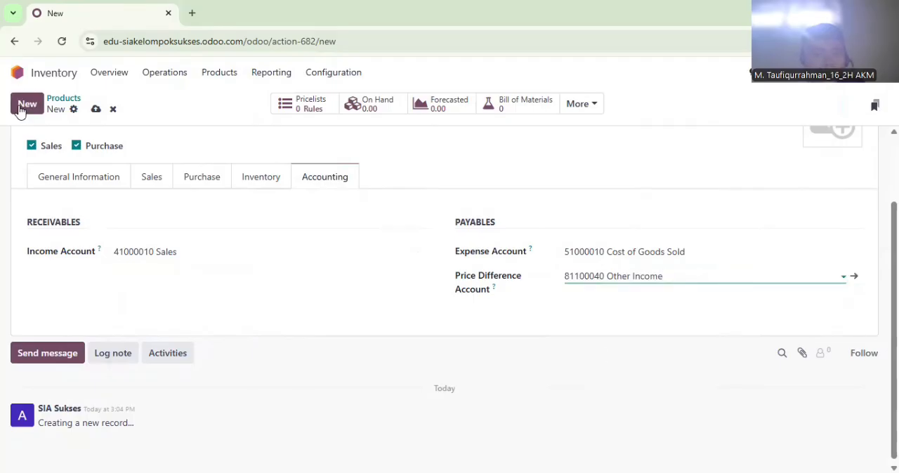
Create a product named Coklat Mede with a sales price of Rp 52,000 and a cost of Rp 35,000
{"action": "left_click", "coordinate": [24, 107]}
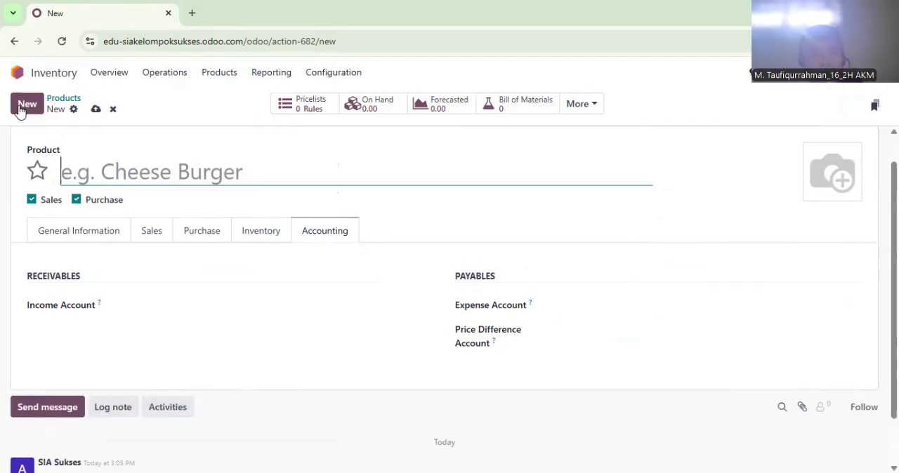
{"action": "type", "text": "Coklat Mede"}
{"action": "left_click", "coordinate": [75, 233]}
{"action": "left_click", "coordinate": [589, 264]}
{"action": "type", "text": "52000"}
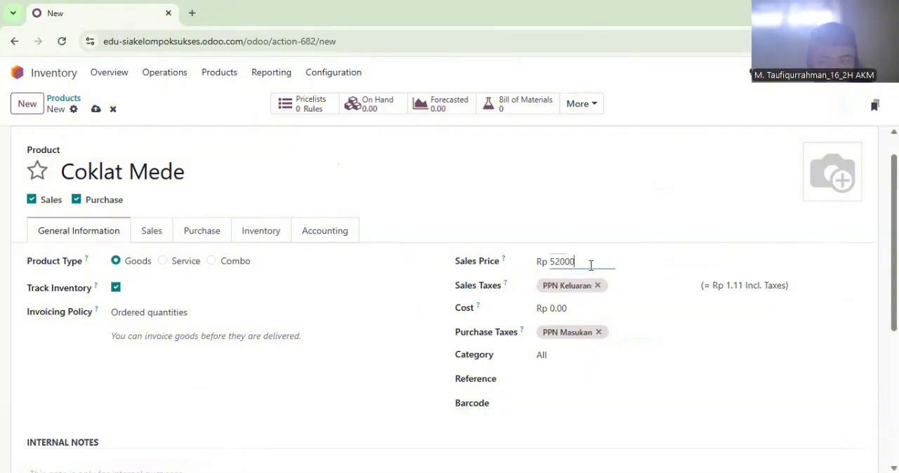
{"action": "left_click", "coordinate": [600, 306]}
{"action": "type", "text": "35000"}
Enter "Satuan : Toples" in Coklat Mede's internal notes
{"action": "scroll", "coordinate": [208, 423], "scroll_direction": "down", "scroll_amount": 1}
{"action": "left_click", "coordinate": [208, 422]}
{"action": "type", "text": "Satuan : Toples"}
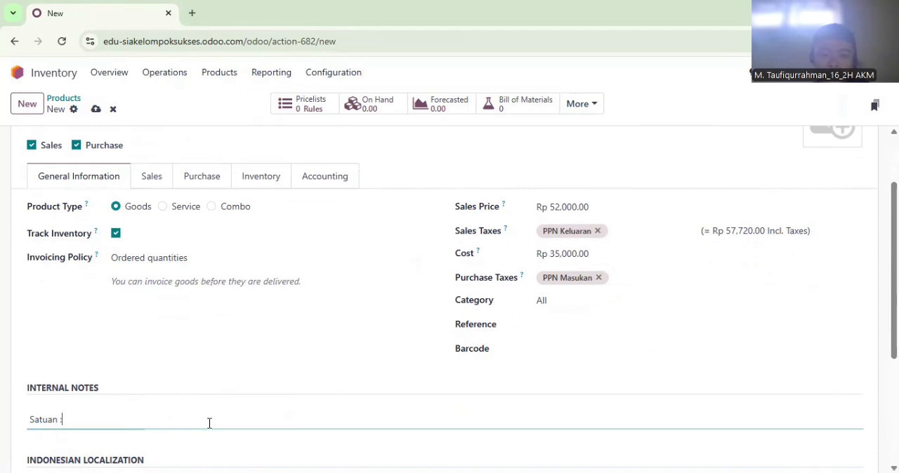
Enter Coklat Mede's weight in kilograms and open its accounting settings
{"action": "left_click", "coordinate": [246, 181]}
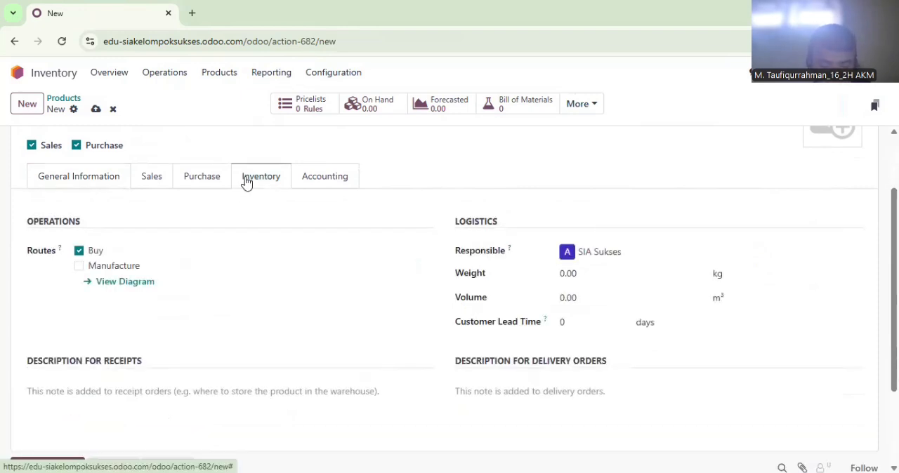
{"action": "right_click", "coordinate": [595, 279]}
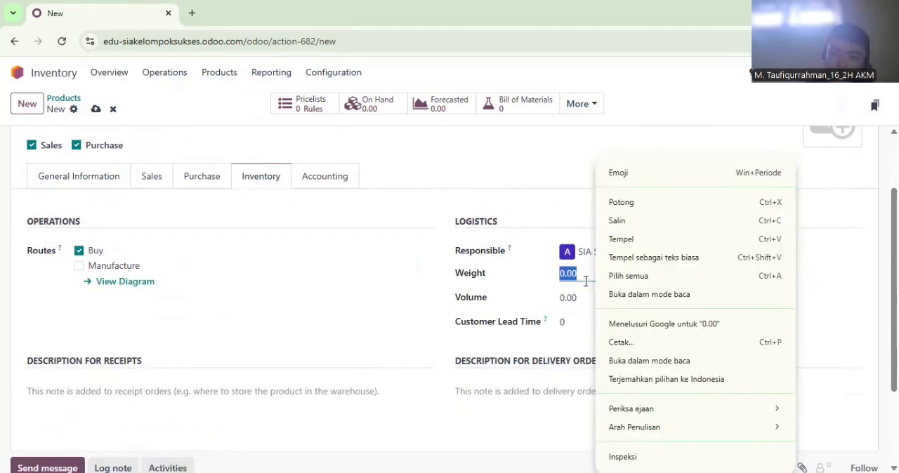
{"action": "left_click", "coordinate": [586, 281]}
{"action": "key", "text": "BackSpace"}
{"action": "left_click", "coordinate": [315, 174]}
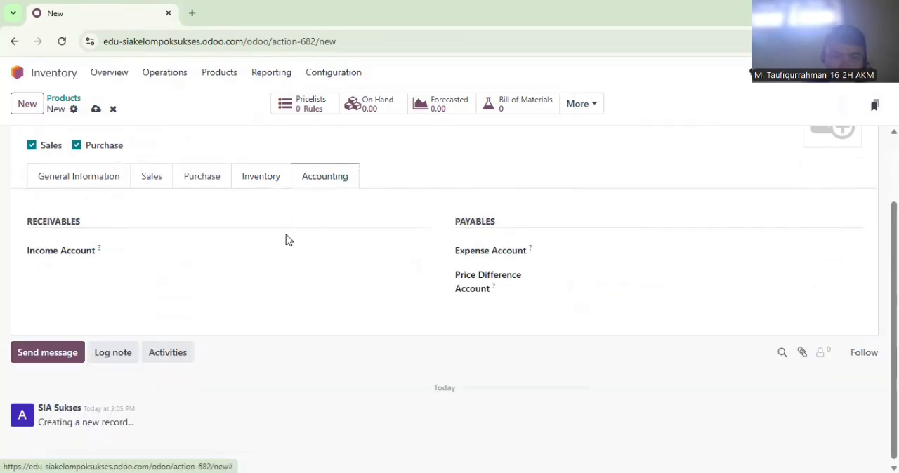
Set Coklat Mede's income account to 41000010 Sales
{"action": "left_click", "coordinate": [287, 247]}
{"action": "type", "text": "Sales"}
{"action": "left_click", "coordinate": [207, 311]}
Set Coklat Mede's expense account to 51000010 Cost of Goods Sold and its price difference account to 81100040 Other Income
{"action": "left_click", "coordinate": [639, 250]}
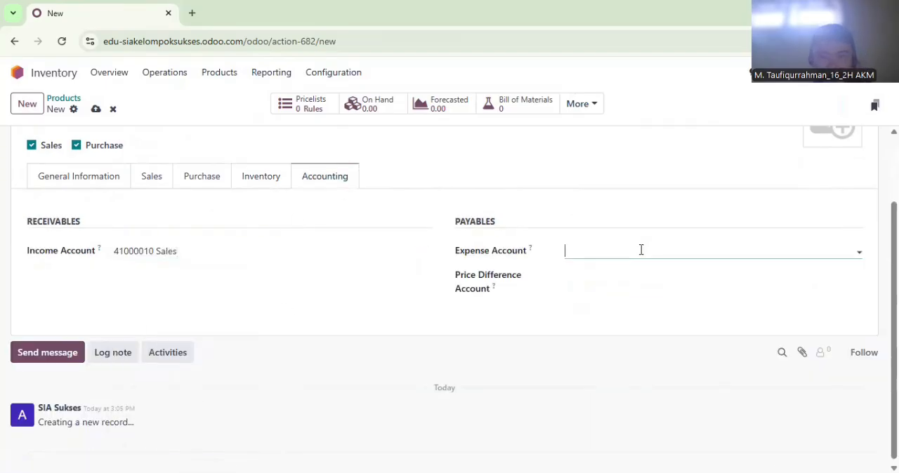
{"action": "type", "text": "Cos"}
{"action": "left_click", "coordinate": [606, 276]}
{"action": "left_click", "coordinate": [606, 277]}
{"action": "type", "text": "Other"}
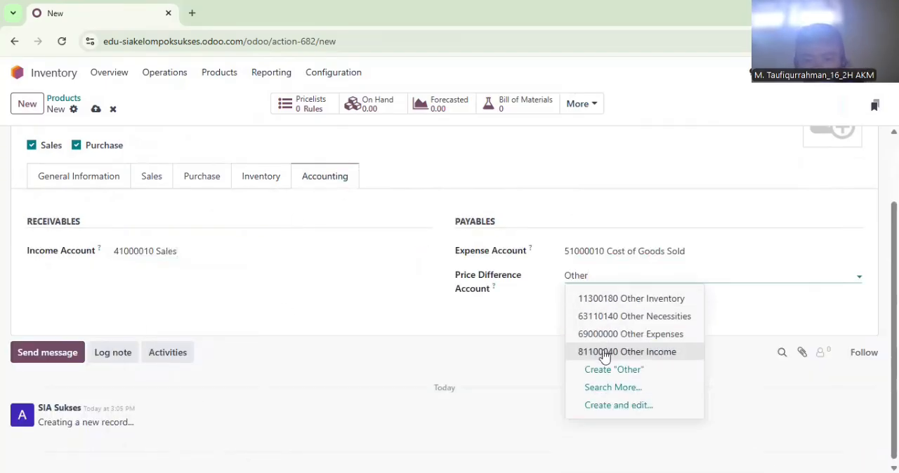
{"action": "left_click", "coordinate": [604, 353]}
Create a product named Toples Mika with a sales price of Rp 8,000 and a cost of Rp 5,000
{"action": "left_click", "coordinate": [26, 104]}
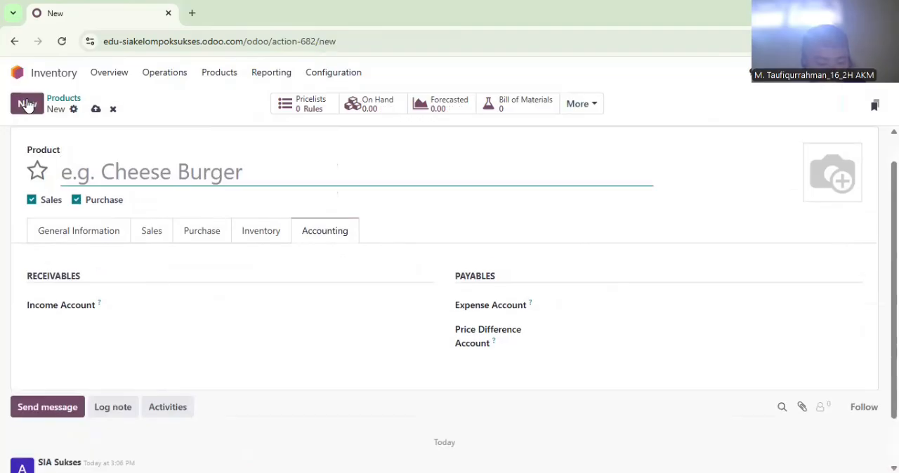
{"action": "type", "text": "Toples Mika"}
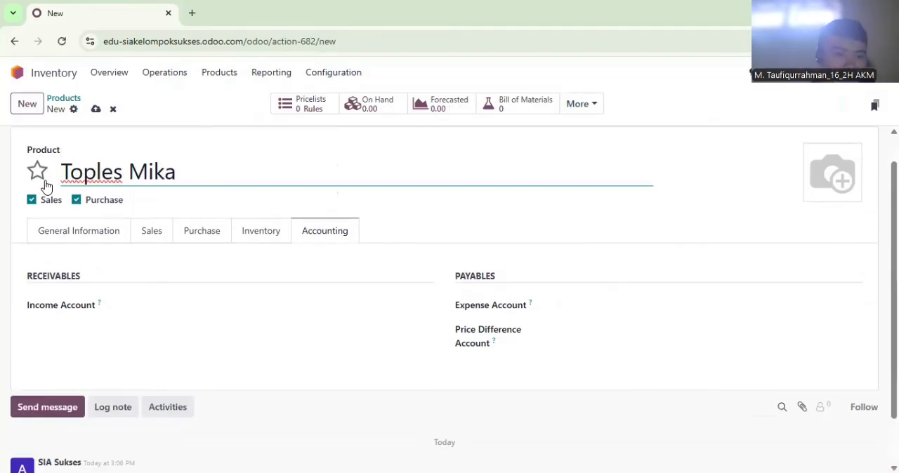
{"action": "left_click", "coordinate": [79, 230]}
{"action": "left_click", "coordinate": [605, 260]}
{"action": "type", "text": "8000"}
{"action": "left_click", "coordinate": [592, 302]}
{"action": "type", "text": "5000"}
Enter "Satuan : Buah" in Toples Mika's internal notes
{"action": "scroll", "coordinate": [106, 367], "scroll_direction": "down", "scroll_amount": 2}
{"action": "left_click", "coordinate": [103, 344]}
{"action": "type", "text": "Satuan : Buah"}
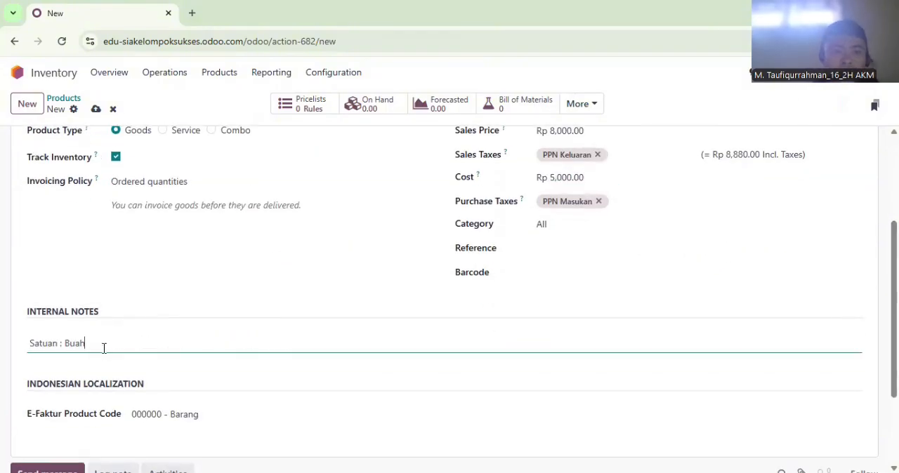
Set Toples Mika's weight to 0.1 kg in its inventory settings
{"action": "scroll", "coordinate": [316, 211], "scroll_direction": "up", "scroll_amount": 3}
{"action": "left_click", "coordinate": [255, 256]}
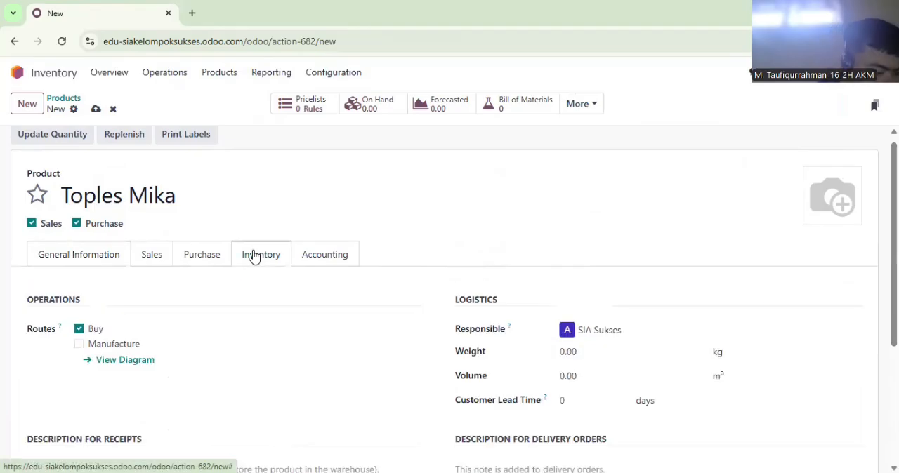
{"action": "left_click", "coordinate": [623, 356]}
{"action": "type", "text": "0.1"}
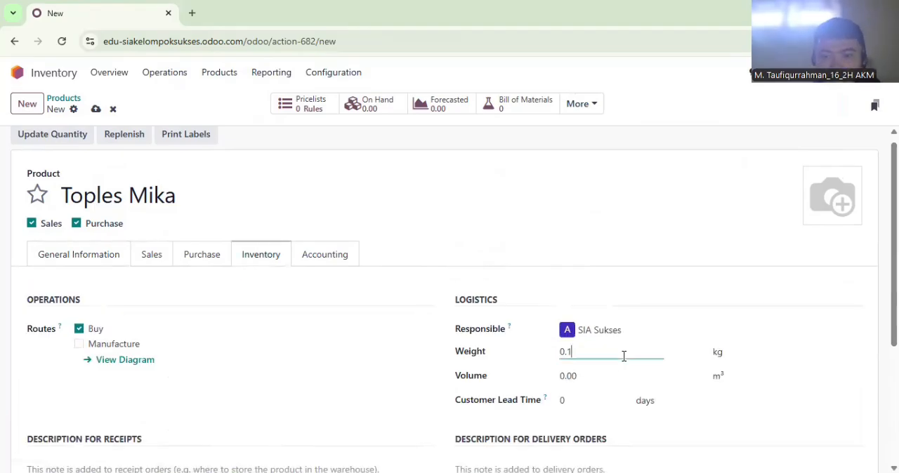
Set Toples Mika's income account to 41000010 Sales
{"action": "right_click", "coordinate": [343, 264]}
{"action": "left_click", "coordinate": [344, 263]}
{"action": "left_click", "coordinate": [147, 327]}
{"action": "type", "text": "Sales"}
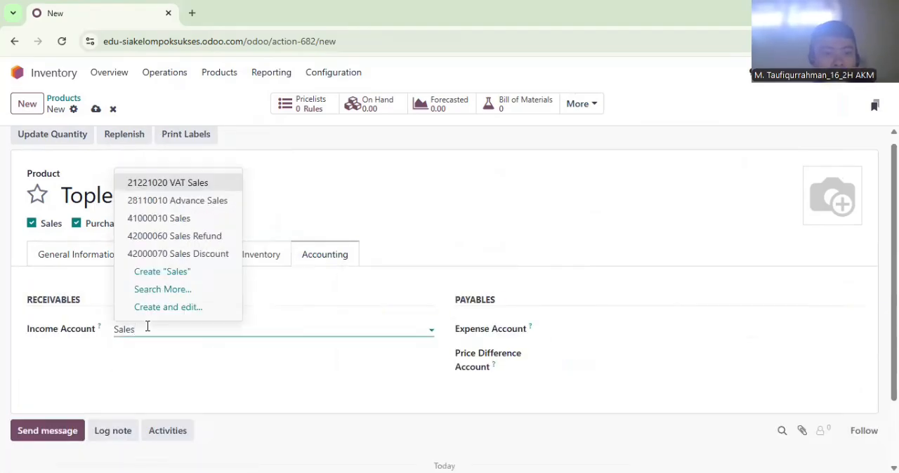
{"action": "left_click", "coordinate": [162, 218]}
Set Toples Mika's expense account to 51000010 Cost of Goods Sold and its price difference account to 81100040 Other Income
{"action": "left_click", "coordinate": [650, 325]}
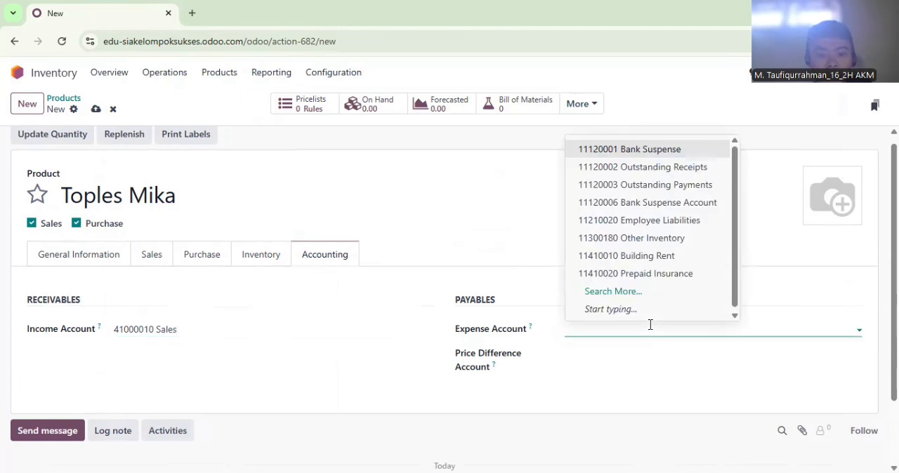
{"action": "type", "text": "Cos"}
{"action": "right_click", "coordinate": [595, 166]}
{"action": "left_click", "coordinate": [596, 165]}
{"action": "left_click", "coordinate": [571, 350]}
{"action": "type", "text": "Other"}
{"action": "left_click", "coordinate": [586, 327]}
{"action": "left_click", "coordinate": [238, 419]}
{"action": "type", "text": "Other"}
{"action": "left_click", "coordinate": [588, 282]}
Create a product named Pita Hias with a sales price of Rp 4,000 and a cost of Rp 2,000
{"action": "left_click", "coordinate": [27, 104]}
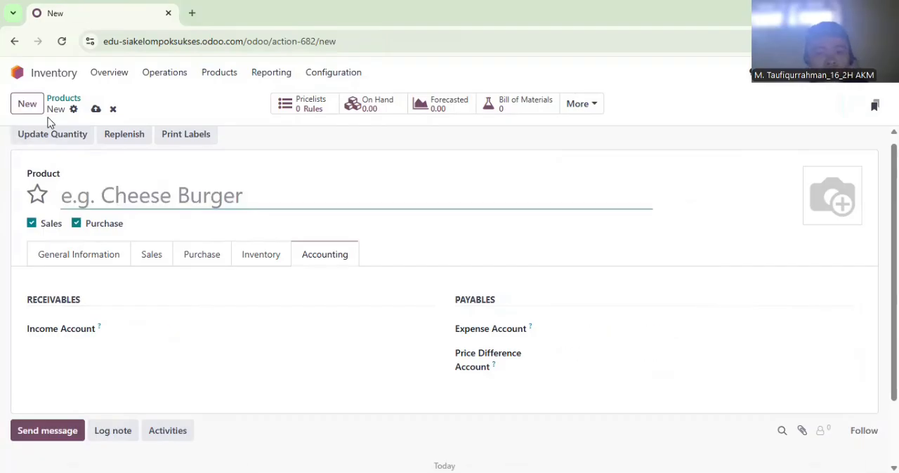
{"action": "type", "text": "Pita Hias"}
{"action": "left_click", "coordinate": [70, 256]}
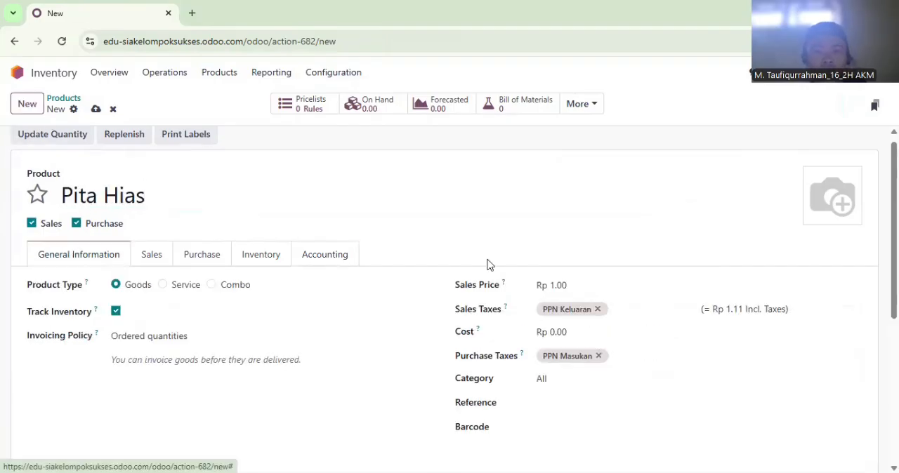
{"action": "left_click", "coordinate": [578, 285]}
{"action": "type", "text": "4,000"}
{"action": "key", "text": "Tab"}
{"action": "type", "text": "2000"}
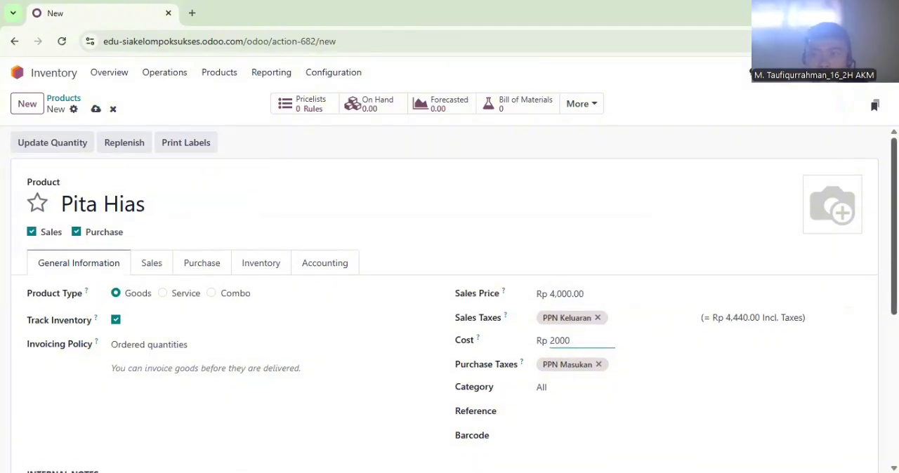
Enter "Satuan : Buah" in Pita Hias's internal notes
{"action": "scroll", "coordinate": [291, 285], "scroll_direction": "down", "scroll_amount": 2}
{"action": "left_click", "coordinate": [219, 348]}
{"action": "type", "text": "Satuan : Buah"}
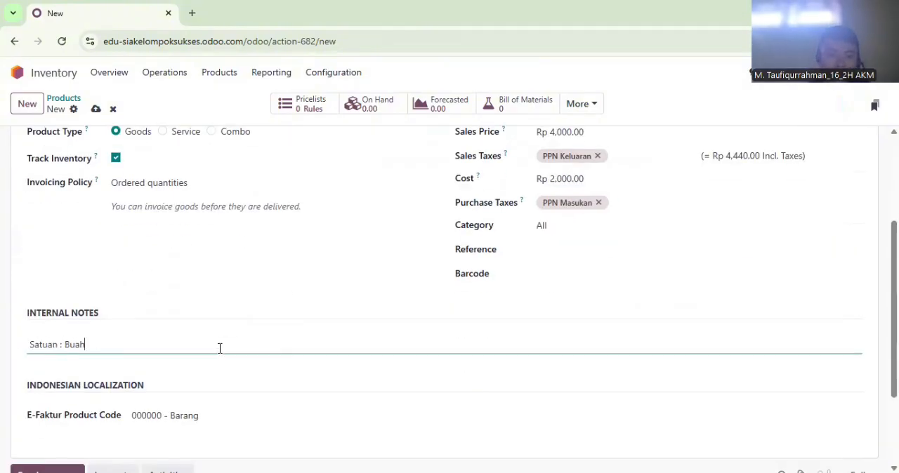
Set Pita Hias's weight to 0.05 kg in its inventory settings
{"action": "scroll", "coordinate": [450, 281], "scroll_direction": "up", "scroll_amount": 3}
{"action": "left_click", "coordinate": [260, 263]}
{"action": "left_click", "coordinate": [616, 358]}
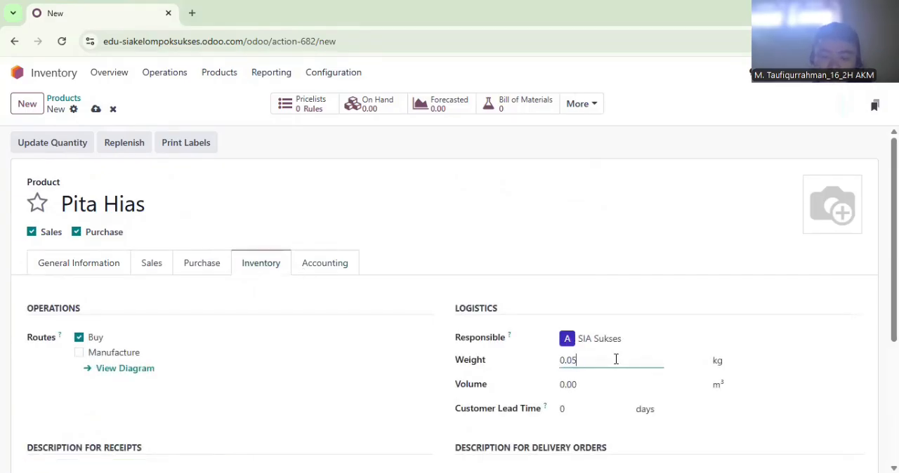
Set Pita Hias's income account to 41000010 Sales
{"action": "left_click", "coordinate": [324, 264]}
{"action": "left_click", "coordinate": [201, 339]}
{"action": "type", "text": "Sales"}
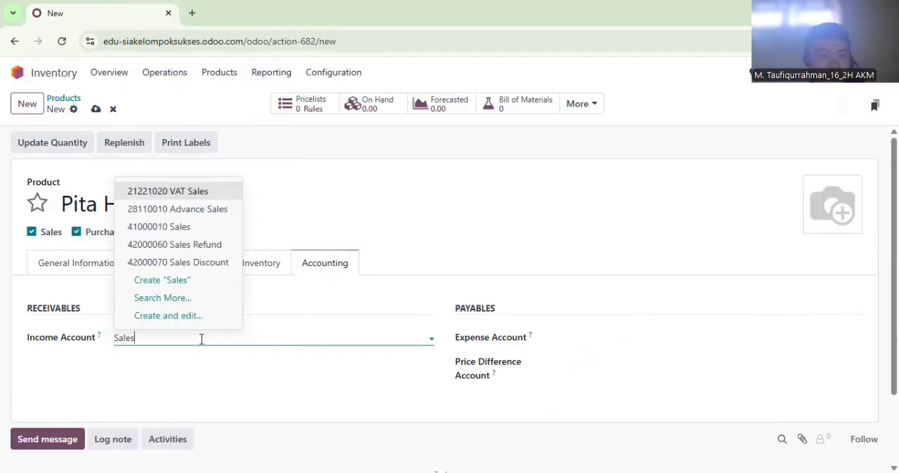
{"action": "left_click", "coordinate": [169, 227]}
Set Pita Hias's expense account to 51000010 Cost of Goods Sold and its price difference account to 81100040 Other Income
{"action": "left_click", "coordinate": [569, 337]}
{"action": "type", "text": "Co"}
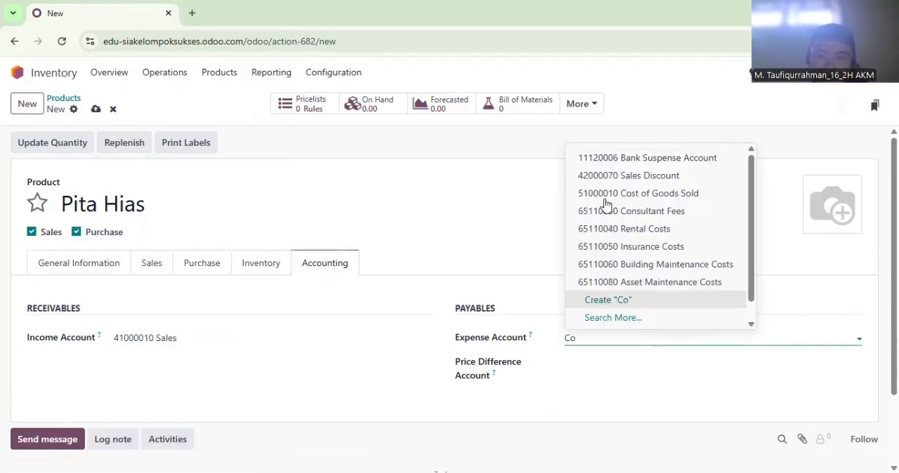
{"action": "left_click", "coordinate": [617, 199]}
{"action": "left_click", "coordinate": [608, 364]}
{"action": "type", "text": "Other"}
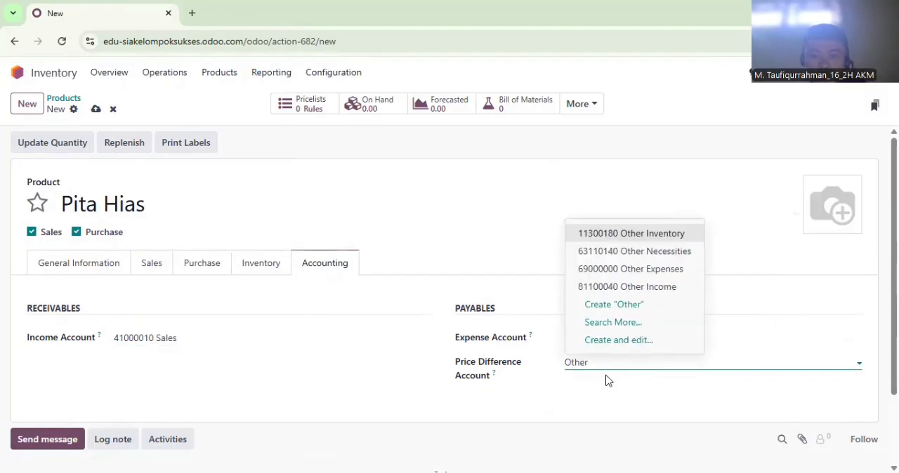
{"action": "left_click", "coordinate": [592, 287]}
Create a product named Kotak Hampers M with a sales price of Rp 15,000 and a cost of Rp 10,000
{"action": "left_click", "coordinate": [28, 103]}
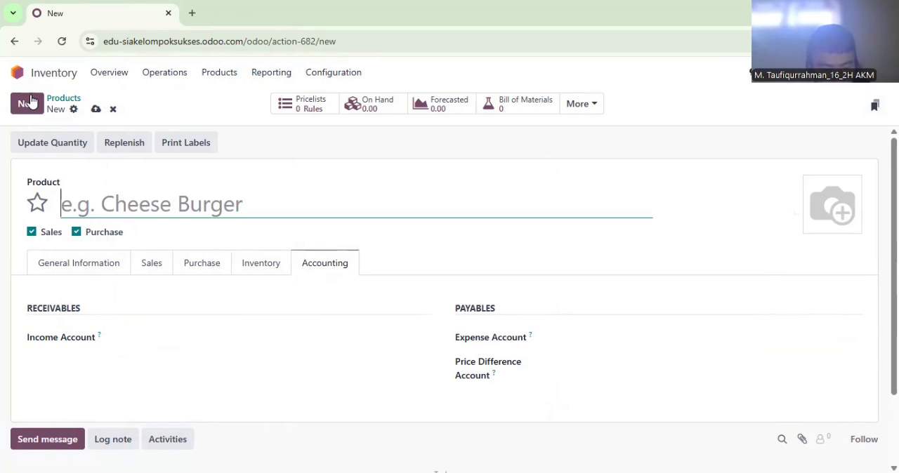
{"action": "type", "text": "Kotak Hampers M"}
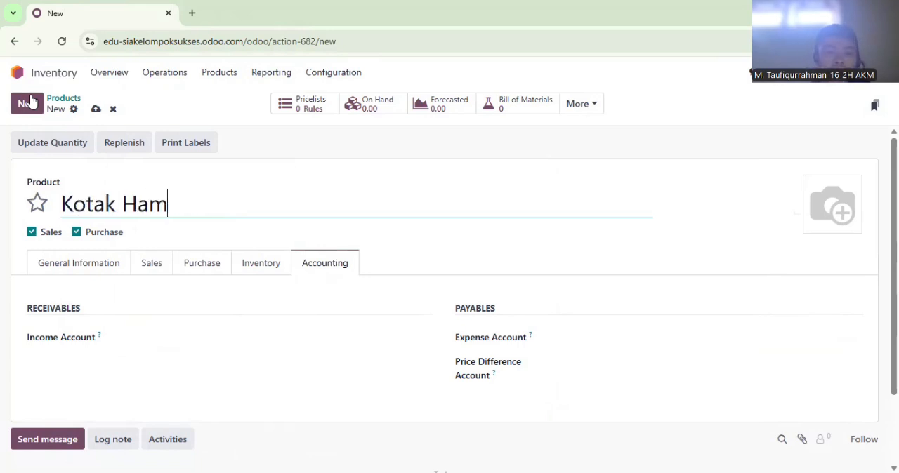
{"action": "right_click", "coordinate": [51, 263]}
{"action": "left_click", "coordinate": [30, 271]}
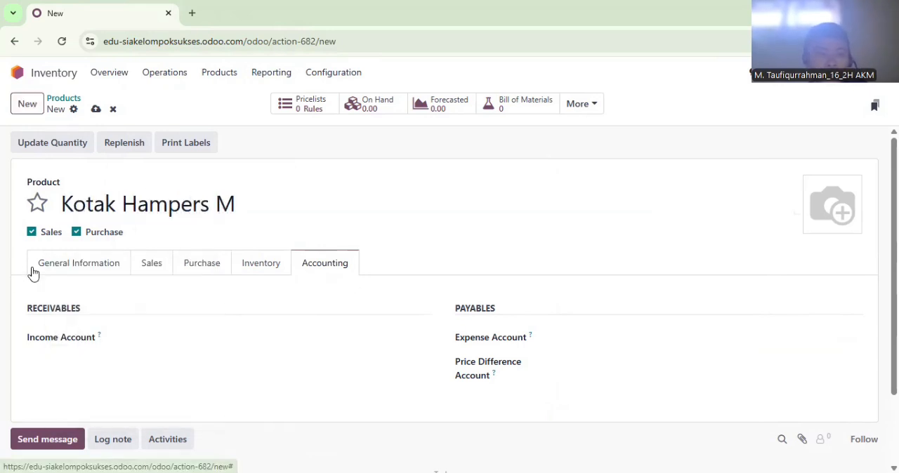
{"action": "left_click", "coordinate": [32, 271]}
{"action": "left_click", "coordinate": [569, 293]}
{"action": "type", "text": "15.000"}
{"action": "left_click", "coordinate": [581, 337]}
{"action": "type", "text": "10.000"}
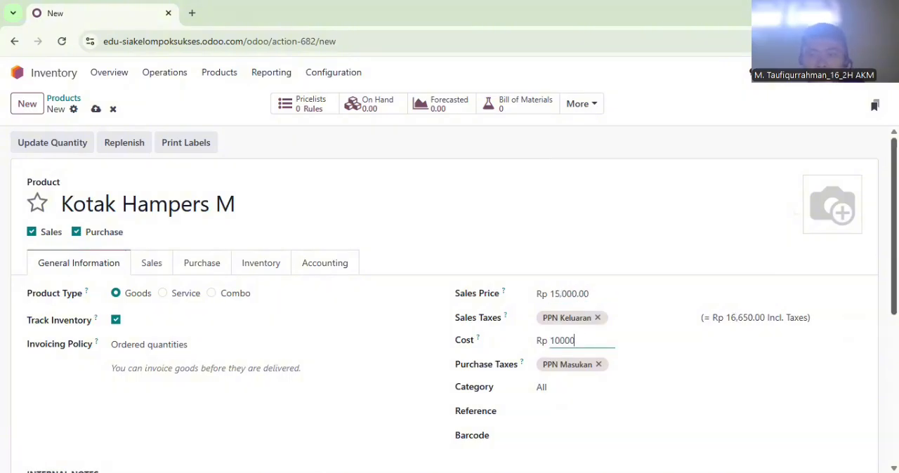
Enter "Satuan : Buah" in Kotak Hampers M's internal notes
{"action": "scroll", "coordinate": [197, 398], "scroll_direction": "down", "scroll_amount": 2}
{"action": "left_click", "coordinate": [198, 398]}
{"action": "type", "text": "Satuan : B"}
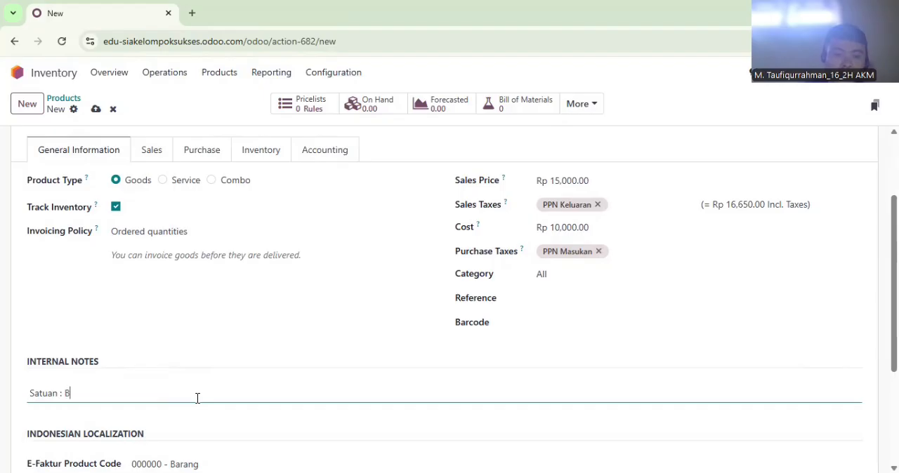
Set Kotak Hampers M's weight to 0.3 kg in its inventory settings
{"action": "left_click", "coordinate": [259, 149]}
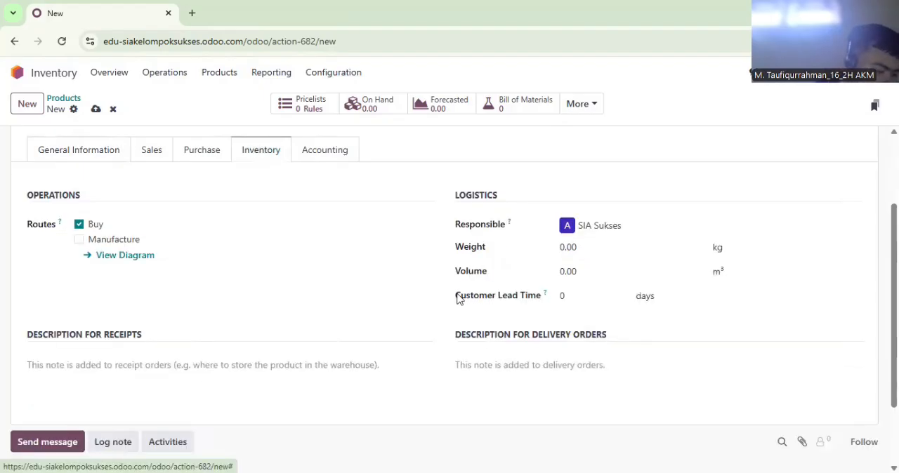
{"action": "left_click", "coordinate": [636, 252]}
{"action": "type", "text": "0.3"}
Set Kotak Hampers M's income account to 41000010 Sales
{"action": "left_click", "coordinate": [348, 157]}
{"action": "left_click", "coordinate": [197, 246]}
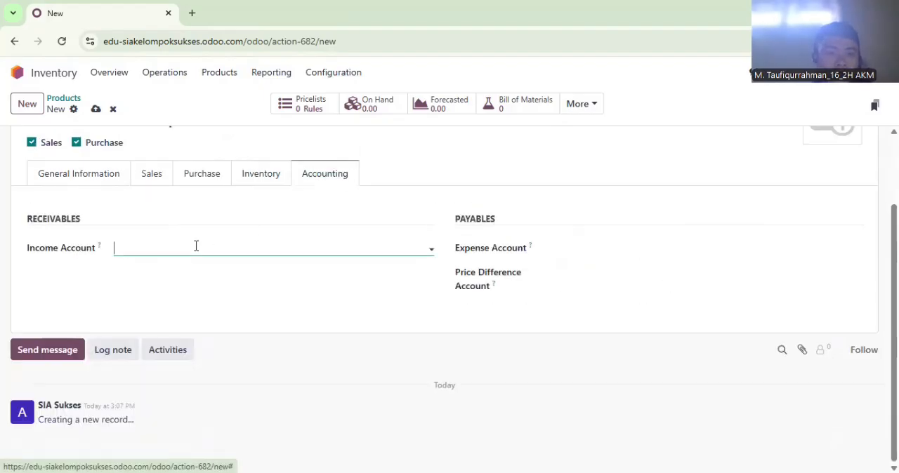
{"action": "type", "text": "Sales"}
{"action": "left_click", "coordinate": [184, 307]}
Set Kotak Hampers M's expense account to 51000010 Cost of Goods Sold and its price difference account to 81100040 Other Income
{"action": "left_click", "coordinate": [610, 253]}
{"action": "type", "text": "Cos"}
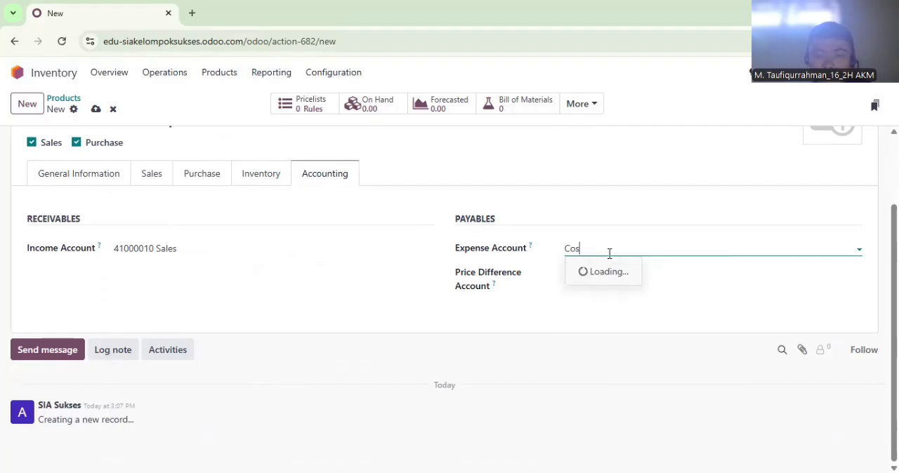
{"action": "left_click", "coordinate": [612, 271]}
{"action": "left_click", "coordinate": [610, 275]}
{"action": "type", "text": "Other"}
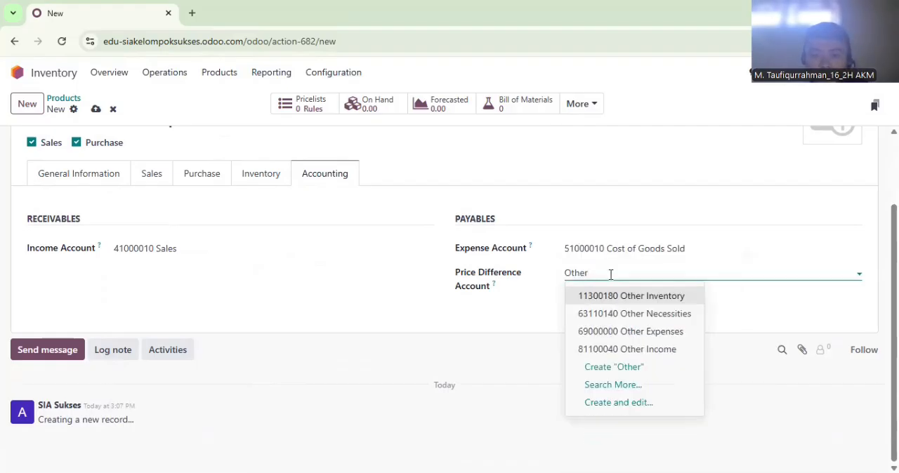
{"action": "left_click", "coordinate": [621, 349]}
Create a product named Kotak Hampers L with a sales price of Rp 22,000 and a cost of Rp 15,000
{"action": "left_click", "coordinate": [31, 111]}
{"action": "type", "text": "Kotak Hampers L"}
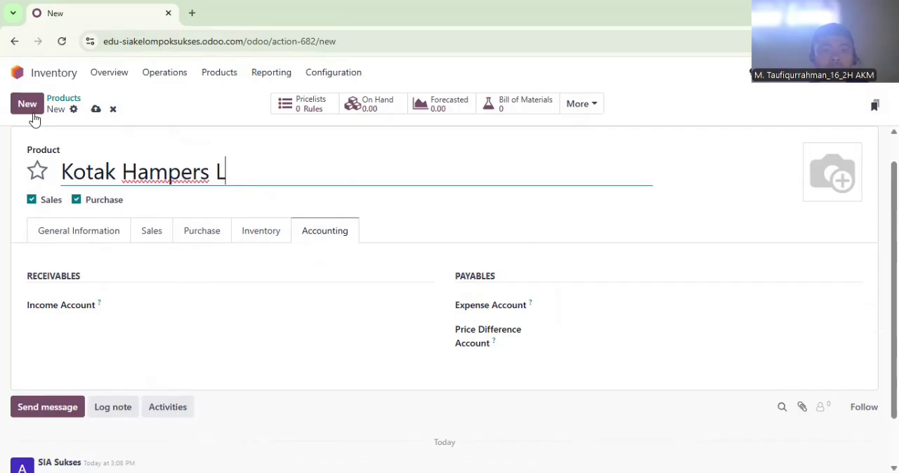
{"action": "left_click", "coordinate": [79, 230]}
{"action": "left_click", "coordinate": [565, 262]}
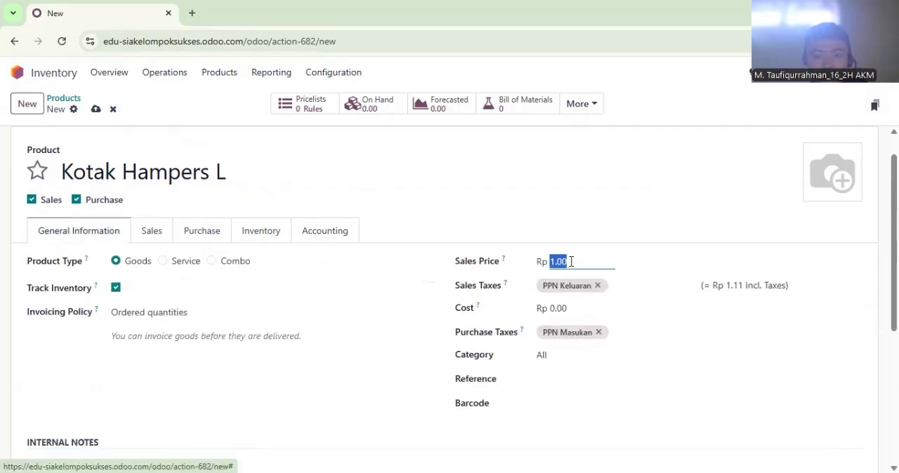
{"action": "type", "text": "22000"}
{"action": "left_click", "coordinate": [572, 306]}
{"action": "type", "text": "15000"}
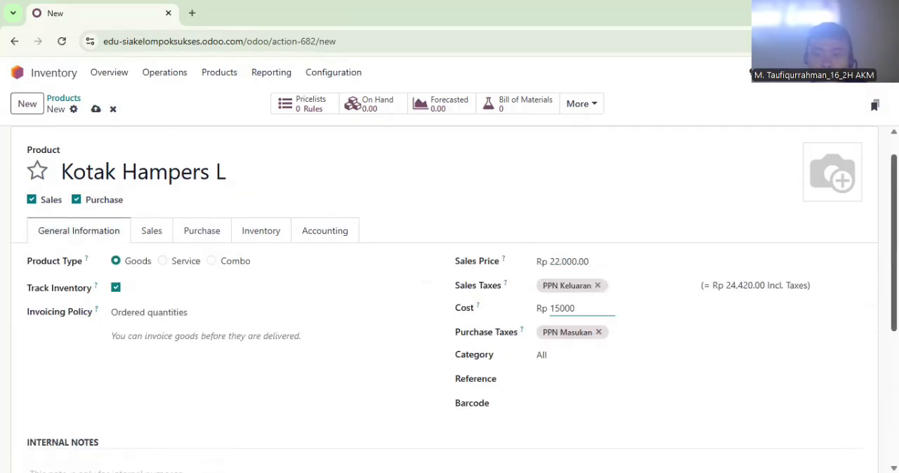
Enter "Satuan : Buah" in Kotak Hampers L's internal notes
{"action": "scroll", "coordinate": [249, 371], "scroll_direction": "down", "scroll_amount": 2}
{"action": "left_click", "coordinate": [245, 372]}
{"action": "type", "text": "Saty"}
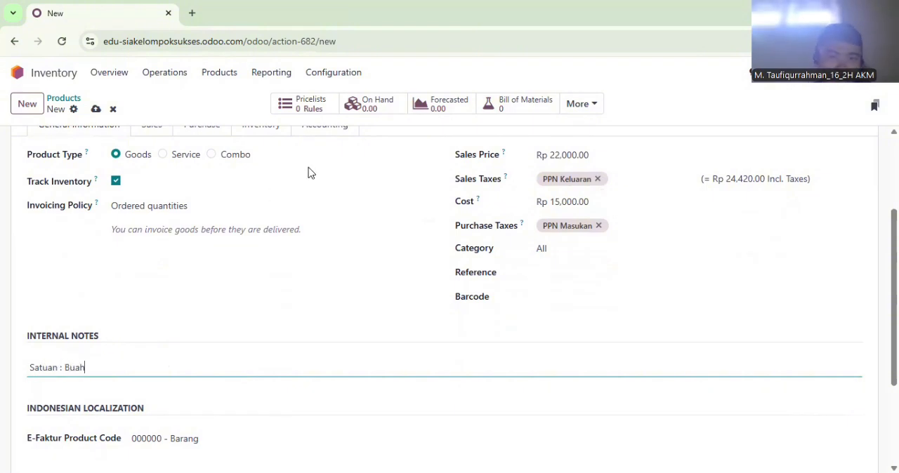
Enter Kotak Hampers L's weight in kilograms and open its accounting settings
{"action": "left_click", "coordinate": [258, 133]}
{"action": "left_click", "coordinate": [600, 227]}
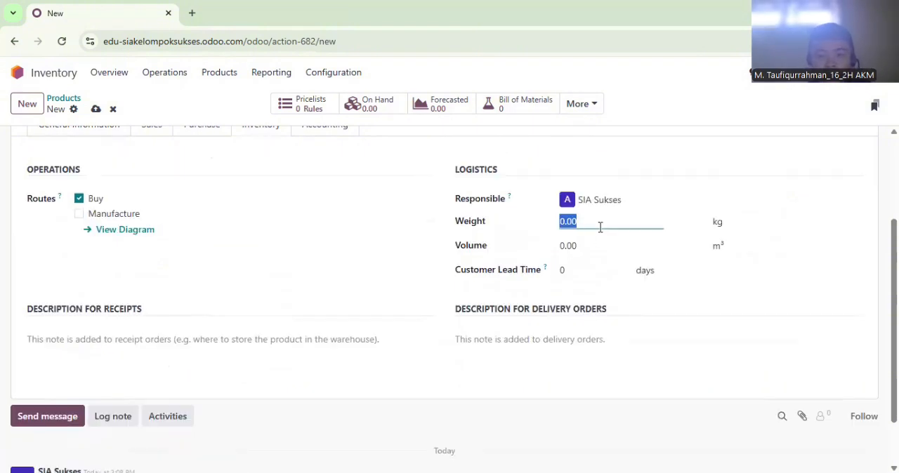
{"action": "left_click", "coordinate": [328, 132]}
Set Kotak Hampers L's income account to 41000010 Sales
{"action": "left_click", "coordinate": [221, 255]}
{"action": "type", "text": "Sales"}
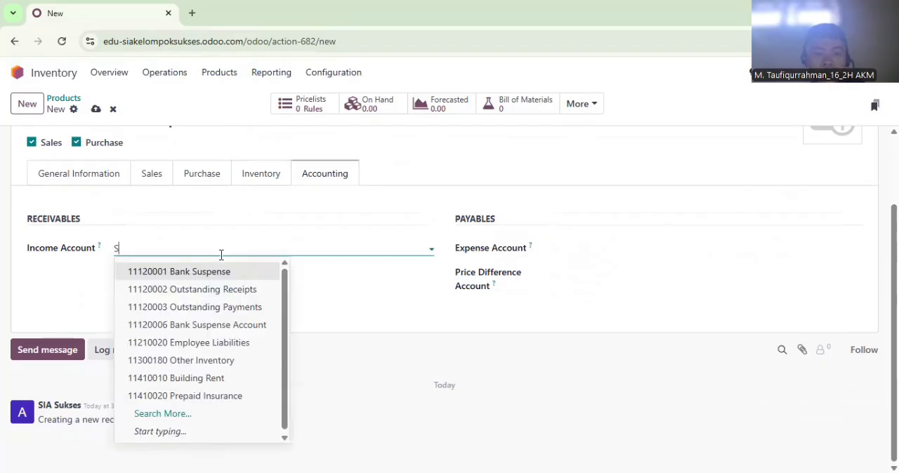
{"action": "left_click", "coordinate": [159, 307]}
{"action": "left_click", "coordinate": [644, 248]}
{"action": "type", "text": "COs"}
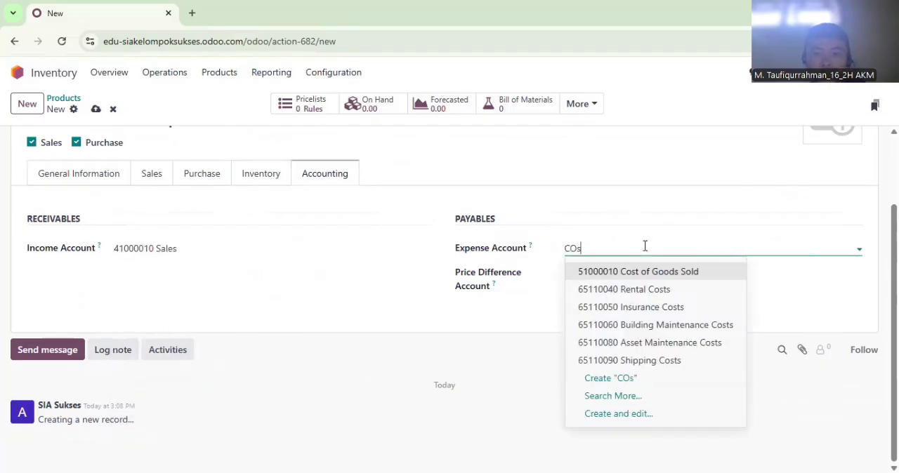
{"action": "left_click", "coordinate": [638, 283]}
Set Kotak Hampers L's expense account to 51000010 Cost of Goods Sold and its price difference account to 81100040 Other Income
{"action": "left_click", "coordinate": [688, 256]}
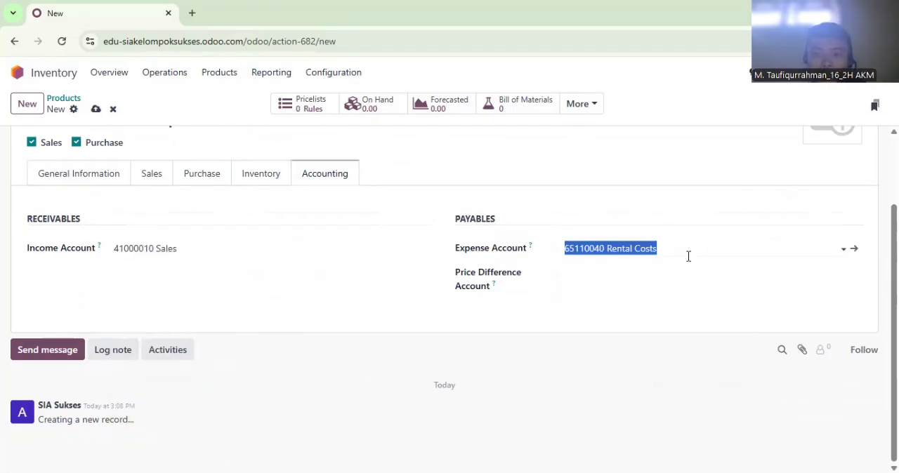
{"action": "left_click", "coordinate": [725, 244]}
{"action": "key", "text": "ctrl+a"}
{"action": "type", "text": "Cos"}
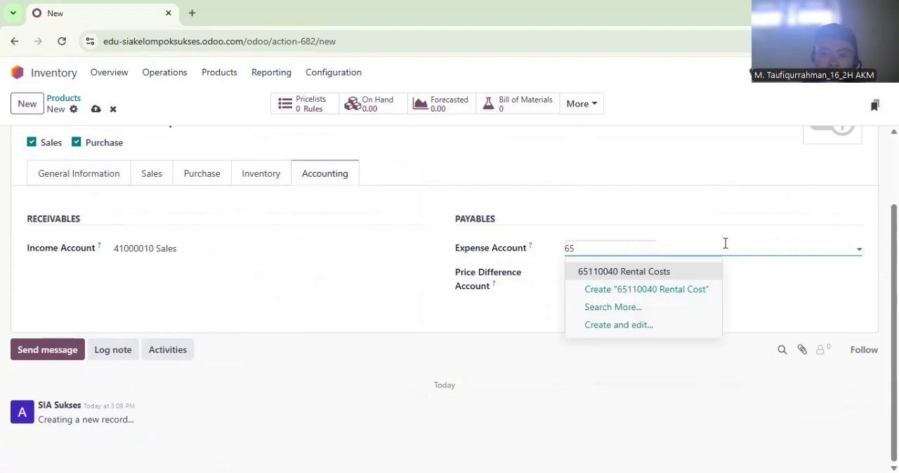
{"action": "left_click", "coordinate": [702, 277]}
{"action": "left_click", "coordinate": [703, 279]}
{"action": "type", "text": "Other"}
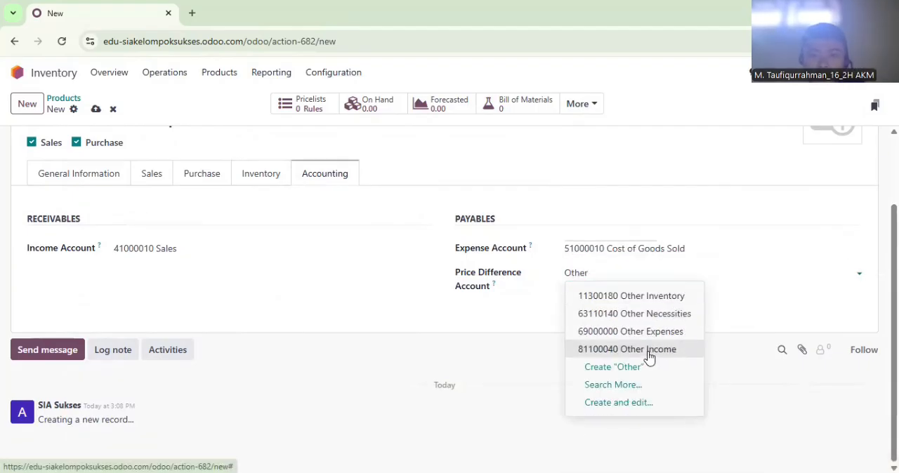
{"action": "left_click", "coordinate": [648, 351]}
Create a product named Kartu Ucapan with a sales price of Rp 3,000 and a cost of Rp 1,500
{"action": "left_click", "coordinate": [33, 110]}
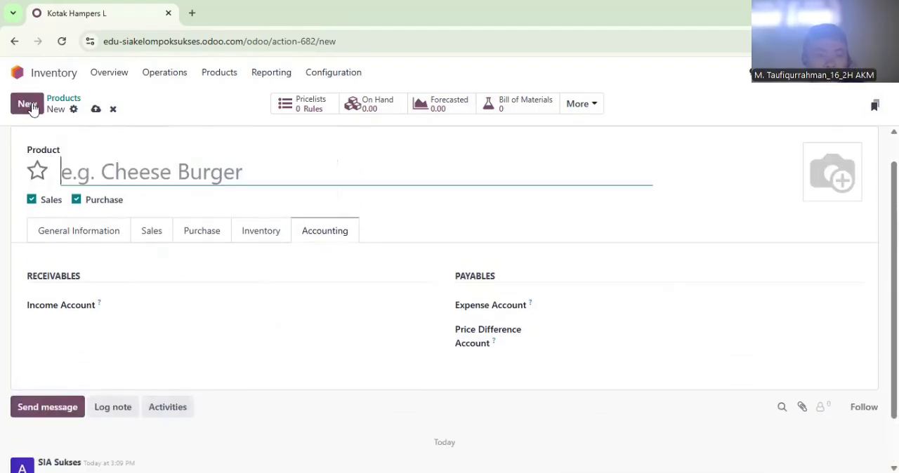
{"action": "type", "text": "Kartu Ucapan"}
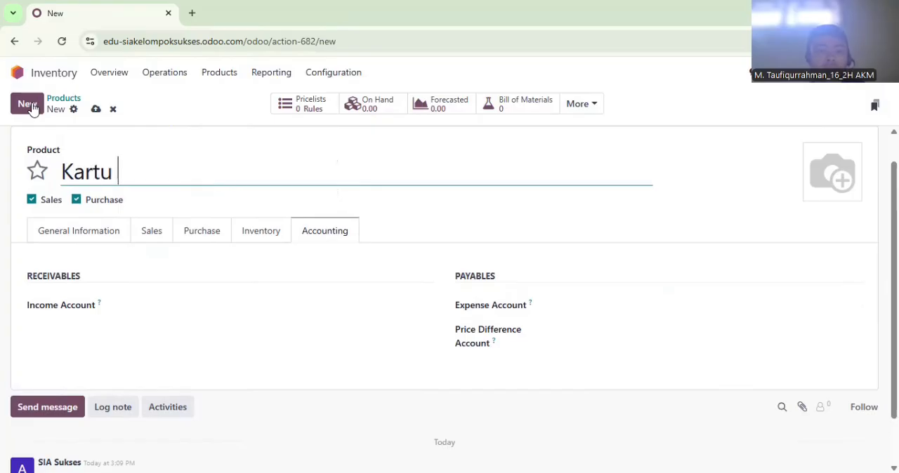
{"action": "left_click", "coordinate": [85, 238]}
{"action": "left_click", "coordinate": [581, 263]}
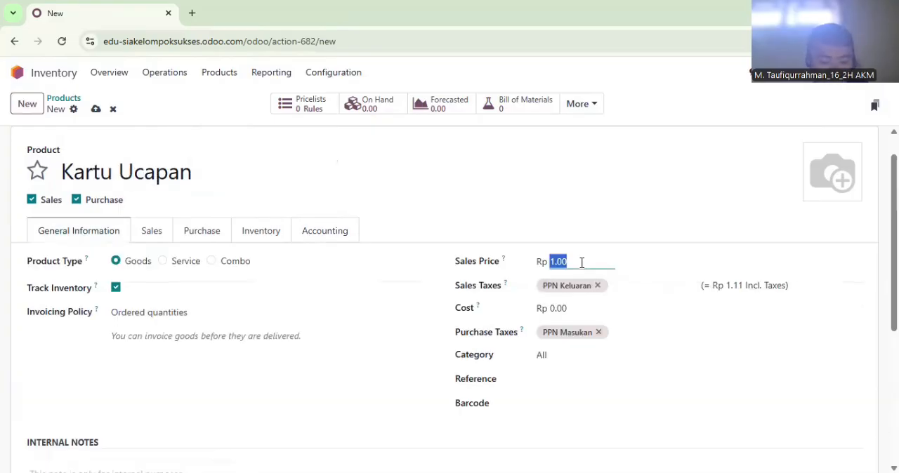
{"action": "left_click", "coordinate": [578, 306]}
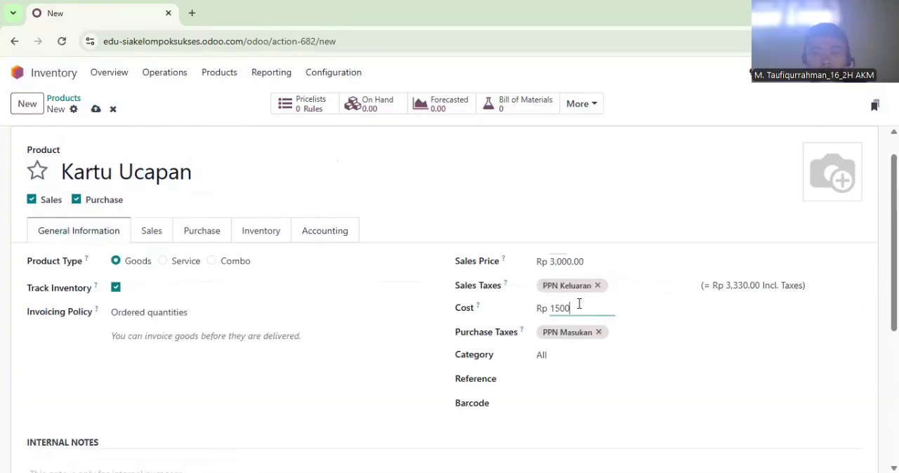
Enter "Satuan : Lembar" in Kartu Ucapan's internal notes and set its weight to 0.01 kg
{"action": "scroll", "coordinate": [578, 304], "scroll_direction": "down", "scroll_amount": 2}
{"action": "left_click", "coordinate": [128, 393]}
{"action": "type", "text": "Satuan : Lembar"}
{"action": "left_click", "coordinate": [259, 150]}
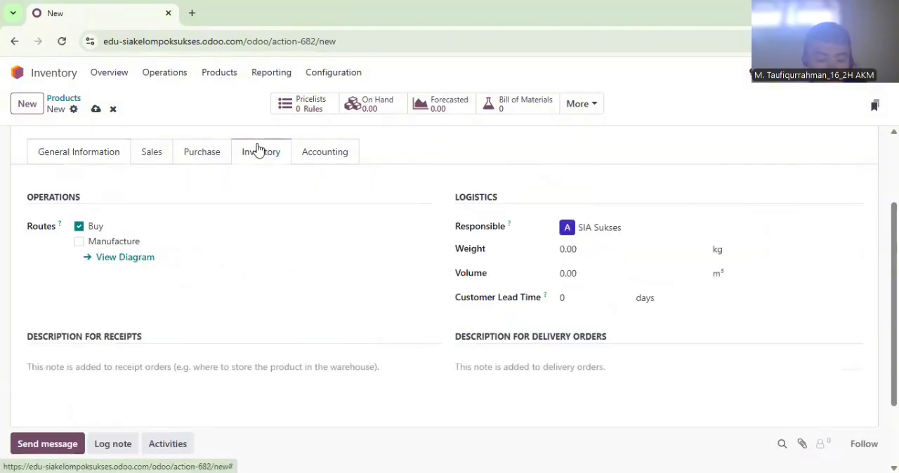
{"action": "left_click", "coordinate": [600, 249]}
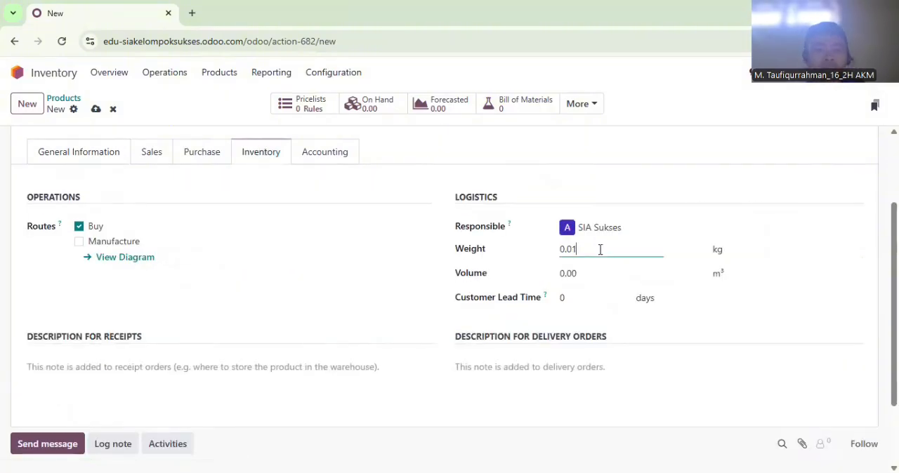
Set Kartu Ucapan's income account to 41000010 Sales
{"action": "left_click", "coordinate": [333, 156]}
{"action": "left_click", "coordinate": [181, 245]}
{"action": "type", "text": "Sales"}
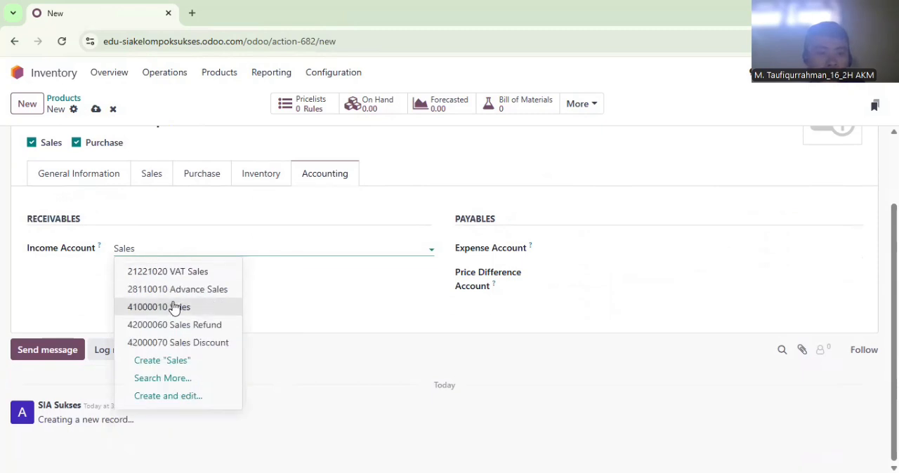
{"action": "left_click", "coordinate": [176, 307]}
Set Kartu Ucapan's expense account to 51000010 Cost of Goods Sold and its price difference account to 81100040 Other Income
{"action": "left_click", "coordinate": [624, 251]}
{"action": "type", "text": "Cos"}
{"action": "key", "text": "Return"}
{"action": "left_click", "coordinate": [624, 273]}
{"action": "type", "text": "Other"}
{"action": "left_click", "coordinate": [621, 348]}
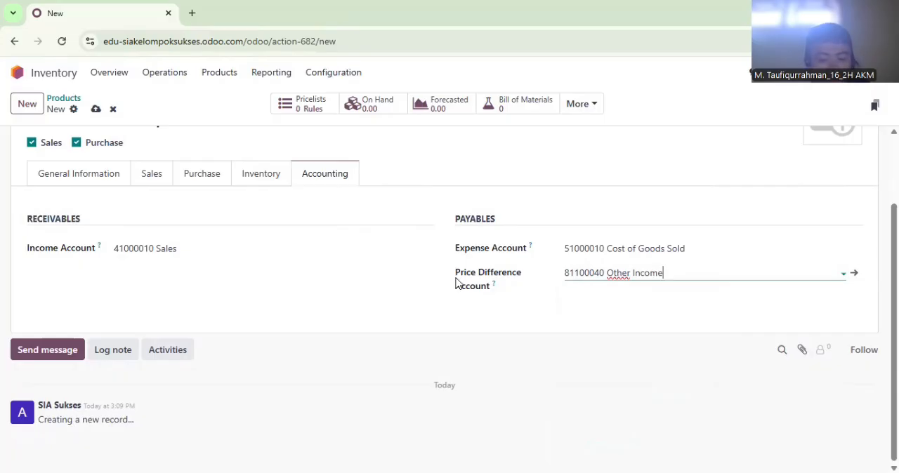
Create a product named Hampers A (Mini Bahagia) with a sales price of Rp 120,000, available for sales but not for purchase
{"action": "left_click", "coordinate": [28, 106]}
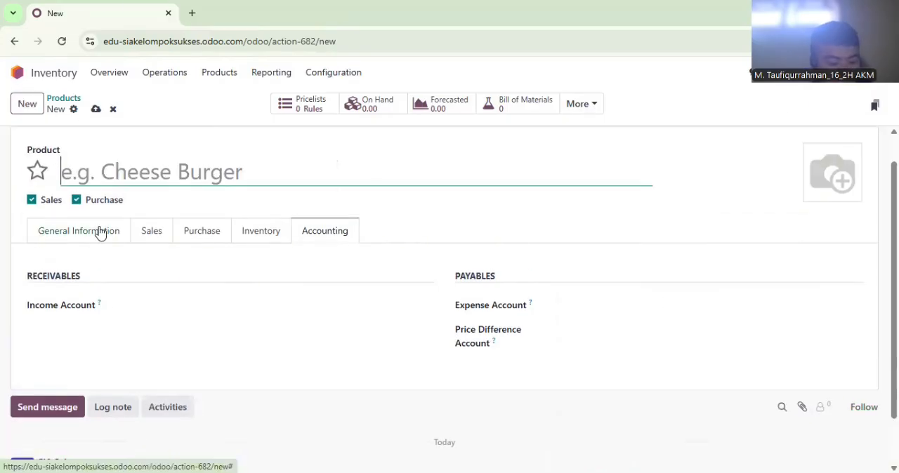
{"action": "type", "text": "Hamp"}
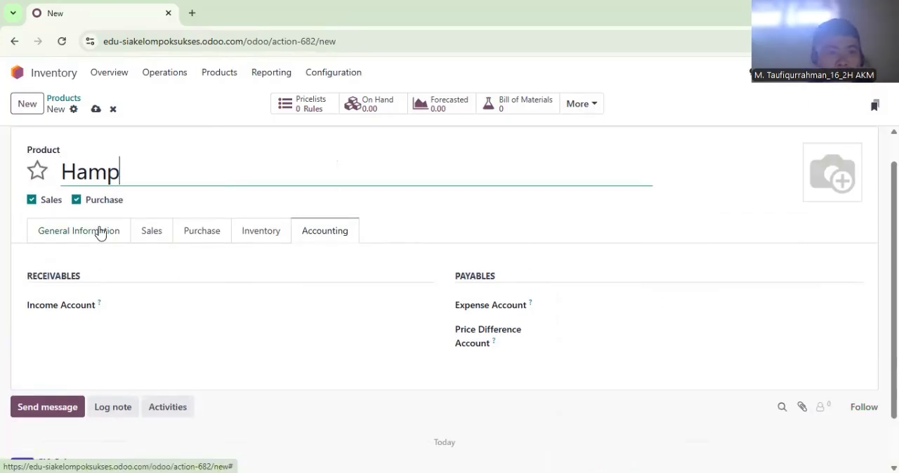
{"action": "type", "text": "ers A ("}
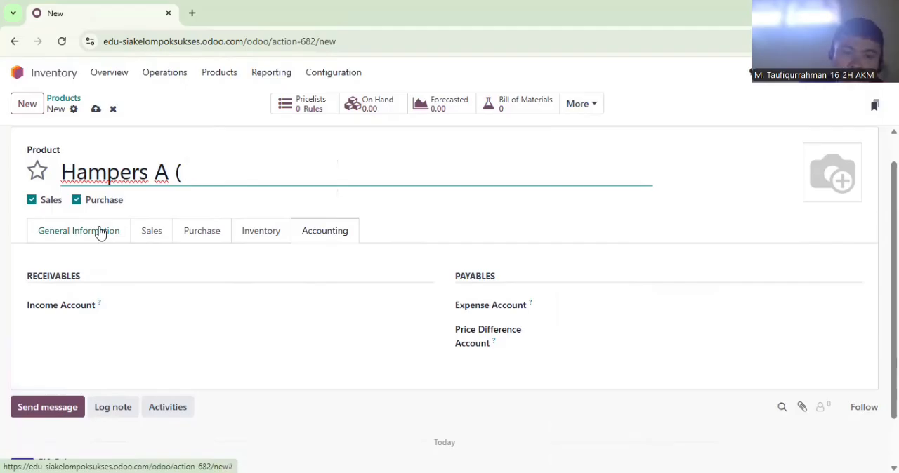
{"action": "type", "text": "Mini Bahagia"}
{"action": "left_click", "coordinate": [101, 232]}
{"action": "left_click", "coordinate": [605, 263]}
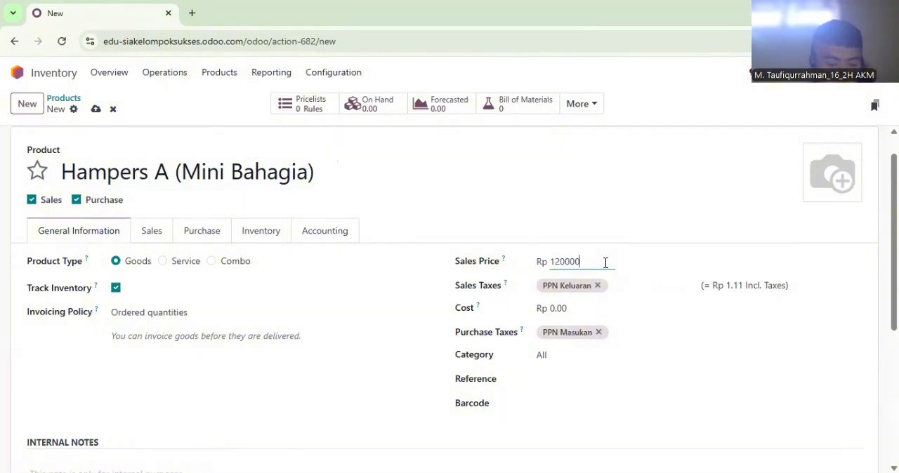
{"action": "left_click", "coordinate": [76, 200]}
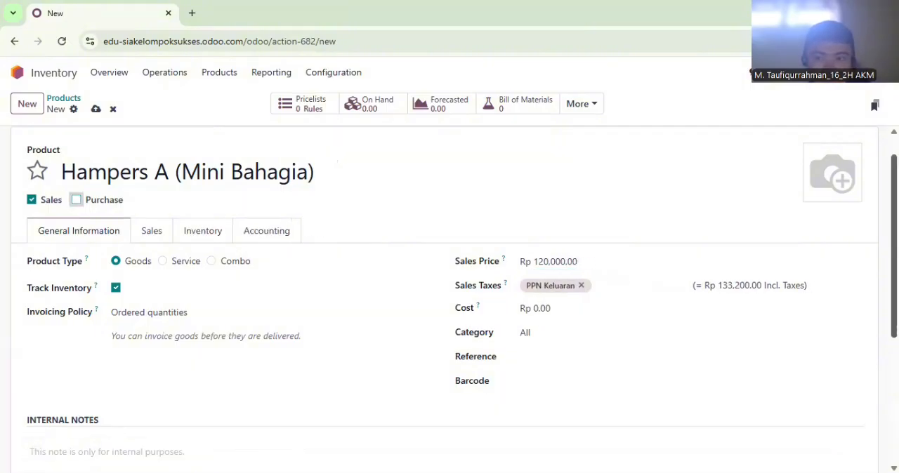
Enter "Satuan : Paket" in the internal notes of Hampers A (Mini Bahagia) and fill in its weight in kilograms
{"action": "scroll", "coordinate": [76, 200], "scroll_direction": "down", "scroll_amount": 1}
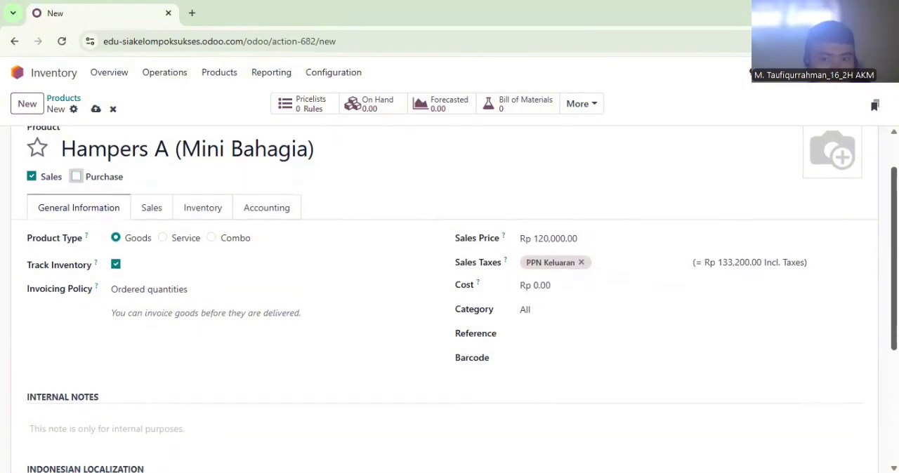
{"action": "left_click", "coordinate": [155, 414]}
{"action": "type", "text": "Satuan "}
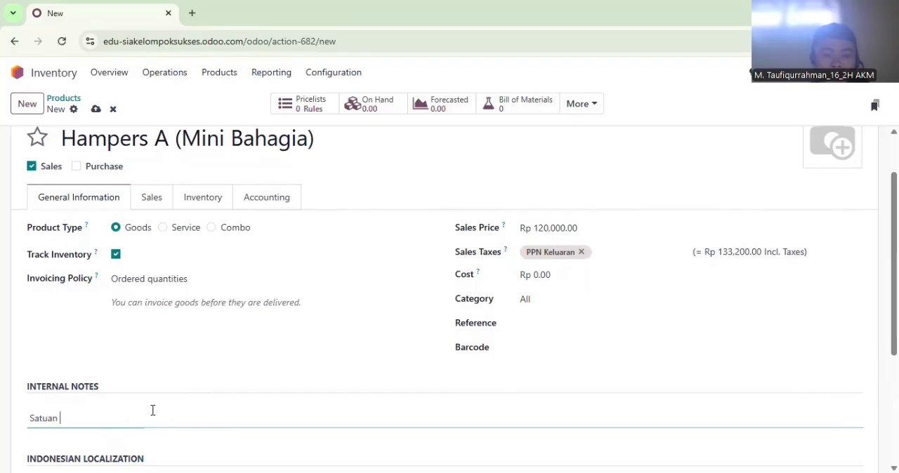
{"action": "type", "text": ": Pakeett"}
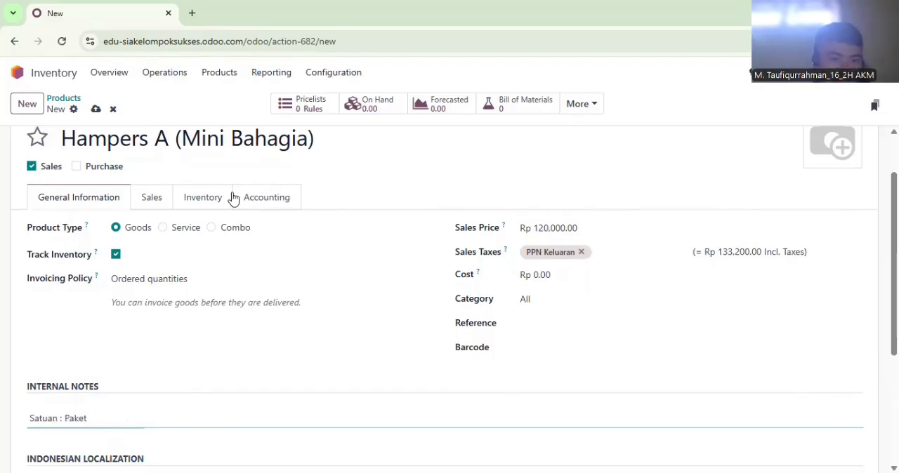
{"action": "left_click", "coordinate": [213, 201]}
{"action": "left_click", "coordinate": [584, 294]}
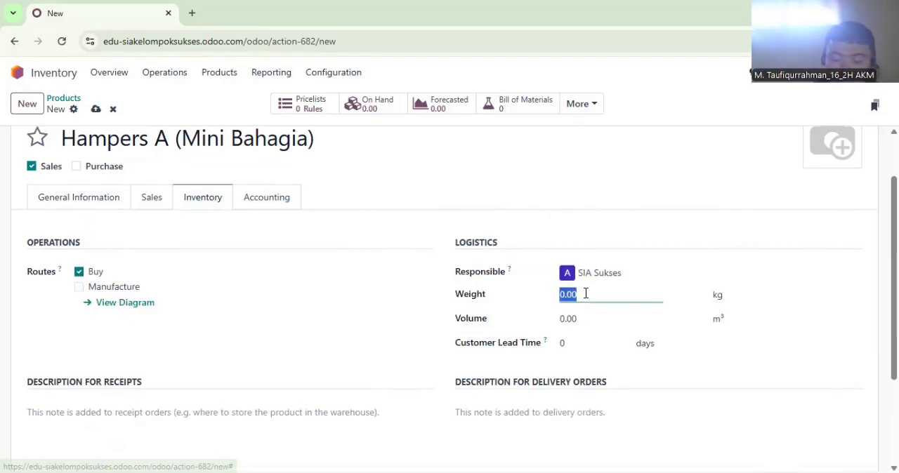
Set the income account of Hampers A (Mini Bahagia) to 41000010 Sales
{"action": "left_click", "coordinate": [236, 200]}
{"action": "left_click", "coordinate": [154, 278]}
{"action": "type", "text": "sales"}
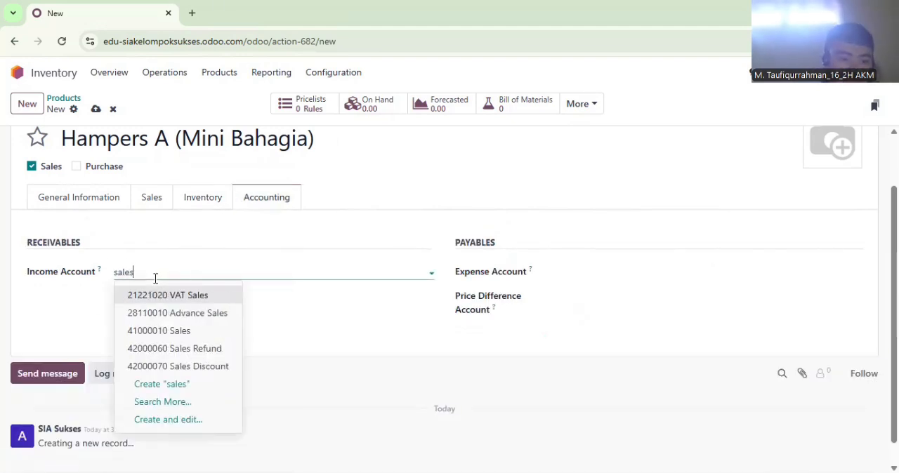
{"action": "left_click", "coordinate": [158, 330]}
Set Hampers A's expense account to 51000010 Cost of Goods Sold and its price difference account to 81100040 Other Income
{"action": "left_click", "coordinate": [606, 272]}
{"action": "type", "text": "Cost of Goods Sold"}
{"action": "left_click", "coordinate": [607, 295]}
{"action": "left_click", "coordinate": [607, 295]}
{"action": "type", "text": "Other Income"}
{"action": "left_click", "coordinate": [608, 371]}
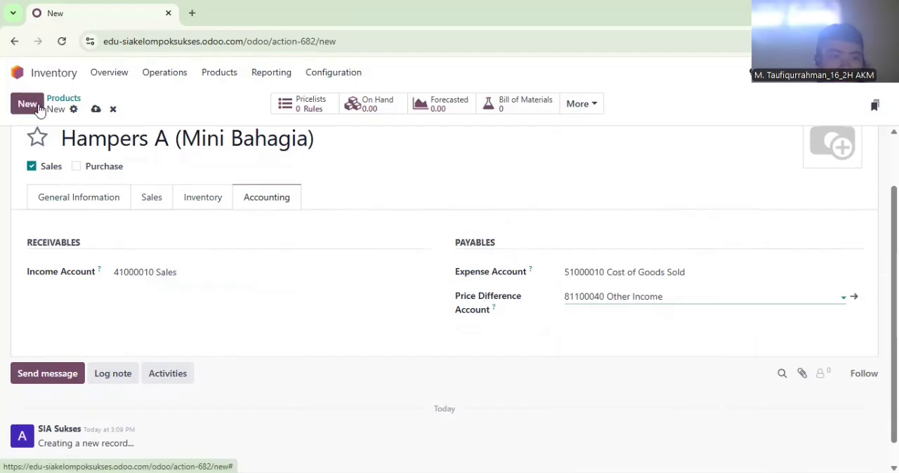
Create a product named Hampers B (Lebaran Ceria) with a sales price of Rp 165,000, available for sales but not for purchase
{"action": "left_click", "coordinate": [40, 110]}
{"action": "type", "text": "Hampers B (Lebaran Ceri"}
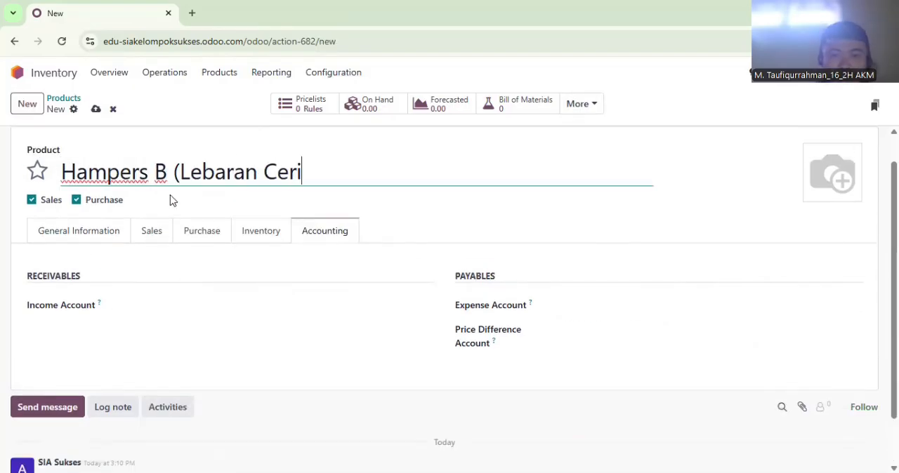
{"action": "left_click", "coordinate": [100, 203]}
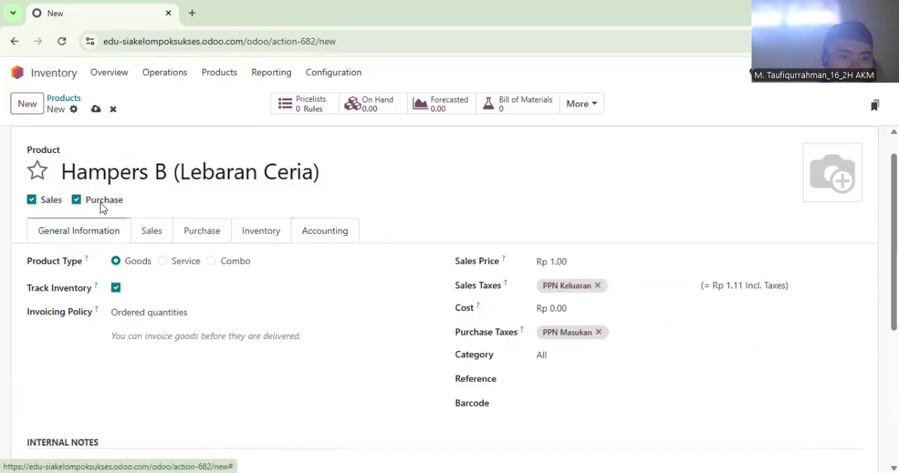
{"action": "left_click", "coordinate": [567, 265]}
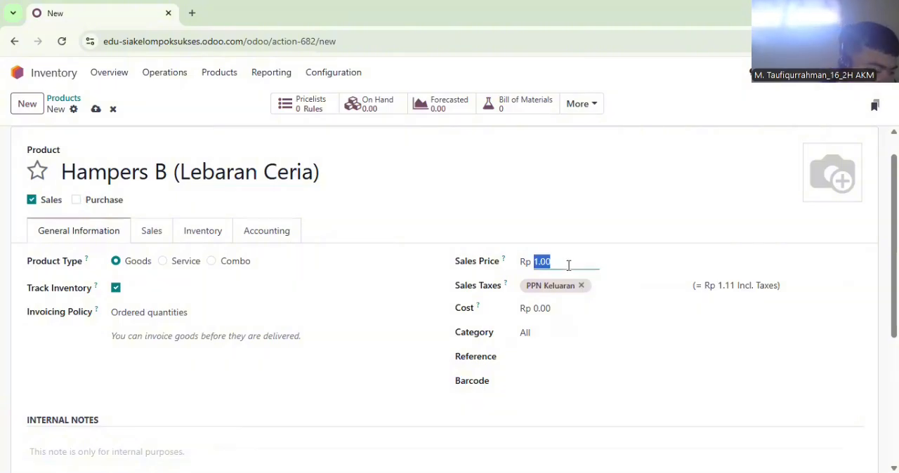
Enter "Satuan : Paket" in the internal notes of Hampers B (Lebaran Ceria) and set its weight to 1.75 kg
{"action": "left_click", "coordinate": [157, 452]}
{"action": "type", "text": "Satuan : Paket"}
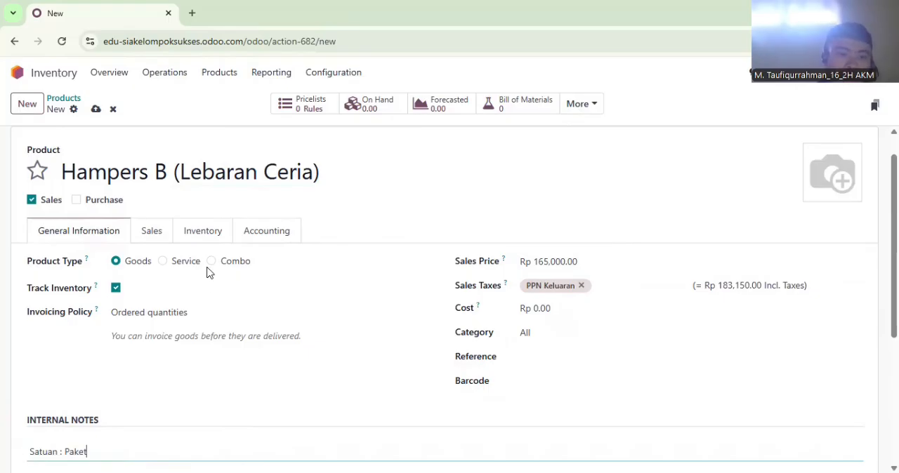
{"action": "left_click", "coordinate": [202, 230]}
{"action": "left_click", "coordinate": [597, 326]}
{"action": "type", "text": "1.75"}
Set the income account of Hampers B (Lebaran Ceria) to 41000010 Sales
{"action": "left_click", "coordinate": [291, 238]}
{"action": "left_click", "coordinate": [255, 304]}
{"action": "type", "text": "Sales"}
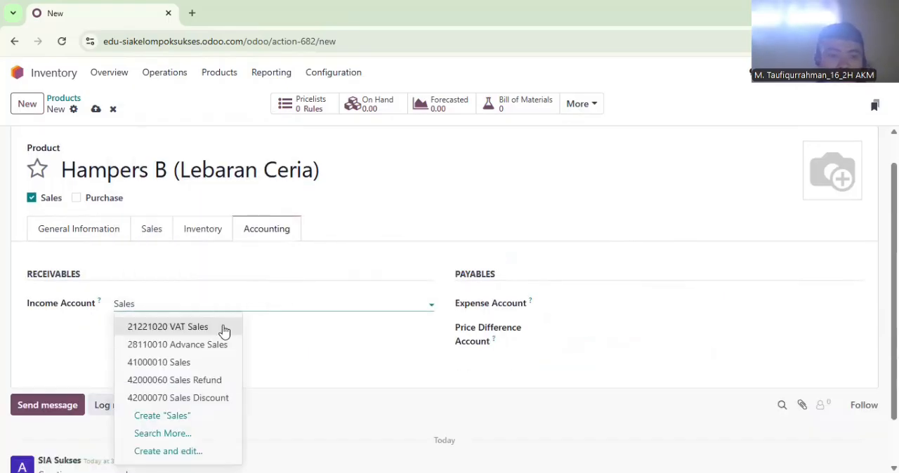
{"action": "left_click", "coordinate": [201, 379]}
{"action": "key", "text": "ctrl+a"}
{"action": "type", "text": "Sales"}
{"action": "left_click", "coordinate": [141, 360]}
Set Hampers B's expense account to 51000010 Cost of Goods Sold and its price difference account to 81100040 Other Income
{"action": "left_click", "coordinate": [649, 303]}
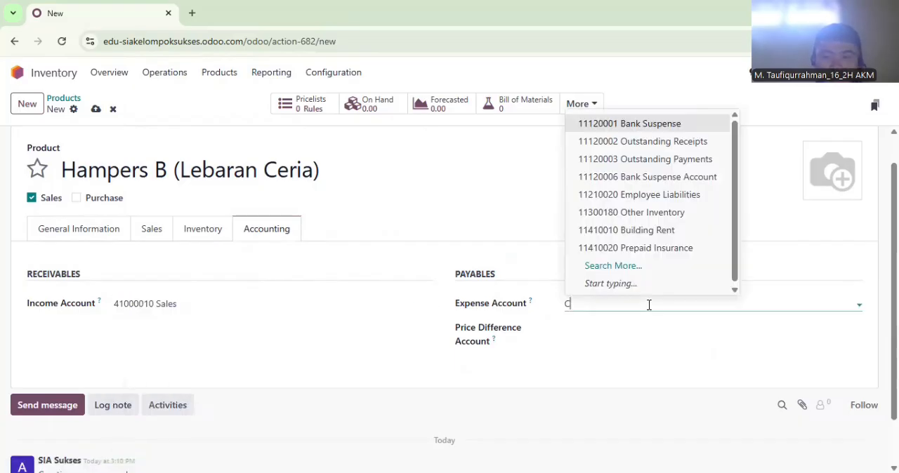
{"action": "type", "text": "Cost"}
{"action": "left_click", "coordinate": [621, 141]}
{"action": "left_click", "coordinate": [634, 325]}
{"action": "type", "text": "Other"}
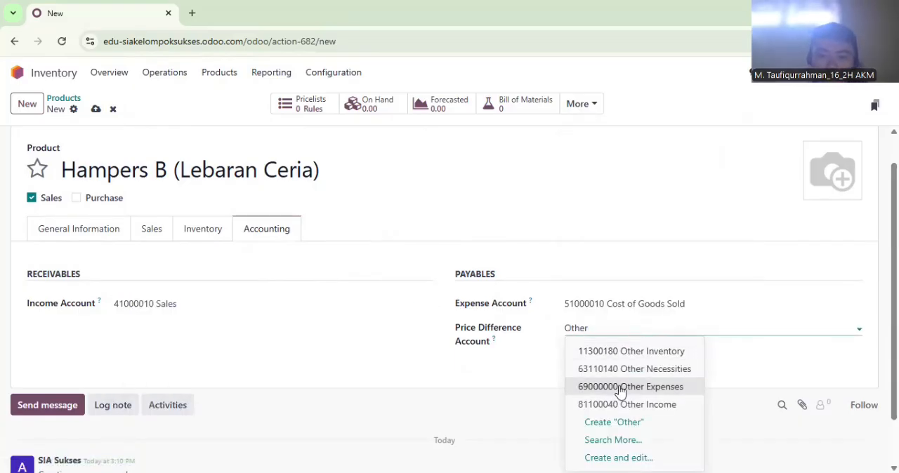
{"action": "left_click", "coordinate": [616, 403]}
Create a product named Hampers C (Premium Delight) that is available for sales but not for purchase
{"action": "left_click", "coordinate": [37, 112]}
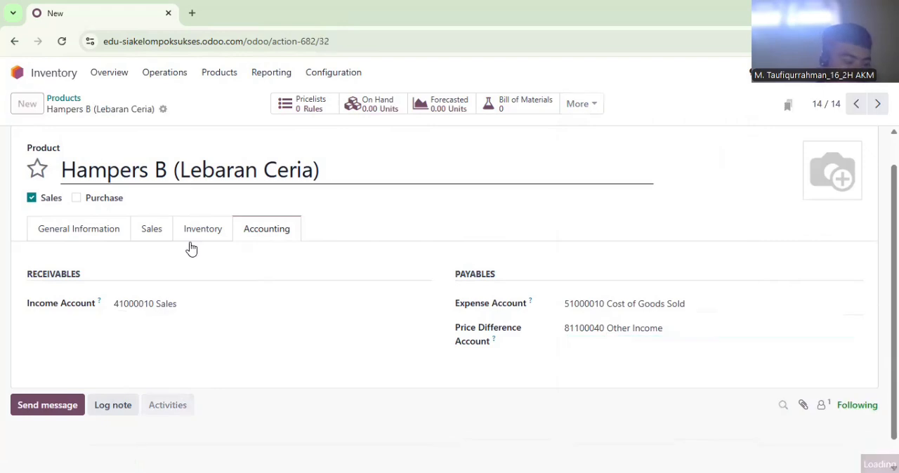
{"action": "type", "text": "Hampers C ("}
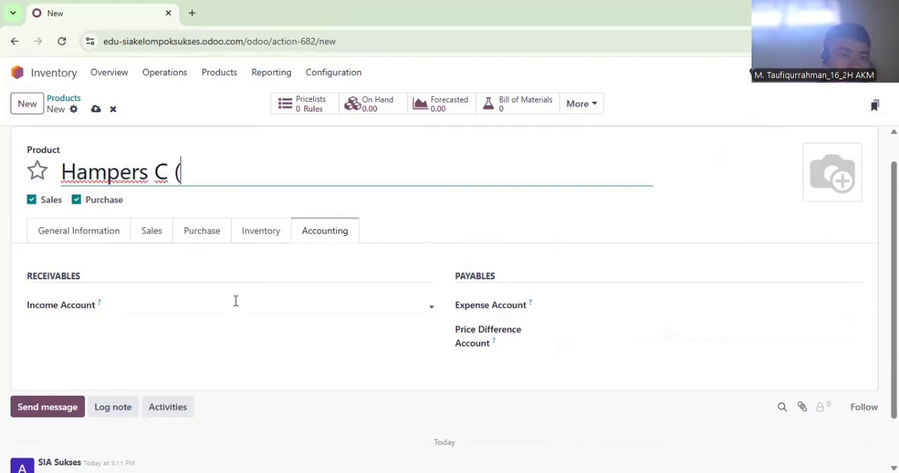
{"action": "type", "text": "Premium Delight"}
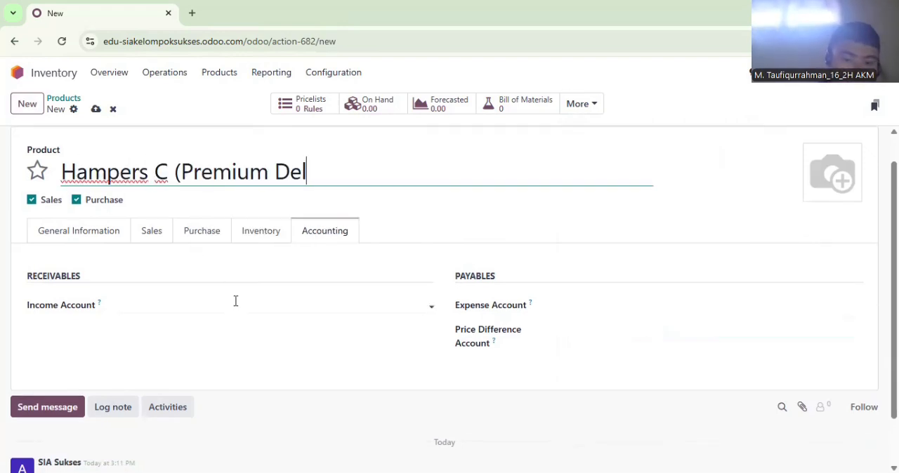
{"action": "left_click", "coordinate": [78, 230]}
{"action": "left_click", "coordinate": [76, 199]}
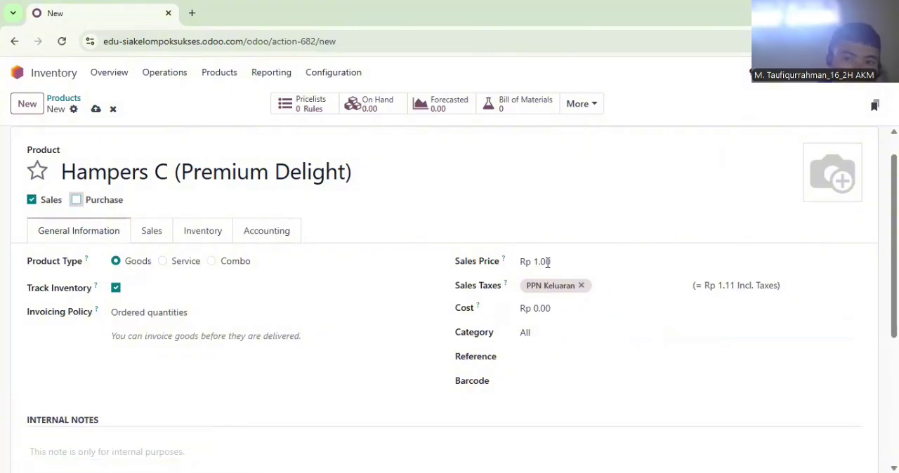
Set Hampers C's sales price to Rp 220,000 and open its internal notes for editing
{"action": "left_click", "coordinate": [562, 265]}
{"action": "type", "text": "220,0"}
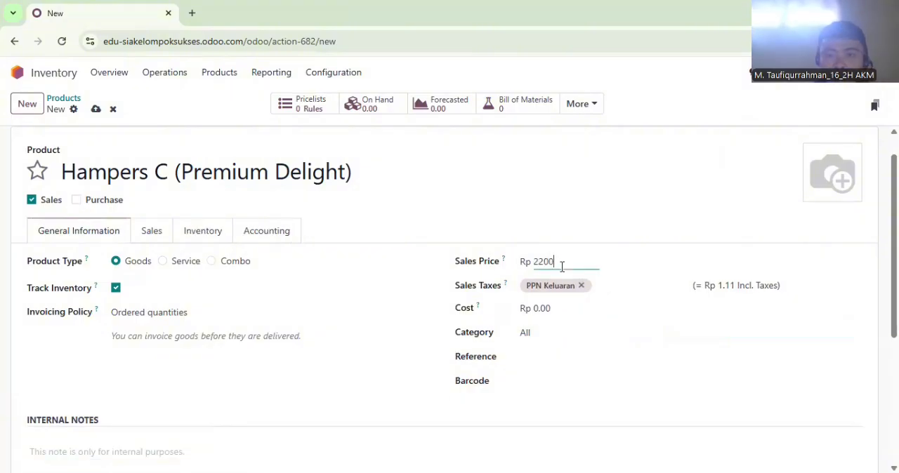
{"action": "type", "text": "00"}
{"action": "left_click", "coordinate": [144, 456]}
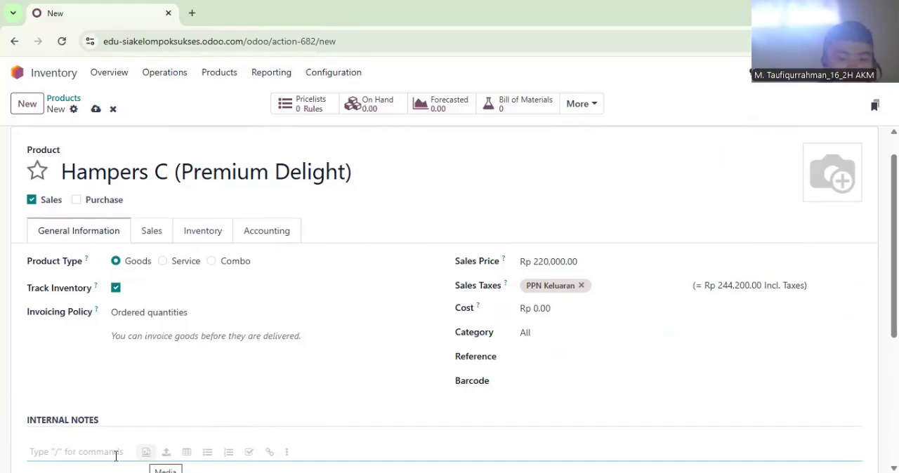
Enter the internal note "Satuan : Paket" for Hampers C (Premium Delight) and set its weight to 2.2 kg
{"action": "type", "text": "Satuan : Paket"}
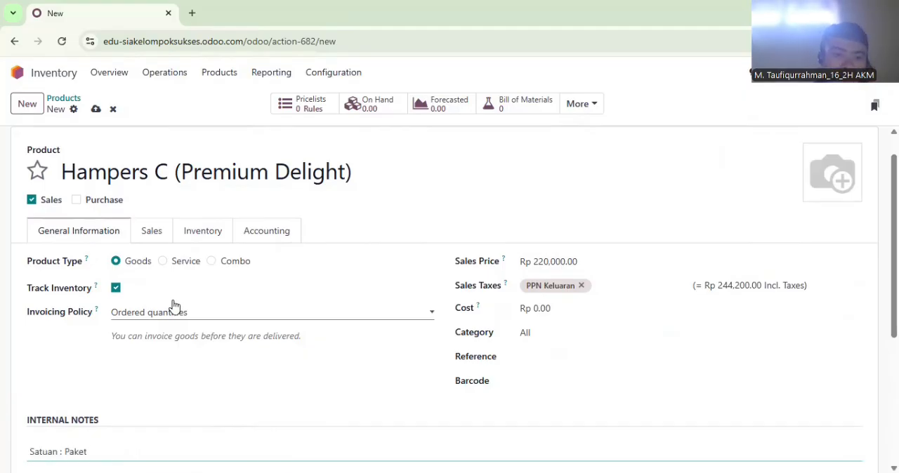
{"action": "left_click", "coordinate": [203, 230]}
{"action": "double_click", "coordinate": [632, 332]}
{"action": "right_click", "coordinate": [634, 338]}
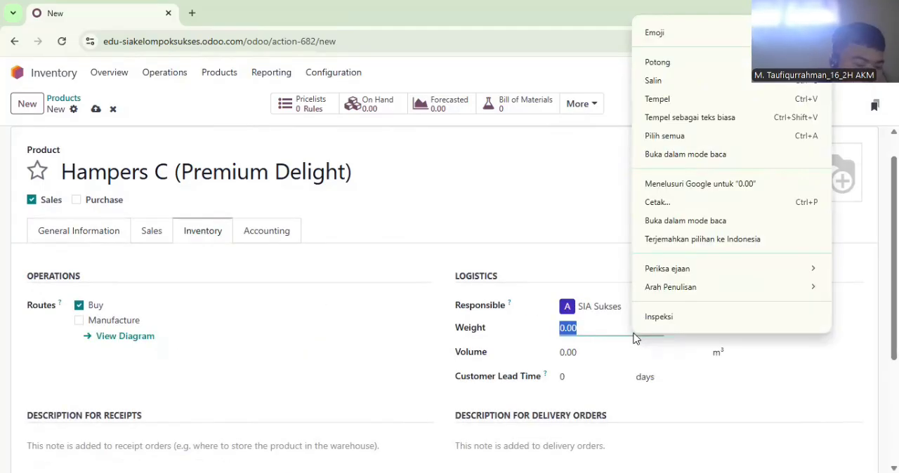
{"action": "left_click", "coordinate": [609, 329]}
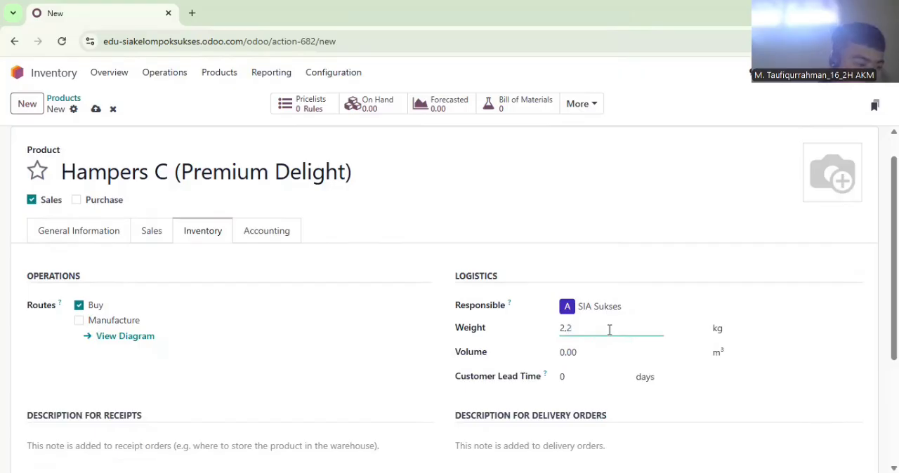
Set Hampers C's income account to 41000010 Sales and its expense account to 51000010 Cost of Goods Sold
{"action": "left_click", "coordinate": [270, 230]}
{"action": "left_click", "coordinate": [217, 307]}
{"action": "type", "text": "Sales"}
{"action": "left_click", "coordinate": [159, 364]}
{"action": "left_click", "coordinate": [592, 309]}
{"action": "type", "text": "Cos"}
{"action": "left_click", "coordinate": [618, 141]}
Set the price difference account of Hampers C to 81100040 Other Income
{"action": "right_click", "coordinate": [618, 340]}
{"action": "left_click", "coordinate": [635, 185]}
{"action": "right_click", "coordinate": [616, 338]}
{"action": "left_click", "coordinate": [588, 339]}
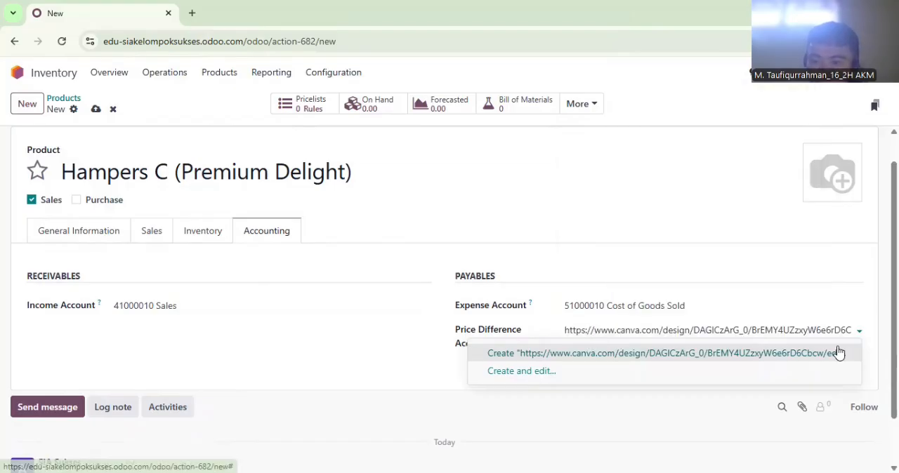
{"action": "key", "text": "ctrl+a"}
{"action": "key", "text": "BackSpace"}
{"action": "type", "text": "Other"}
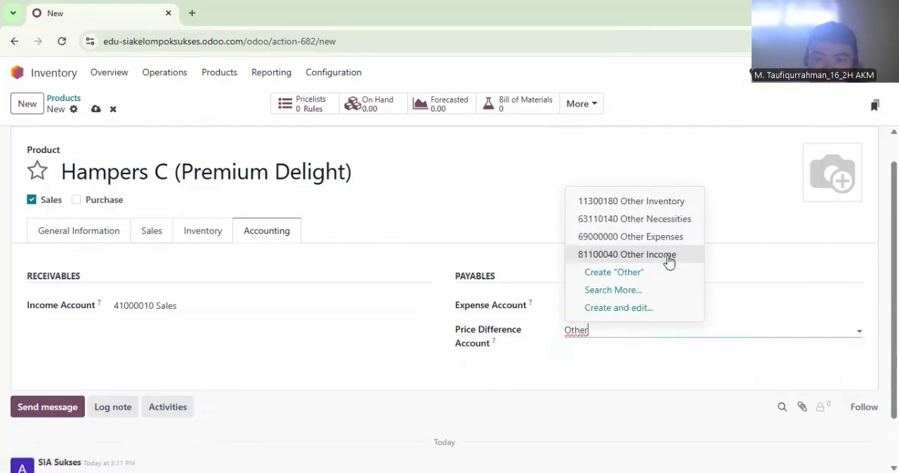
{"action": "left_click", "coordinate": [669, 261]}
Create a product named Hampers D (Family Pack) that is available for sales but not for purchase
{"action": "left_click", "coordinate": [27, 103]}
{"action": "type", "text": "Hampers "}
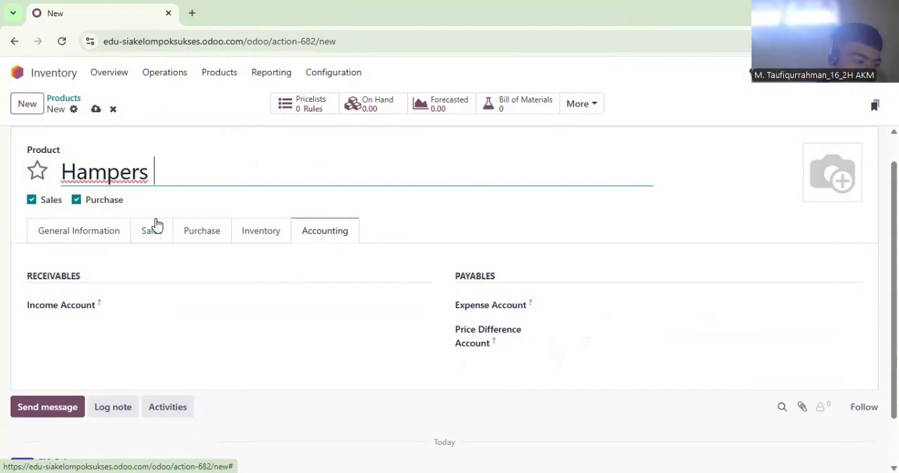
{"action": "type", "text": "D (Family Pack)"}
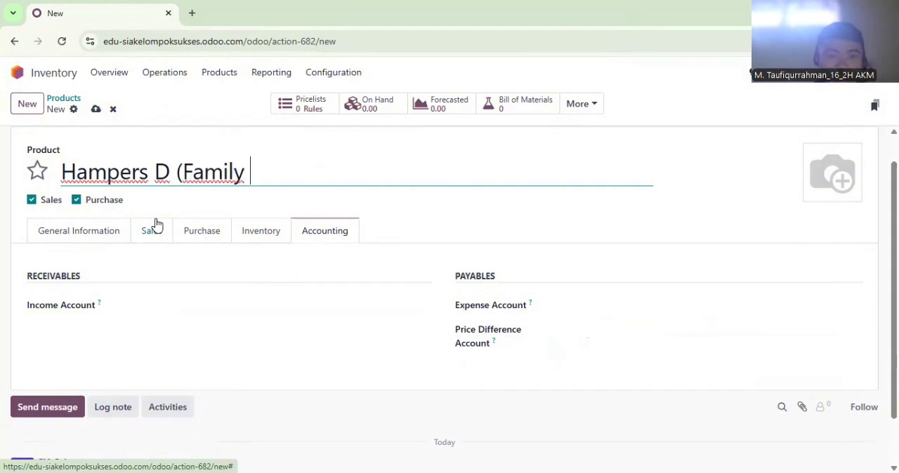
{"action": "left_click", "coordinate": [100, 229]}
{"action": "left_click", "coordinate": [76, 200]}
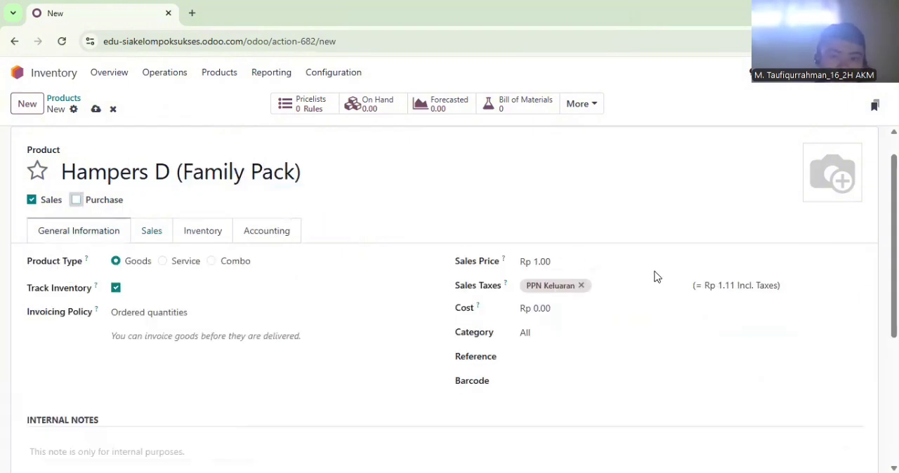
Set Hampers D's sales price to Rp 290,000 and enter the internal note "Satuan : Paket"
{"action": "left_click", "coordinate": [593, 260]}
{"action": "type", "text": "2900000"}
{"action": "left_click", "coordinate": [126, 458]}
{"action": "type", "text": "Satuan : Paket"}
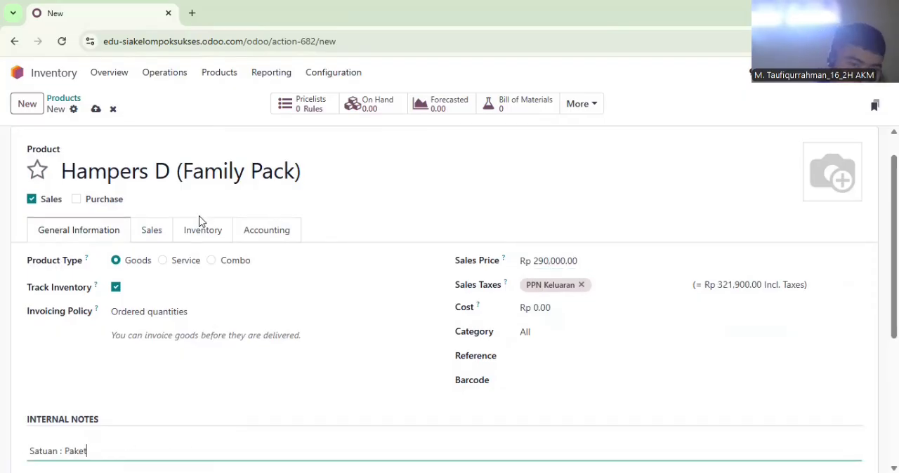
Set the weight of Hampers D (Family Pack) to 3 kg
{"action": "left_click", "coordinate": [170, 230]}
{"action": "left_click", "coordinate": [186, 232]}
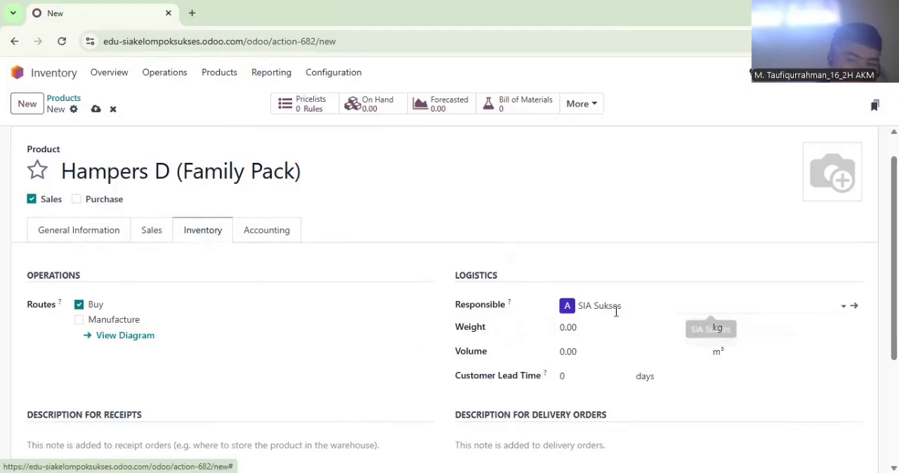
{"action": "left_click", "coordinate": [581, 327]}
{"action": "type", "text": "3"}
Set the income account of Hampers D to 41000010 Sales
{"action": "left_click", "coordinate": [286, 238]}
{"action": "left_click", "coordinate": [255, 305]}
{"action": "type", "text": "Sales"}
{"action": "key", "text": "Down"}
{"action": "key", "text": "Down"}
{"action": "key", "text": "Return"}
Set Hampers D's expense account to 51000010 Cost of Goods Sold and its price difference account to 81100040 Other Income
{"action": "left_click", "coordinate": [558, 323]}
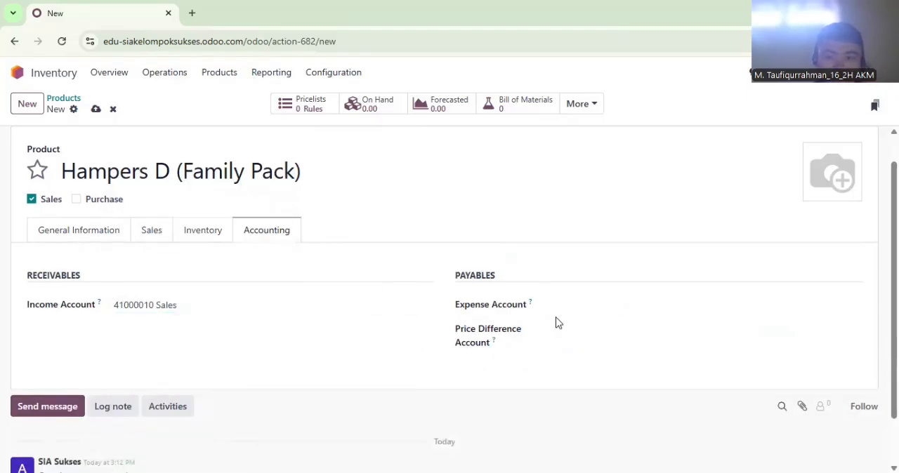
{"action": "left_click", "coordinate": [590, 306]}
{"action": "type", "text": "Cost of Goods Sold"}
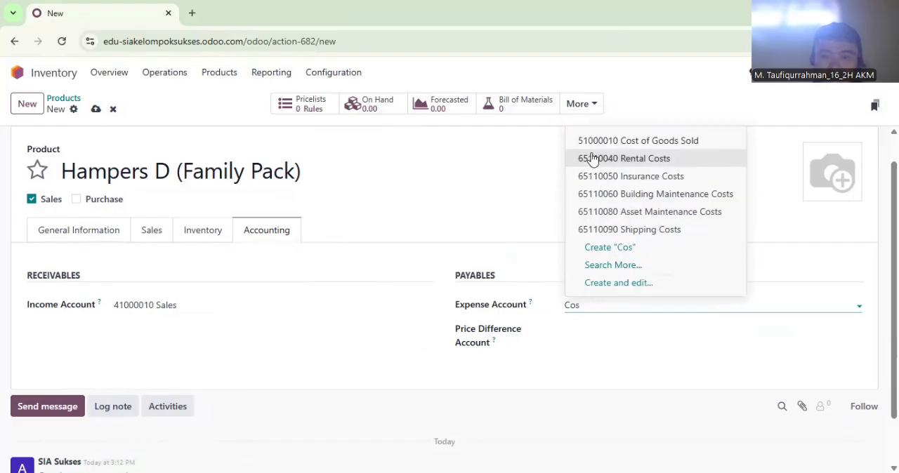
{"action": "left_click", "coordinate": [611, 140]}
{"action": "left_click", "coordinate": [614, 334]}
{"action": "type", "text": "Other"}
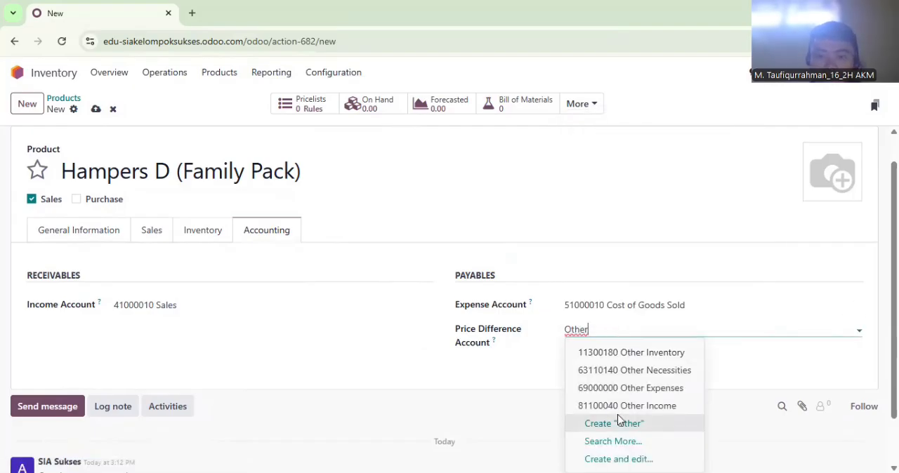
{"action": "left_click", "coordinate": [615, 406]}
Return to the product list and look through the created products and their prices
{"action": "right_click", "coordinate": [233, 78]}
{"action": "left_click", "coordinate": [234, 78]}
{"action": "left_click", "coordinate": [234, 78]}
{"action": "right_click", "coordinate": [233, 76]}
{"action": "left_click", "coordinate": [226, 74]}
{"action": "left_click", "coordinate": [226, 98]}
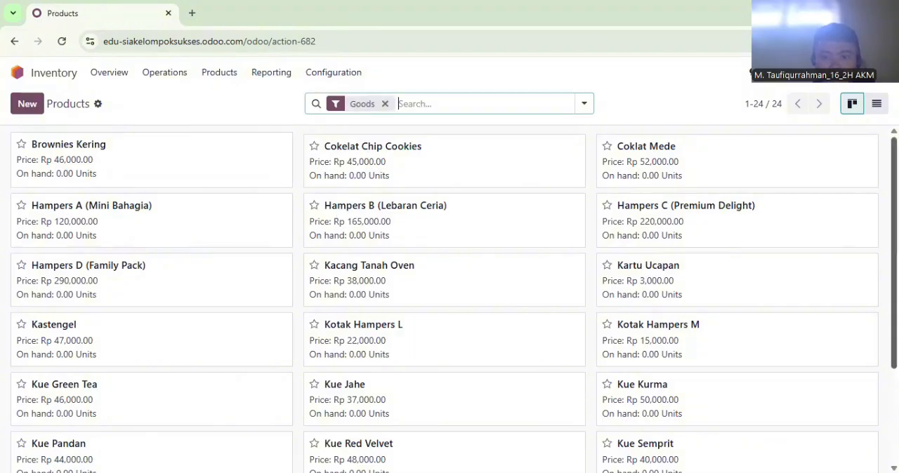
{"action": "scroll", "coordinate": [867, 393], "scroll_direction": "down", "scroll_amount": 3}
{"action": "scroll", "coordinate": [860, 204], "scroll_direction": "up", "scroll_amount": 3}
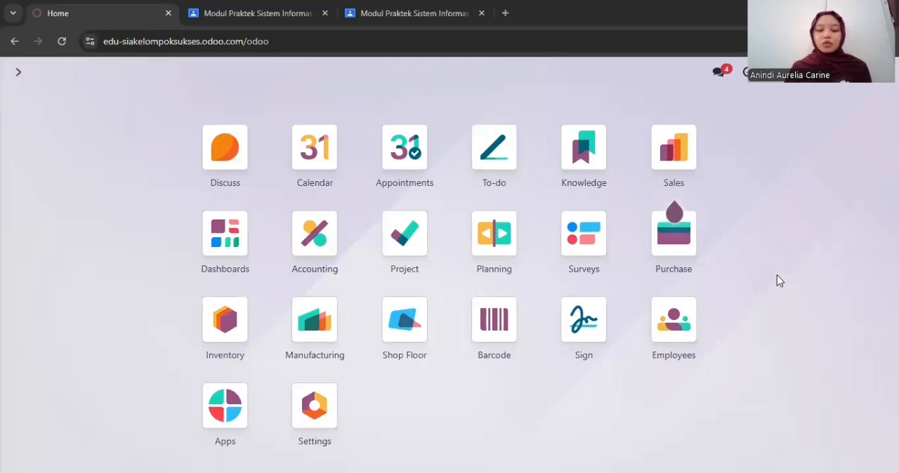
Switch to the Purchase app and start a new vendor of type Individual with the vendor's name filled in
{"action": "left_click", "coordinate": [681, 249]}
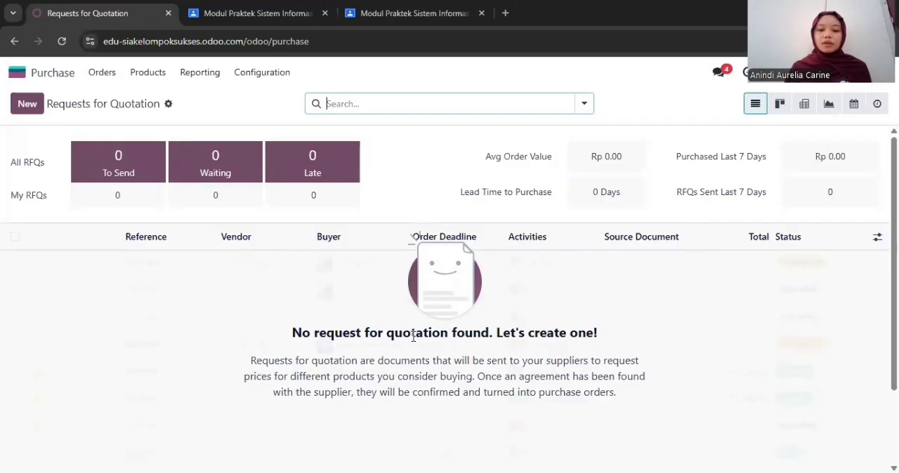
{"action": "left_click", "coordinate": [103, 73]}
{"action": "left_click", "coordinate": [120, 137]}
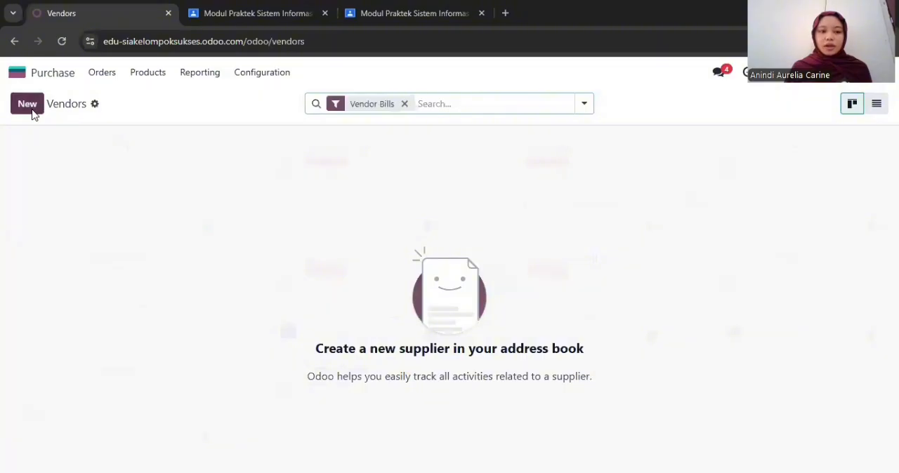
{"action": "left_click", "coordinate": [28, 105]}
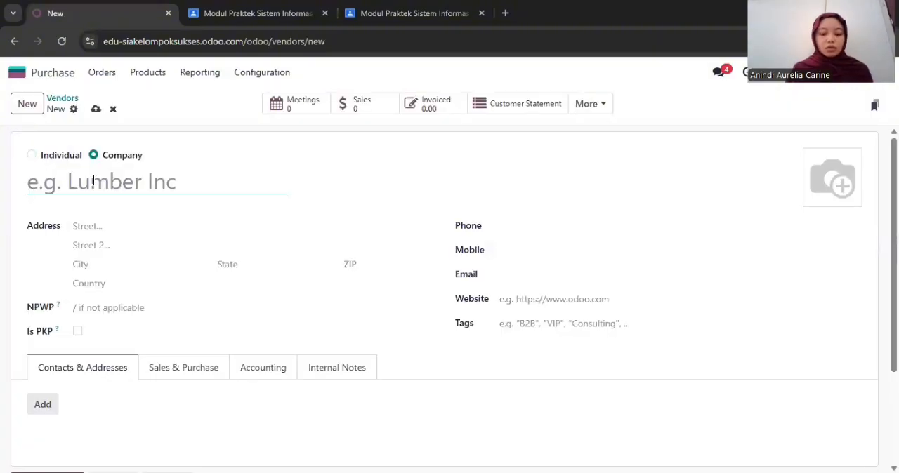
{"action": "type", "text": "Bu Ani"}
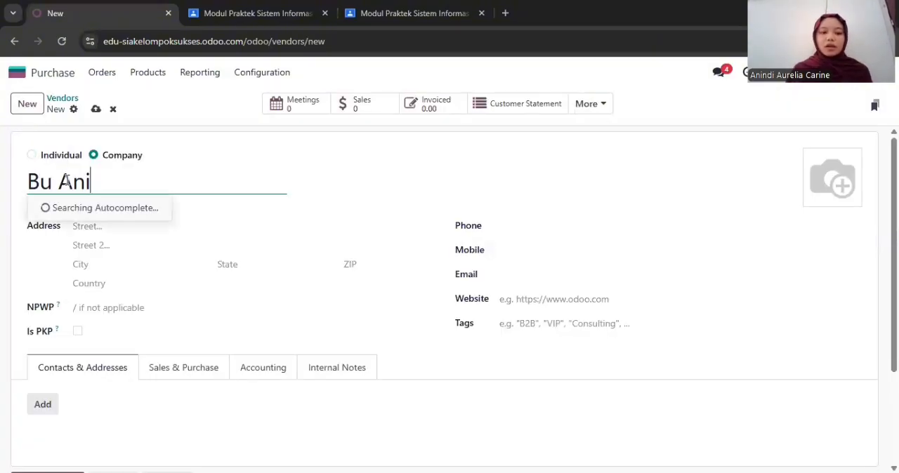
{"action": "left_click", "coordinate": [54, 156]}
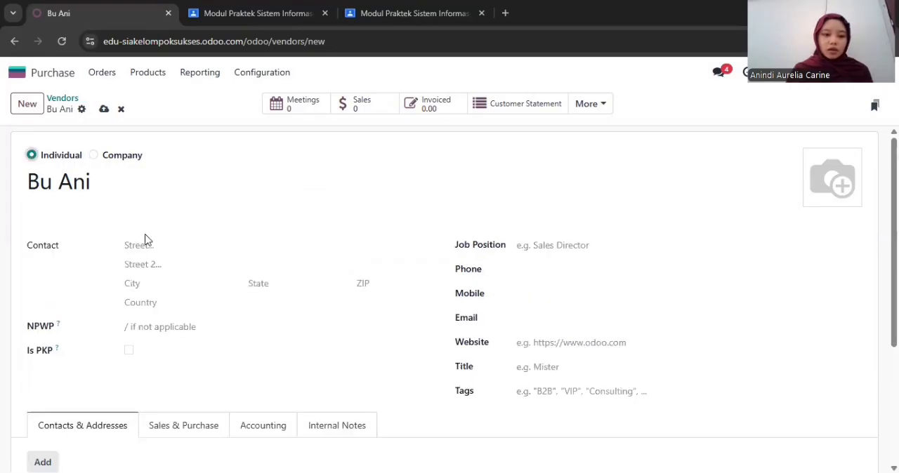
Fill in the vendor's street address and city, and set the country to Indonesia
{"action": "left_click", "coordinate": [155, 243]}
{"action": "type", "text": "Jl. "}
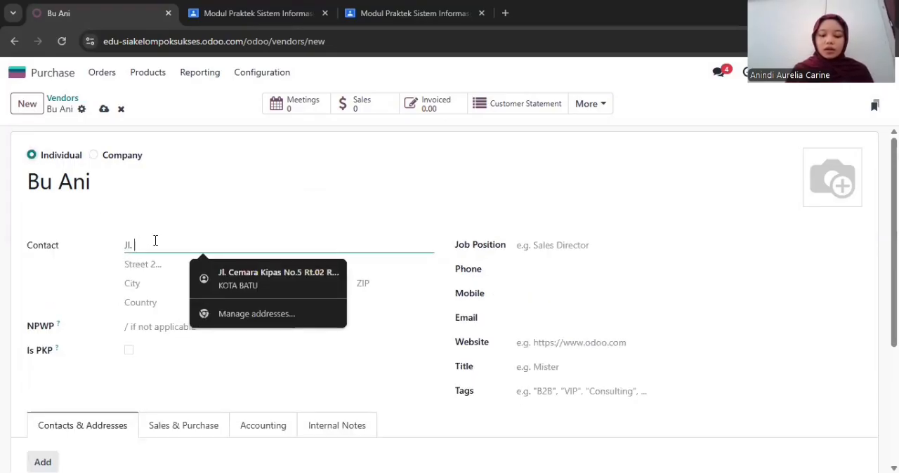
{"action": "type", "text": "Melati"}
{"action": "left_click", "coordinate": [159, 283]}
{"action": "type", "text": "Bandung"}
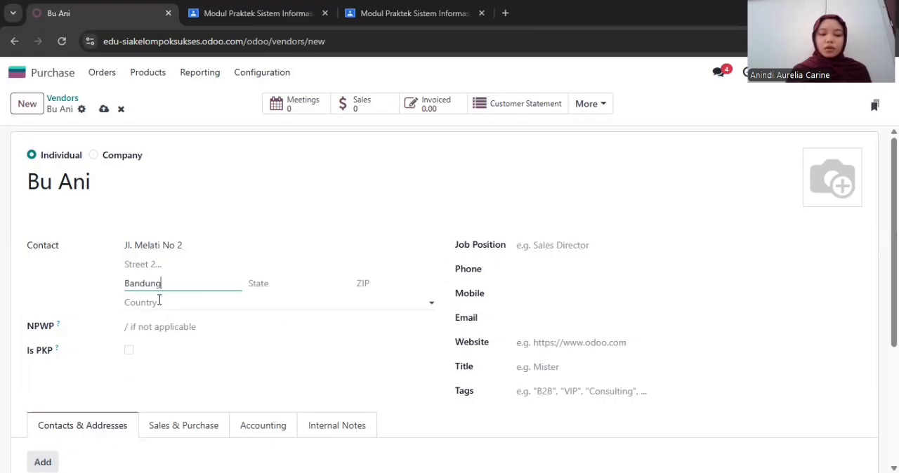
{"action": "left_click", "coordinate": [159, 301]}
{"action": "type", "text": "Indonesia"}
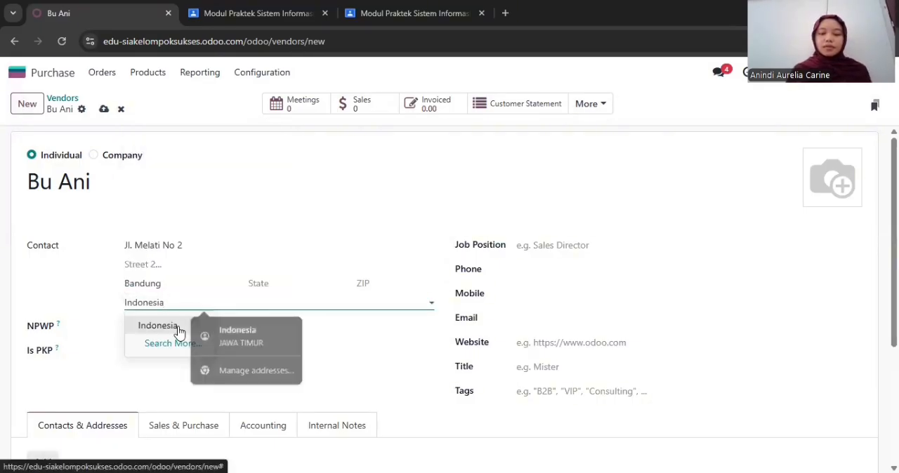
{"action": "left_click", "coordinate": [179, 332]}
Set the vendor's job position to Owner and fill in the phone number and e-mail address
{"action": "left_click", "coordinate": [582, 244]}
{"action": "type", "text": "Owner"}
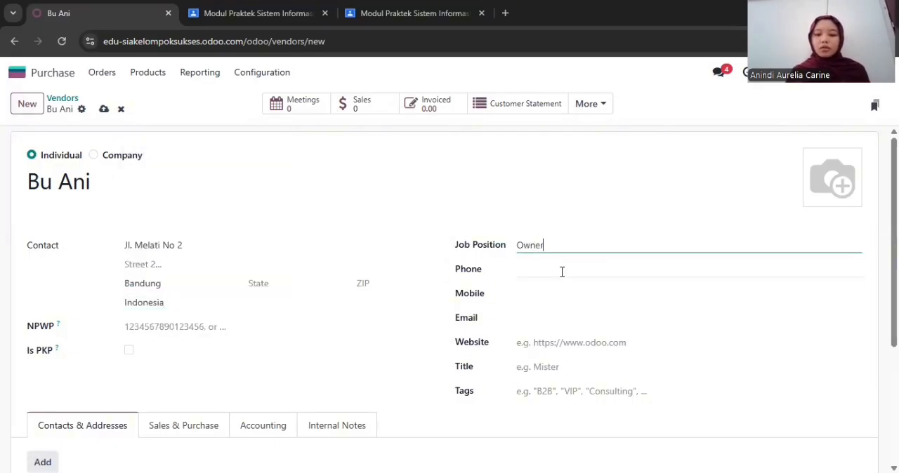
{"action": "left_click", "coordinate": [562, 272]}
{"action": "type", "text": "08"}
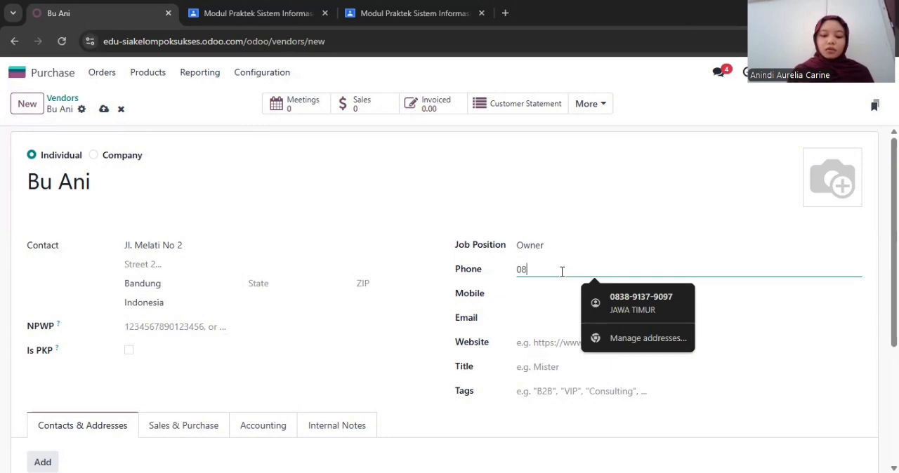
{"action": "type", "text": "1234567801"}
{"action": "left_click", "coordinate": [542, 318]}
{"action": "type", "text": "ani.supplier@example.com"}
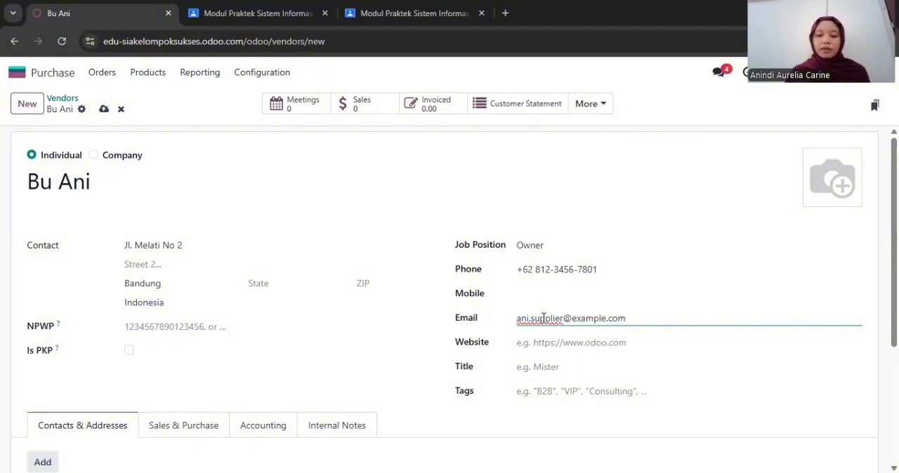
Add a contact to the vendor and fill in the contact's name and e-mail address
{"action": "scroll", "coordinate": [542, 324], "scroll_direction": "down", "scroll_amount": 2}
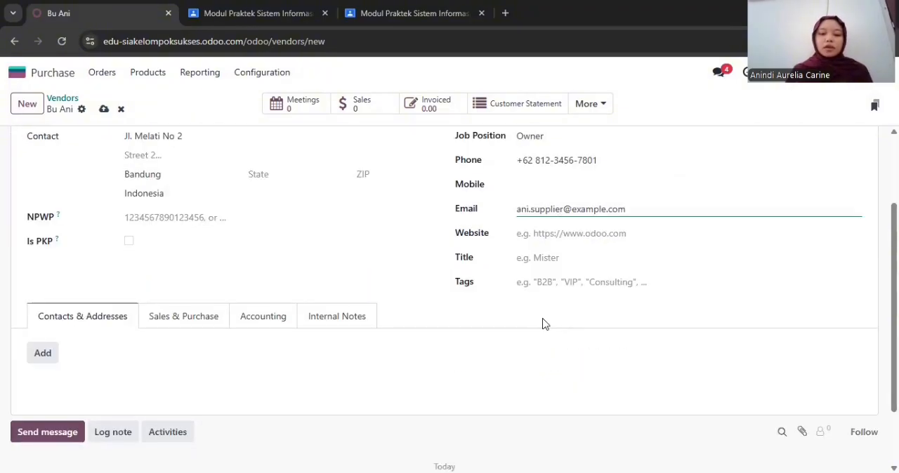
{"action": "left_click", "coordinate": [40, 358]}
{"action": "left_click", "coordinate": [294, 234]}
{"action": "type", "text": "Bu Ani"}
{"action": "left_click", "coordinate": [501, 234]}
{"action": "type", "text": "ani.supplier@example.com"}
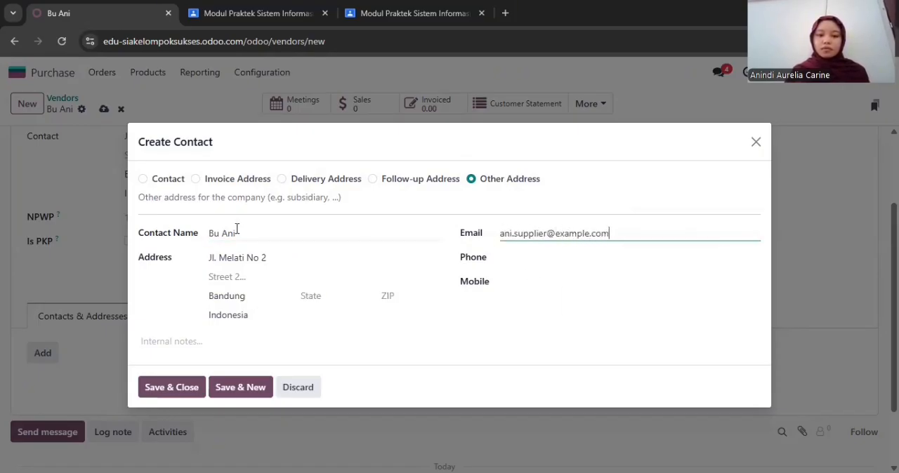
Make the new entry a Contact with job position Owner, fill in its phone number, and save it
{"action": "left_click", "coordinate": [176, 182]}
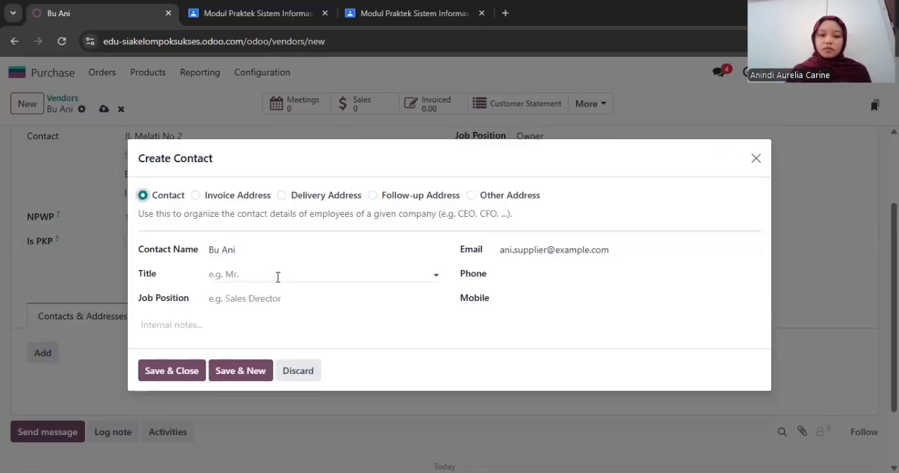
{"action": "left_click", "coordinate": [279, 298]}
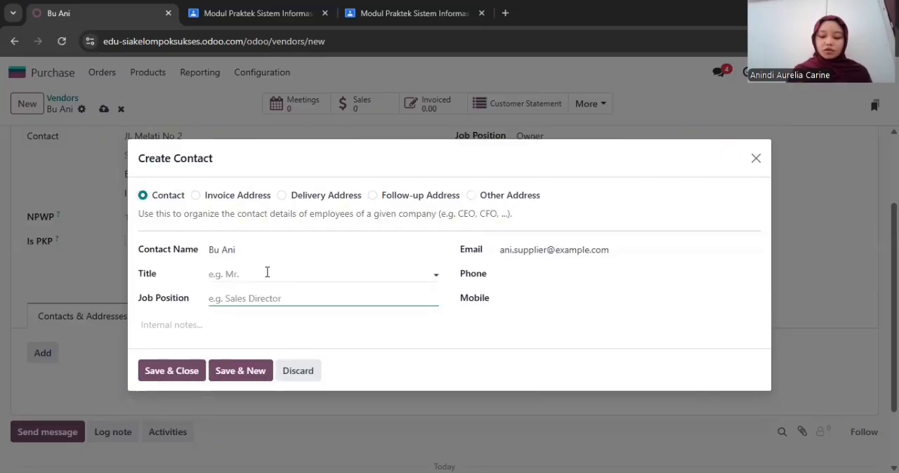
{"action": "type", "text": "Owner"}
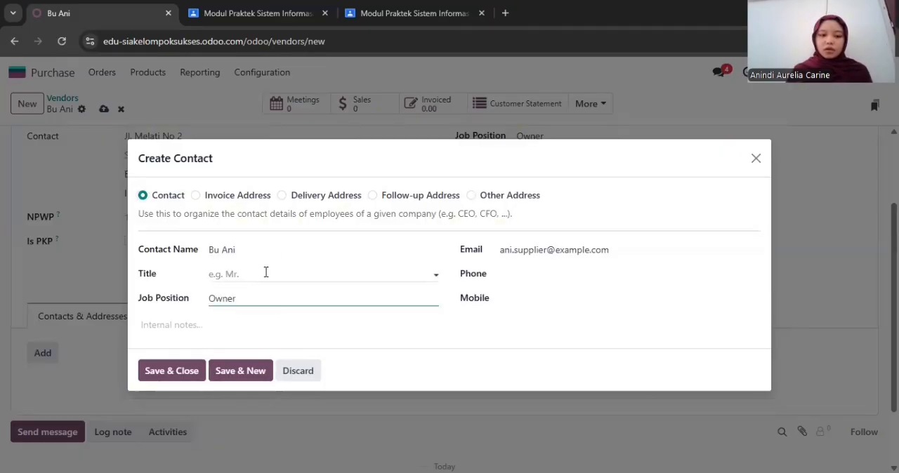
{"action": "left_click", "coordinate": [524, 278]}
{"action": "type", "text": "081234567801"}
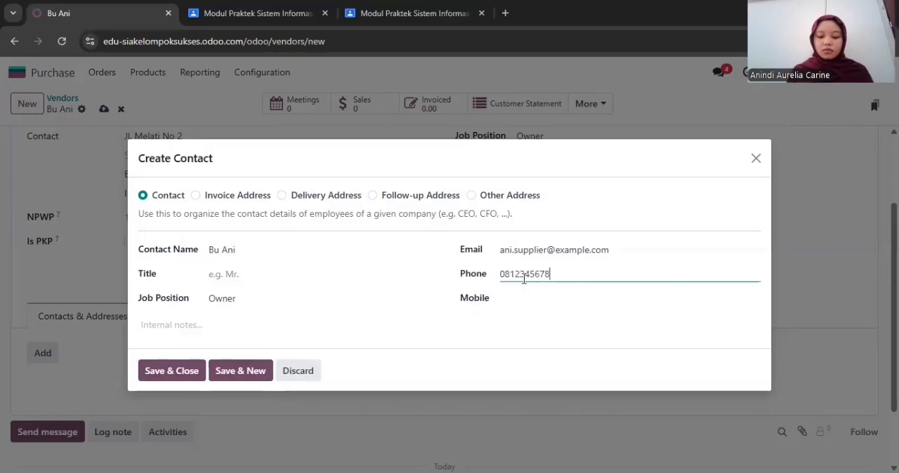
{"action": "left_click", "coordinate": [179, 374]}
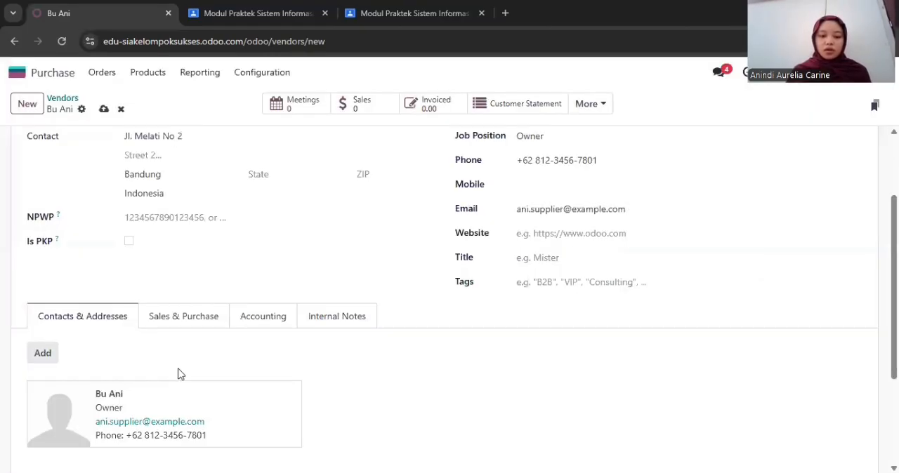
Look over the vendor's sales and purchase settings and open its accounting settings
{"action": "left_click", "coordinate": [181, 321]}
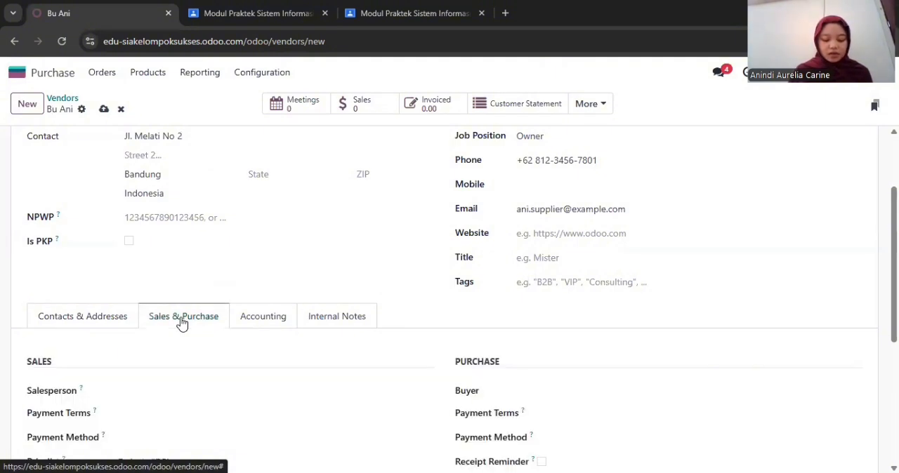
{"action": "scroll", "coordinate": [296, 365], "scroll_direction": "down", "scroll_amount": 1}
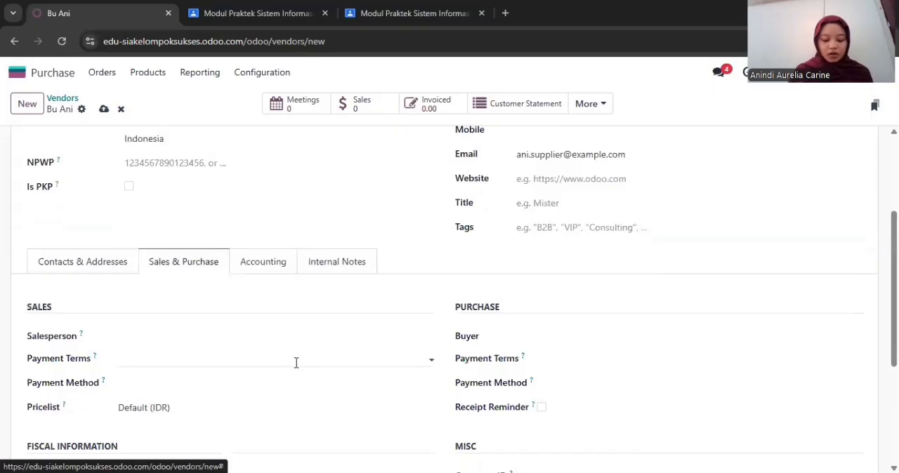
{"action": "scroll", "coordinate": [295, 363], "scroll_direction": "down", "scroll_amount": 1}
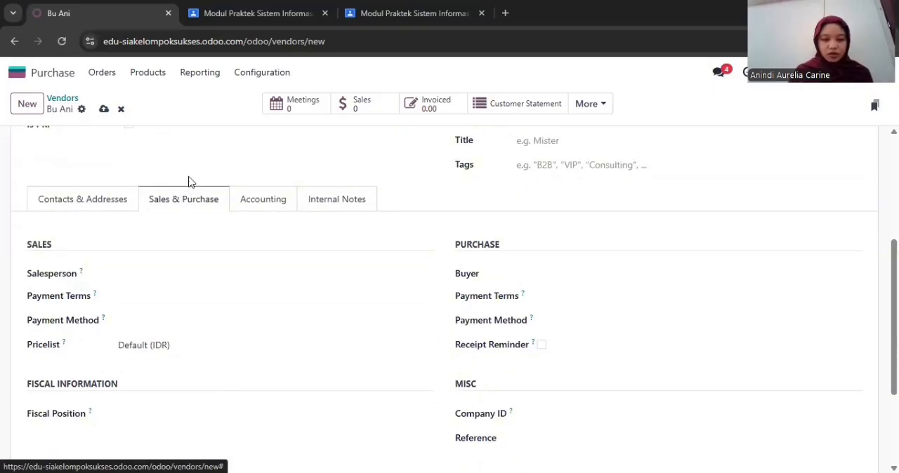
{"action": "left_click", "coordinate": [266, 203]}
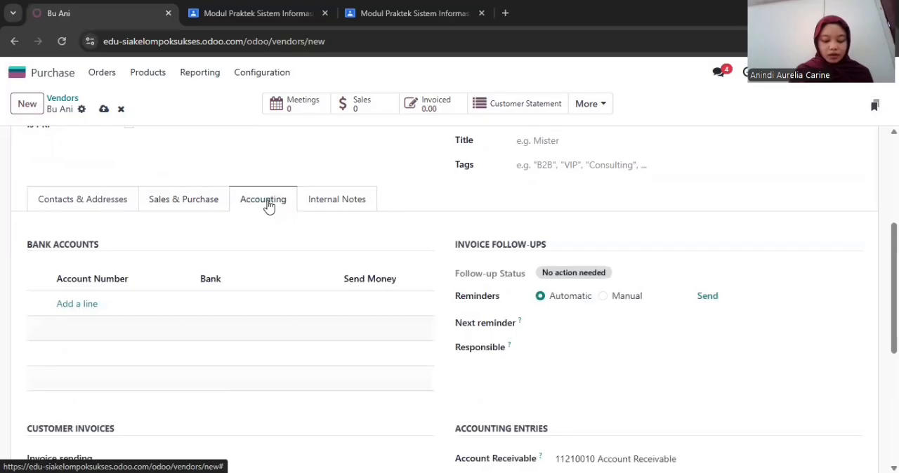
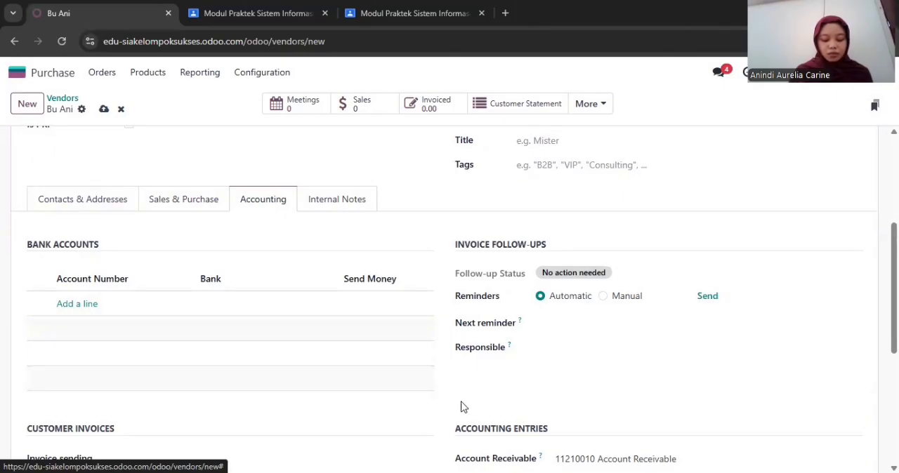
Check the vendor's receivable and payable accounts under its accounting entries
{"action": "scroll", "coordinate": [482, 398], "scroll_direction": "down", "scroll_amount": 1}
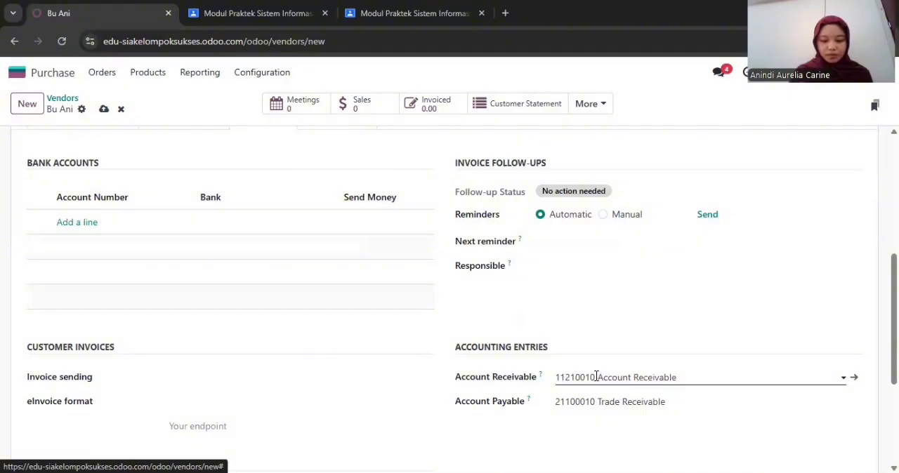
{"action": "left_click", "coordinate": [625, 404]}
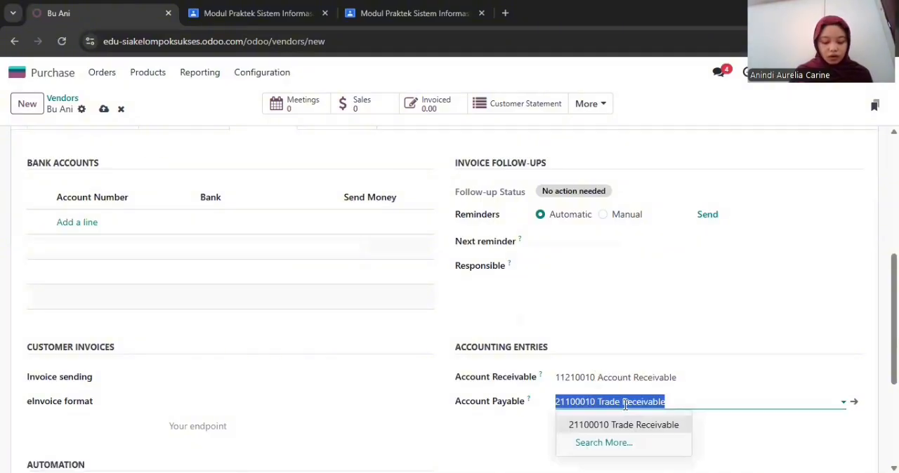
{"action": "left_click", "coordinate": [447, 431]}
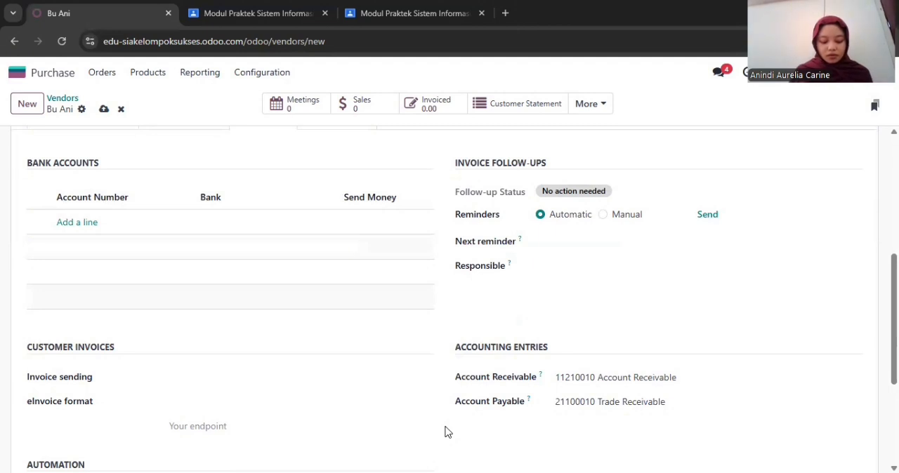
{"action": "scroll", "coordinate": [544, 374], "scroll_direction": "up", "scroll_amount": 1}
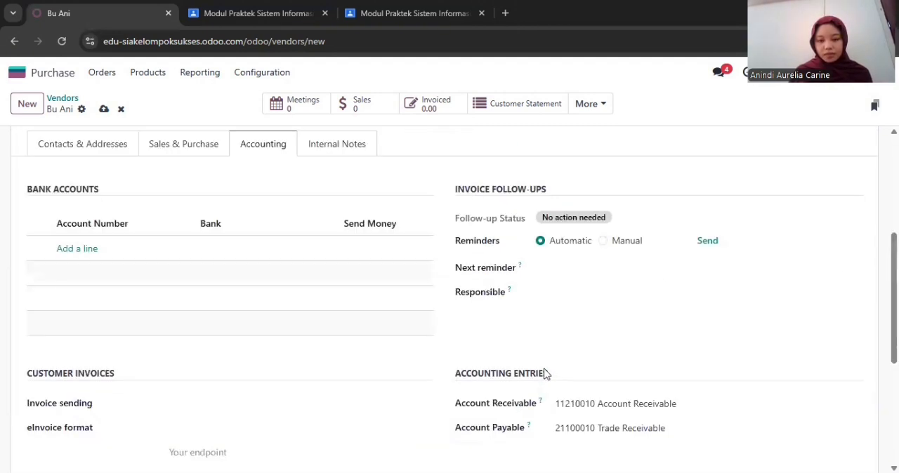
{"action": "scroll", "coordinate": [544, 374], "scroll_direction": "up", "scroll_amount": 4}
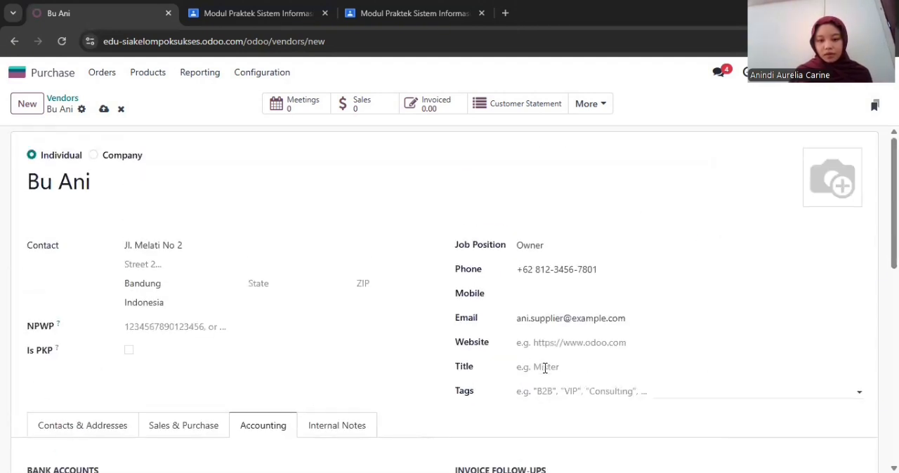
Start a new vendor record, enter the vendor's name and set its type to Individual
{"action": "left_click", "coordinate": [27, 111]}
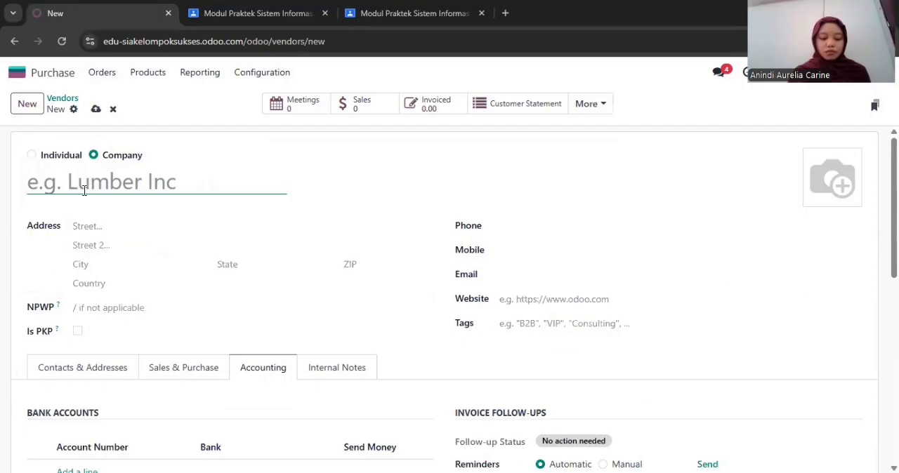
{"action": "type", "text": "Bu Tini"}
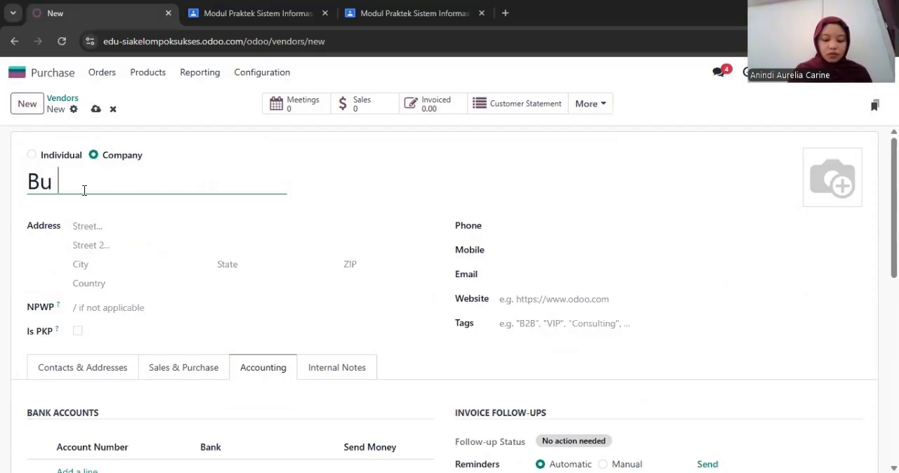
{"action": "left_click", "coordinate": [133, 187]}
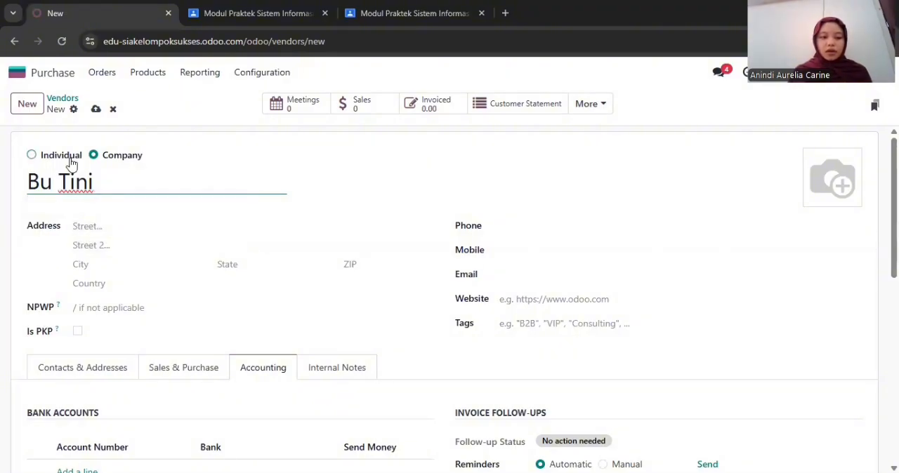
{"action": "left_click", "coordinate": [63, 156]}
Fill in the vendor's street address and city, and set the country to Indonesia
{"action": "left_click", "coordinate": [130, 244]}
{"action": "type", "text": "Jl. Mawar No. 5"}
{"action": "left_click", "coordinate": [145, 285]}
{"action": "type", "text": "Cimahi"}
{"action": "left_click", "coordinate": [153, 303]}
{"action": "type", "text": "Indoe"}
{"action": "key", "text": "BackSpace"}
{"action": "type", "text": "nesia"}
{"action": "left_click", "coordinate": [153, 323]}
Set the vendor's job position to Owner and fill in the phone number and e-mail address
{"action": "left_click", "coordinate": [532, 245]}
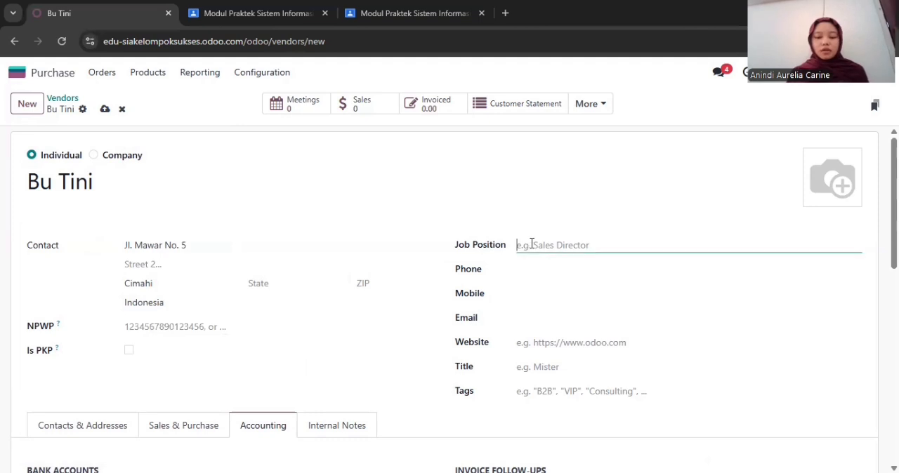
{"action": "type", "text": "Owner"}
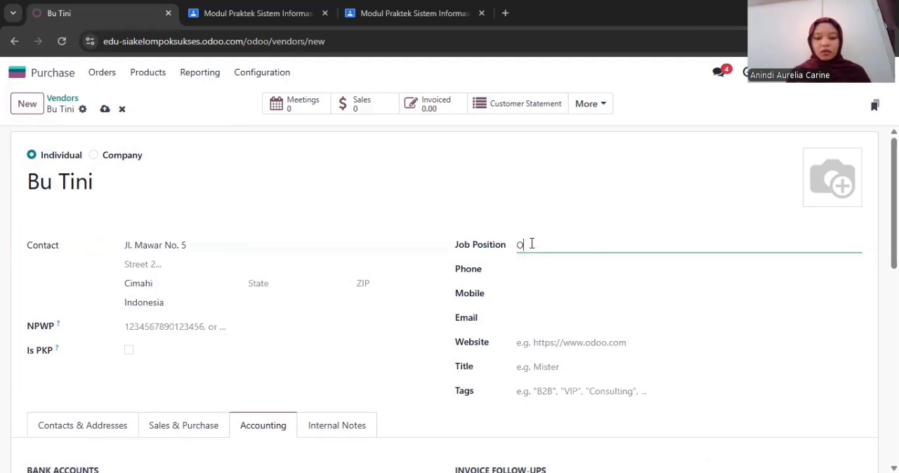
{"action": "left_click", "coordinate": [530, 265]}
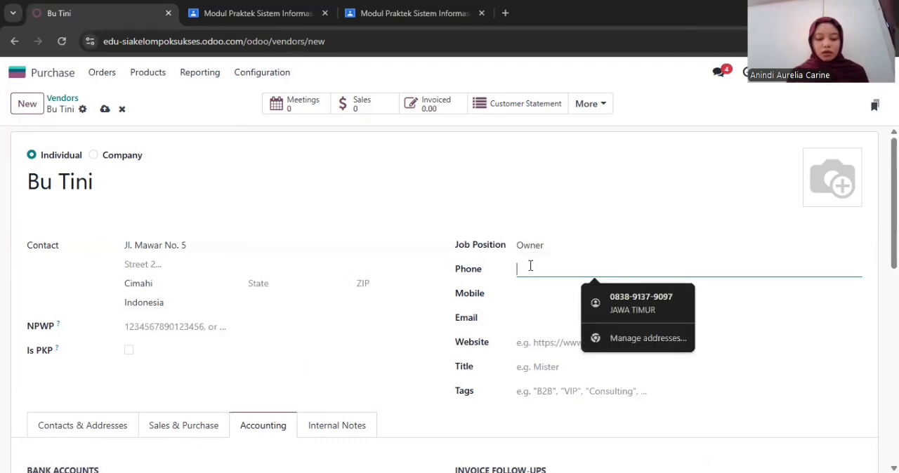
{"action": "type", "text": "081345678902"}
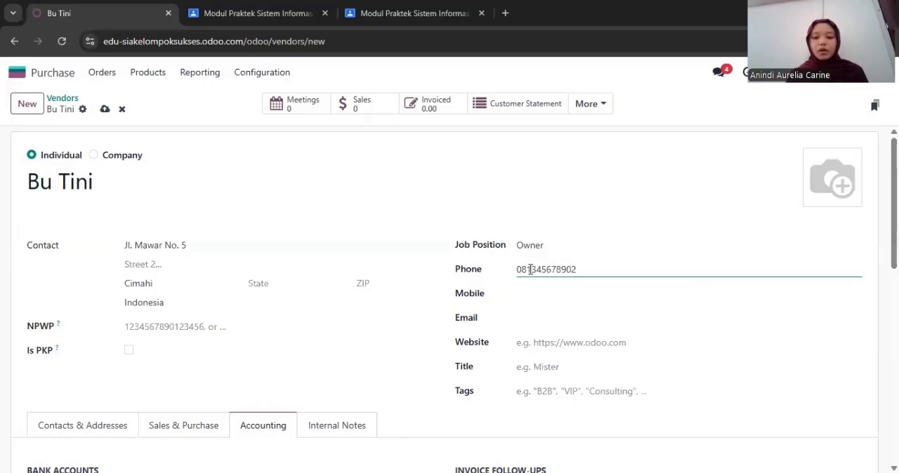
{"action": "left_click", "coordinate": [552, 318]}
{"action": "type", "text": "tini.supplier@e"}
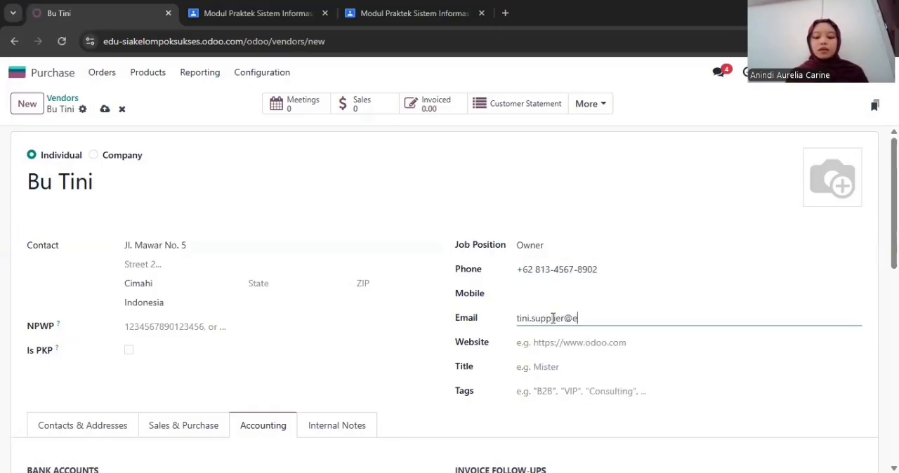
{"action": "type", "text": "xample.com"}
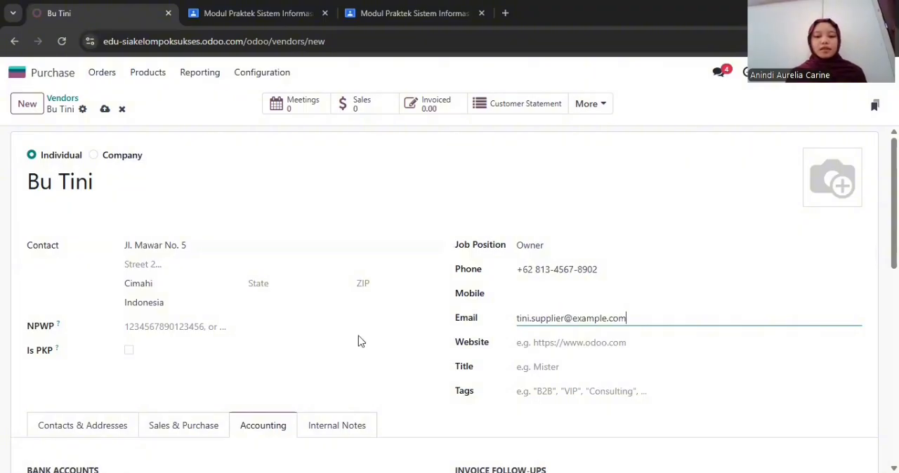
Add an entry of type Contact to the vendor, with the contact's name and job position Owner
{"action": "scroll", "coordinate": [358, 341], "scroll_direction": "down", "scroll_amount": 2}
{"action": "left_click", "coordinate": [83, 295]}
{"action": "left_click", "coordinate": [38, 333]}
{"action": "left_click", "coordinate": [143, 178]}
{"action": "left_click", "coordinate": [267, 249]}
{"action": "type", "text": "Bu Tini"}
{"action": "left_click", "coordinate": [257, 295]}
{"action": "type", "text": "Owner"}
Fill in the contact's e-mail address and phone number, and save the contact
{"action": "left_click", "coordinate": [510, 251]}
{"action": "type", "text": "tini.supplier@ex"}
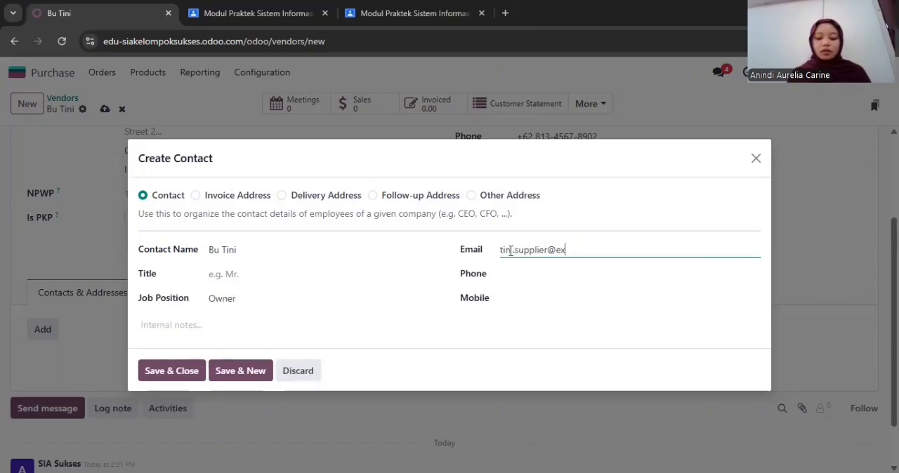
{"action": "type", "text": "ample.com"}
{"action": "left_click", "coordinate": [527, 275]}
{"action": "type", "text": "081345678902"}
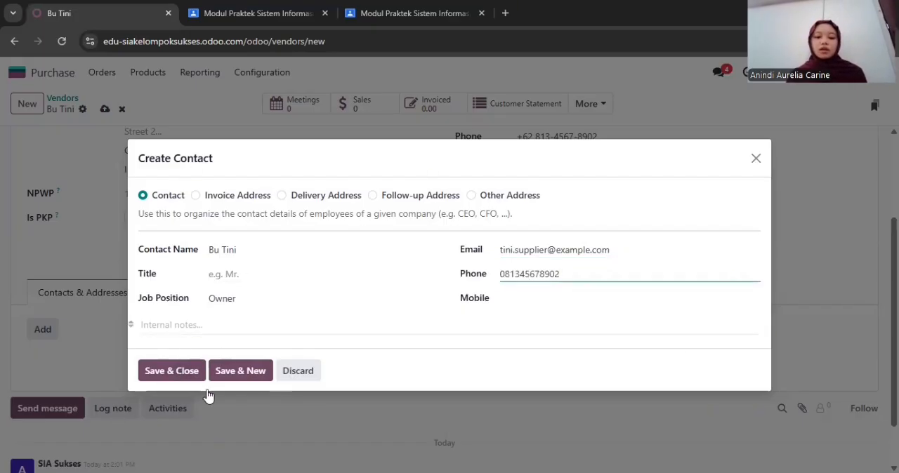
{"action": "left_click", "coordinate": [187, 377]}
Look over the vendor's sales and purchase settings and accounting settings, and return to its contacts
{"action": "left_click", "coordinate": [173, 286]}
{"action": "scroll", "coordinate": [267, 193], "scroll_direction": "down", "scroll_amount": 2}
{"action": "left_click", "coordinate": [264, 189]}
{"action": "scroll", "coordinate": [268, 191], "scroll_direction": "up", "scroll_amount": 1}
{"action": "left_click", "coordinate": [100, 302]}
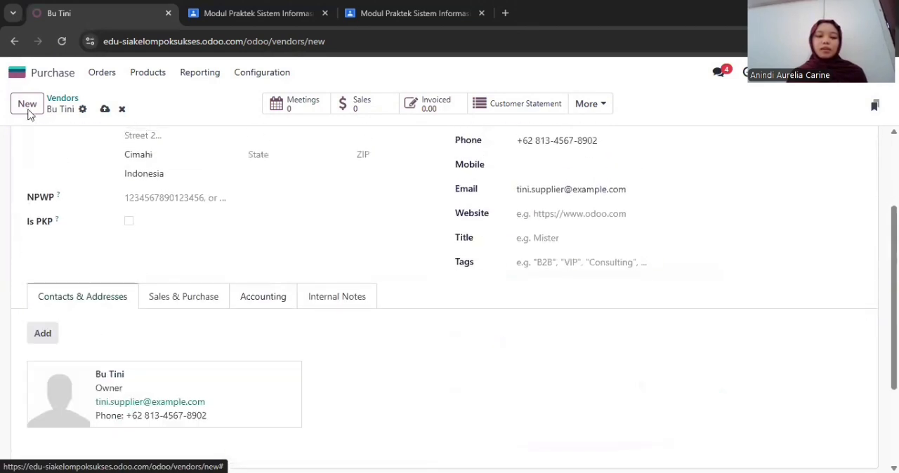
Create another vendor of type Individual and enter the vendor's name
{"action": "left_click", "coordinate": [28, 111]}
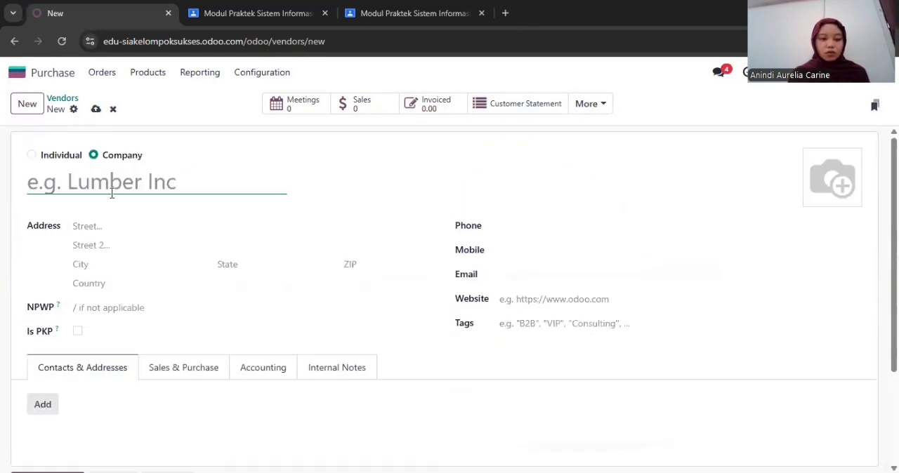
{"action": "type", "text": "Bu Sari"}
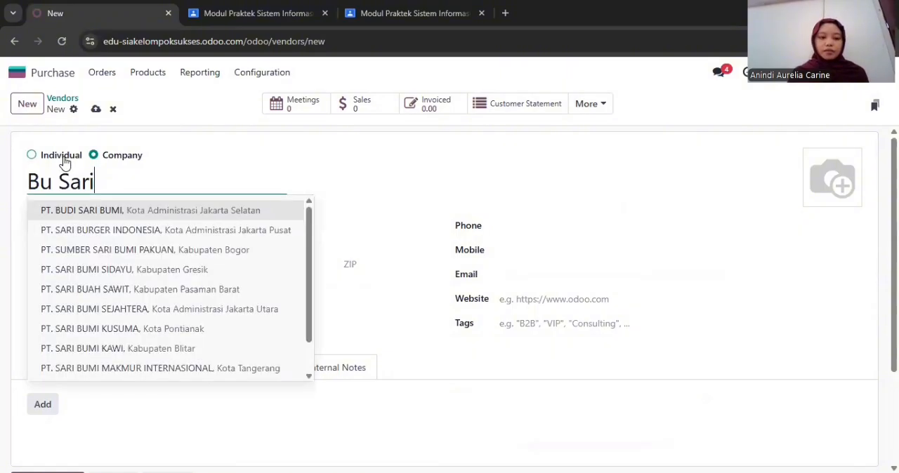
{"action": "left_click", "coordinate": [61, 156]}
Enter the new vendor's street address and city, with Indonesia as the country
{"action": "left_click", "coordinate": [152, 242]}
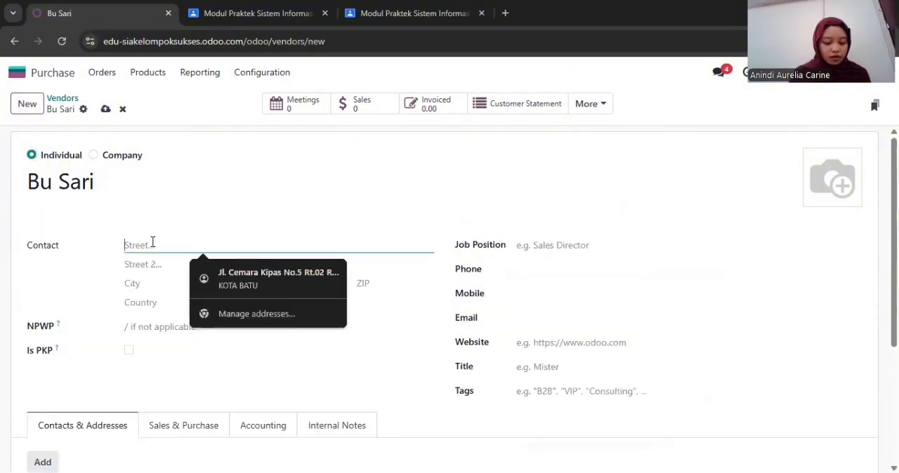
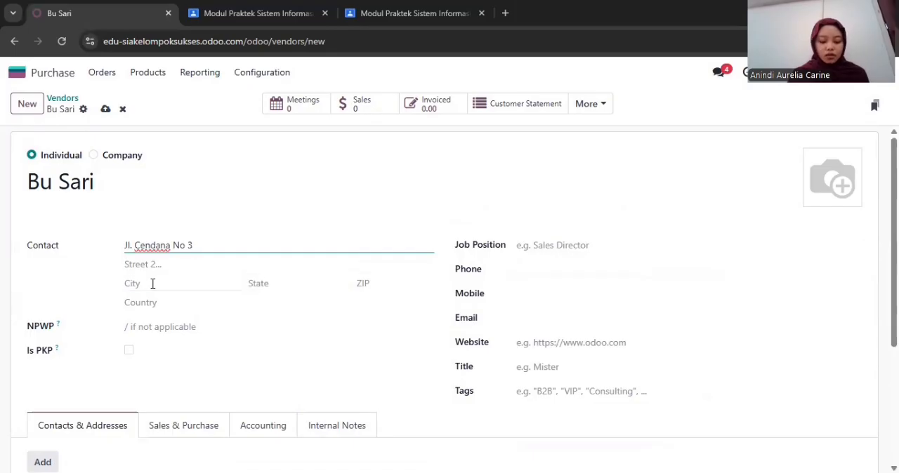
{"action": "left_click", "coordinate": [152, 283]}
{"action": "type", "text": "Bandung"}
{"action": "left_click", "coordinate": [147, 302]}
{"action": "type", "text": "Indonesia"}
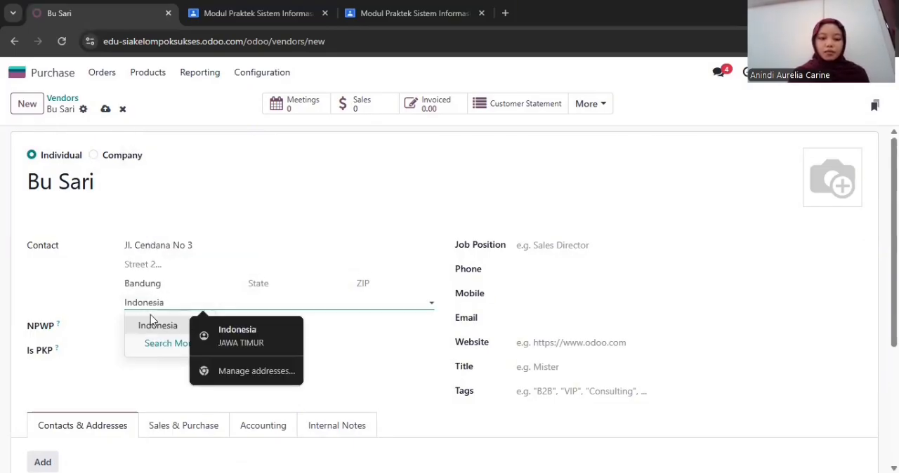
{"action": "left_click", "coordinate": [151, 320]}
Set the vendor's job position to Manajer Operasional and fill in the phone number and e-mail address
{"action": "left_click", "coordinate": [578, 240]}
{"action": "type", "text": "Manajer Operasional"}
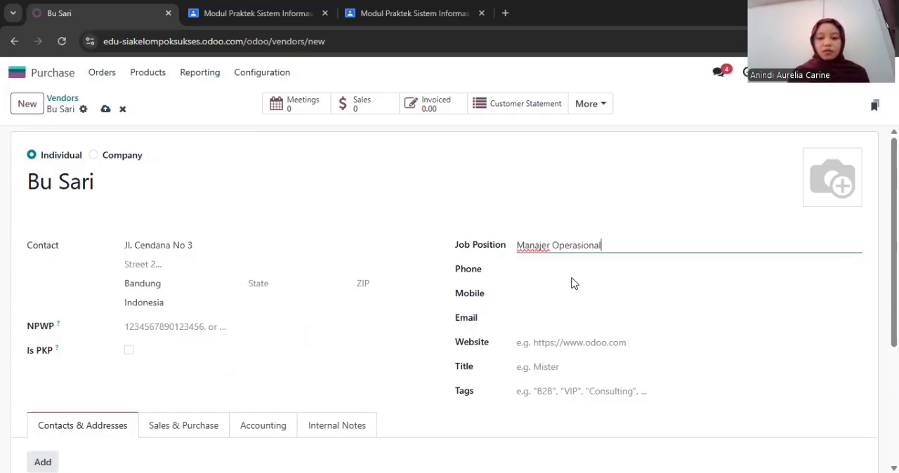
{"action": "left_click", "coordinate": [572, 268]}
{"action": "type", "text": "08145"}
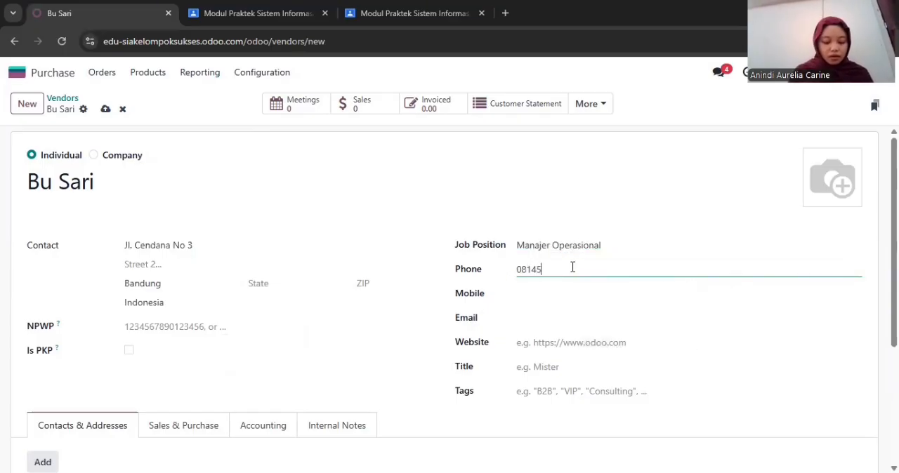
{"action": "type", "text": "6789013"}
{"action": "left_click", "coordinate": [566, 319]}
{"action": "type", "text": "sari.supplier@example.com"}
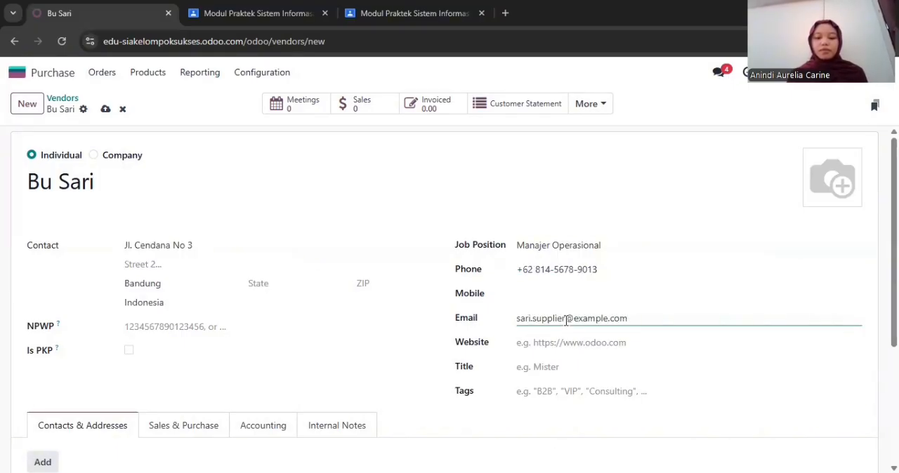
Add an entry of type Contact to the vendor, with the contact's name and job position Manajer Operasional
{"action": "scroll", "coordinate": [175, 408], "scroll_direction": "down", "scroll_amount": 2}
{"action": "left_click", "coordinate": [53, 360]}
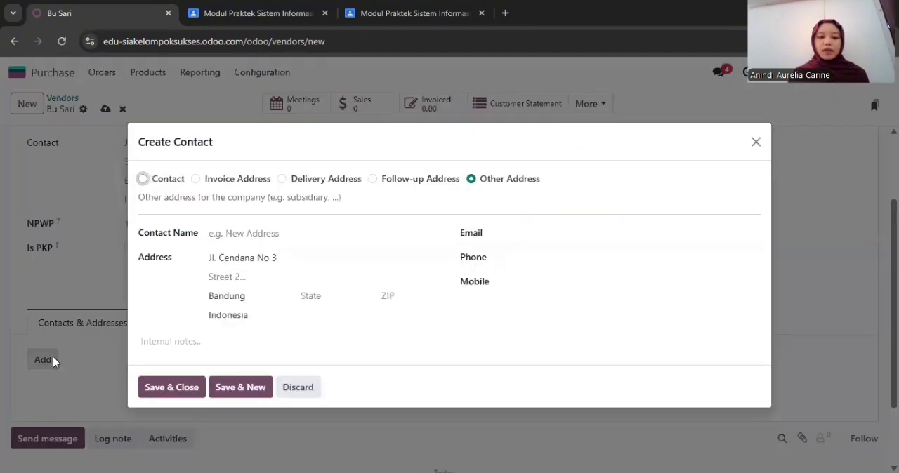
{"action": "left_click", "coordinate": [144, 181]}
{"action": "left_click", "coordinate": [266, 253]}
{"action": "type", "text": "Bu Sari"}
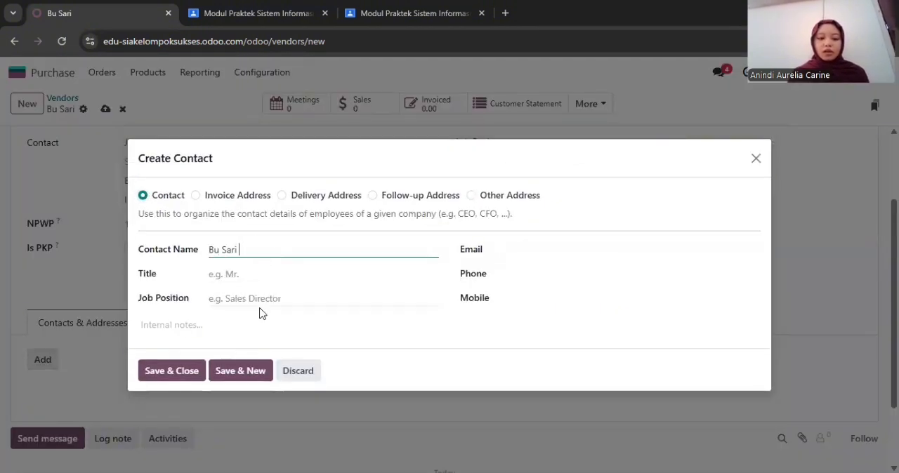
{"action": "left_click", "coordinate": [259, 301]}
{"action": "type", "text": "Manajer Operasional"}
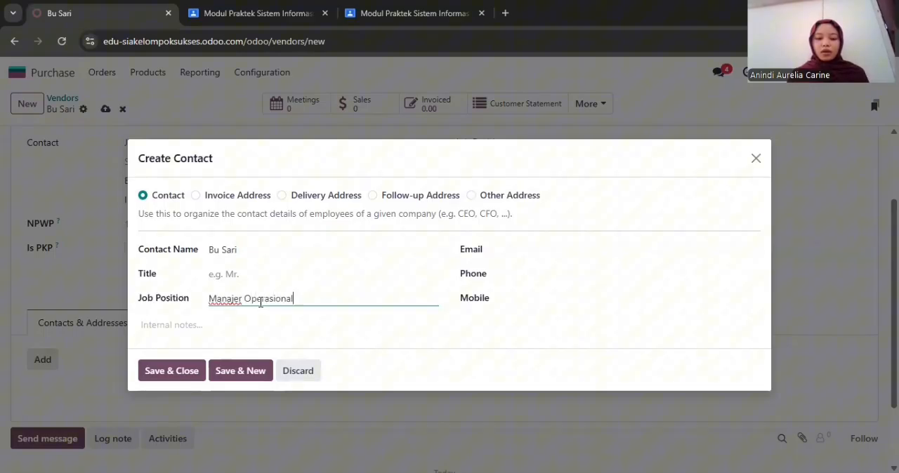
Enter the contact's e-mail address and phone number, and save the contact to the vendor
{"action": "left_click", "coordinate": [530, 249]}
{"action": "type", "text": "s"}
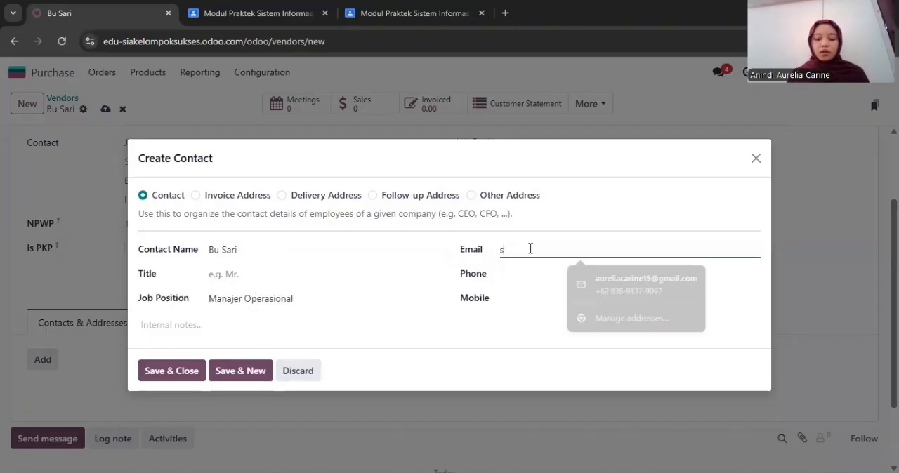
{"action": "type", "text": "ari.supplier@example.com081"}
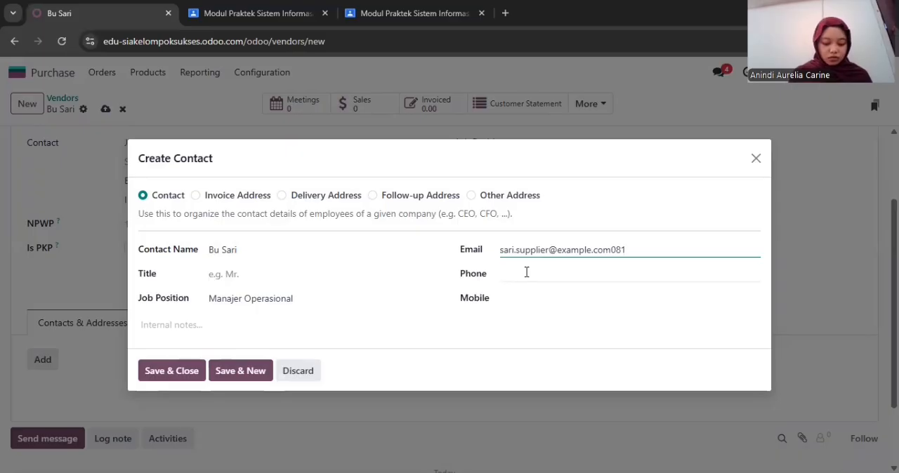
{"action": "key", "text": "BackSpace"}
{"action": "key", "text": "BackSpace"}
{"action": "key", "text": "BackSpace"}
{"action": "left_click", "coordinate": [548, 274]}
{"action": "type", "text": "08145"}
{"action": "left_click", "coordinate": [161, 374]}
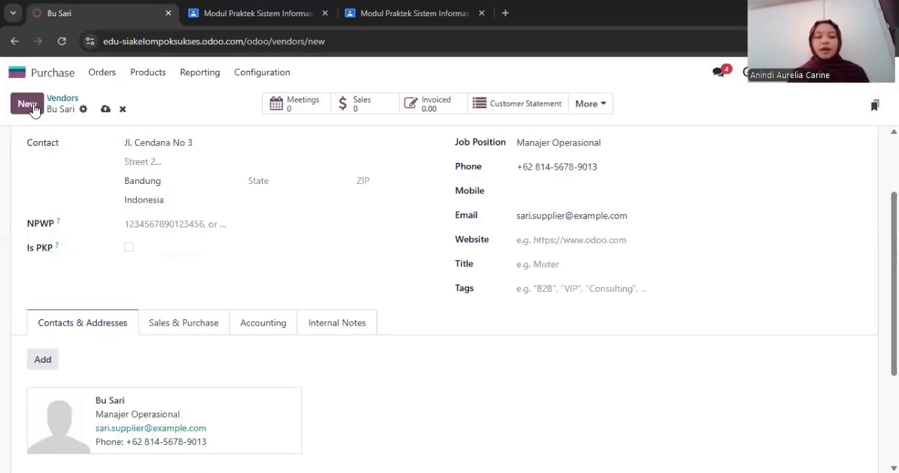
Start the next vendor record as an Individual and enter the vendor's name
{"action": "left_click", "coordinate": [33, 111]}
{"action": "left_click", "coordinate": [64, 160]}
{"action": "left_click", "coordinate": [80, 179]}
{"action": "type", "text": "B"}
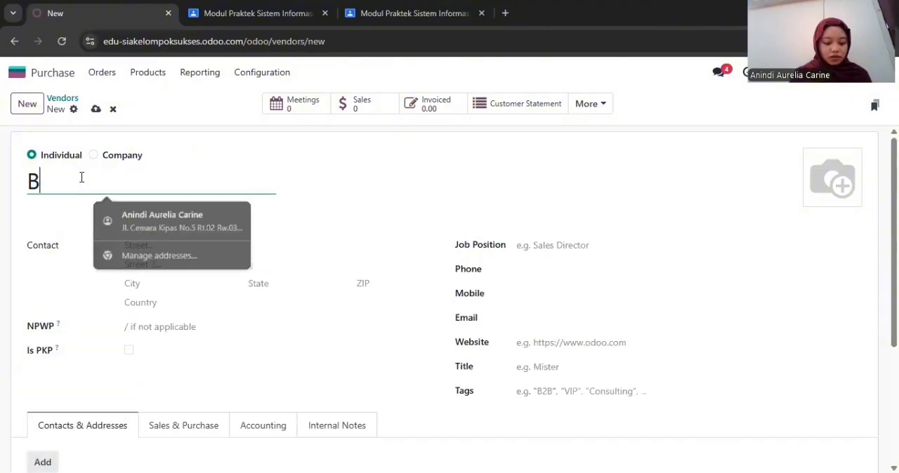
{"action": "type", "text": "u Rina"}
Fill in this vendor's street address and city, and choose Indonesia as the country
{"action": "left_click", "coordinate": [169, 248]}
{"action": "left_click", "coordinate": [168, 283]}
{"action": "type", "text": "Sumedang"}
{"action": "left_click", "coordinate": [168, 302]}
{"action": "type", "text": "Indonesia"}
{"action": "key", "text": "Return"}
Set the vendor's job position to Pemilik Usaha and fill in the phone number and e-mail address
{"action": "left_click", "coordinate": [572, 240]}
{"action": "type", "text": "Pemilik Usaha"}
{"action": "left_click", "coordinate": [560, 269]}
{"action": "type", "text": "0815"}
{"action": "left_click", "coordinate": [528, 320]}
{"action": "type", "text": "rina."}
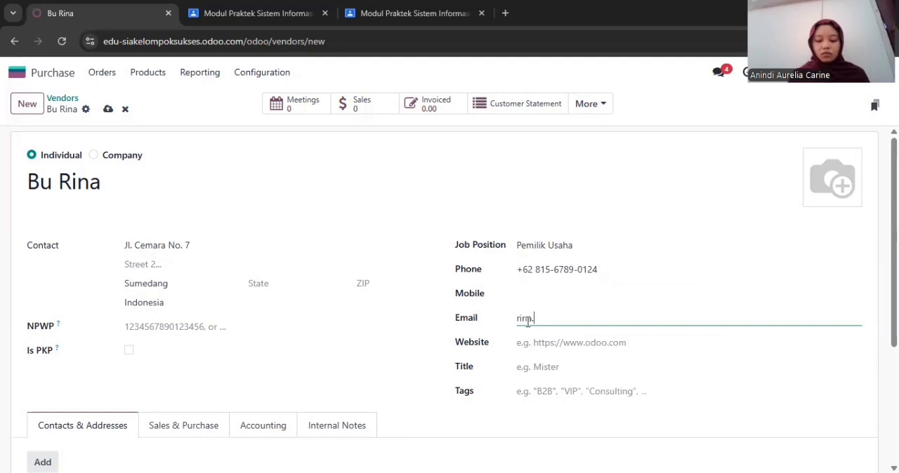
{"action": "type", "text": "supplier@example.com"}
Add an entry of type Contact to the vendor, with the contact's name and job position Pemilik Usaha
{"action": "left_click", "coordinate": [42, 462]}
{"action": "type", "text": "Bu Rina"}
{"action": "left_click", "coordinate": [247, 299]}
{"action": "type", "text": "Pemilik Usaha"}
Fill in the e-mail address and phone number of the new contact and save it
{"action": "left_click", "coordinate": [519, 249]}
{"action": "type", "text": "rina.supplier@example.com08"}
{"action": "key", "text": "BackSpace"}
{"action": "key", "text": "BackSpace"}
{"action": "left_click", "coordinate": [523, 279]}
{"action": "type", "text": "081567890124"}
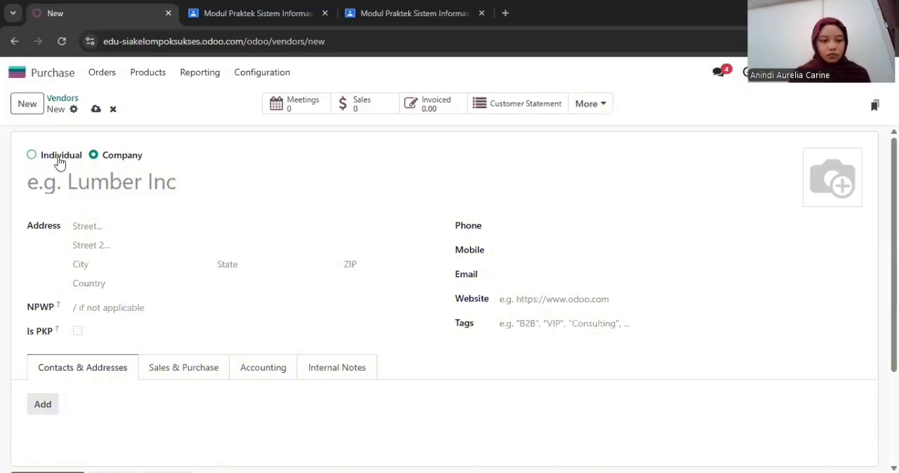
Create one more vendor of type Individual and enter the vendor's name
{"action": "left_click", "coordinate": [57, 156]}
{"action": "left_click", "coordinate": [66, 181]}
{"action": "type", "text": "Bu Ika"}
Fill in the vendor's street address and city, and set the country to Indonesia
{"action": "left_click", "coordinate": [129, 245]}
{"action": "type", "text": "6"}
{"action": "left_click", "coordinate": [148, 287]}
{"action": "type", "text": "Bandung"}
{"action": "left_click", "coordinate": [150, 308]}
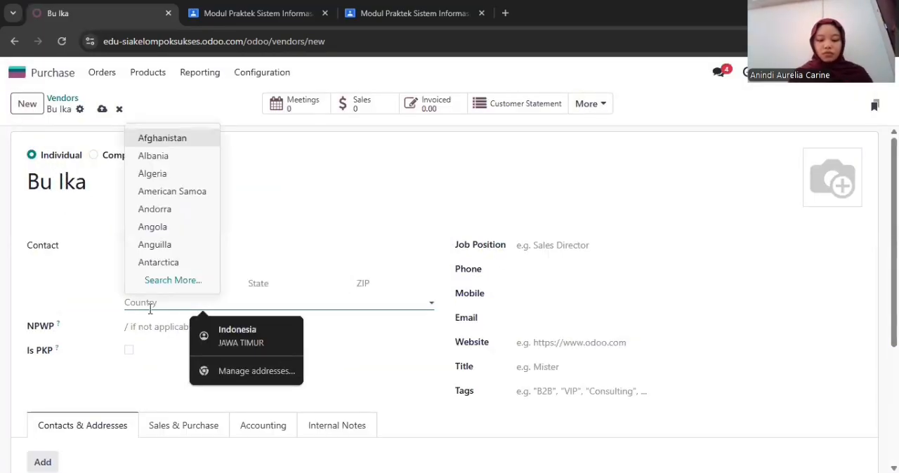
{"action": "type", "text": "Indonesia"}
Set the vendor's job position to Koordinator Produksi and fill in the phone number and e-mail address
{"action": "left_click", "coordinate": [549, 247]}
{"action": "type", "text": "Koordinator Produksi"}
{"action": "left_click", "coordinate": [555, 267]}
{"action": "type", "text": "081678901235"}
{"action": "left_click", "coordinate": [554, 319]}
{"action": "type", "text": "ika.supplier@example.com"}
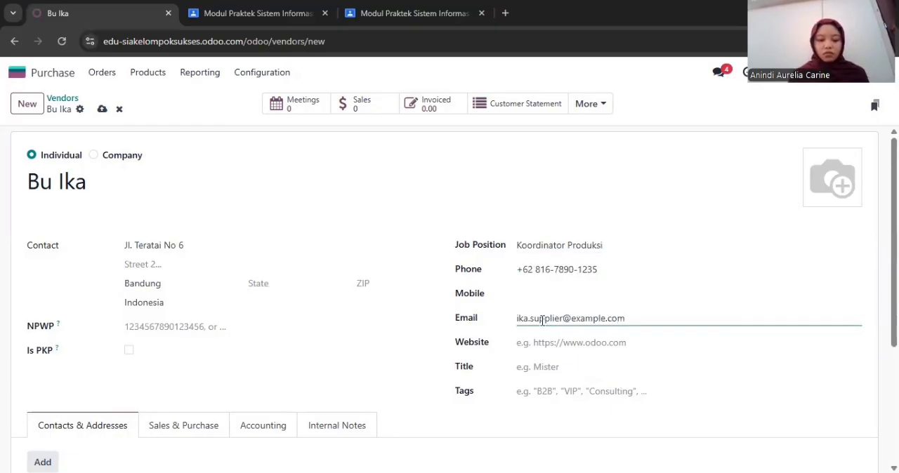
Add an entry of type Contact to the vendor, with the contact's name and job position Koordinator Produksi
{"action": "left_click", "coordinate": [43, 462]}
{"action": "left_click", "coordinate": [259, 255]}
{"action": "type", "text": "Bu Ika"}
{"action": "left_click", "coordinate": [257, 298]}
{"action": "type", "text": "Koordinator Produksi"}
Fill in the e-mail address and phone number of the new contact and save it
{"action": "left_click", "coordinate": [536, 249]}
{"action": "type", "text": "ika.supplier@example.com"}
{"action": "left_click", "coordinate": [527, 274]}
{"action": "type", "text": "081678901235"}
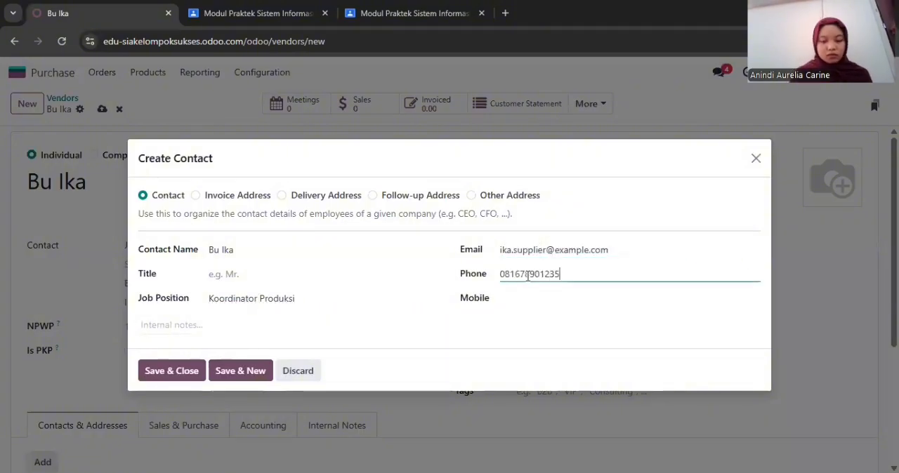
{"action": "left_click", "coordinate": [171, 370]}
Create another vendor of type Individual with the vendor's name, street address, city and country Indonesia
{"action": "left_click", "coordinate": [28, 110]}
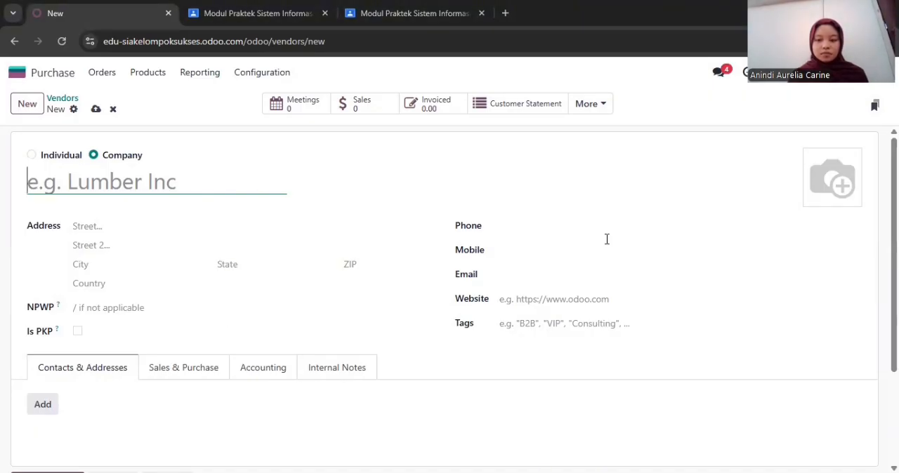
{"action": "type", "text": "Bu Lilis"}
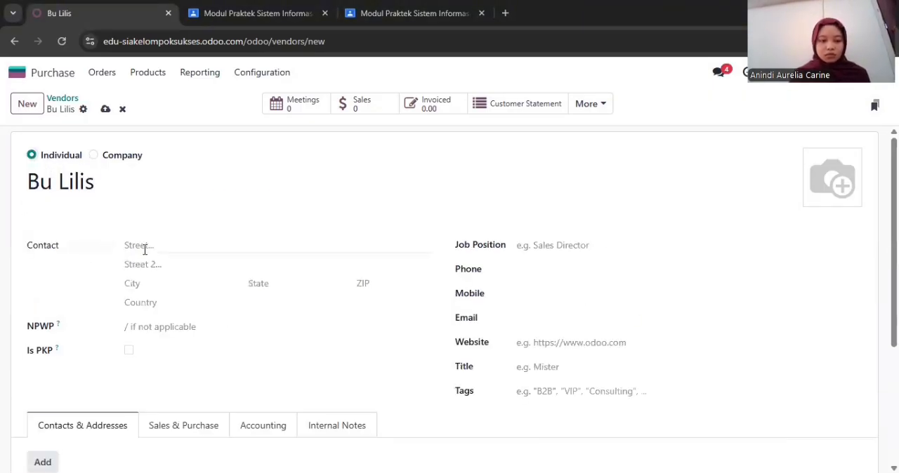
{"action": "left_click", "coordinate": [145, 249]}
{"action": "left_click", "coordinate": [149, 284]}
{"action": "type", "text": "Cimahi"}
{"action": "left_click", "coordinate": [161, 305]}
{"action": "type", "text": "Indonesia"}
{"action": "left_click", "coordinate": [159, 326]}
Set the vendor's job position to Owner and fill in the phone number and e-mail address
{"action": "left_click", "coordinate": [524, 244]}
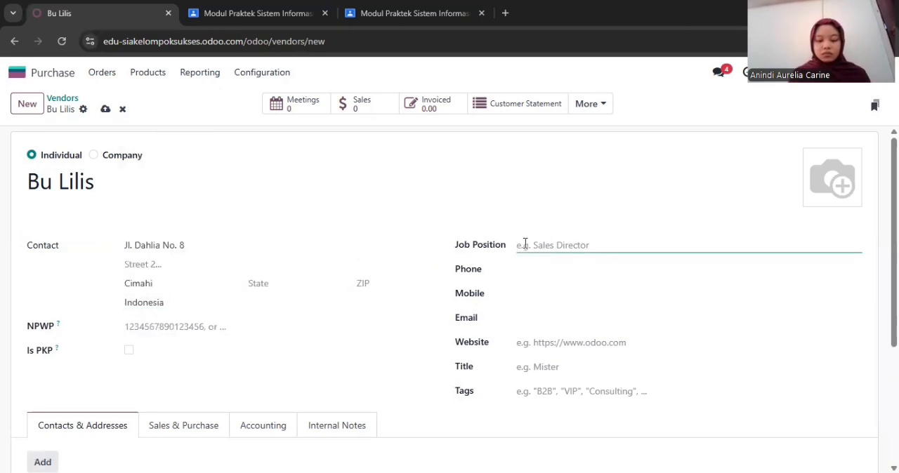
{"action": "type", "text": "Owner0817890123"}
{"action": "key", "text": "BackSpace"}
{"action": "key", "text": "BackSpace"}
{"action": "key", "text": "BackSpace"}
{"action": "key", "text": "BackSpace"}
{"action": "key", "text": "BackSpace"}
{"action": "key", "text": "BackSpace"}
{"action": "key", "text": "BackSpace"}
{"action": "key", "text": "BackSpace"}
{"action": "key", "text": "BackSpace"}
{"action": "key", "text": "BackSpace"}
{"action": "left_click", "coordinate": [525, 273]}
{"action": "type", "text": "0817"}
{"action": "left_click", "coordinate": [527, 320]}
{"action": "type", "text": "lilis.supplier@example.com"}
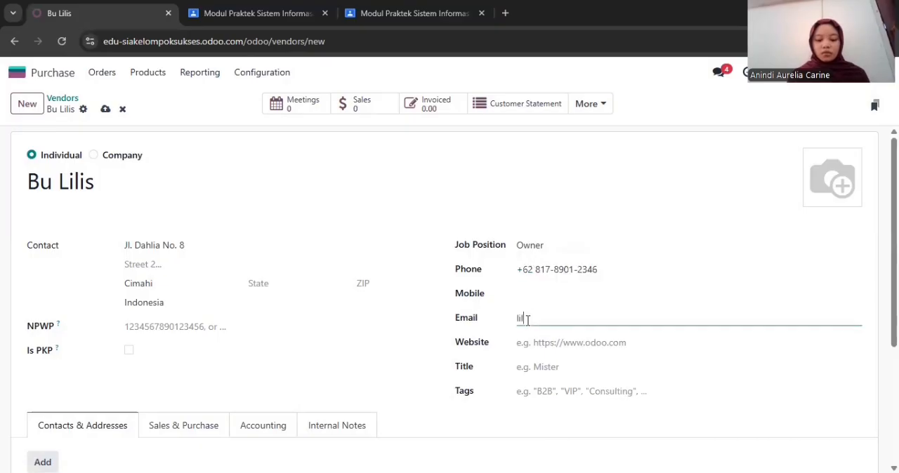
{"action": "left_click", "coordinate": [123, 190]}
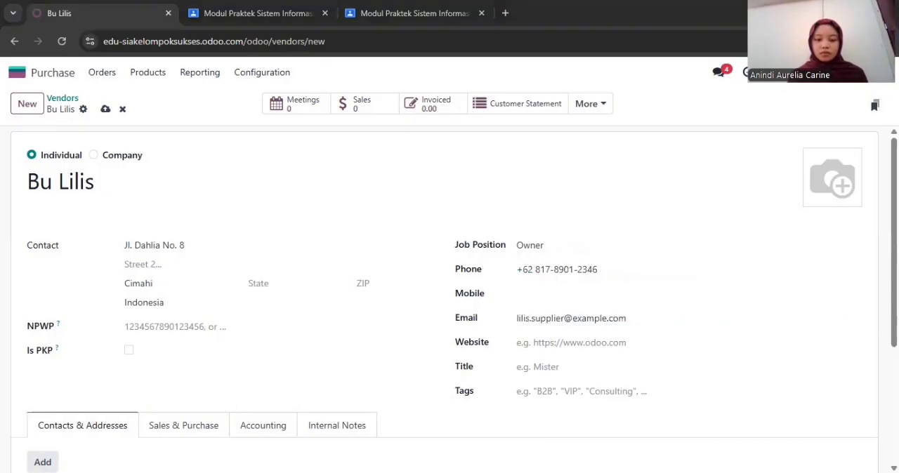
Add an entry of type Contact to the vendor, with the contact's name and job position Owner
{"action": "left_click", "coordinate": [43, 462]}
{"action": "left_click", "coordinate": [168, 181]}
{"action": "left_click", "coordinate": [242, 250]}
{"action": "type", "text": "Bu Lilis"}
{"action": "left_click", "coordinate": [249, 274]}
{"action": "left_click", "coordinate": [318, 298]}
{"action": "type", "text": "Owner"}
Fill in the contact's e-mail address and phone number, then save the contact entry
{"action": "left_click", "coordinate": [530, 249]}
{"action": "type", "text": "lilis.supplier@example.com"}
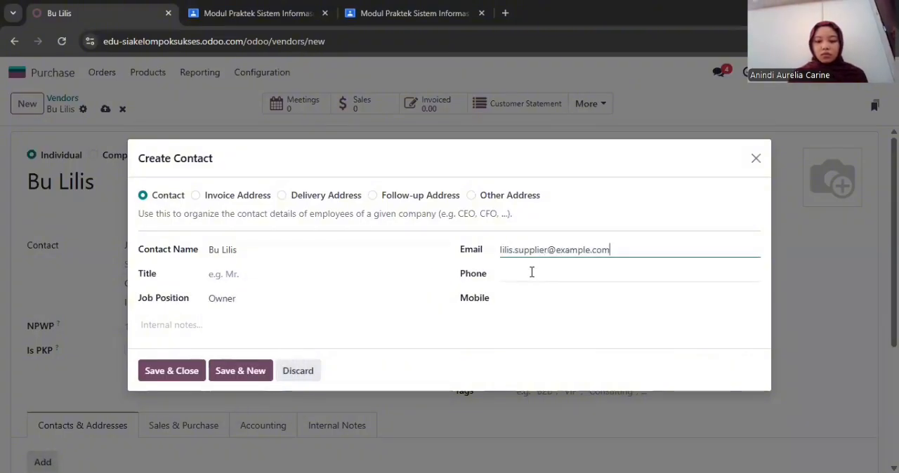
{"action": "type", "text": "081789012"}
{"action": "key", "text": "BackSpace"}
{"action": "key", "text": "BackSpace"}
{"action": "key", "text": "BackSpace"}
{"action": "key", "text": "BackSpace"}
{"action": "key", "text": "BackSpace"}
{"action": "key", "text": "BackSpace"}
{"action": "key", "text": "BackSpace"}
{"action": "key", "text": "BackSpace"}
{"action": "key", "text": "BackSpace"}
{"action": "left_click", "coordinate": [536, 273]}
{"action": "type", "text": "081789012346"}
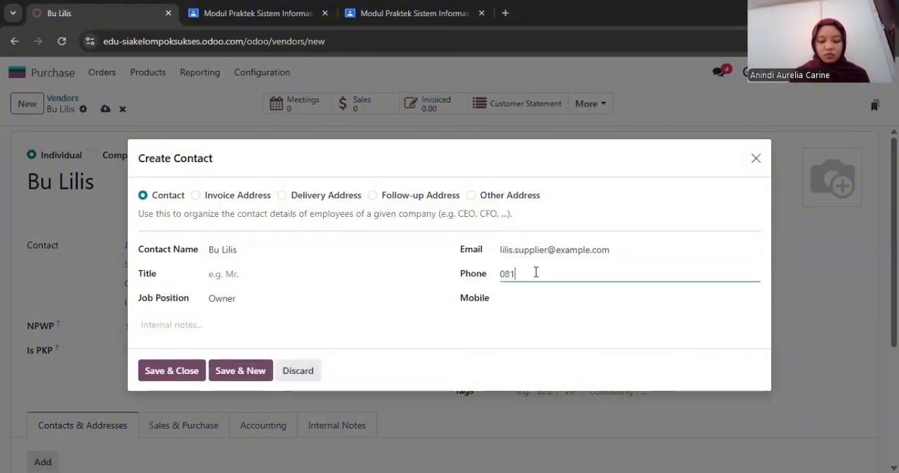
{"action": "left_click", "coordinate": [186, 372]}
Create the next vendor of type Individual with the vendor's name, street address, city and country Indonesia
{"action": "left_click", "coordinate": [27, 103]}
{"action": "left_click", "coordinate": [95, 184]}
{"action": "type", "text": "Pak Budi"}
{"action": "left_click", "coordinate": [146, 246]}
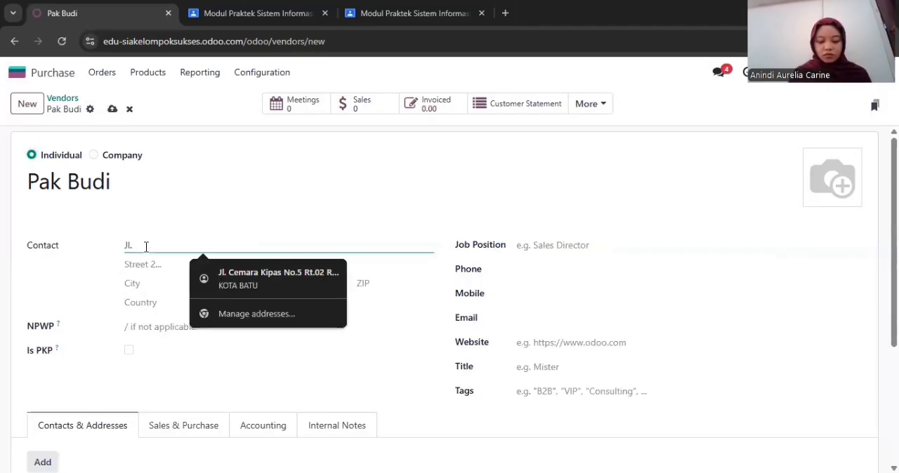
{"action": "left_click", "coordinate": [146, 284]}
{"action": "type", "text": "Batu"}
{"action": "left_click", "coordinate": [146, 302]}
{"action": "type", "text": "In"}
{"action": "left_click", "coordinate": [237, 336]}
Enter Owner as the vendor's job position, along with the phone number and e-mail address
{"action": "left_click", "coordinate": [541, 245]}
{"action": "type", "text": "Owner08189"}
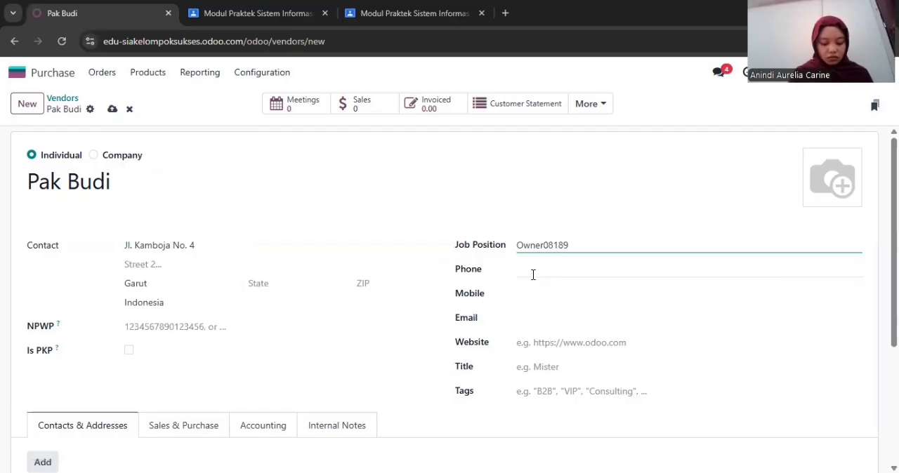
{"action": "left_click", "coordinate": [533, 274]}
{"action": "type", "text": "081890123457"}
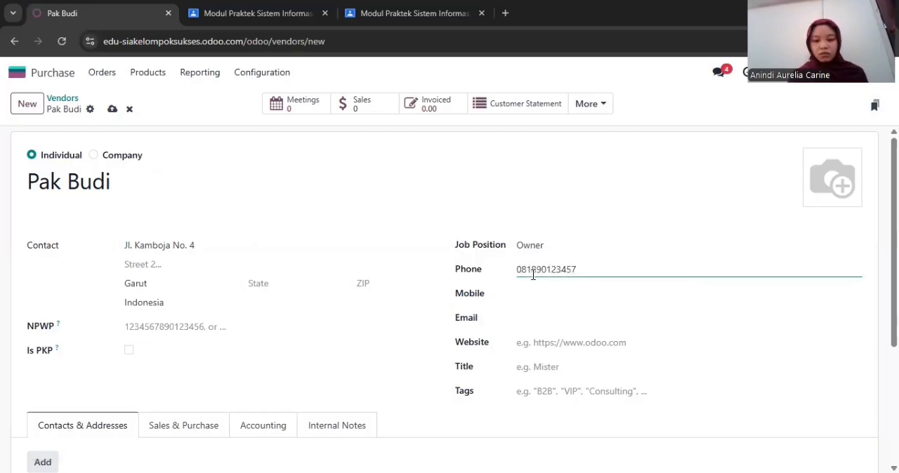
{"action": "left_click", "coordinate": [528, 323]}
{"action": "type", "text": "budi.supplier@example.com"}
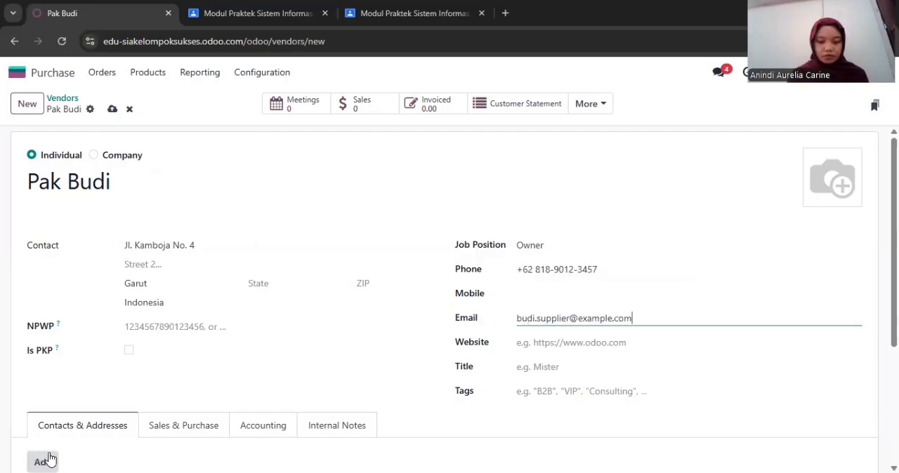
Start a new Contact entry for the vendor with the contact's name and job position Owner
{"action": "left_click", "coordinate": [43, 462]}
{"action": "type", "text": "Pak Nudi"}
{"action": "left_click", "coordinate": [253, 299]}
{"action": "type", "text": "Owner"}
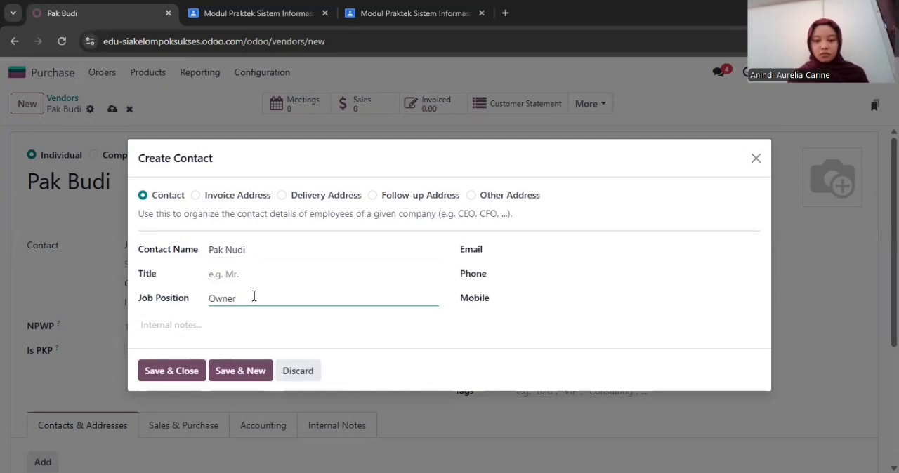
Complete the contact entry with its e-mail address and phone number and save it
{"action": "left_click", "coordinate": [536, 251]}
{"action": "type", "text": "budi.supplier@example.com0818901234"}
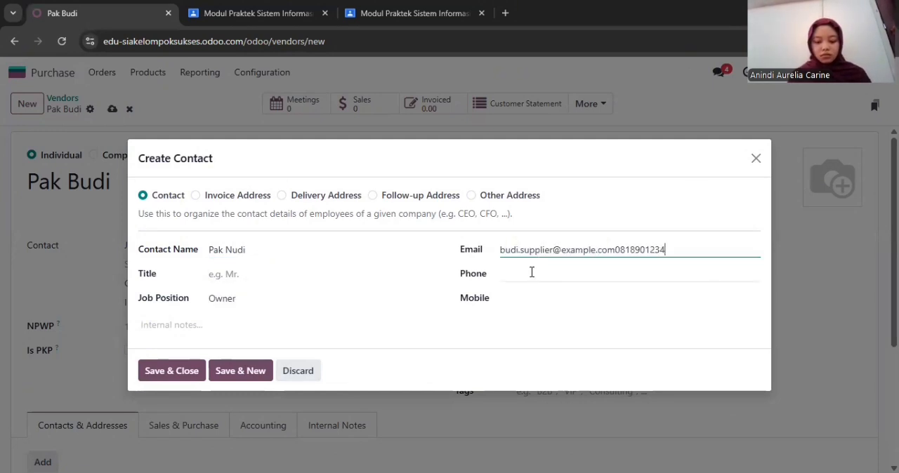
{"action": "key", "text": "BackSpace"}
{"action": "key", "text": "BackSpace"}
{"action": "key", "text": "BackSpace"}
{"action": "key", "text": "BackSpace"}
{"action": "key", "text": "BackSpace"}
{"action": "key", "text": "BackSpace"}
{"action": "key", "text": "BackSpace"}
{"action": "key", "text": "BackSpace"}
{"action": "key", "text": "BackSpace"}
{"action": "key", "text": "BackSpace"}
{"action": "key", "text": "BackSpace"}
{"action": "left_click", "coordinate": [531, 272]}
{"action": "type", "text": "081990123457"}
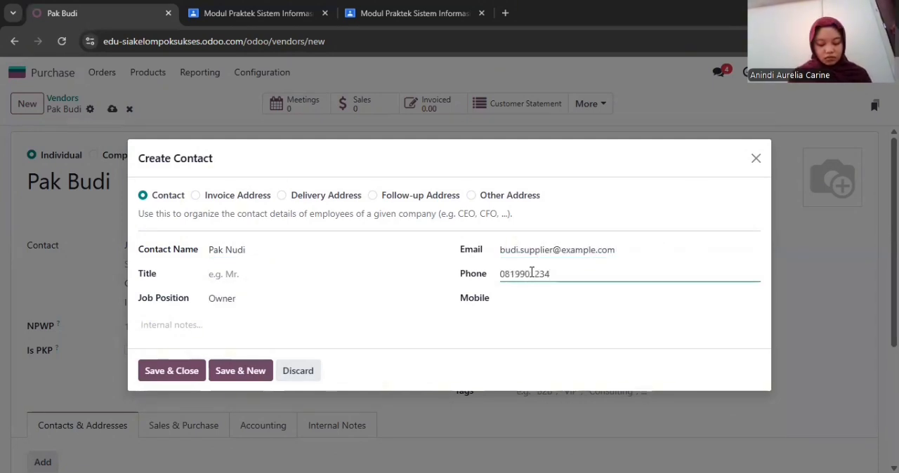
{"action": "left_click", "coordinate": [172, 371]}
Create another Individual vendor with the vendor's name, street address, city and country Indonesia
{"action": "left_click", "coordinate": [27, 103]}
{"action": "left_click", "coordinate": [32, 155]}
{"action": "type", "text": "Bu Mira"}
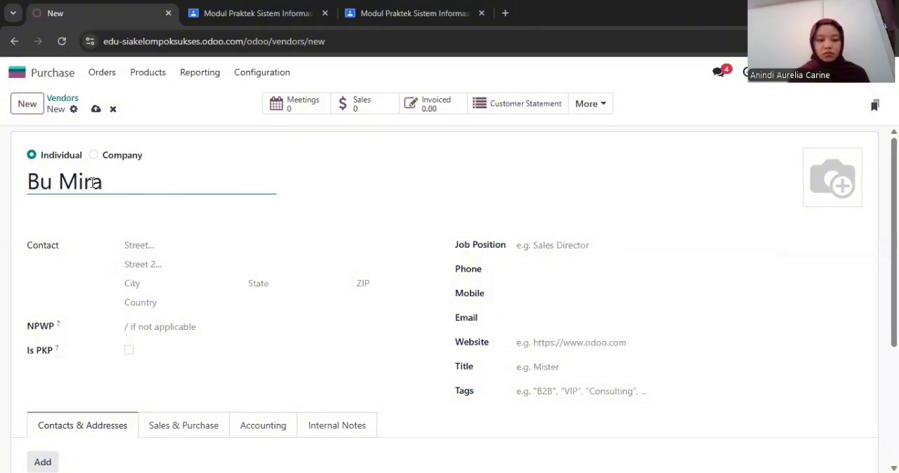
{"action": "left_click", "coordinate": [148, 246]}
{"action": "left_click", "coordinate": [150, 285]}
{"action": "type", "text": "Bandung"}
{"action": "left_click", "coordinate": [153, 302]}
{"action": "type", "text": "Indon"}
{"action": "left_click", "coordinate": [158, 324]}
Set the vendor's job position to Marketing and fill in the phone number and e-mail address
{"action": "left_click", "coordinate": [543, 245]}
{"action": "type", "text": "Marketing08"}
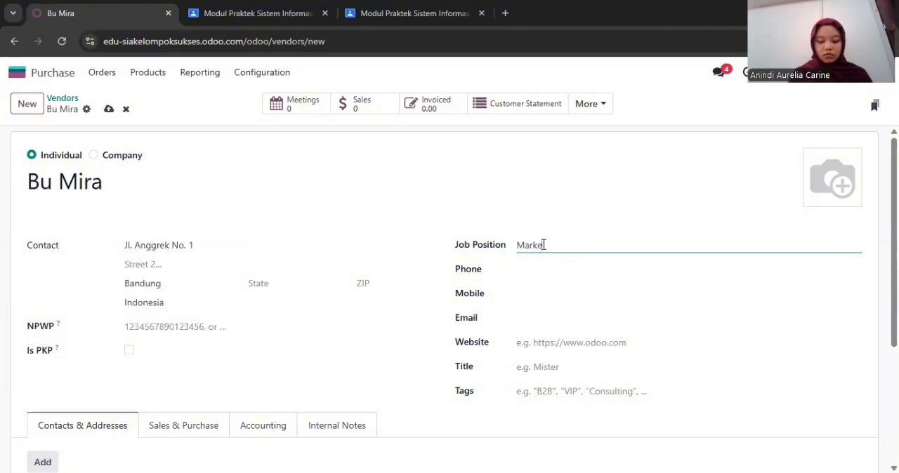
{"action": "left_click", "coordinate": [543, 269]}
{"action": "type", "text": "0819"}
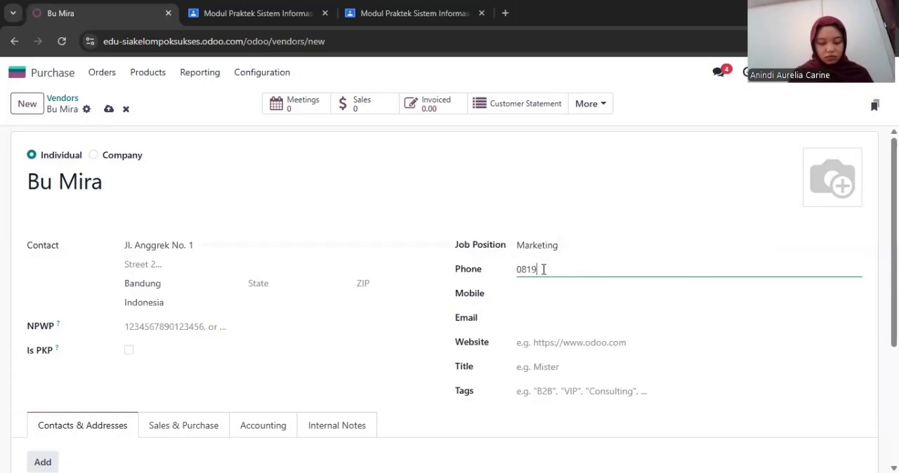
{"action": "type", "text": "01234568"}
{"action": "left_click", "coordinate": [555, 318]}
{"action": "type", "text": "mira.supplier@example.com"}
Add an entry of type Contact to the vendor, with the contact's name and job position Marketing
{"action": "left_click", "coordinate": [42, 462]}
{"action": "left_click", "coordinate": [168, 180]}
{"action": "type", "text": "Bu Mira"}
{"action": "left_click", "coordinate": [259, 298]}
{"action": "type", "text": "Marketing"}
Fill in the Marketing contact's e-mail address and phone number and save the entry
{"action": "left_click", "coordinate": [515, 250]}
{"action": "type", "text": "mira.supplier@example.com"}
{"action": "left_click", "coordinate": [517, 277]}
{"action": "type", "text": "081901234567"}
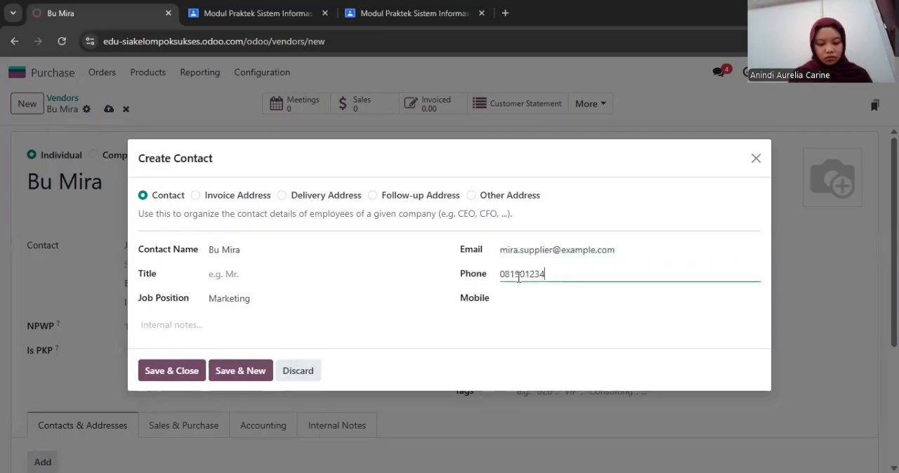
{"action": "left_click", "coordinate": [171, 371]}
Create a further vendor of type Individual with the vendor's name, street address, city and country Indonesia
{"action": "left_click", "coordinate": [37, 114]}
{"action": "type", "text": "Bu Dini"}
{"action": "left_click", "coordinate": [164, 247]}
{"action": "left_click", "coordinate": [157, 284]}
{"action": "left_click", "coordinate": [156, 302]}
{"action": "type", "text": "Indonesia"}
Set the job position of this vendor to Owner and fill in the phone number and e-mail address
{"action": "left_click", "coordinate": [560, 246]}
{"action": "type", "text": "Owner"}
{"action": "left_click", "coordinate": [552, 264]}
{"action": "type", "text": "082012345678"}
{"action": "left_click", "coordinate": [521, 315]}
{"action": "type", "text": "dini.supplier@example.com"}
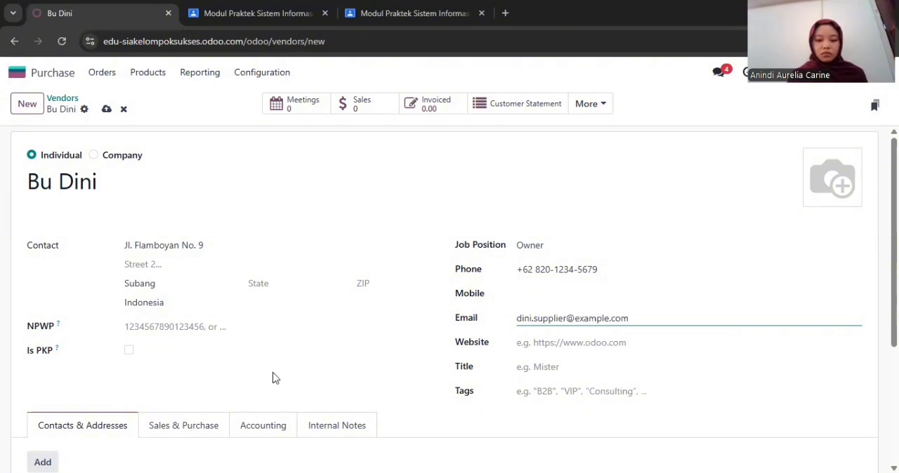
Add a Contact entry to this vendor, giving the contact's name and job position Owner
{"action": "left_click", "coordinate": [42, 462]}
{"action": "type", "text": "Bu Dini"}
{"action": "left_click", "coordinate": [237, 298]}
{"action": "type", "text": "Owner"}
Fill in the e-mail address and phone number of the Owner contact and save the entry
{"action": "left_click", "coordinate": [517, 249]}
{"action": "type", "text": "dini.supplier@example.c"}
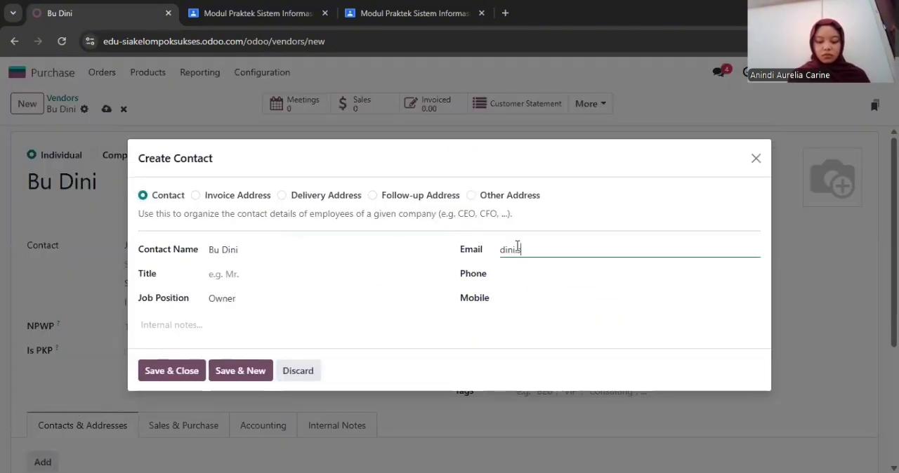
{"action": "type", "text": "om"}
{"action": "left_click", "coordinate": [517, 273]}
{"action": "type", "text": "082012345678"}
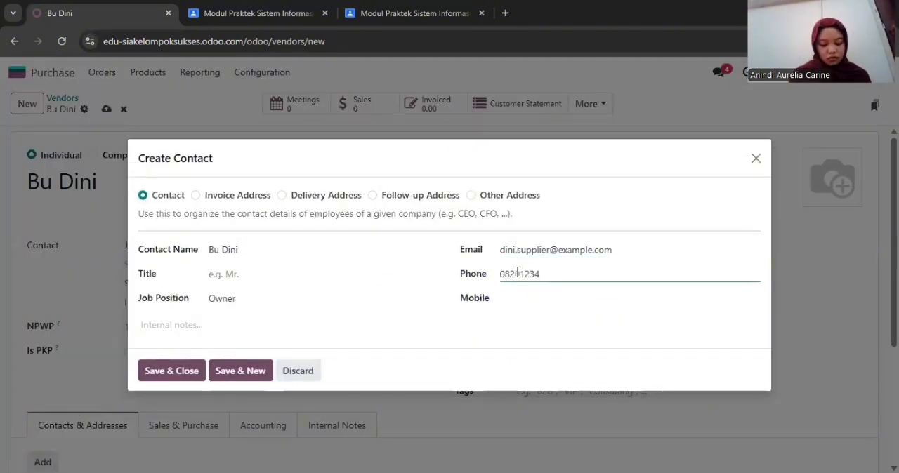
{"action": "left_click", "coordinate": [172, 371]}
Create one more vendor of type Individual with the vendor's name, street address, city and country Indonesia
{"action": "left_click", "coordinate": [19, 105]}
{"action": "left_click", "coordinate": [60, 158]}
{"action": "left_click", "coordinate": [75, 182]}
{"action": "type", "text": "Pak Wahyu"}
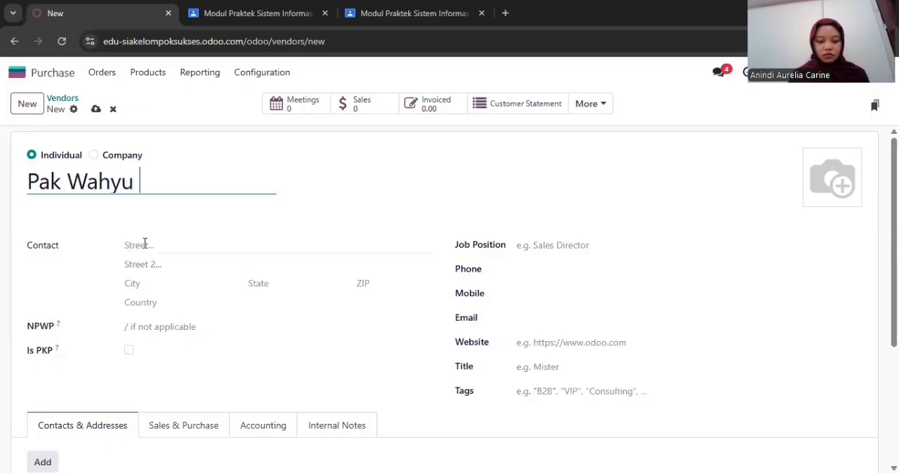
{"action": "left_click", "coordinate": [145, 244]}
{"action": "left_click", "coordinate": [151, 289]}
{"action": "type", "text": "Bandung"}
{"action": "left_click", "coordinate": [152, 302]}
{"action": "type", "text": "Ind"}
{"action": "left_click", "coordinate": [152, 356]}
Set the new vendor's job position to Owner and fill in the phone number and e-mail address
{"action": "left_click", "coordinate": [520, 245]}
{"action": "type", "text": "Owner"}
{"action": "left_click", "coordinate": [529, 264]}
{"action": "type", "text": "082123456789"}
{"action": "left_click", "coordinate": [534, 317]}
{"action": "type", "text": "wahyu.supplier@example.com"}
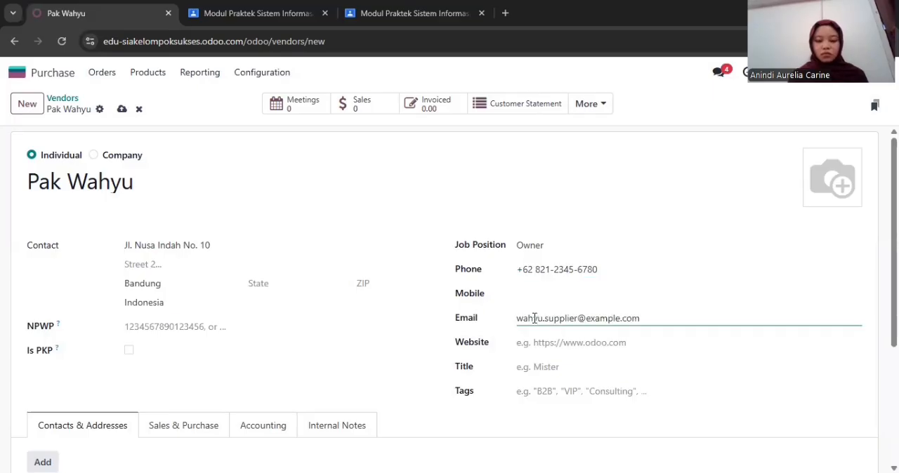
Add a Contact entry to this vendor, with the contact's name and job position Owner
{"action": "left_click", "coordinate": [43, 462]}
{"action": "left_click", "coordinate": [144, 179]}
{"action": "left_click", "coordinate": [247, 251]}
{"action": "type", "text": "Pak Wahyu"}
{"action": "left_click", "coordinate": [246, 297]}
{"action": "type", "text": "Owner"}
Fill in the Owner contact's e-mail address and phone number, and save the entry
{"action": "left_click", "coordinate": [515, 249]}
{"action": "type", "text": "wahyu.supplier@example.com"}
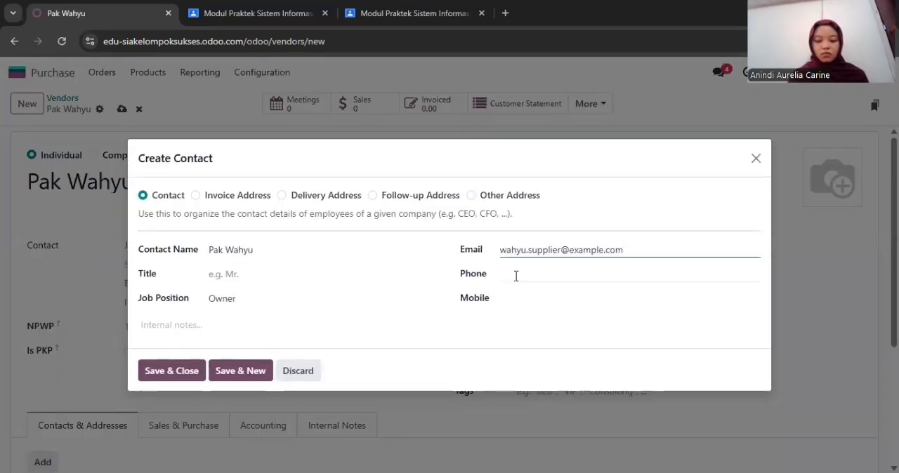
{"action": "type", "text": "082123456780"}
{"action": "key", "text": "BackSpace"}
{"action": "key", "text": "BackSpace"}
{"action": "key", "text": "BackSpace"}
{"action": "key", "text": "BackSpace"}
{"action": "key", "text": "BackSpace"}
{"action": "key", "text": "BackSpace"}
{"action": "key", "text": "BackSpace"}
{"action": "key", "text": "BackSpace"}
{"action": "key", "text": "BackSpace"}
{"action": "key", "text": "BackSpace"}
{"action": "key", "text": "BackSpace"}
{"action": "key", "text": "BackSpace"}
{"action": "left_click", "coordinate": [515, 276]}
{"action": "type", "text": "082123456780"}
{"action": "left_click", "coordinate": [175, 372]}
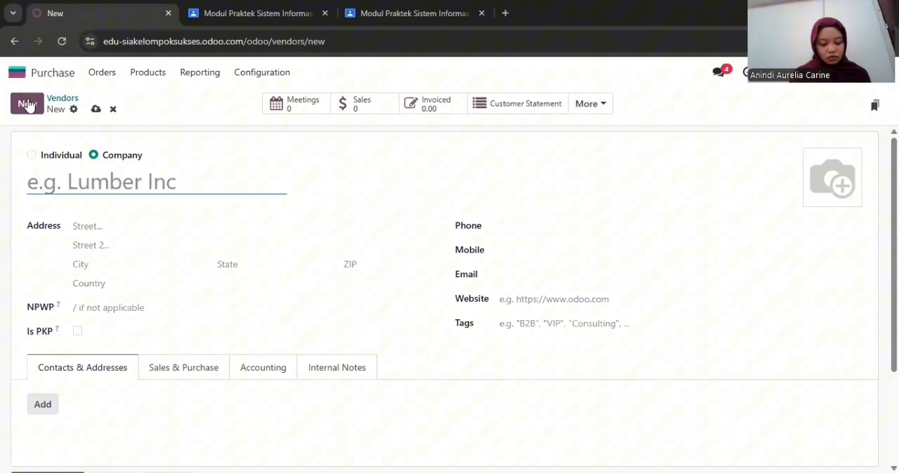
Create another vendor of type Individual with the vendor's name, street address, city and country Indonesia
{"action": "type", "text": "Bu Yuni"}
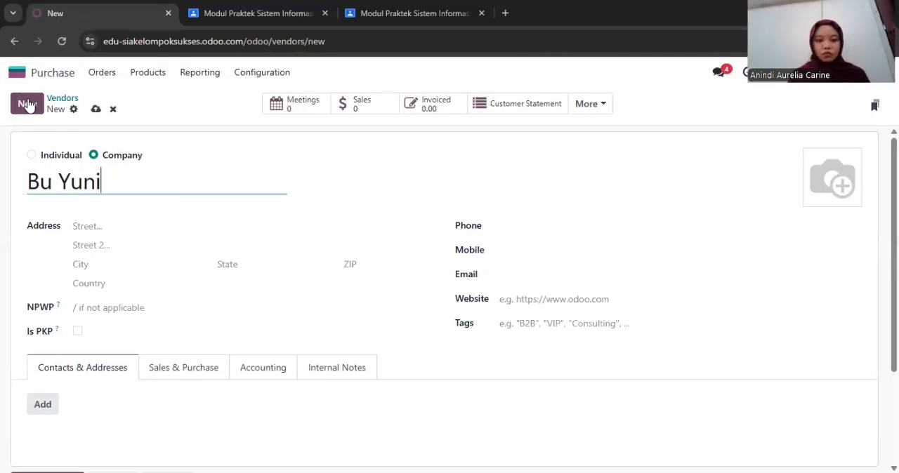
{"action": "left_click", "coordinate": [31, 154]}
{"action": "left_click", "coordinate": [151, 245]}
{"action": "left_click", "coordinate": [155, 283]}
{"action": "left_click", "coordinate": [167, 302]}
{"action": "type", "text": "Indon"}
{"action": "left_click", "coordinate": [163, 323]}
Set the vendor's job position to Manajer Produksi and fill in the phone number and e-mail address
{"action": "left_click", "coordinate": [538, 244]}
{"action": "type", "text": "MAna"}
{"action": "key", "text": "BackSpace"}
{"action": "key", "text": "BackSpace"}
{"action": "key", "text": "BackSpace"}
{"action": "type", "text": "anajer Produksi"}
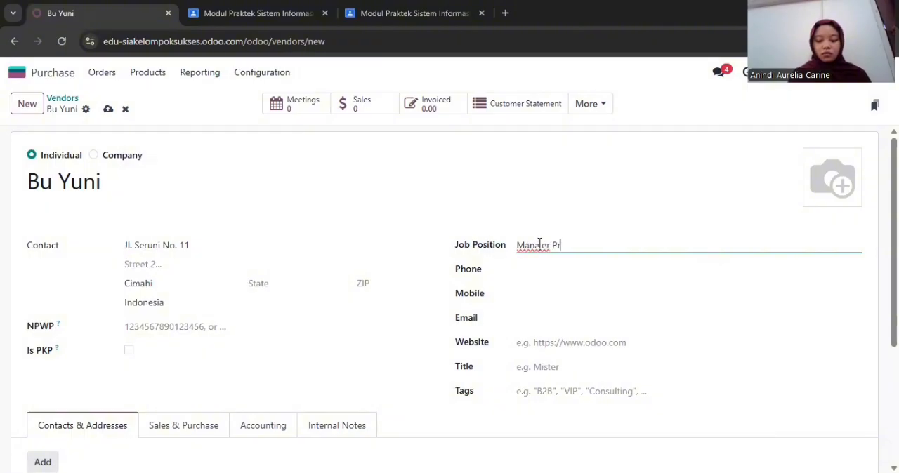
{"action": "left_click", "coordinate": [549, 274]}
{"action": "type", "text": "082234567891"}
{"action": "left_click", "coordinate": [526, 318]}
{"action": "type", "text": "yuni.supplier/"}
{"action": "key", "text": "BackSpace"}
{"action": "type", "text": "@example.com"}
Add a Contact entry to the vendor, giving the contact's name and job position Manajer Produksi
{"action": "left_click", "coordinate": [42, 462]}
{"action": "left_click", "coordinate": [239, 249]}
{"action": "type", "text": "Bu Yuni"}
{"action": "left_click", "coordinate": [239, 295]}
{"action": "type", "text": "Manajer Produksi"}
Enter the e-mail address and phone number of the Manajer Produksi contact and save the entry
{"action": "left_click", "coordinate": [540, 250]}
{"action": "type", "text": "yuni.supplier@example.com"}
{"action": "key", "text": "BackSpace"}
{"action": "left_click", "coordinate": [534, 273]}
{"action": "type", "text": "082234567"}
{"action": "left_click", "coordinate": [175, 371]}
Create one more Individual vendor with the vendor's name, street address, city and country Indonesia
{"action": "left_click", "coordinate": [27, 103]}
{"action": "left_click", "coordinate": [63, 155]}
{"action": "left_click", "coordinate": [77, 182]}
{"action": "type", "text": "Pak Arif"}
{"action": "left_click", "coordinate": [150, 245]}
{"action": "type", "text": "Jl. Bougenville N"}
{"action": "left_click", "coordinate": [163, 282]}
{"action": "type", "text": "Bandung"}
{"action": "left_click", "coordinate": [163, 306]}
{"action": "type", "text": "Indonesia"}
{"action": "left_click", "coordinate": [162, 322]}
Set this vendor's job position to Owner and enter the phone number and e-mail address
{"action": "left_click", "coordinate": [573, 240]}
{"action": "type", "text": "Owner"}
{"action": "left_click", "coordinate": [555, 268]}
{"action": "type", "text": "082345678902"}
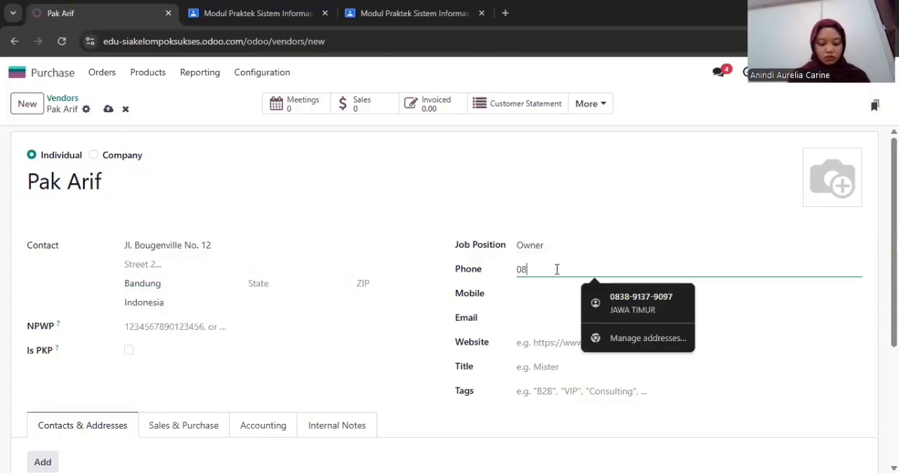
{"action": "left_click", "coordinate": [556, 318]}
{"action": "type", "text": "arif.supplier@example.com"}
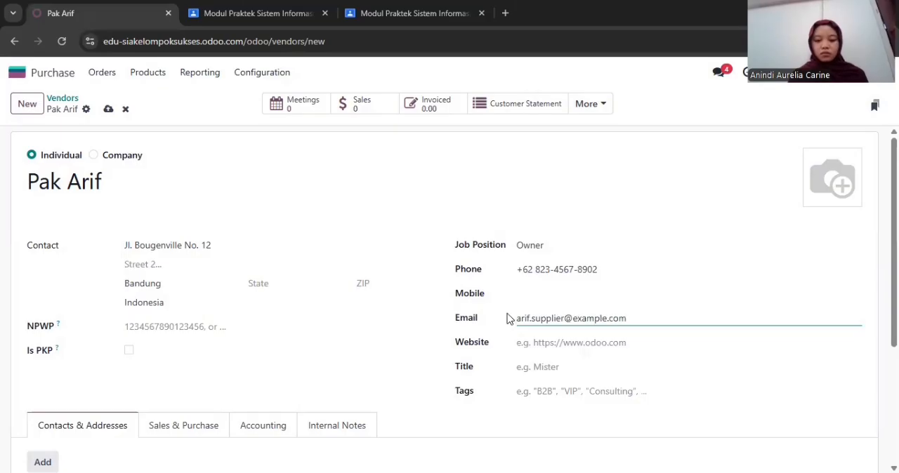
Add a Contact entry for the new vendor with the contact's name and job position Owner
{"action": "left_click", "coordinate": [43, 462]}
{"action": "left_click", "coordinate": [144, 180]}
{"action": "type", "text": "Pak Arif"}
{"action": "left_click", "coordinate": [232, 299]}
{"action": "type", "text": "Owner"}
Enter the e-mail address and phone number for the Owner contact and save the entry
{"action": "left_click", "coordinate": [505, 253]}
{"action": "type", "text": "arif.supplier@example.com"}
{"action": "left_click", "coordinate": [527, 274]}
{"action": "type", "text": "082345678902"}
{"action": "left_click", "coordinate": [162, 372]}
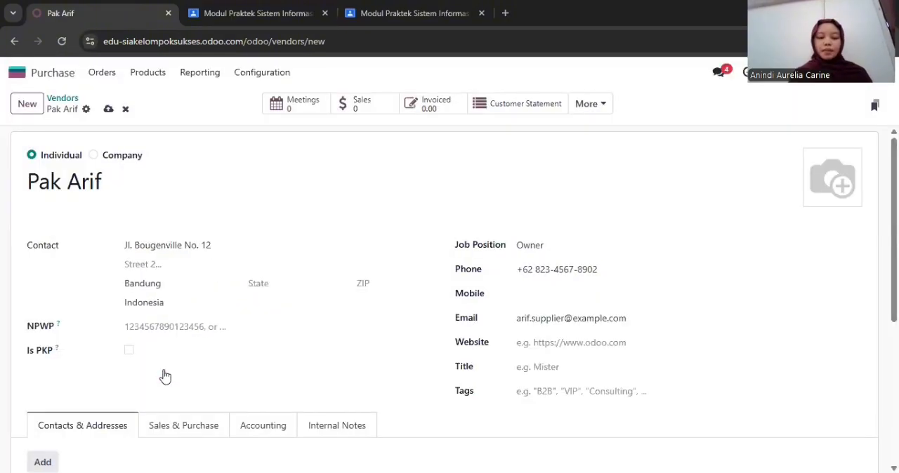
Open the vendor list and look over the registered vendors and their contacts
{"action": "left_click", "coordinate": [106, 73]}
{"action": "left_click", "coordinate": [114, 138]}
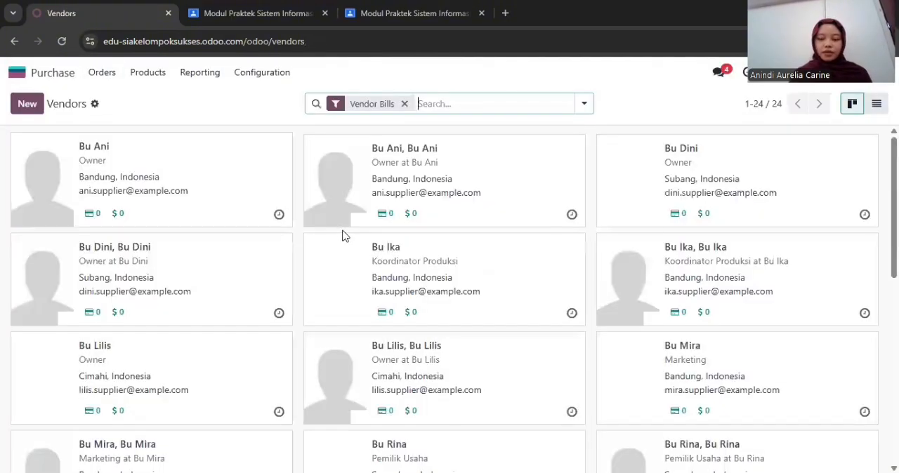
{"action": "scroll", "coordinate": [344, 236], "scroll_direction": "down", "scroll_amount": 5}
{"action": "scroll", "coordinate": [343, 236], "scroll_direction": "up", "scroll_amount": 6}
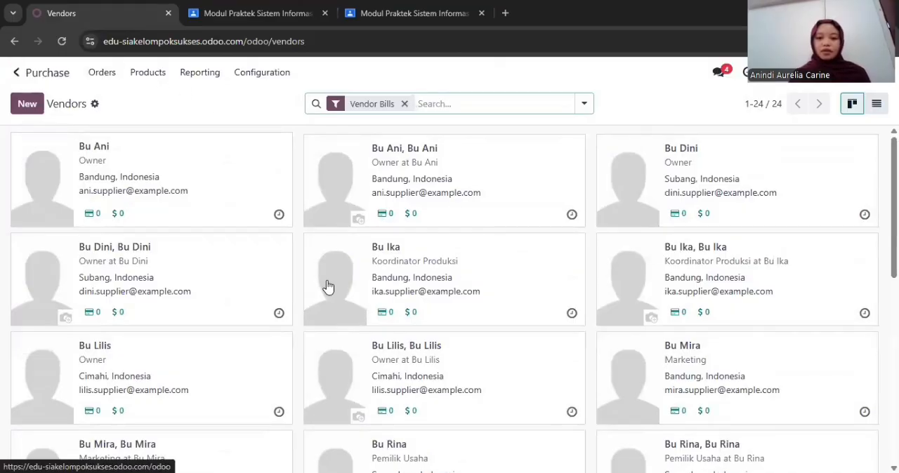
Switch to the Sales app and open its customer list
{"action": "left_click", "coordinate": [55, 80]}
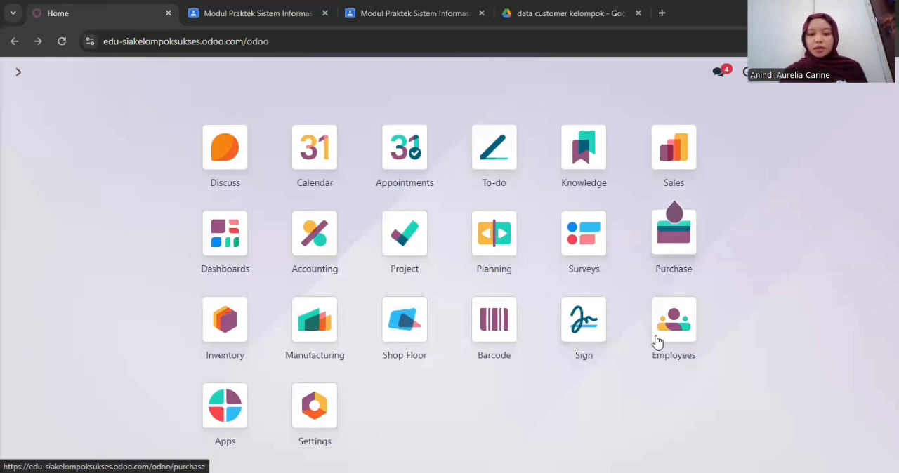
{"action": "left_click", "coordinate": [676, 173]}
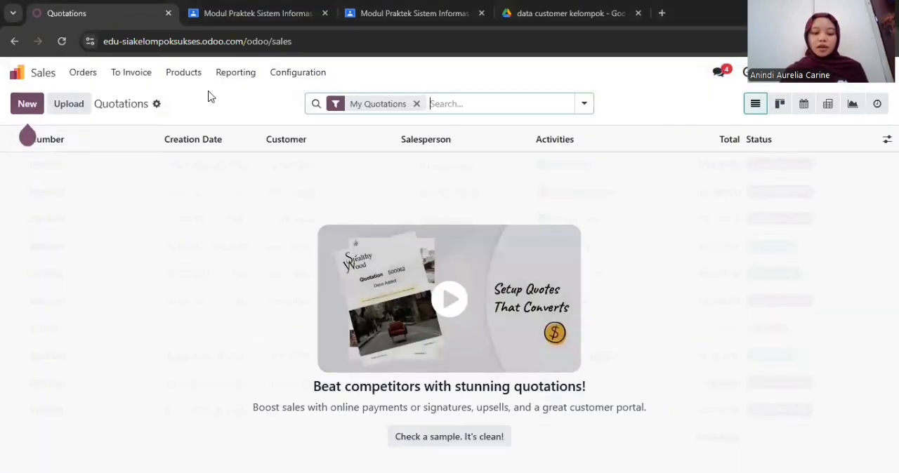
{"action": "left_click", "coordinate": [87, 73]}
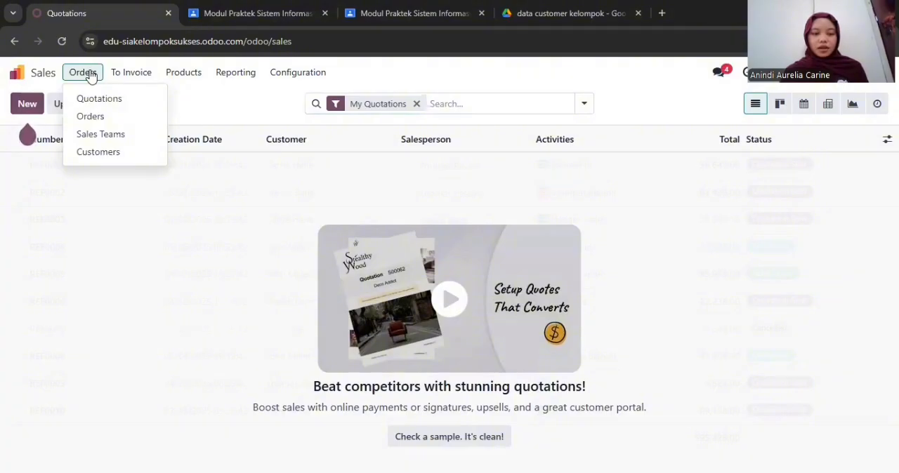
{"action": "left_click", "coordinate": [98, 152]}
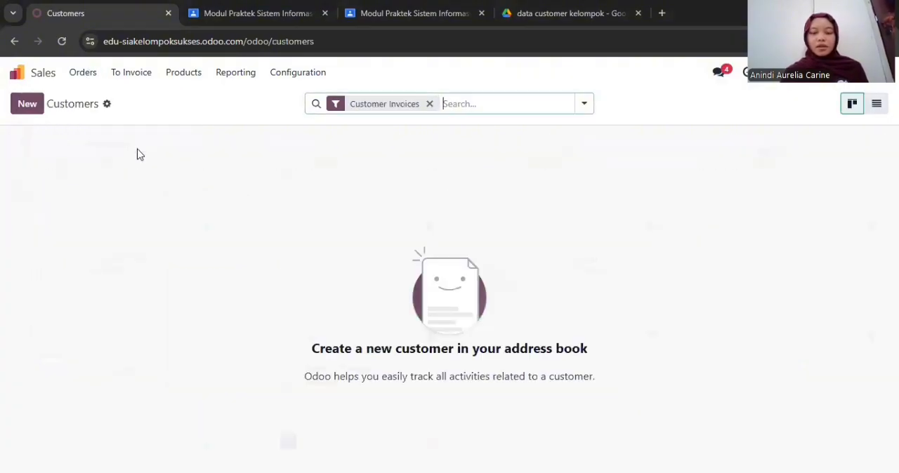
Create a customer of type Individual with the customer's name, street address, city and country Indonesia
{"action": "left_click", "coordinate": [31, 105]}
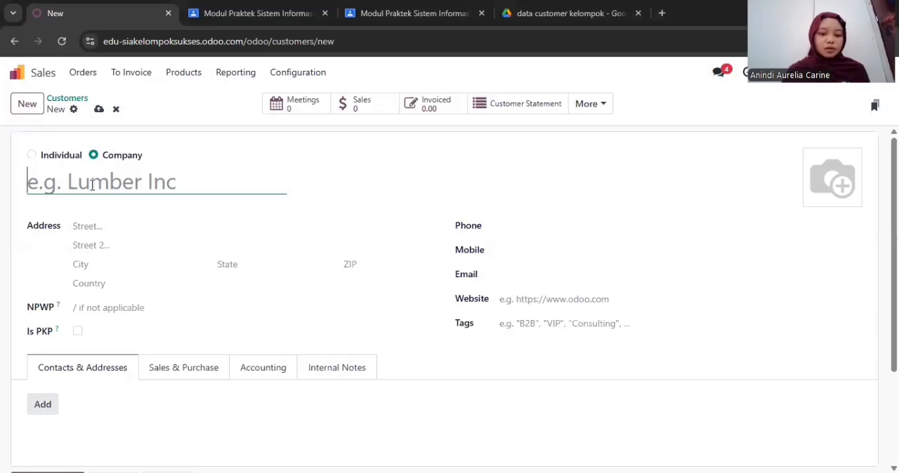
{"action": "type", "text": "Ibu Lina"}
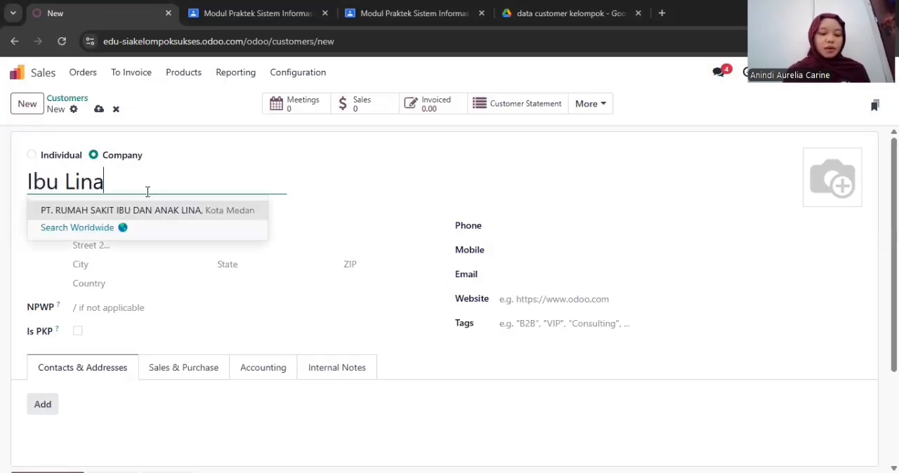
{"action": "left_click", "coordinate": [51, 157]}
{"action": "left_click", "coordinate": [140, 247]}
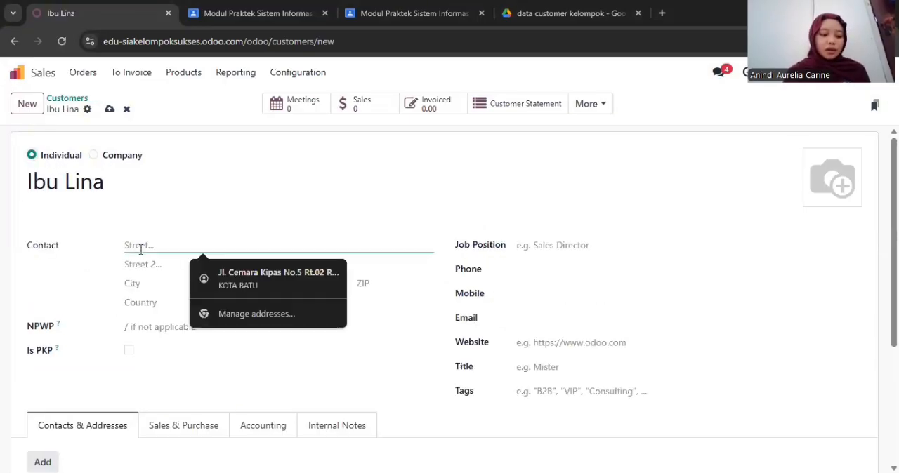
{"action": "type", "text": "Jl. Pe"}
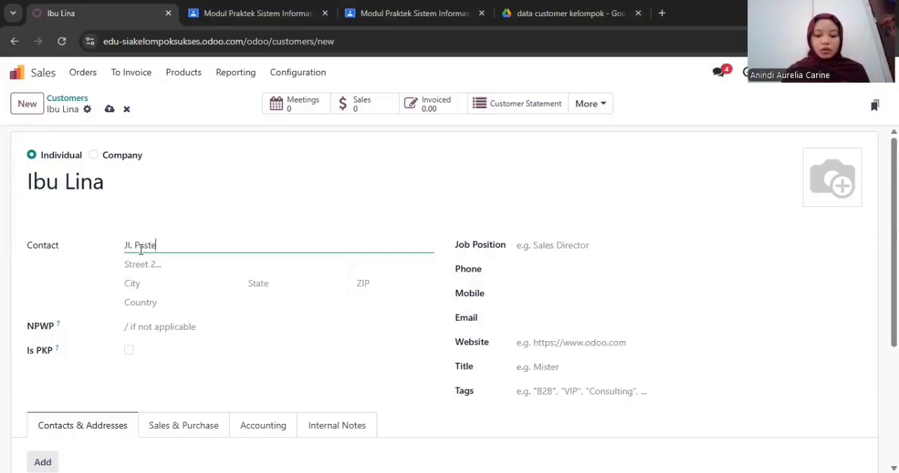
{"action": "left_click", "coordinate": [137, 286]}
{"action": "type", "text": "Bandung"}
{"action": "left_click", "coordinate": [137, 300]}
{"action": "type", "text": "Ind"}
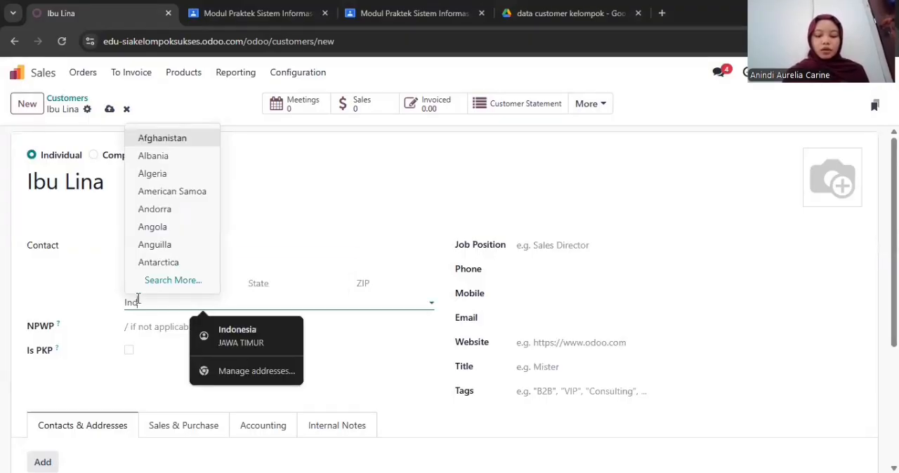
{"action": "type", "text": "onesia"}
{"action": "left_click", "coordinate": [154, 325]}
Set the customer's job position to Ibu Rumah Tangga and fill in the phone number and e-mail address
{"action": "left_click", "coordinate": [531, 245]}
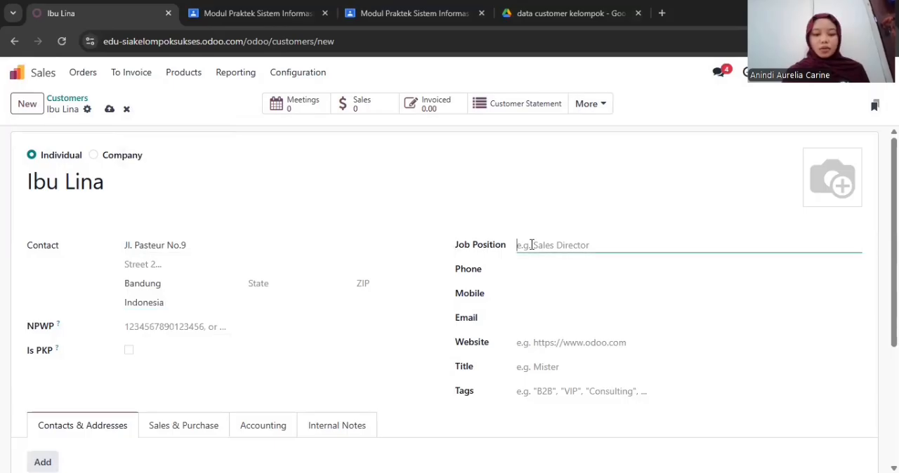
{"action": "type", "text": "Ibu Rumah Tangga"}
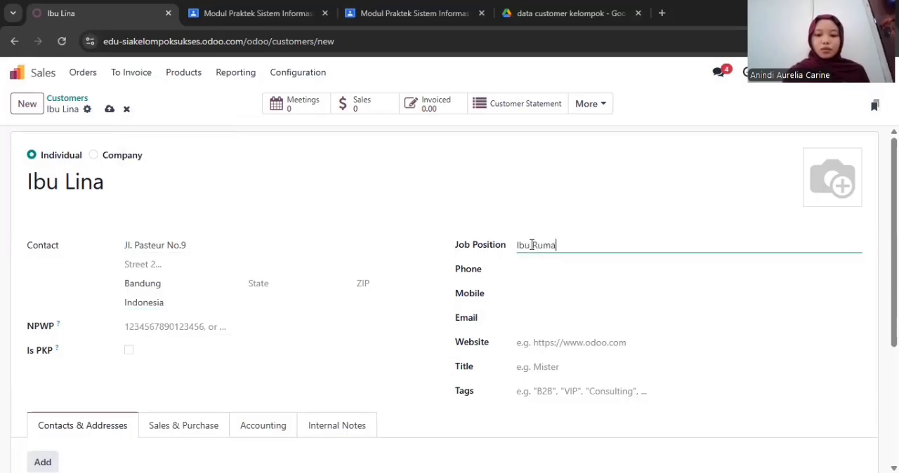
{"action": "left_click", "coordinate": [533, 276]}
{"action": "type", "text": "082456789012"}
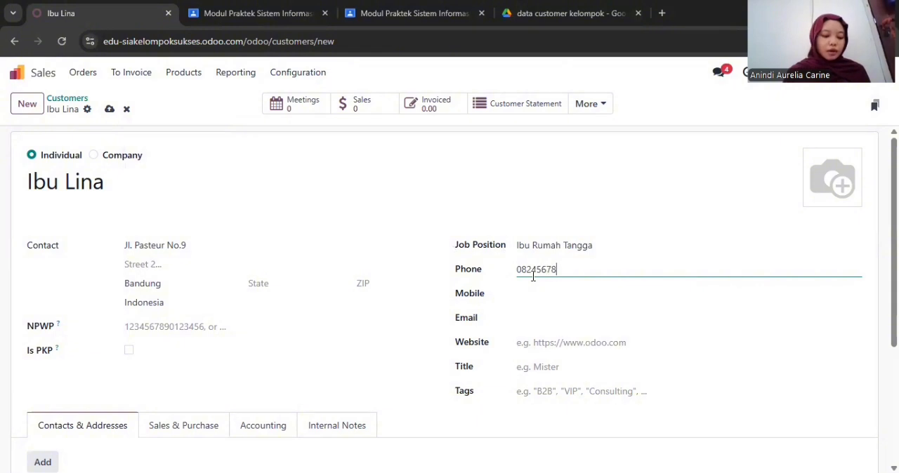
{"action": "left_click", "coordinate": [545, 315]}
{"action": "type", "text": "lina.customer@example.com"}
Add a Contact entry to the customer, giving the contact's name and job position Ibu Rumah Tangga
{"action": "scroll", "coordinate": [545, 319], "scroll_direction": "down", "scroll_amount": 2}
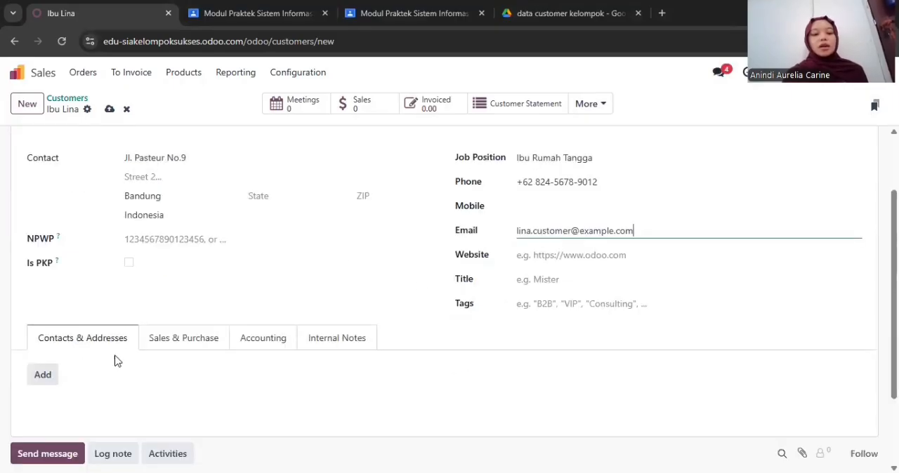
{"action": "scroll", "coordinate": [119, 356], "scroll_direction": "down", "scroll_amount": 1}
{"action": "left_click", "coordinate": [50, 343]}
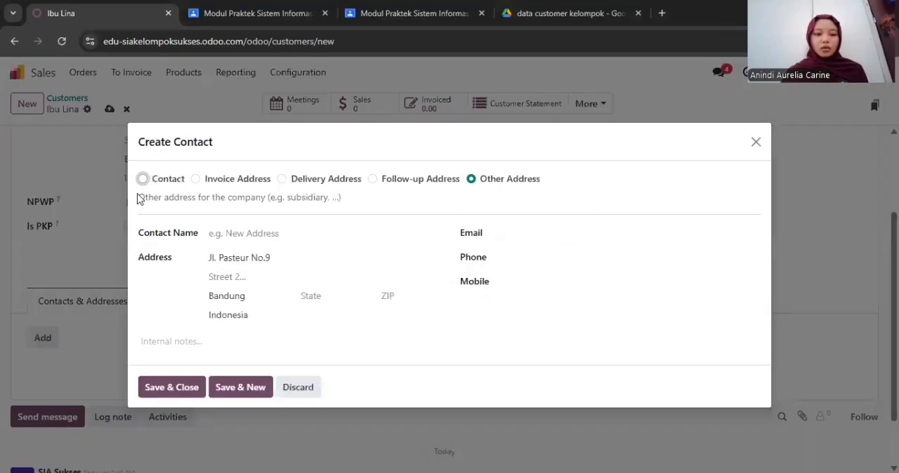
{"action": "left_click", "coordinate": [144, 179]}
{"action": "left_click", "coordinate": [273, 251]}
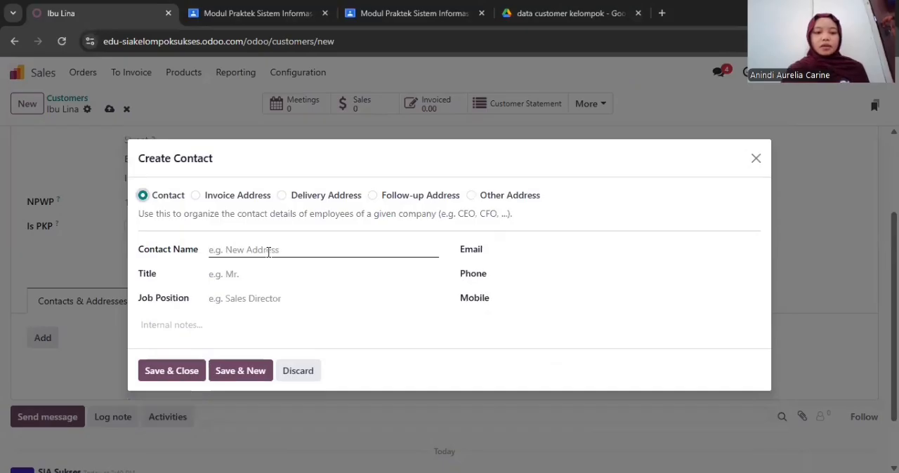
{"action": "type", "text": "Ibu Lina"}
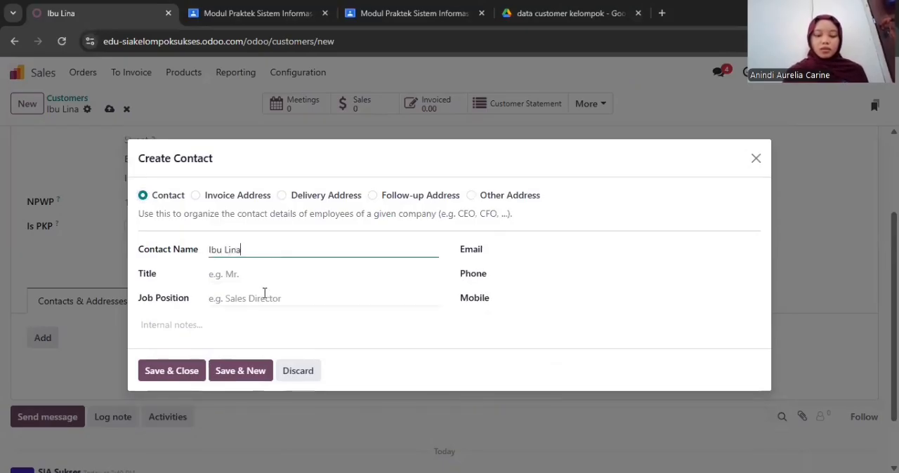
{"action": "left_click", "coordinate": [264, 293]}
{"action": "type", "text": "Ibu Rumah Tangga"}
Fill in the e-mail address and phone number of the customer's contact and save the entry
{"action": "left_click", "coordinate": [531, 253]}
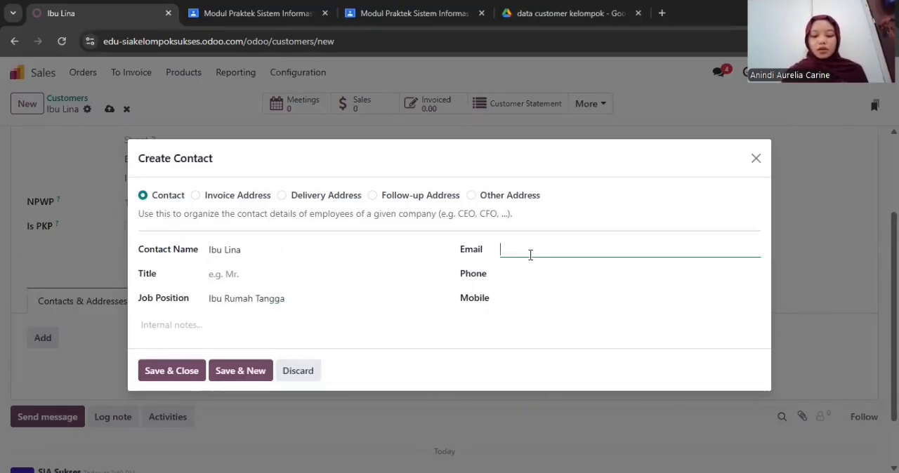
{"action": "type", "text": "lina.customer."}
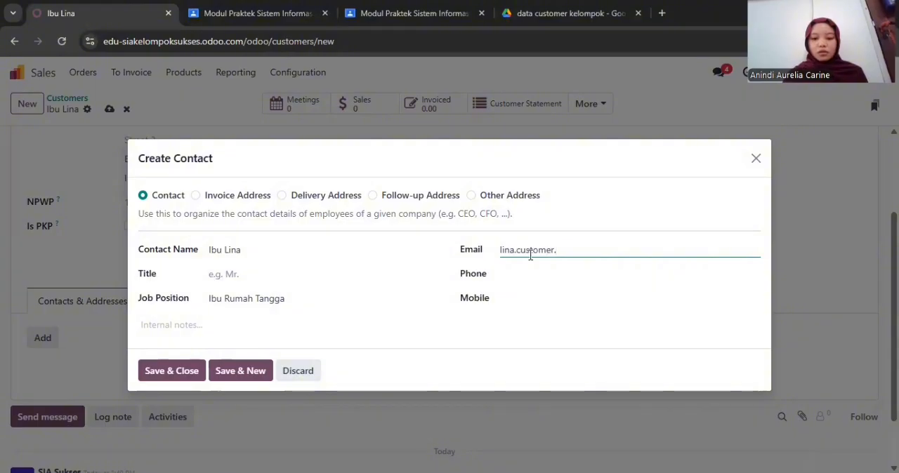
{"action": "type", "text": "@example.com"}
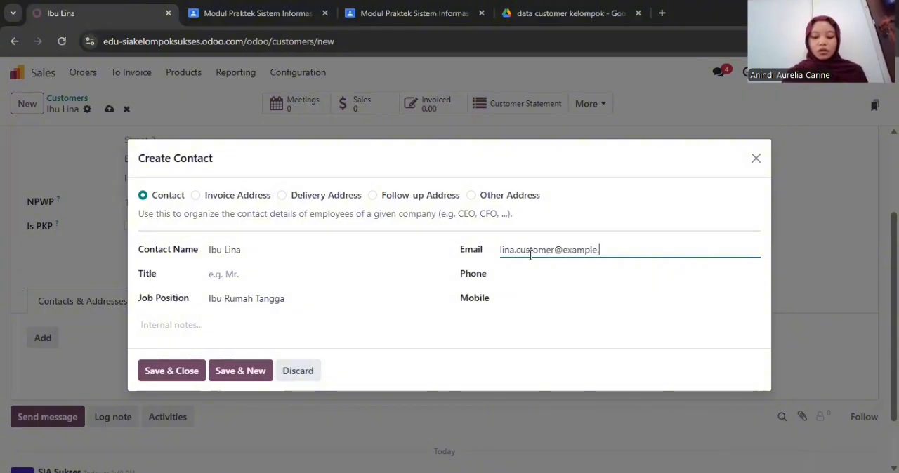
{"action": "left_click", "coordinate": [530, 272]}
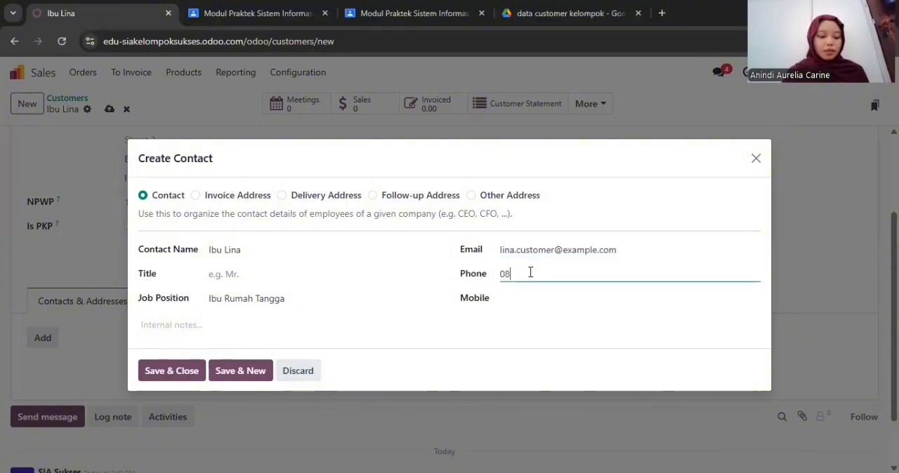
{"action": "type", "text": "082456789012"}
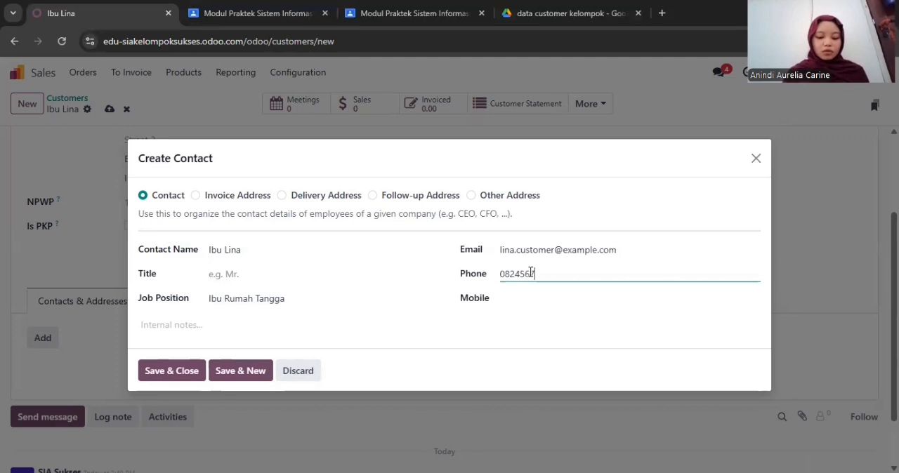
{"action": "left_click", "coordinate": [175, 380]}
Review the customer's Sales & Purchase settings, including payment terms, pricelist and fiscal information
{"action": "scroll", "coordinate": [185, 315], "scroll_direction": "down", "scroll_amount": 1}
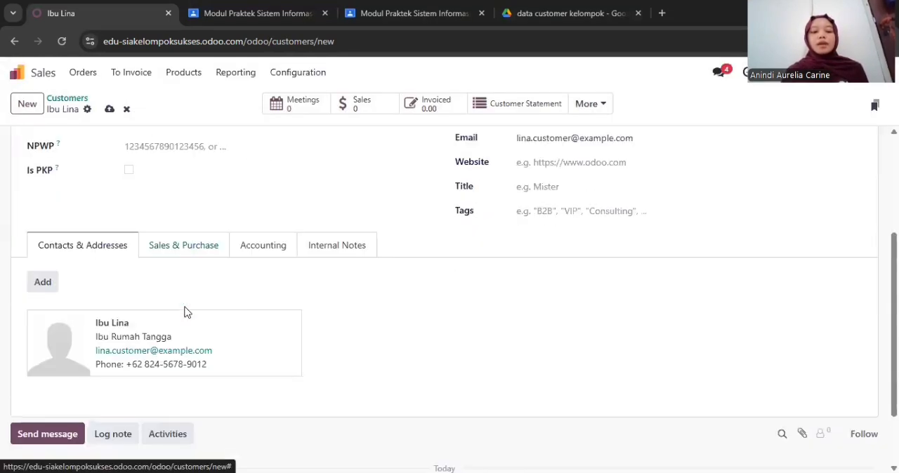
{"action": "left_click", "coordinate": [198, 247]}
{"action": "scroll", "coordinate": [199, 246], "scroll_direction": "down", "scroll_amount": 1}
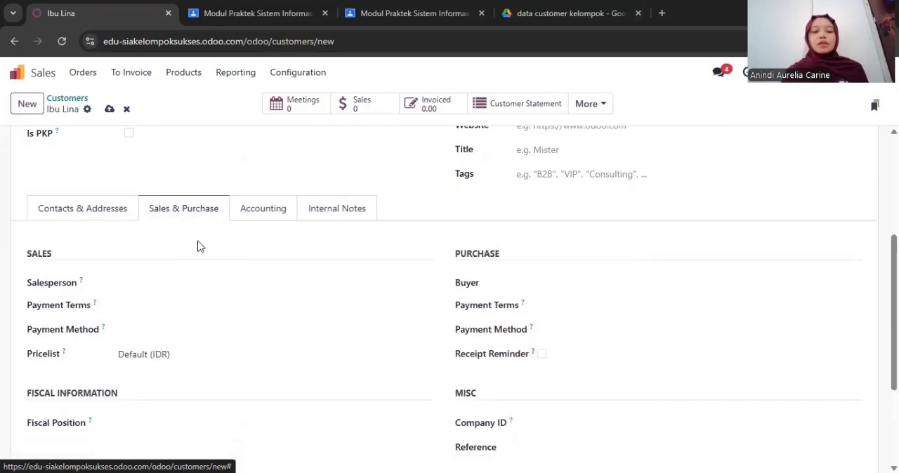
{"action": "scroll", "coordinate": [198, 246], "scroll_direction": "down", "scroll_amount": 1}
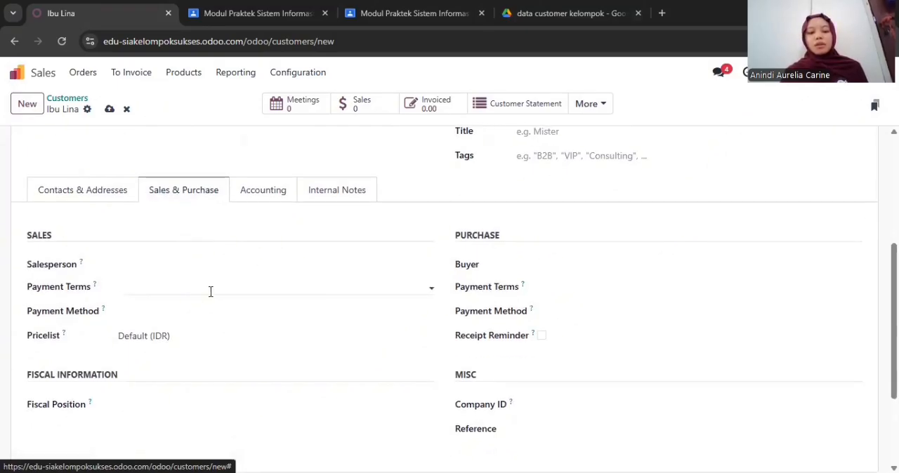
{"action": "scroll", "coordinate": [210, 291], "scroll_direction": "down", "scroll_amount": 3}
{"action": "scroll", "coordinate": [297, 308], "scroll_direction": "up", "scroll_amount": 3}
Check the customer's accounting settings, including the Account Receivable and Account Payable entries
{"action": "left_click", "coordinate": [281, 238]}
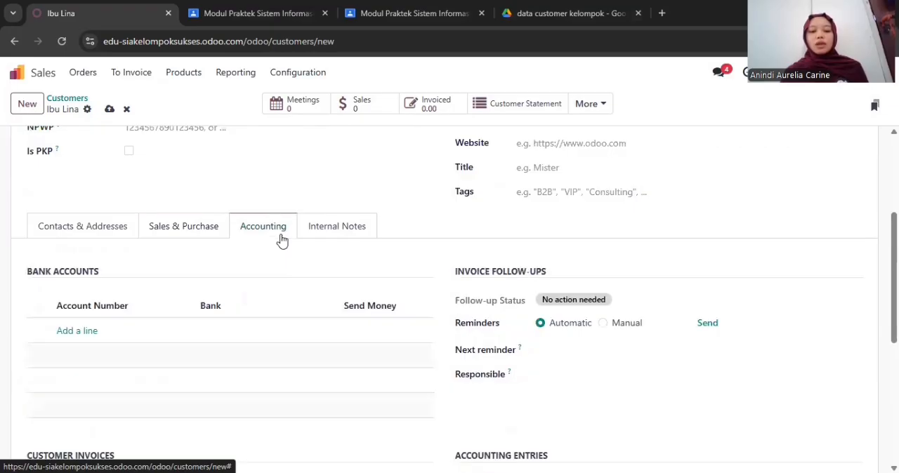
{"action": "scroll", "coordinate": [281, 239], "scroll_direction": "down", "scroll_amount": 3}
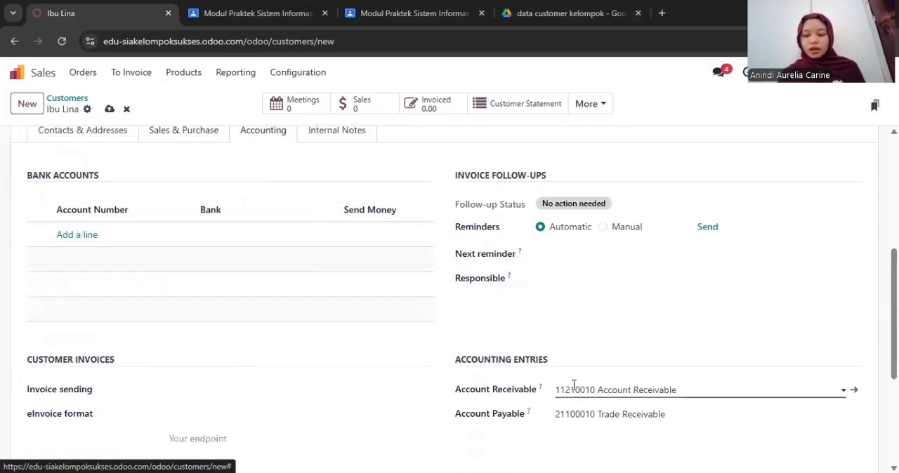
{"action": "scroll", "coordinate": [437, 327], "scroll_direction": "down", "scroll_amount": 2}
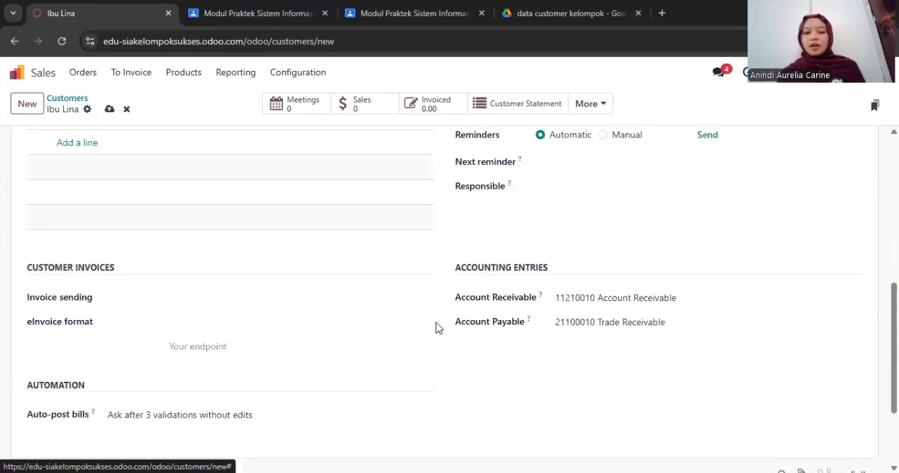
Start a new customer record, enter the customer's name and set the type to Individual
{"action": "scroll", "coordinate": [435, 328], "scroll_direction": "up", "scroll_amount": 6}
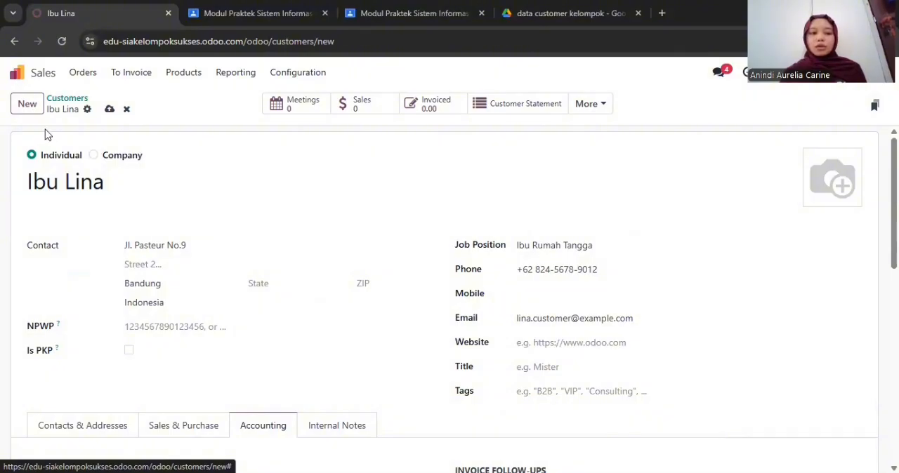
{"action": "left_click", "coordinate": [30, 105]}
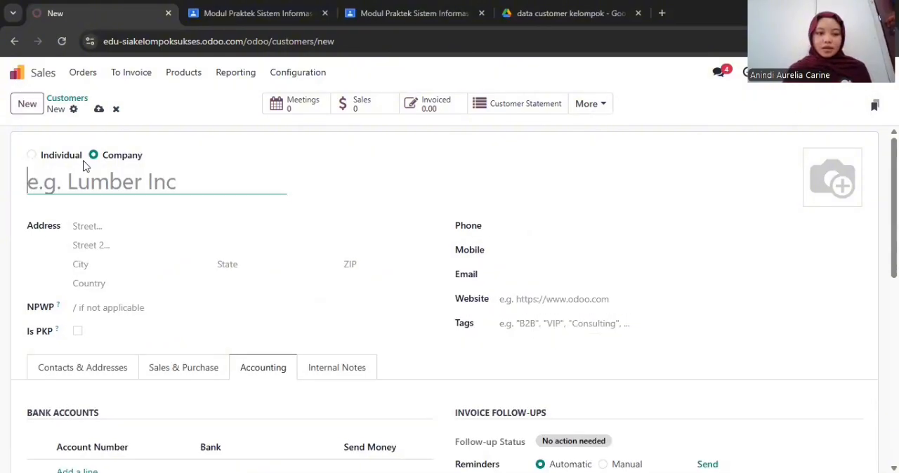
{"action": "type", "text": "Bapaj"}
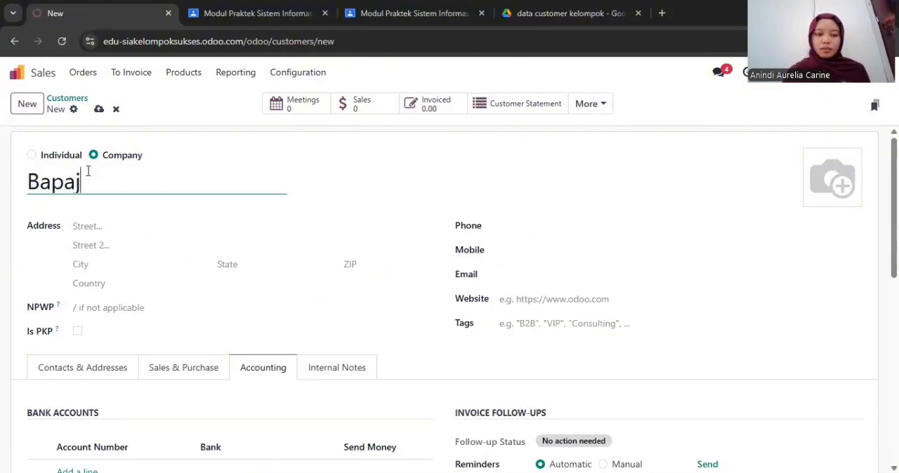
{"action": "key", "text": "BackSpace"}
{"action": "type", "text": "k Heru"}
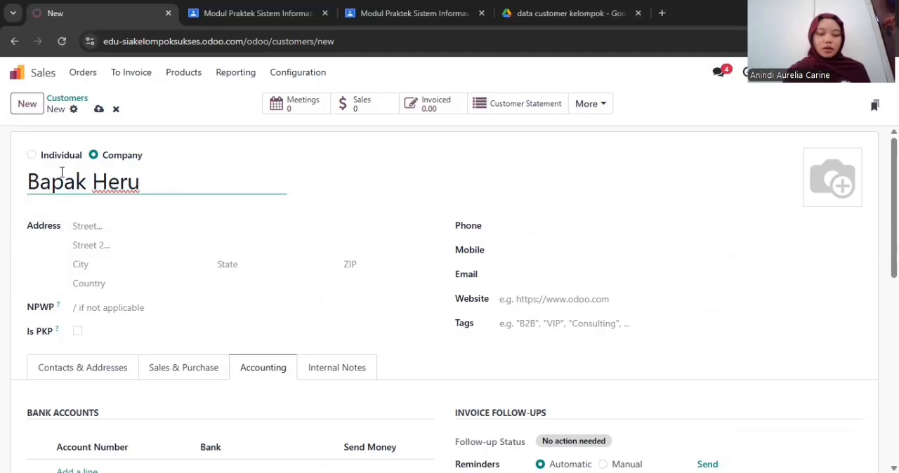
{"action": "left_click", "coordinate": [66, 157]}
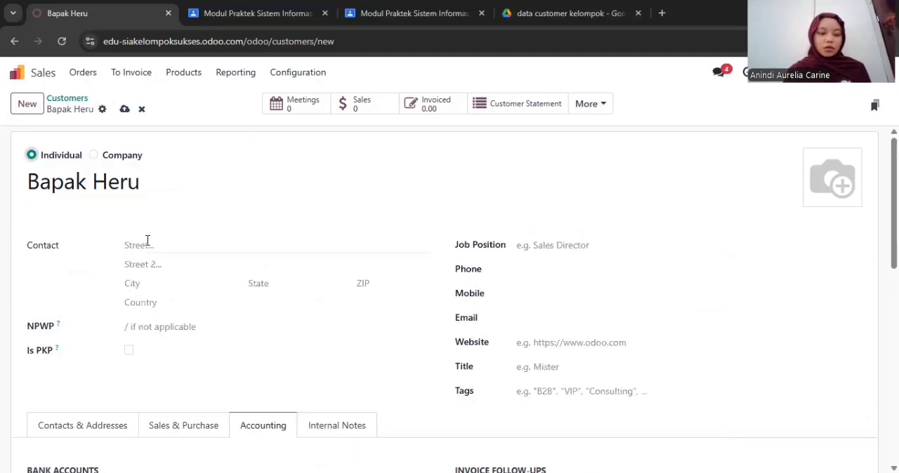
Fill in the customer's street address and city, and set the country to Indonesia
{"action": "left_click", "coordinate": [148, 240]}
{"action": "left_click", "coordinate": [148, 284]}
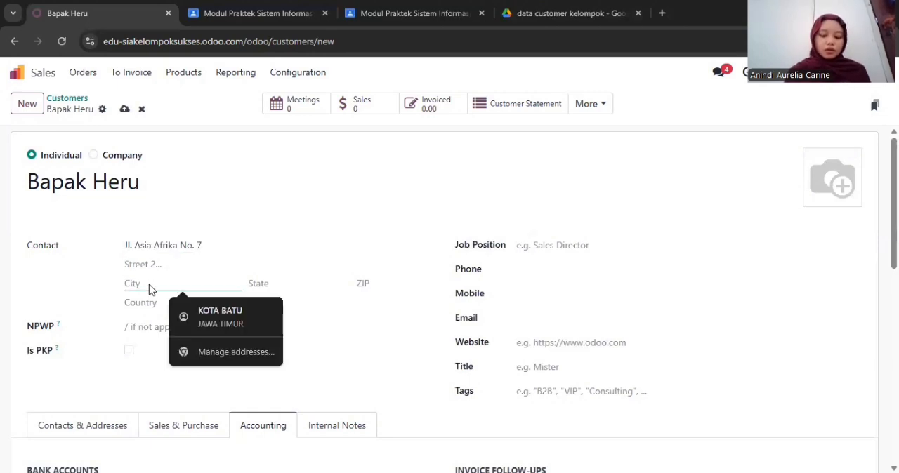
{"action": "type", "text": "Bandung"}
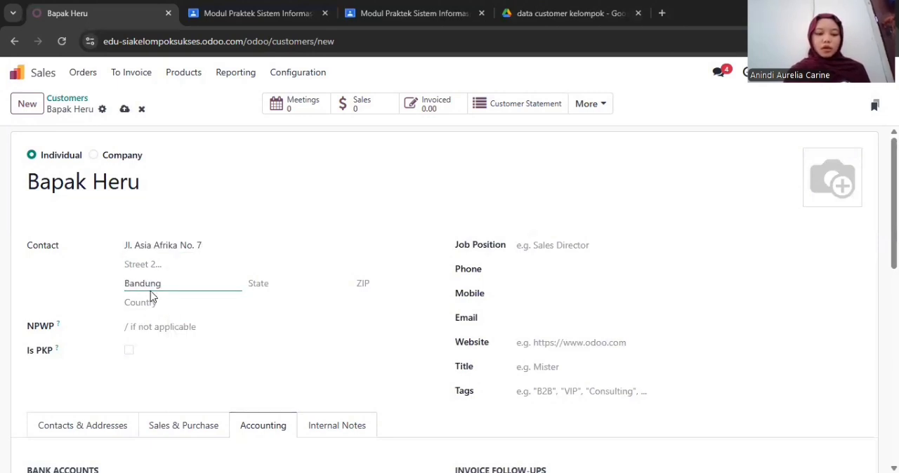
{"action": "left_click", "coordinate": [149, 298]}
{"action": "type", "text": "Indonesia"}
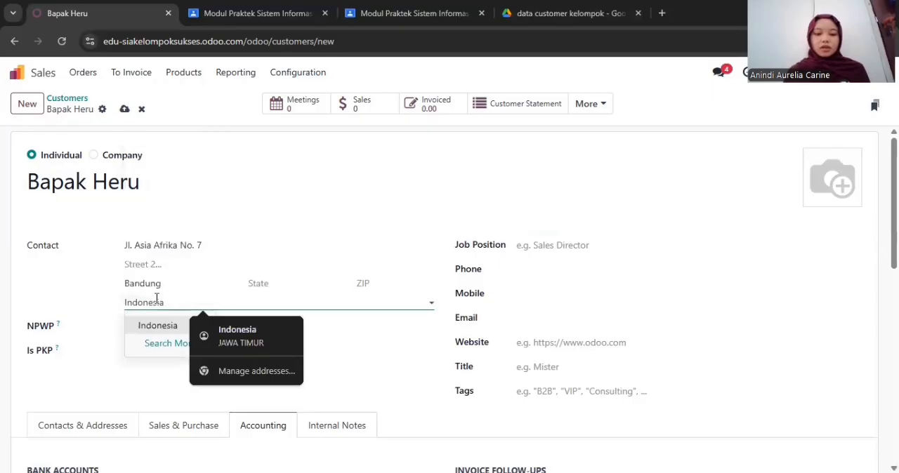
{"action": "left_click", "coordinate": [157, 323]}
Set the customer's job position to Karyawan Swasta and fill in the phone number and e-mail address
{"action": "left_click", "coordinate": [569, 245]}
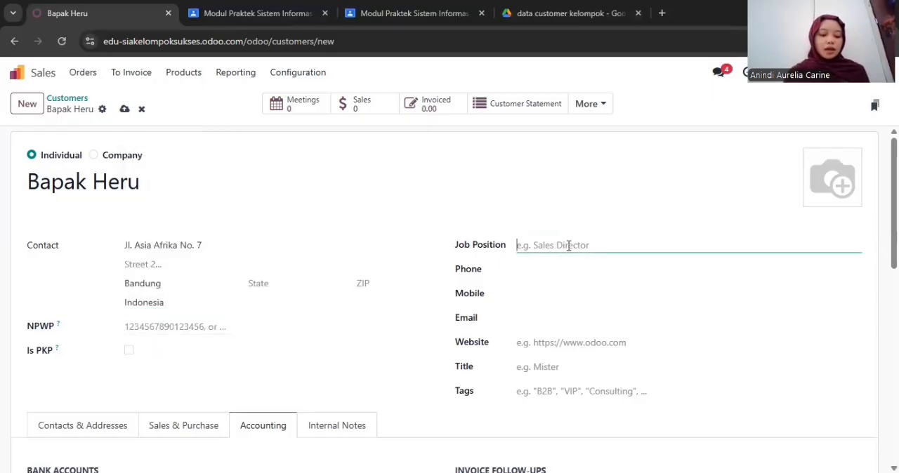
{"action": "type", "text": "Karyawan "}
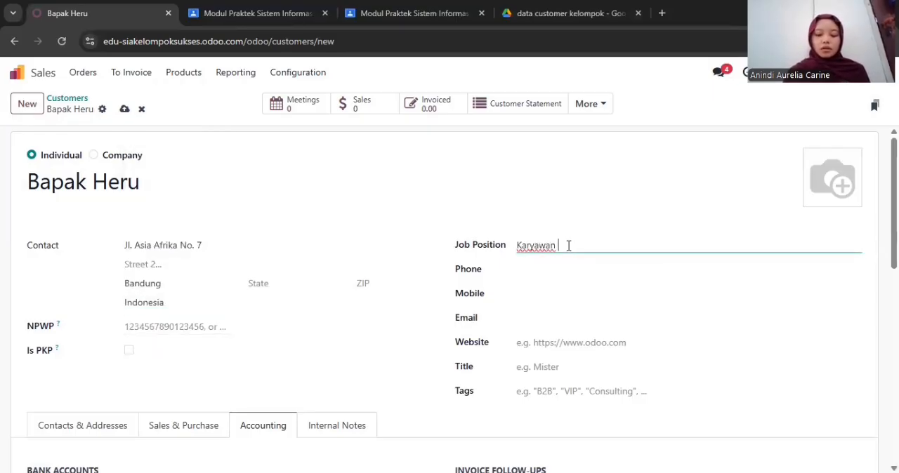
{"action": "type", "text": "Swasta"}
{"action": "left_click", "coordinate": [567, 263]}
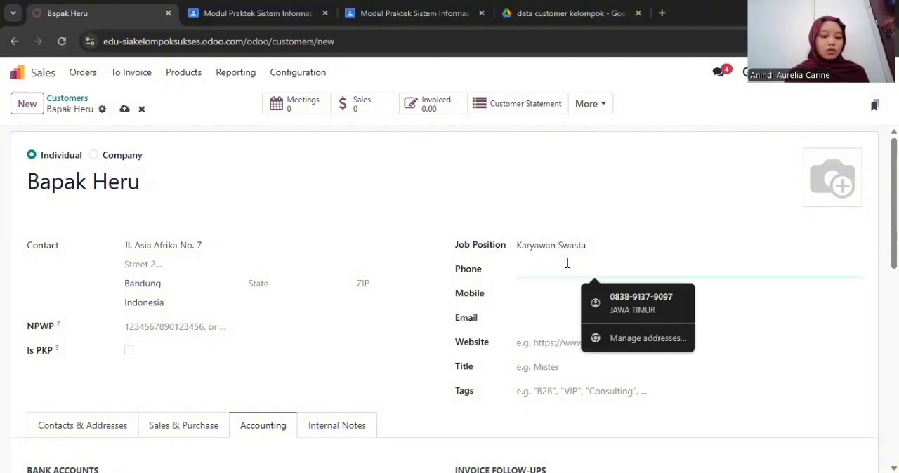
{"action": "type", "text": "082567890123"}
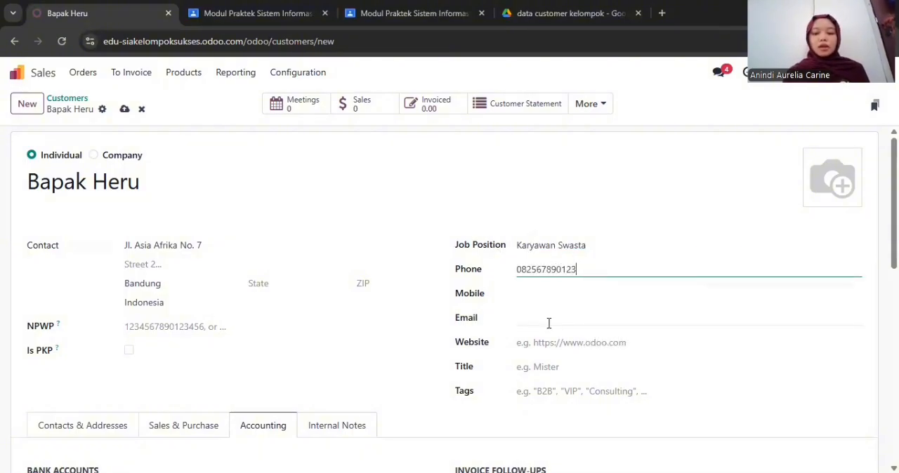
{"action": "left_click", "coordinate": [549, 323]}
{"action": "type", "text": "h"}
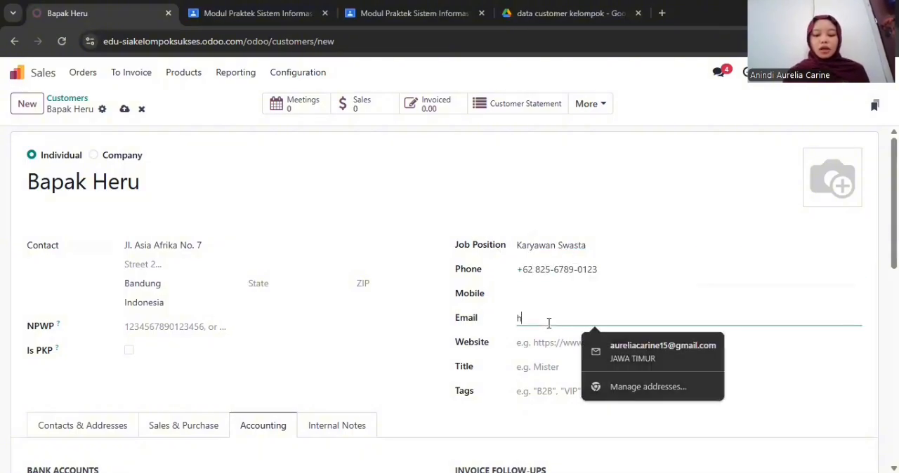
{"action": "type", "text": "eru.sutomer@example.com"}
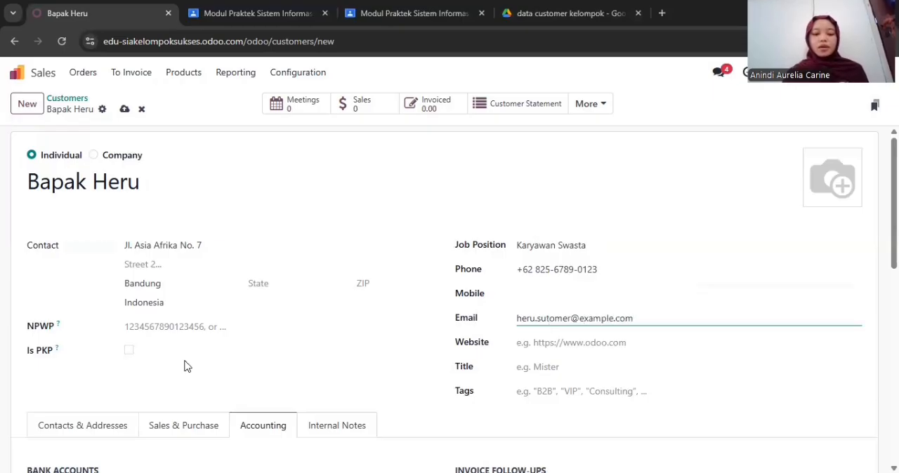
Add a Contact entry to the customer, giving the contact's name and job position Karyawan Swasta
{"action": "left_click", "coordinate": [104, 424]}
{"action": "scroll", "coordinate": [105, 427], "scroll_direction": "down", "scroll_amount": 2}
{"action": "left_click", "coordinate": [49, 316]}
{"action": "left_click", "coordinate": [162, 182]}
{"action": "left_click", "coordinate": [265, 243]}
{"action": "type", "text": "Bapak Heru"}
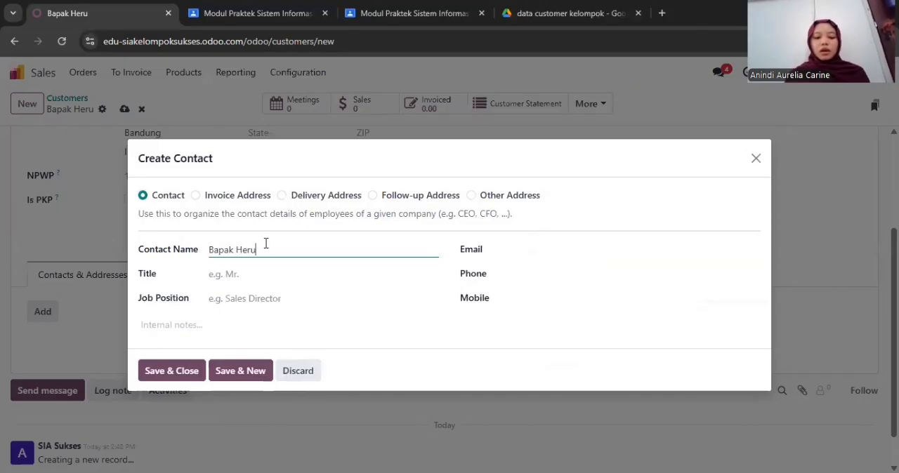
{"action": "left_click", "coordinate": [257, 298]}
{"action": "type", "text": "Karyawan Swasta"}
Fill in the e-mail address and phone number of the customer's contact and save the entry
{"action": "left_click", "coordinate": [531, 249]}
{"action": "type", "text": "heru.customer@example.com"}
{"action": "left_click", "coordinate": [531, 268]}
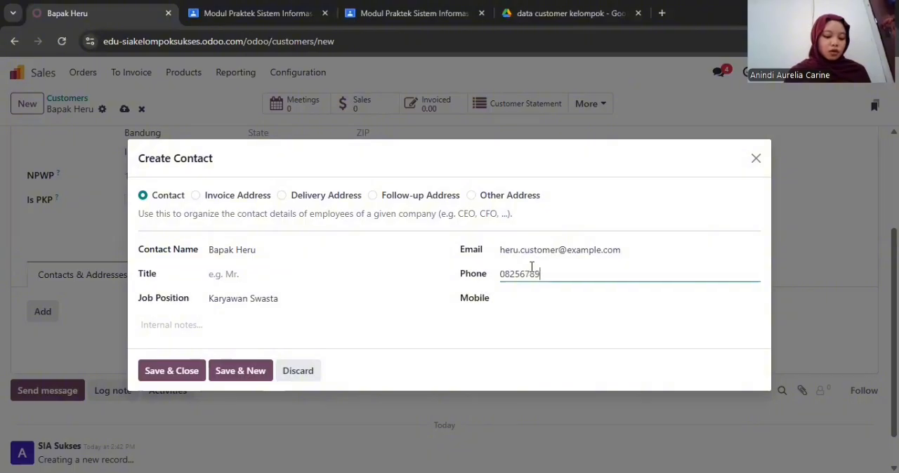
{"action": "left_click", "coordinate": [181, 372]}
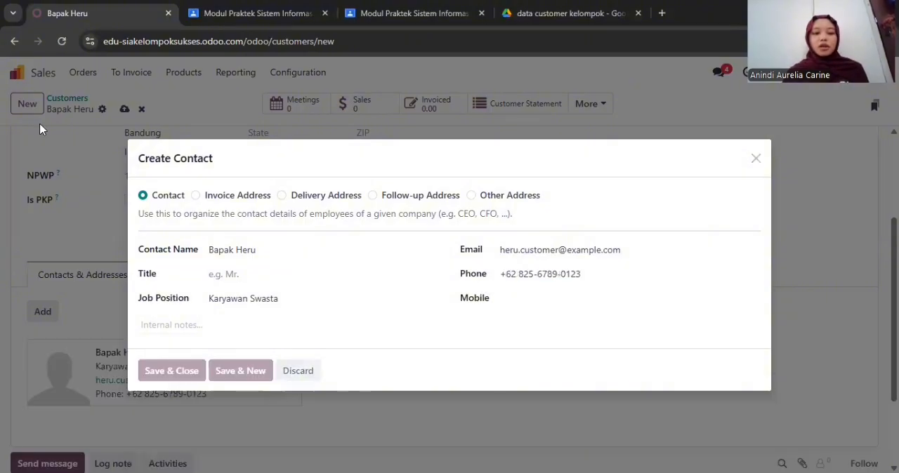
Create another customer record of type Individual and enter the customer's name
{"action": "left_click", "coordinate": [28, 103]}
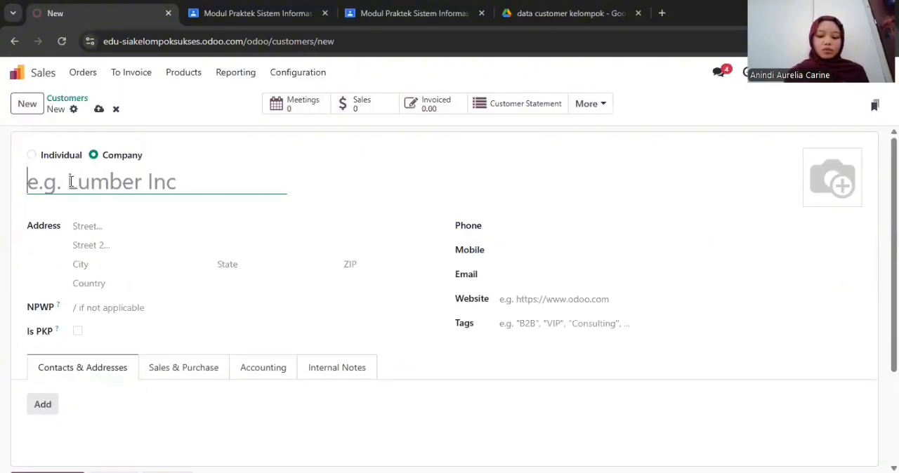
{"action": "type", "text": "Ibu Rosi"}
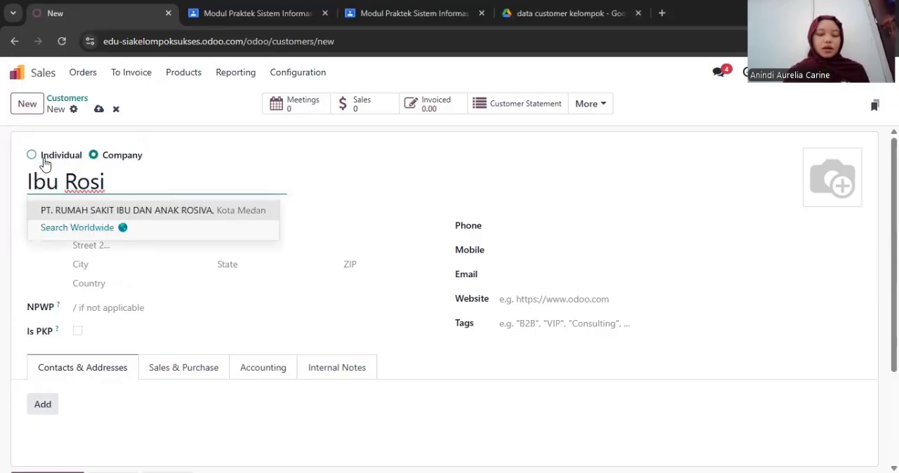
{"action": "left_click", "coordinate": [44, 161]}
Enter the new customer's street address and city, and select Indonesia as the country
{"action": "left_click", "coordinate": [142, 244]}
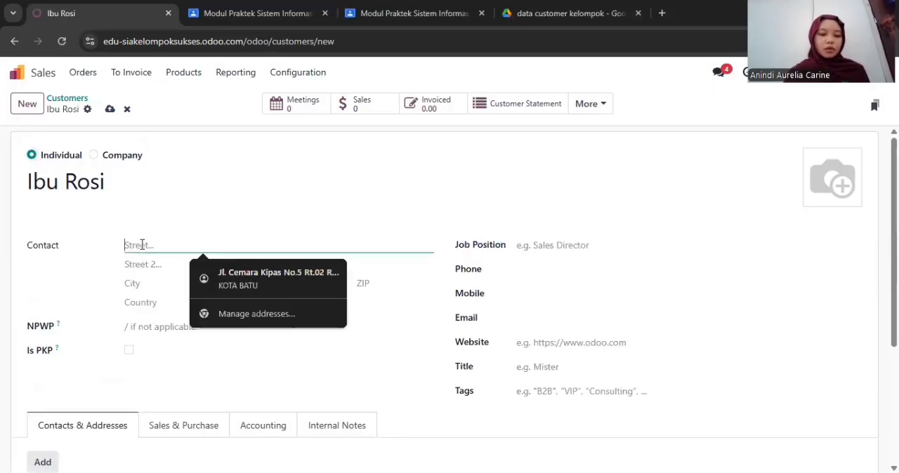
{"action": "type", "text": "Kl"}
{"action": "key", "text": "BackSpace"}
{"action": "key", "text": "BackSpace"}
{"action": "left_click", "coordinate": [153, 285]}
{"action": "type", "text": "Bandung"}
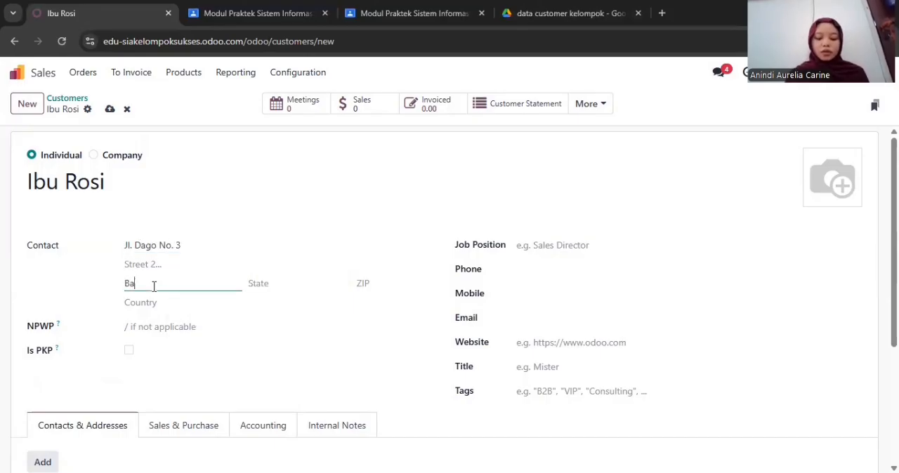
{"action": "left_click", "coordinate": [150, 302]}
{"action": "type", "text": "Indonesia"}
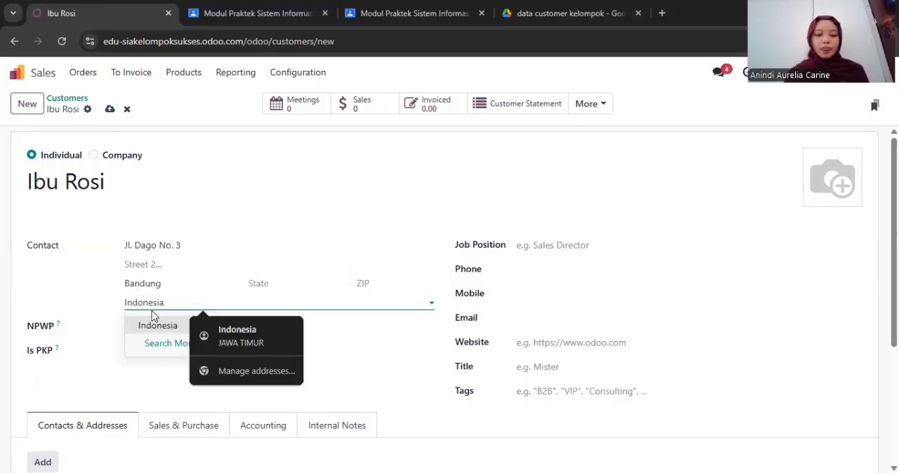
{"action": "left_click", "coordinate": [149, 323]}
Set the customer's job position to Wirausaha and fill in the phone number and e-mail address
{"action": "left_click", "coordinate": [615, 242]}
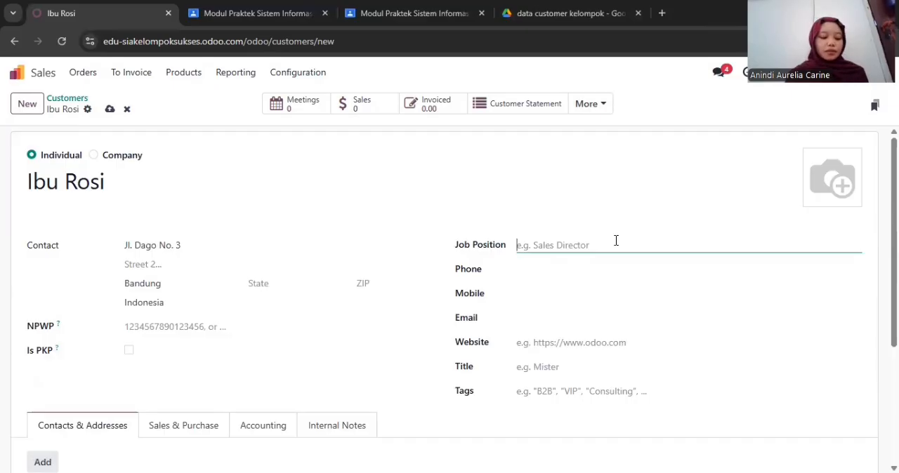
{"action": "type", "text": "Wirausaha08267"}
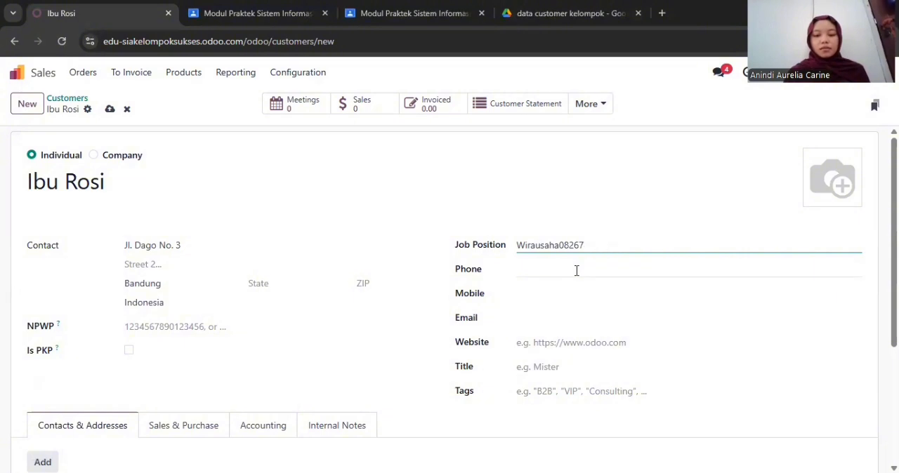
{"action": "key", "text": "BackSpace"}
{"action": "key", "text": "BackSpace"}
{"action": "key", "text": "BackSpace"}
{"action": "key", "text": "BackSpace"}
{"action": "key", "text": "BackSpace"}
{"action": "left_click", "coordinate": [576, 270]}
{"action": "type", "text": "08267890123"}
{"action": "left_click", "coordinate": [539, 320]}
{"action": "type", "text": "rosi.customer@example.com"}
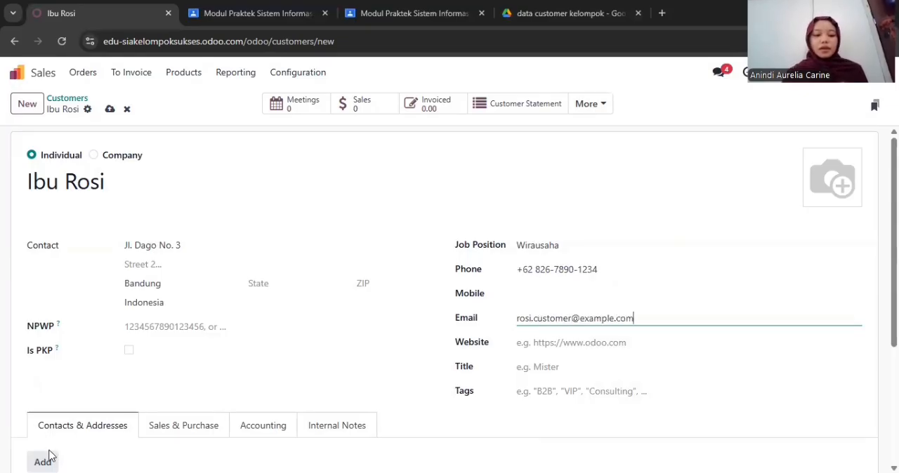
Add a Contact entry to the customer with the contact's name and job position Wirausaha
{"action": "scroll", "coordinate": [76, 438], "scroll_direction": "down", "scroll_amount": 2}
{"action": "left_click", "coordinate": [45, 363]}
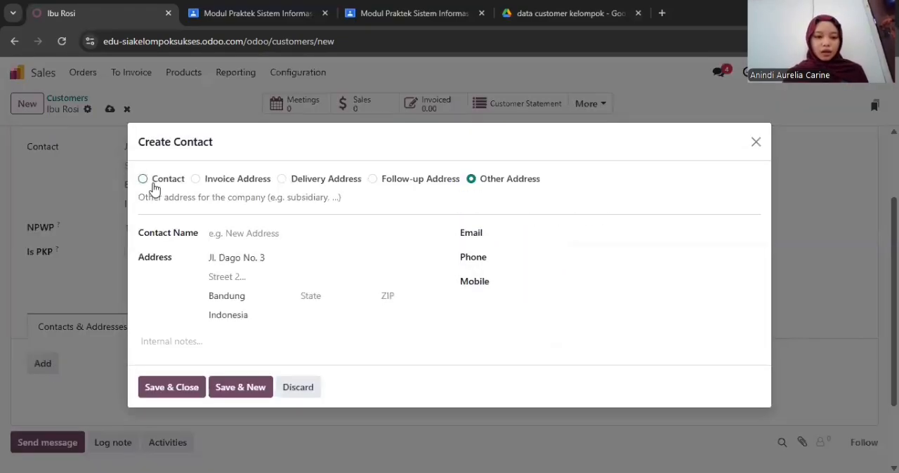
{"action": "left_click", "coordinate": [153, 185]}
{"action": "type", "text": "Ibu Rosi"}
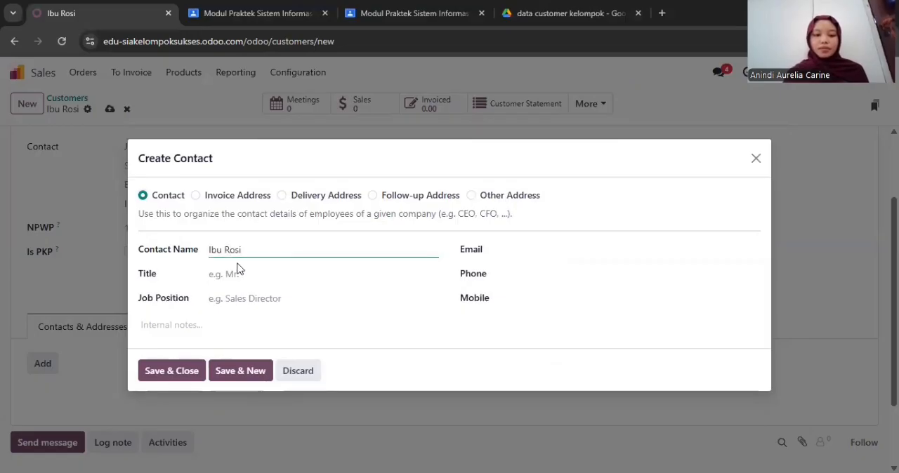
{"action": "left_click", "coordinate": [238, 296]}
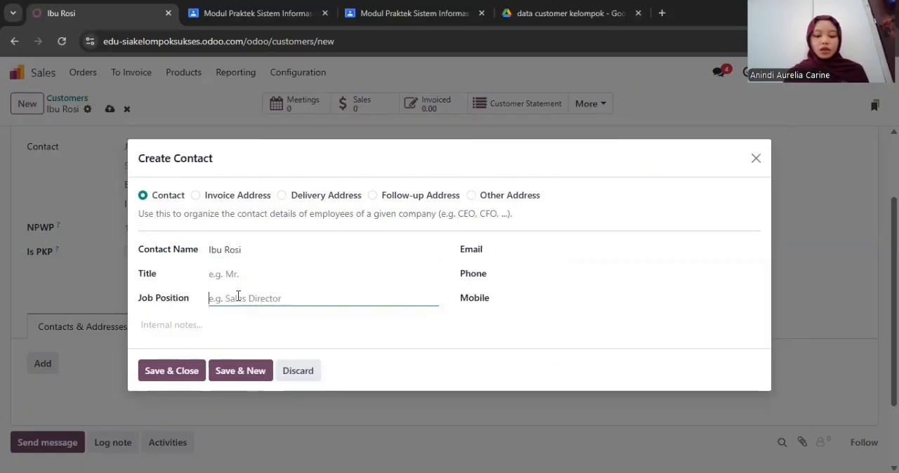
{"action": "type", "text": "K"}
{"action": "key", "text": "BackSpace"}
{"action": "type", "text": "Wirausaha"}
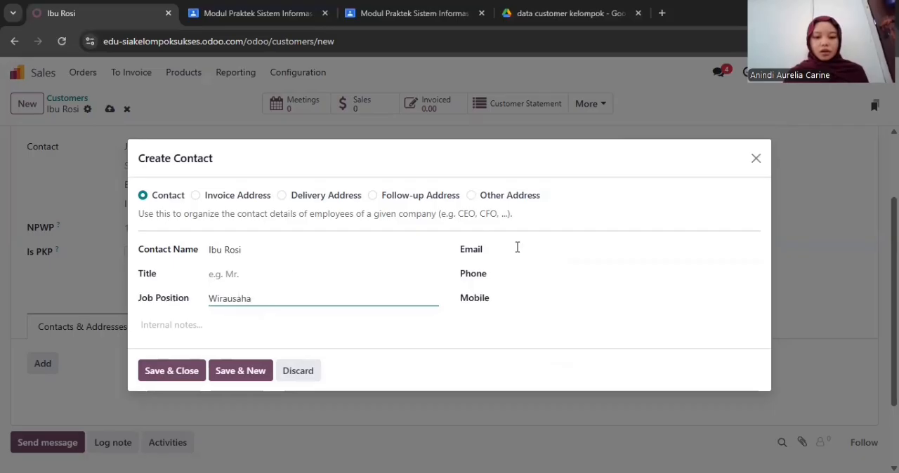
Enter the contact's e-mail address and phone number, remove the stray digits from the e-mail, and save the entry
{"action": "left_click", "coordinate": [516, 249]}
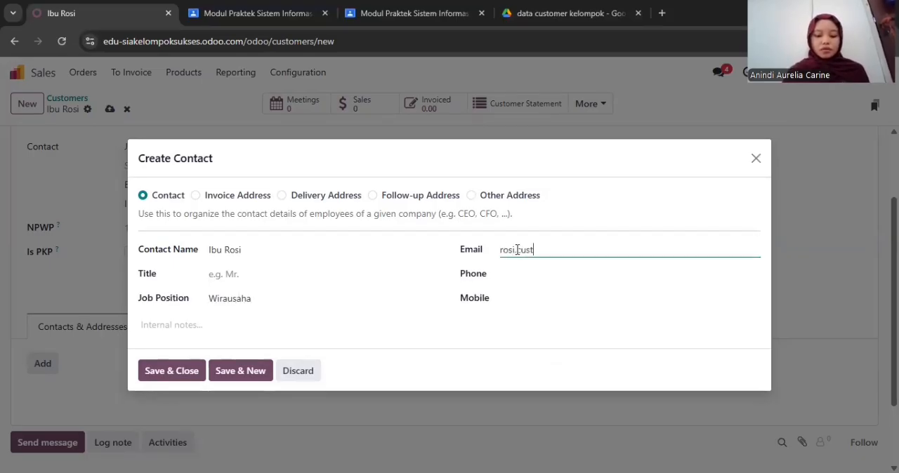
{"action": "type", "text": "rosi.customer@example.com08267890"}
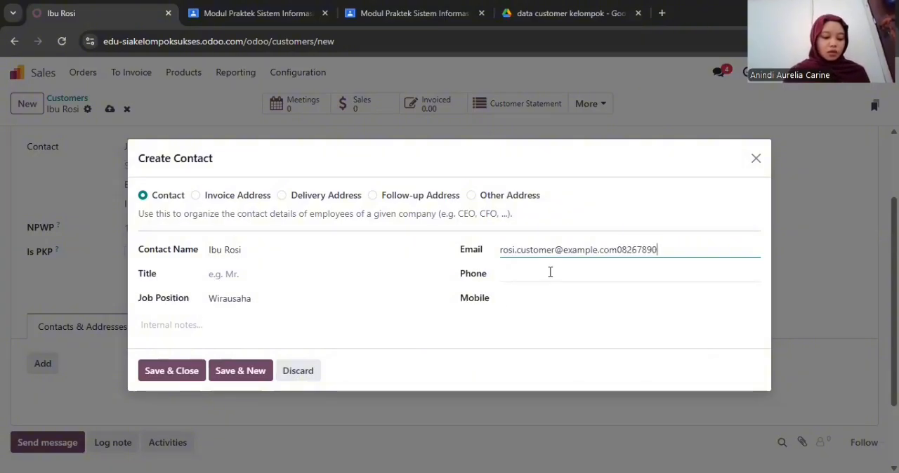
{"action": "type", "text": "1234"}
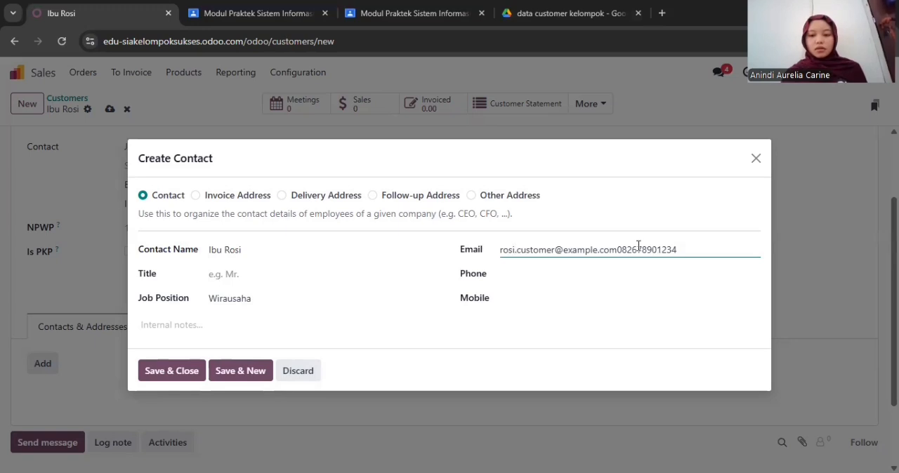
{"action": "left_click_drag", "start_coordinate": [684, 249], "coordinate": [617, 250]}
{"action": "key", "text": "ctrl+c"}
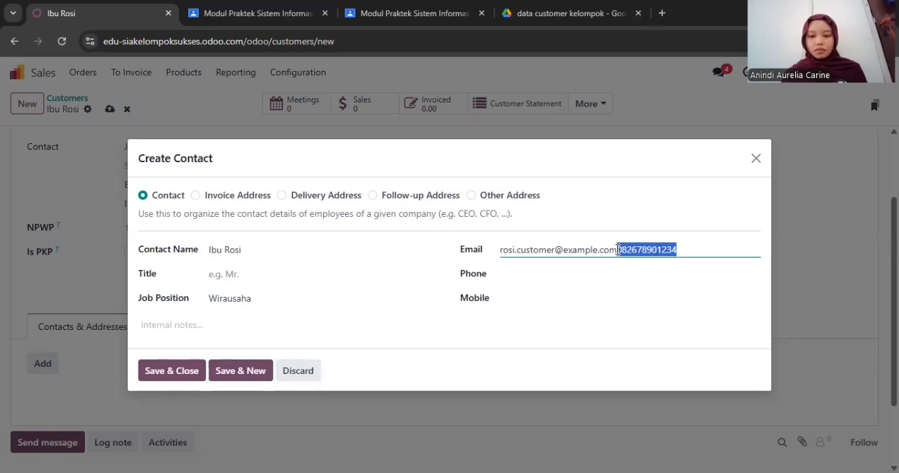
{"action": "left_click", "coordinate": [565, 274]}
{"action": "key", "text": "ctrl+v"}
{"action": "left_click_drag", "start_coordinate": [680, 252], "coordinate": [621, 256]}
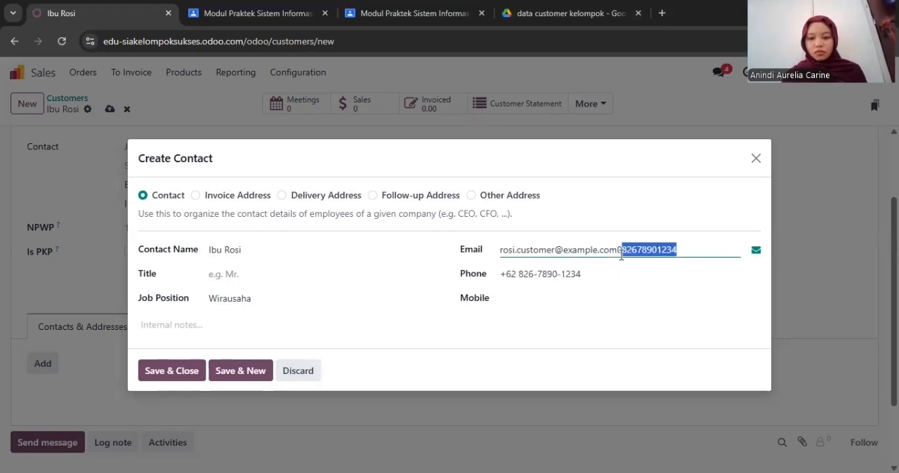
{"action": "key", "text": "BackSpace"}
{"action": "left_click", "coordinate": [162, 374]}
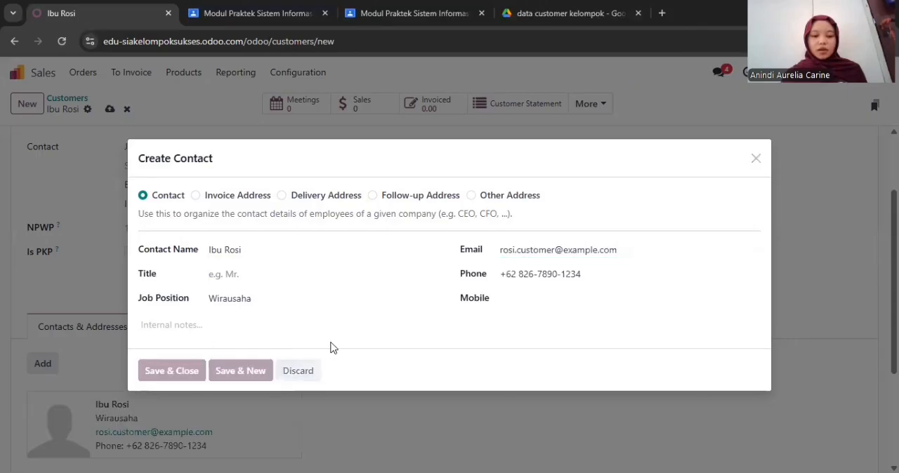
Create a new individual customer with the full name, street address and city, and set the country to Indonesia
{"action": "scroll", "coordinate": [487, 340], "scroll_direction": "up", "scroll_amount": 1}
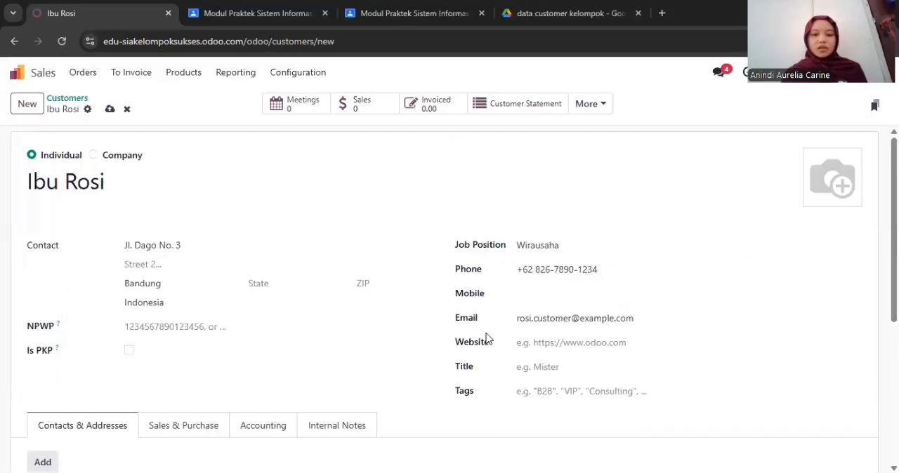
{"action": "left_click", "coordinate": [28, 104]}
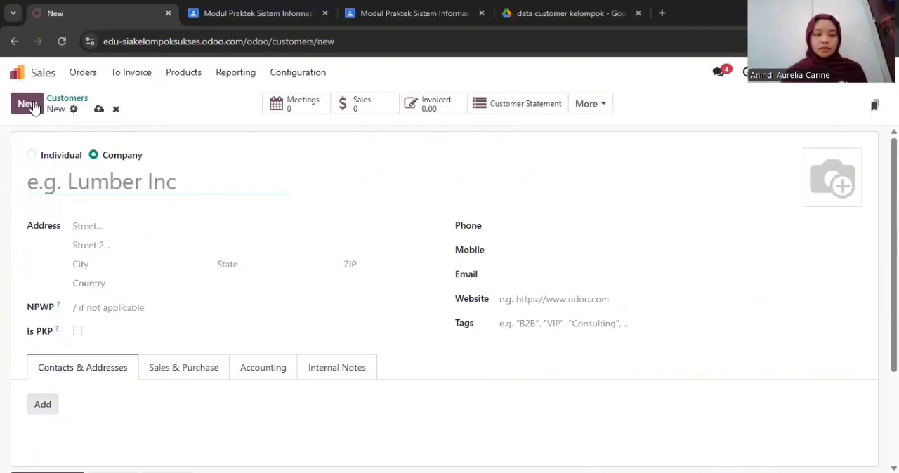
{"action": "type", "text": "Bapak Anto"}
{"action": "left_click", "coordinate": [157, 250]}
{"action": "left_click", "coordinate": [155, 281]}
{"action": "type", "text": "Bandung"}
{"action": "left_click", "coordinate": [156, 302]}
{"action": "type", "text": "Indonesia"}
Set the customer's job position to PNS and enter the phone number
{"action": "left_click", "coordinate": [548, 248]}
{"action": "type", "text": "PNS"}
{"action": "left_click", "coordinate": [552, 270]}
{"action": "type", "text": "08278901234"}
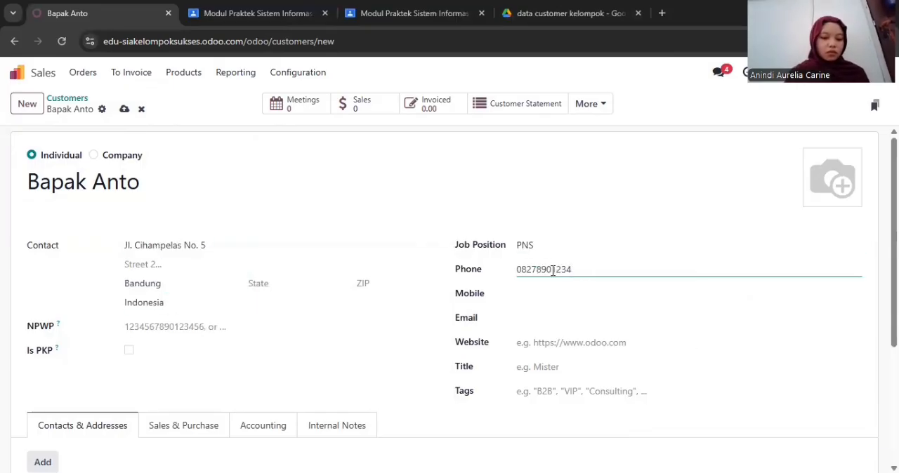
{"action": "left_click", "coordinate": [42, 462]}
{"action": "left_click", "coordinate": [143, 196]}
{"action": "left_click", "coordinate": [238, 249]}
{"action": "type", "text": "Bapak Anto"}
{"action": "left_click", "coordinate": [232, 297]}
{"action": "type", "text": "PNS"}
{"action": "left_click", "coordinate": [510, 250]}
{"action": "type", "text": "anto.customer@example.com"}
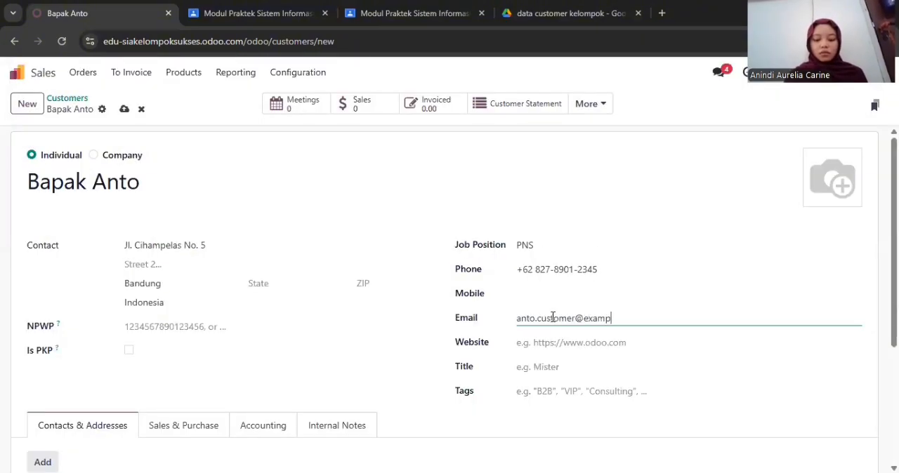
{"action": "type", "text": "le.com"}
Add a Contact entry to the customer with the contact's name, job position PNS, e-mail address and phone number
{"action": "left_click", "coordinate": [43, 462]}
{"action": "left_click", "coordinate": [234, 250]}
{"action": "type", "text": "Bapak Anto"}
{"action": "left_click", "coordinate": [238, 303]}
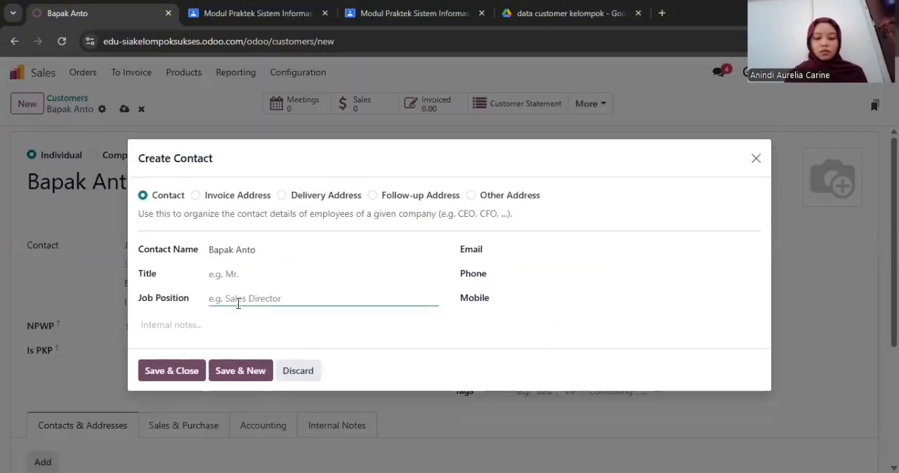
{"action": "type", "text": "PNS"}
{"action": "left_click", "coordinate": [518, 250]}
{"action": "type", "text": "anto.customer@example.com"}
{"action": "left_click", "coordinate": [517, 271]}
{"action": "type", "text": "082100012345"}
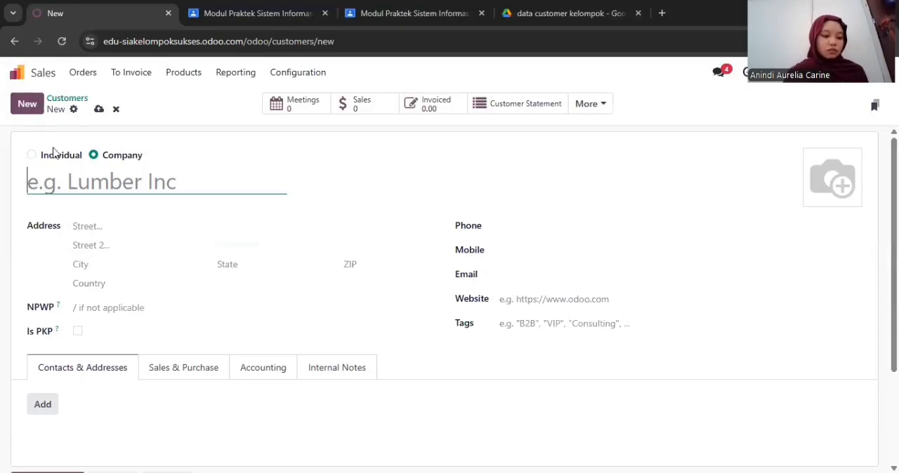
Fill in another individual customer's full name, street address and city, and select Indonesia as the country
{"action": "left_click", "coordinate": [54, 153]}
{"action": "type", "text": "Ibu Maya"}
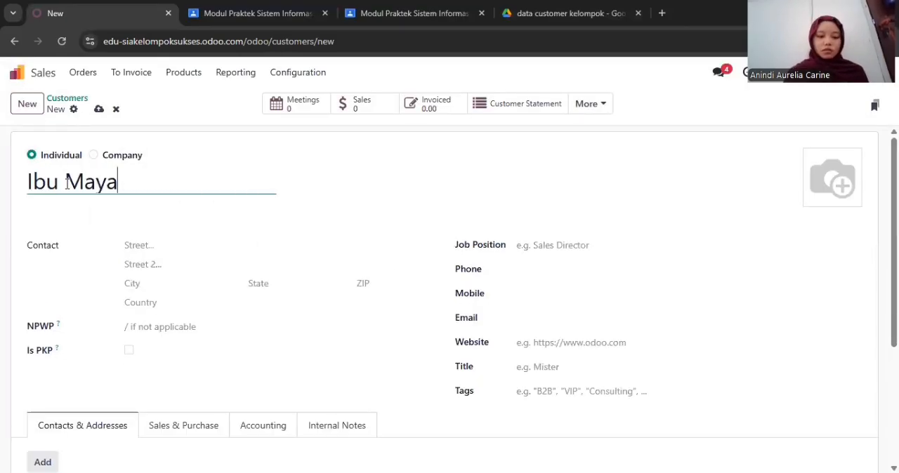
{"action": "left_click", "coordinate": [138, 240]}
{"action": "left_click", "coordinate": [146, 284]}
{"action": "type", "text": "Bandung"}
{"action": "left_click", "coordinate": [152, 302]}
{"action": "type", "text": "Indonesia"}
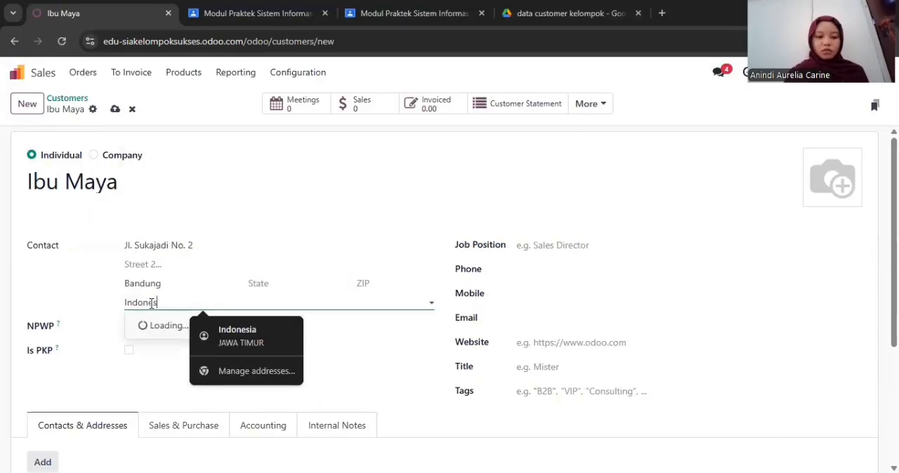
{"action": "left_click", "coordinate": [151, 322]}
Set the customer's job position to Karyawan Swasta and fill in the phone number and e-mail address
{"action": "left_click", "coordinate": [557, 241]}
{"action": "type", "text": "Karyawan Swasta"}
{"action": "left_click", "coordinate": [538, 268]}
{"action": "type", "text": "082890123456"}
{"action": "left_click", "coordinate": [528, 318]}
{"action": "type", "text": "maya.customer@example.com"}
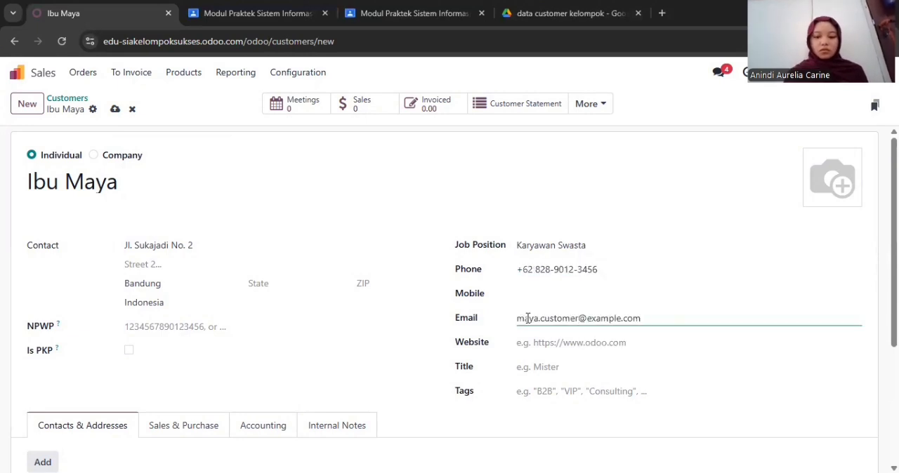
Add and save a Contact entry with the contact's name, job position Karyawan Swasta, e-mail address and phone number
{"action": "left_click", "coordinate": [42, 462]}
{"action": "type", "text": "Ibu Maya"}
{"action": "left_click", "coordinate": [241, 299]}
{"action": "type", "text": "Karyawan Swasta"}
{"action": "left_click", "coordinate": [541, 251]}
{"action": "type", "text": "maya.customer@example.com"}
{"action": "left_click", "coordinate": [542, 273]}
{"action": "type", "text": "082890123456"}
{"action": "left_click", "coordinate": [152, 370]}
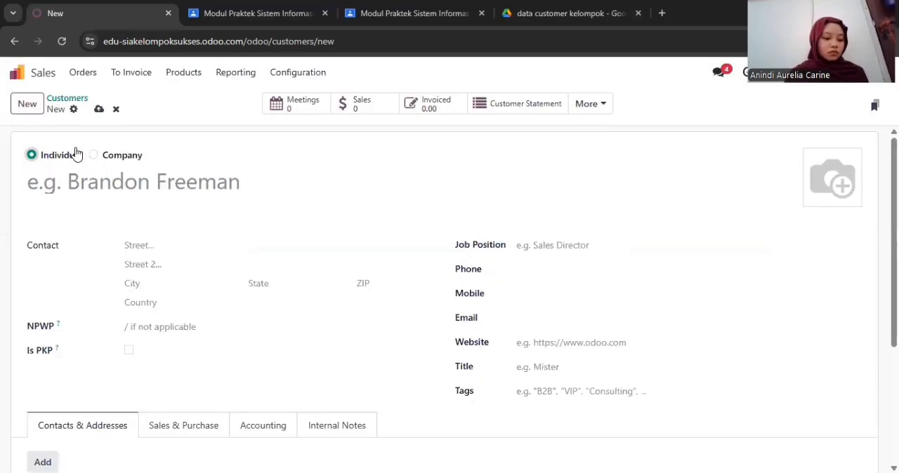
Enter the new individual customer's full name, street address and city, and set the country to Indonesia
{"action": "type", "text": "Bapak Rian"}
{"action": "left_click", "coordinate": [172, 245]}
{"action": "left_click", "coordinate": [173, 284]}
{"action": "type", "text": "Bandung"}
{"action": "left_click", "coordinate": [169, 306]}
{"action": "type", "text": "Indonesia"}
Set the customer's job position to Dosen and fill in the phone number and e-mail address
{"action": "left_click", "coordinate": [526, 246]}
{"action": "type", "text": "Dosen"}
{"action": "left_click", "coordinate": [520, 273]}
{"action": "type", "text": "0829"}
{"action": "left_click", "coordinate": [530, 318]}
{"action": "type", "text": "rian.customer@example.com"}
Add and save a Contact entry with the contact's name, job position Dosen, e-mail address and phone number
{"action": "left_click", "coordinate": [43, 462]}
{"action": "left_click", "coordinate": [261, 250]}
{"action": "type", "text": "Bapak Rian"}
{"action": "left_click", "coordinate": [257, 298]}
{"action": "type", "text": "Dosen"}
{"action": "left_click", "coordinate": [519, 249]}
{"action": "type", "text": "rian.custome@example.com"}
{"action": "left_click", "coordinate": [520, 273]}
{"action": "type", "text": "082901234567"}
{"action": "left_click", "coordinate": [171, 371]}
Start another individual customer record with the full name, street address and city, and choose Indonesia as the country
{"action": "left_click", "coordinate": [23, 109]}
{"action": "left_click", "coordinate": [93, 185]}
{"action": "type", "text": "Ibu Tita"}
{"action": "left_click", "coordinate": [137, 245]}
{"action": "left_click", "coordinate": [156, 285]}
{"action": "type", "text": "Bandung"}
{"action": "left_click", "coordinate": [157, 303]}
{"action": "type", "text": "Indonesia"}
{"action": "left_click", "coordinate": [151, 320]}
Set the customer's job position to Ibu Rumah Tangga and fill in the phone number and e-mail address
{"action": "left_click", "coordinate": [561, 242]}
{"action": "type", "text": "Ibu Rumah Tangga"}
{"action": "left_click", "coordinate": [541, 274]}
{"action": "type", "text": "08301234"}
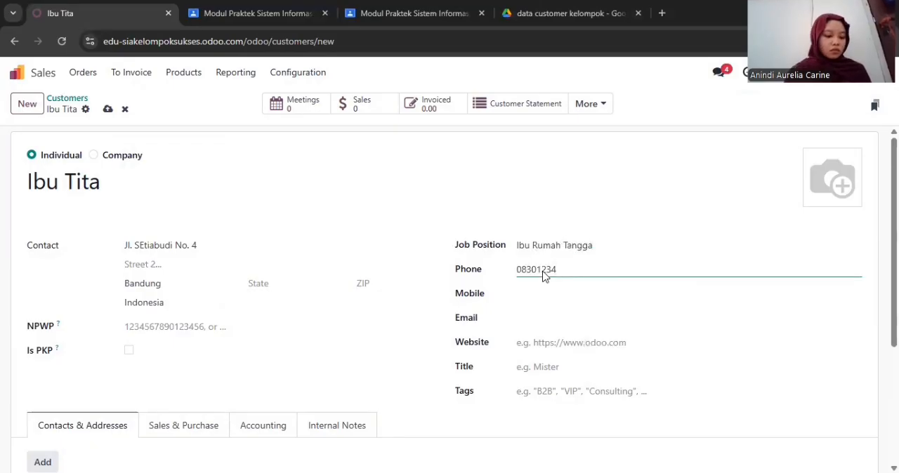
{"action": "type", "text": "5678"}
{"action": "left_click", "coordinate": [542, 319]}
{"action": "type", "text": "tita.customer@example.com"}
Correct the wrongly capitalized letter in the customer's street address to a lowercase e
{"action": "left_click", "coordinate": [43, 462]}
{"action": "left_click", "coordinate": [297, 388]}
{"action": "left_click", "coordinate": [148, 245]}
{"action": "key", "text": "BackSpace"}
{"action": "type", "text": "e"}
{"action": "left_click", "coordinate": [43, 462]}
{"action": "left_click", "coordinate": [168, 178]}
{"action": "left_click", "coordinate": [240, 247]}
{"action": "type", "text": "Ibu Tita"}
{"action": "left_click", "coordinate": [241, 298]}
{"action": "type", "text": "Ibu Rumah Tangga"}
{"action": "left_click", "coordinate": [512, 251]}
{"action": "type", "text": "tita.customer@example.com"}
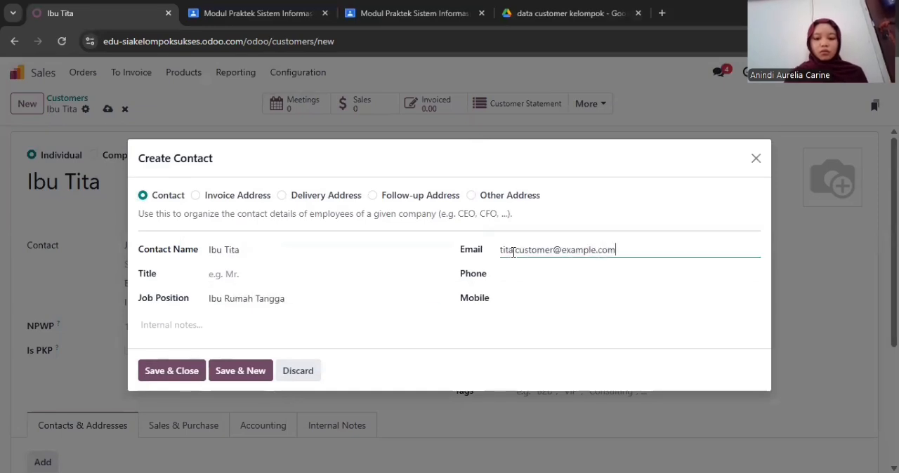
{"action": "key", "text": "BackSpace"}
{"action": "key", "text": "BackSpace"}
{"action": "key", "text": "BackSpace"}
{"action": "key", "text": "BackSpace"}
{"action": "key", "text": "BackSpace"}
{"action": "left_click", "coordinate": [520, 276]}
{"action": "type", "text": "08301234567"}
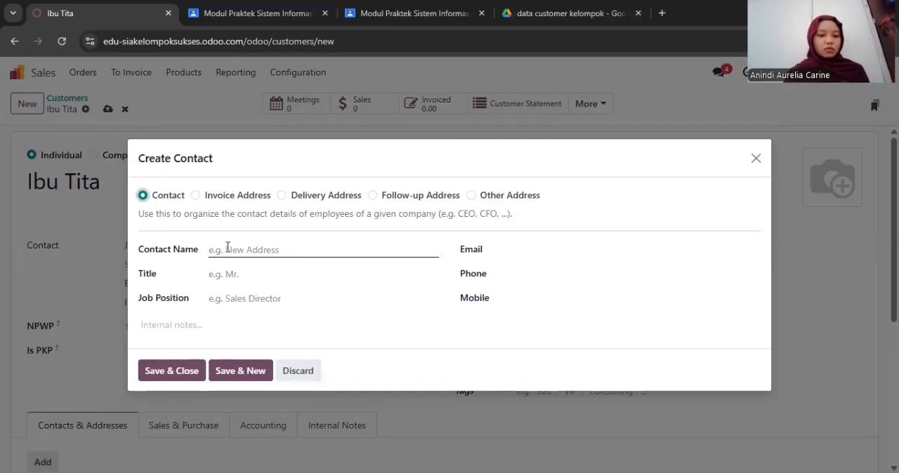
Fill in the Contact entry with the contact's name, job position Ibu Rumah Tangga, e-mail address and phone number, and save it
{"action": "left_click", "coordinate": [226, 249]}
{"action": "type", "text": "Ibu Tita"}
{"action": "left_click", "coordinate": [228, 298]}
{"action": "type", "text": "Ibu Rumah Tangga"}
{"action": "left_click", "coordinate": [512, 249]}
{"action": "type", "text": "tita.custoe"}
{"action": "key", "text": "BackSpace"}
{"action": "type", "text": "mer@example.com"}
{"action": "left_click", "coordinate": [516, 275]}
{"action": "type", "text": "0830123"}
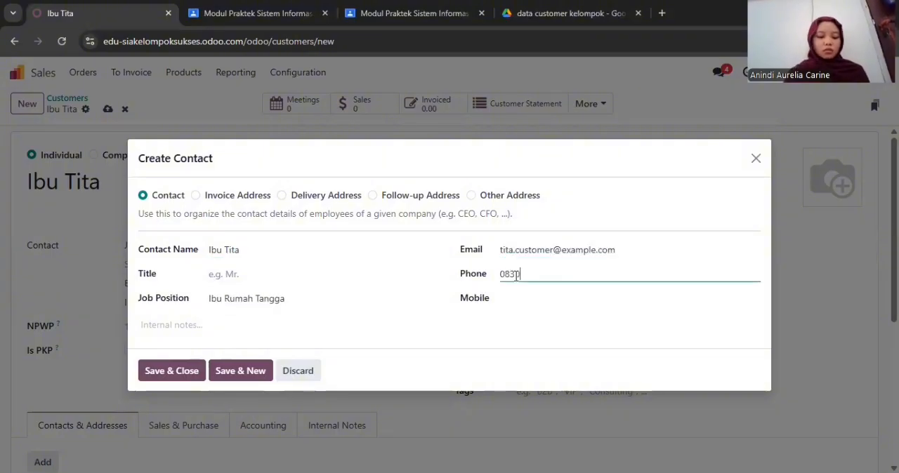
{"action": "left_click", "coordinate": [171, 371]}
Create the next customer with the full name, street address and city, and select Indonesia as the country
{"action": "left_click", "coordinate": [26, 103]}
{"action": "left_click", "coordinate": [90, 178]}
{"action": "type", "text": "Ibu Wati"}
{"action": "left_click", "coordinate": [166, 245]}
{"action": "left_click", "coordinate": [162, 283]}
{"action": "type", "text": "Bandung"}
{"action": "left_click", "coordinate": [163, 303]}
{"action": "type", "text": "Indon"}
{"action": "left_click", "coordinate": [161, 325]}
Set the customer's job position to Wirausaha and fill in the phone number and e-mail address
{"action": "left_click", "coordinate": [556, 245]}
{"action": "type", "text": "Wirausaha"}
{"action": "left_click", "coordinate": [543, 270]}
{"action": "type", "text": "083123456789"}
{"action": "left_click", "coordinate": [528, 318]}
{"action": "type", "text": "wati.customer@example.com"}
Add and save a Contact entry with the contact's name, job position Wirausaha, e-mail address and phone number
{"action": "left_click", "coordinate": [42, 462]}
{"action": "type", "text": "Ibu Wati"}
{"action": "left_click", "coordinate": [259, 297]}
{"action": "type", "text": "Wirausaha"}
{"action": "left_click", "coordinate": [502, 250]}
{"action": "type", "text": "wati.customer@example.com"}
{"action": "left_click", "coordinate": [520, 275]}
{"action": "type", "text": "0"}
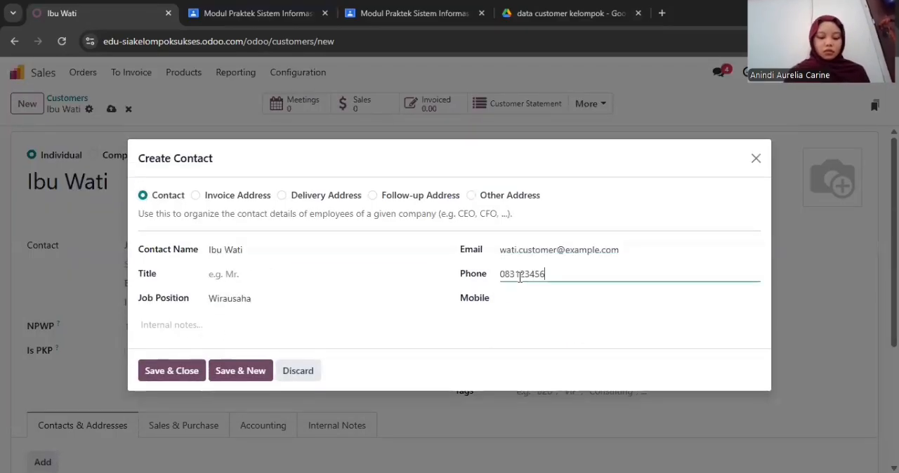
{"action": "left_click", "coordinate": [172, 371]}
Create a new individual customer with the full name, street address and city, and select Indonesia as the country
{"action": "left_click", "coordinate": [28, 105]}
{"action": "left_click", "coordinate": [73, 158]}
{"action": "left_click", "coordinate": [88, 182]}
{"action": "type", "text": "Bapak Aldi"}
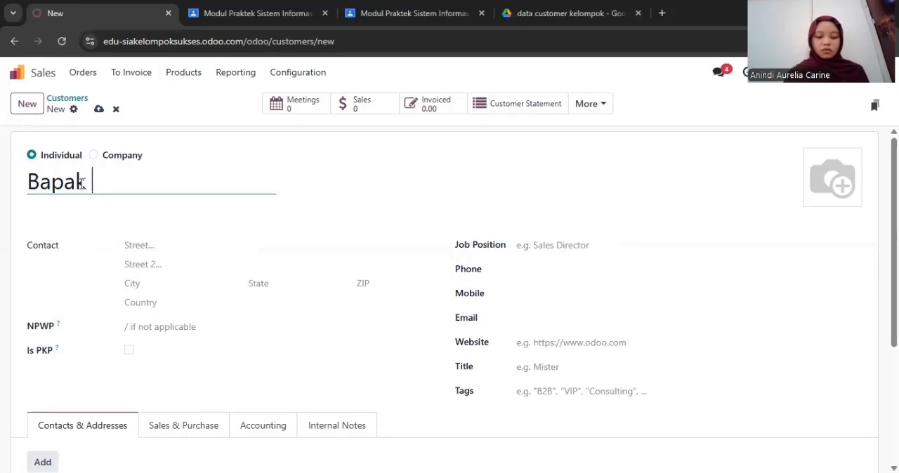
{"action": "left_click", "coordinate": [149, 243]}
{"action": "left_click", "coordinate": [157, 283]}
{"action": "type", "text": "Bandung"}
{"action": "left_click", "coordinate": [155, 303]}
{"action": "type", "text": "Indo"}
{"action": "left_click", "coordinate": [153, 321]}
Set the customer's job position to Marketing and fill in the phone number and e-mail address
{"action": "left_click", "coordinate": [558, 252]}
{"action": "type", "text": "Marketing"}
{"action": "left_click", "coordinate": [554, 264]}
{"action": "type", "text": "0832"}
{"action": "type", "text": "34567890"}
{"action": "left_click", "coordinate": [539, 318]}
{"action": "type", "text": "aldi.customer@example.com"}
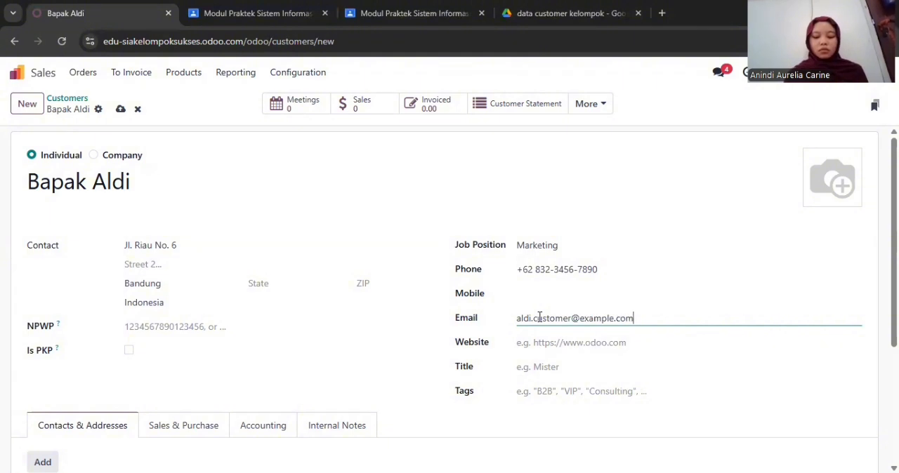
Add a Contact entry with the contact's name, job position Marketing, e-mail address and phone number
{"action": "left_click", "coordinate": [43, 462]}
{"action": "left_click", "coordinate": [143, 178]}
{"action": "left_click", "coordinate": [220, 248]}
{"action": "type", "text": "Bapak Aldi"}
{"action": "left_click", "coordinate": [242, 298]}
{"action": "type", "text": "Ma"}
{"action": "left_click", "coordinate": [516, 249]}
{"action": "type", "text": "aldi.customer@example.com"}
{"action": "left_click", "coordinate": [524, 275]}
{"action": "type", "text": "0832"}
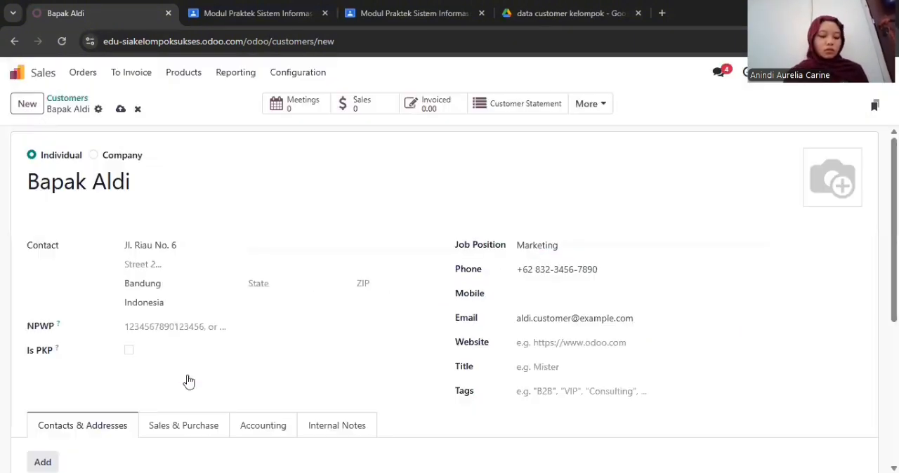
Start another customer record, entering the full name, street address and city, with Indonesia as the country
{"action": "left_click", "coordinate": [27, 104]}
{"action": "type", "text": "Ibu Nia"}
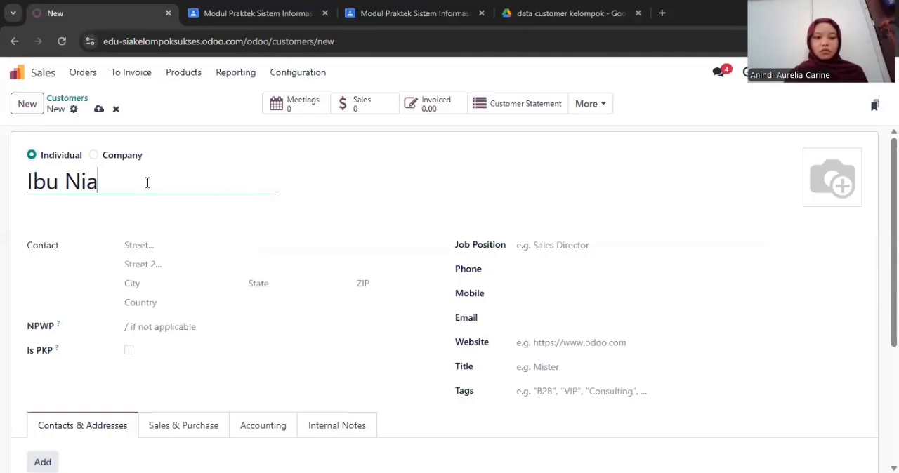
{"action": "left_click", "coordinate": [146, 245]}
{"action": "left_click", "coordinate": [147, 284]}
{"action": "left_click", "coordinate": [149, 301]}
{"action": "left_click", "coordinate": [239, 335]}
Set the customer's job position to Karyawan Swasta and fill in the phone number and e-mail address
{"action": "left_click", "coordinate": [498, 243]}
{"action": "type", "text": "Karyawan Swasta"}
{"action": "left_click", "coordinate": [543, 268]}
{"action": "type", "text": "083345678901"}
{"action": "left_click", "coordinate": [539, 316]}
{"action": "type", "text": "nia.customer@example.com"}
Add and save a Contact entry with the contact's name, job position Karyawan Swasta, e-mail address and phone number
{"action": "left_click", "coordinate": [42, 462]}
{"action": "type", "text": "Ibu Nia"}
{"action": "left_click", "coordinate": [245, 297]}
{"action": "type", "text": "Karyawan Swasta"}
{"action": "left_click", "coordinate": [572, 247]}
{"action": "type", "text": "nia.customer@example.com"}
{"action": "left_click", "coordinate": [555, 274]}
{"action": "type", "text": "083345678901"}
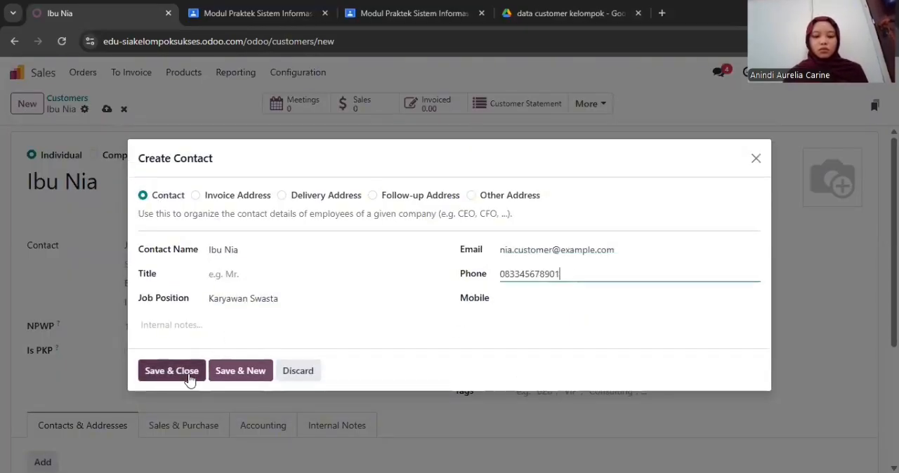
{"action": "left_click", "coordinate": [188, 373]}
Create the next customer with the full name, street address and city, and select Indonesia as the country
{"action": "left_click", "coordinate": [91, 184]}
{"action": "type", "text": "Ibu Vina"}
{"action": "left_click", "coordinate": [136, 241]}
{"action": "left_click", "coordinate": [125, 283]}
{"action": "type", "text": "Bandung"}
{"action": "left_click", "coordinate": [147, 302]}
{"action": "left_click", "coordinate": [237, 336]}
Set the customer's job position to Ibu Rumah Tangga and fill in the phone number and e-mail address
{"action": "left_click", "coordinate": [564, 245]}
{"action": "type", "text": "Ibu Rumah Tangga"}
{"action": "left_click", "coordinate": [551, 268]}
{"action": "type", "text": "083456789012"}
{"action": "left_click", "coordinate": [540, 319]}
{"action": "type", "text": "vina.customer@example.com"}
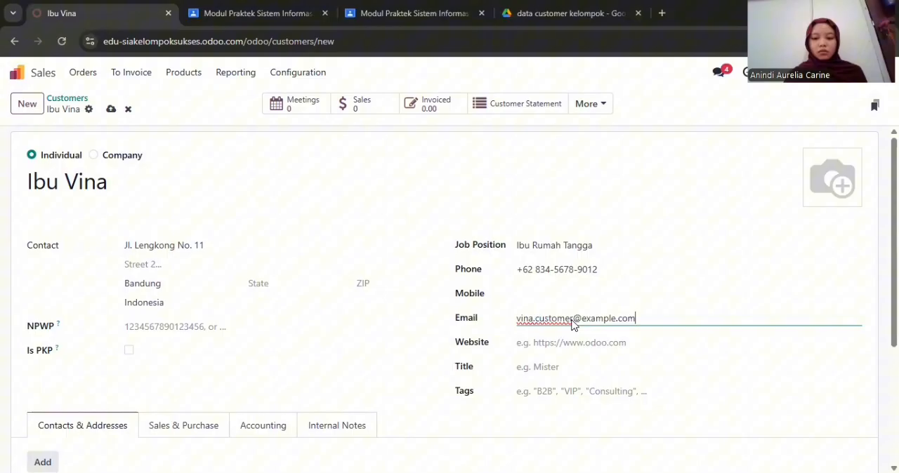
Add and save a Contact entry with the contact's name, job position Ibu Rumah Tangga, e-mail address and phone number
{"action": "left_click", "coordinate": [43, 462]}
{"action": "left_click", "coordinate": [246, 247]}
{"action": "type", "text": "Ibu Vina"}
{"action": "left_click", "coordinate": [251, 300]}
{"action": "type", "text": "Ibu Rumah Tangga"}
{"action": "left_click", "coordinate": [503, 248]}
{"action": "type", "text": "vina.customer@example.com"}
{"action": "left_click", "coordinate": [525, 274]}
{"action": "type", "text": "083456789012"}
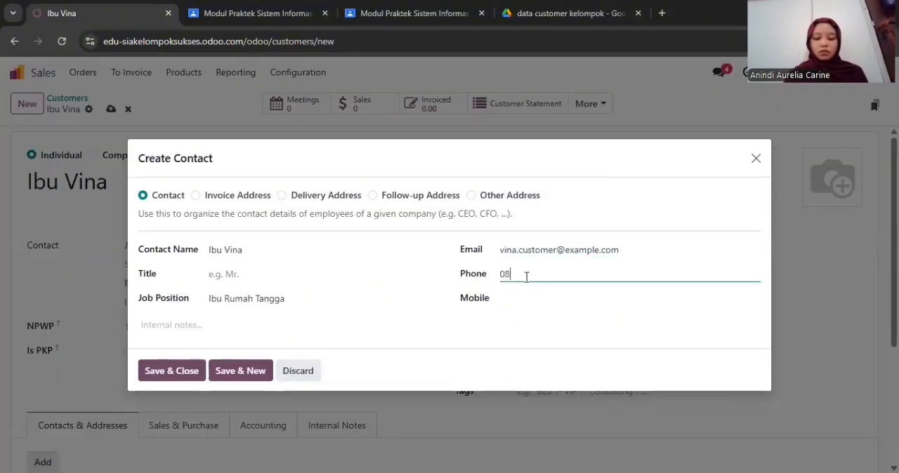
{"action": "left_click", "coordinate": [177, 371]}
Create the last customer with the full name, street address and city, and set the country to Indonesia
{"action": "type", "text": "Bapak Dede"}
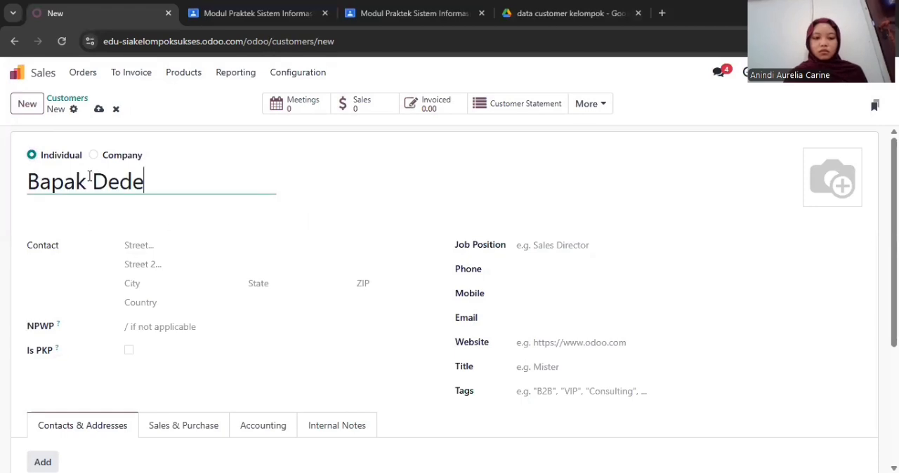
{"action": "left_click", "coordinate": [161, 242]}
{"action": "key", "text": "Tab"}
{"action": "key", "text": "Tab"}
{"action": "type", "text": "Cimahi"}
{"action": "left_click", "coordinate": [170, 307]}
{"action": "type", "text": "Indonesia"}
Set the customer's job position to Pensiunan and fill in the phone number and e-mail address
{"action": "left_click", "coordinate": [575, 247]}
{"action": "type", "text": "Pensiunan"}
{"action": "left_click", "coordinate": [556, 265]}
{"action": "type", "text": "083567890123"}
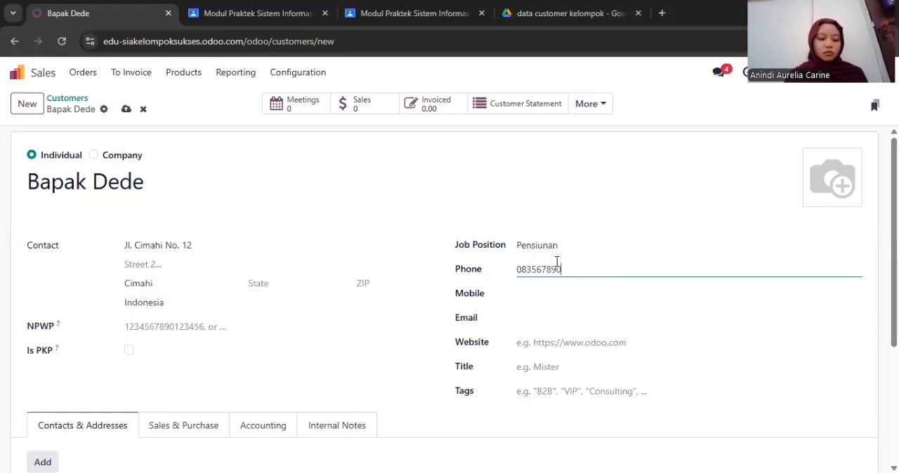
{"action": "left_click", "coordinate": [533, 315]}
{"action": "type", "text": "dede.customer@example.com"}
Add and save a Contact entry with the contact's name, job position Pensiunan, e-mail address and phone number
{"action": "left_click", "coordinate": [43, 462]}
{"action": "type", "text": "Bapak Dede"}
{"action": "left_click", "coordinate": [251, 292]}
{"action": "type", "text": "Pensiunan"}
{"action": "left_click", "coordinate": [527, 248]}
{"action": "type", "text": "dede.customer@example.com"}
{"action": "left_click", "coordinate": [511, 276]}
{"action": "type", "text": "083567890123"}
{"action": "left_click", "coordinate": [149, 378]}
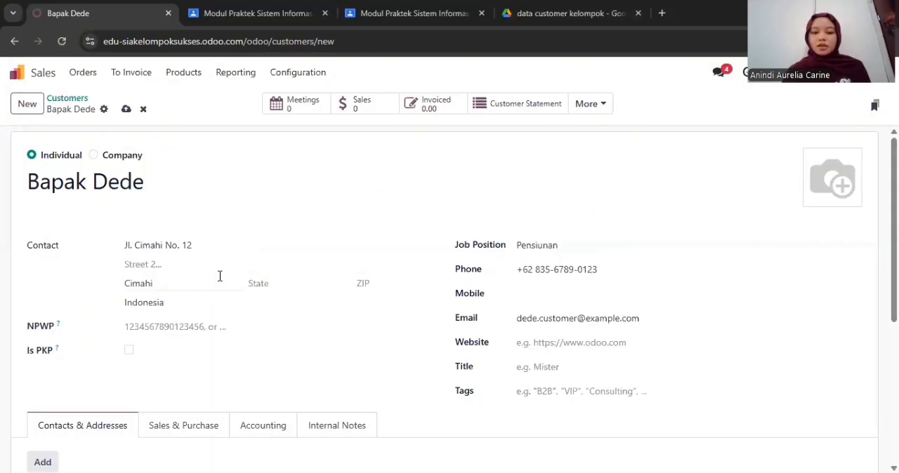
Review the finished customer record, open the Sales customer list and look through all customer cards
{"action": "scroll", "coordinate": [220, 276], "scroll_direction": "down", "scroll_amount": 2}
{"action": "scroll", "coordinate": [220, 276], "scroll_direction": "up", "scroll_amount": 1}
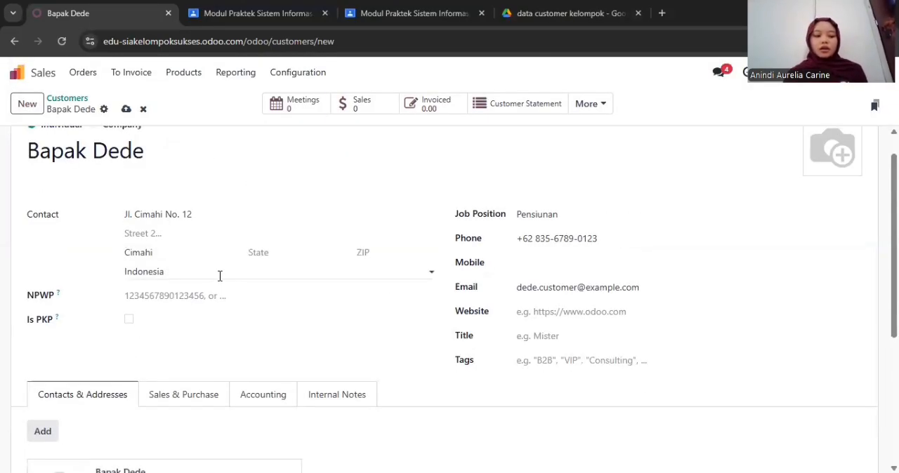
{"action": "left_click", "coordinate": [90, 82]}
{"action": "left_click", "coordinate": [126, 151]}
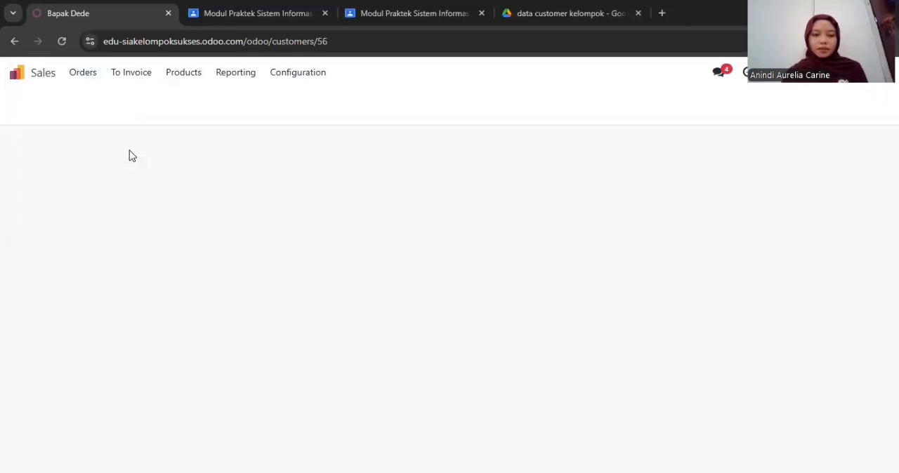
{"action": "scroll", "coordinate": [291, 214], "scroll_direction": "down", "scroll_amount": 6}
{"action": "scroll", "coordinate": [292, 215], "scroll_direction": "down", "scroll_amount": 2}
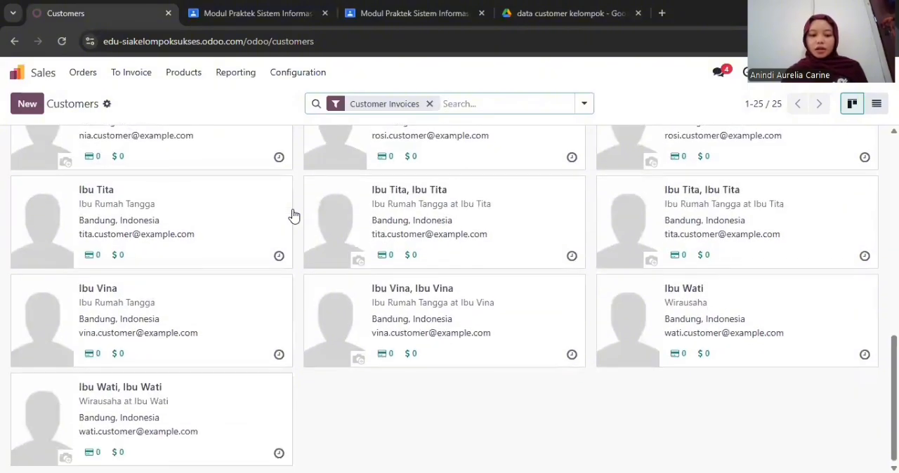
{"action": "scroll", "coordinate": [290, 215], "scroll_direction": "up", "scroll_amount": 10}
{"action": "scroll", "coordinate": [730, 323], "scroll_direction": "down", "scroll_amount": 2}
{"action": "scroll", "coordinate": [730, 323], "scroll_direction": "up", "scroll_amount": 2}
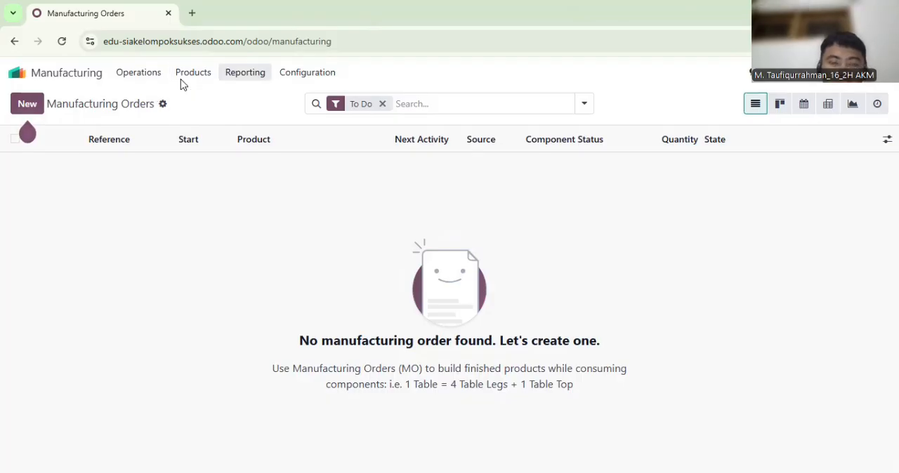
Open the bills of materials in Manufacturing and create one for the product Hampers A (Mini Bahagia)
{"action": "left_click", "coordinate": [198, 73]}
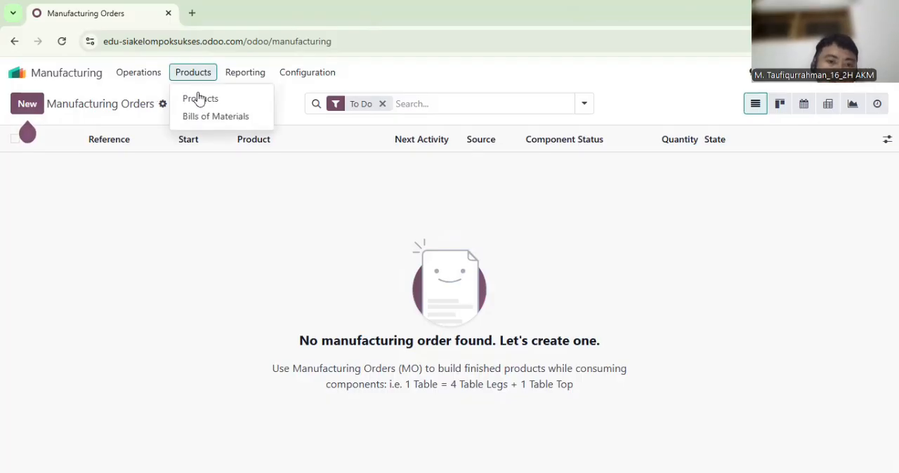
{"action": "left_click", "coordinate": [200, 115]}
{"action": "left_click", "coordinate": [15, 165]}
{"action": "left_click", "coordinate": [488, 107]}
{"action": "left_click", "coordinate": [523, 221]}
{"action": "left_click", "coordinate": [266, 329]}
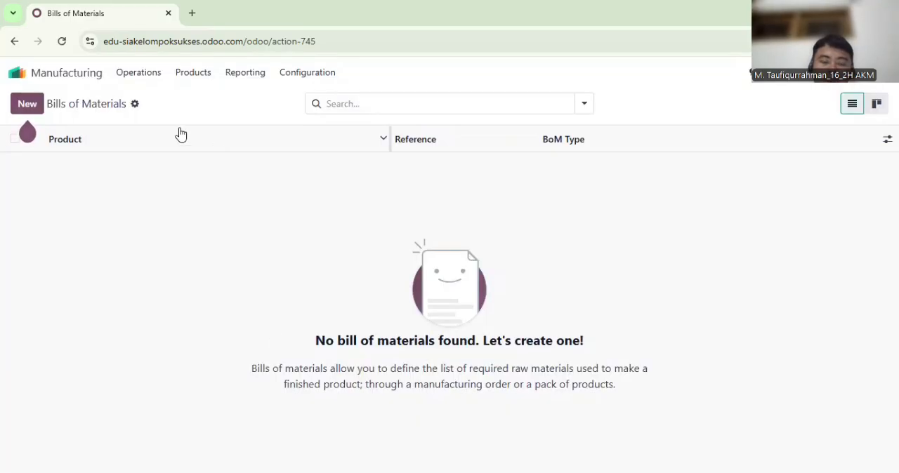
{"action": "left_click", "coordinate": [25, 99]}
{"action": "left_click", "coordinate": [142, 146]}
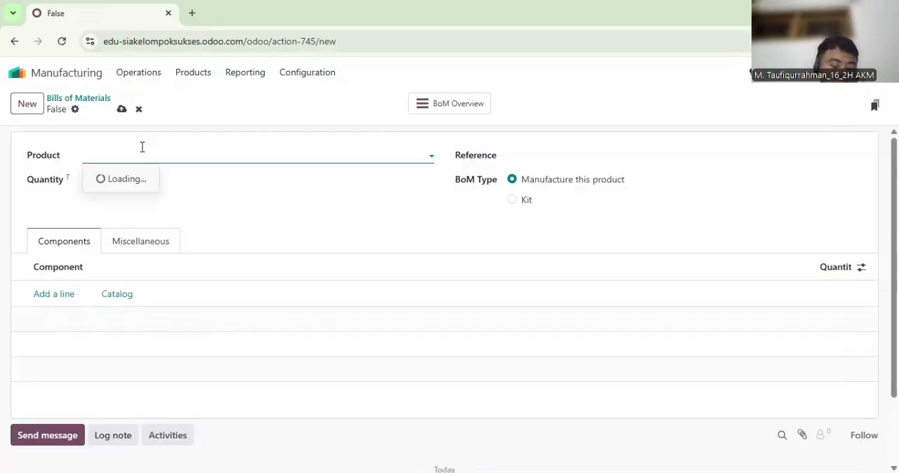
{"action": "type", "text": "Hampers"}
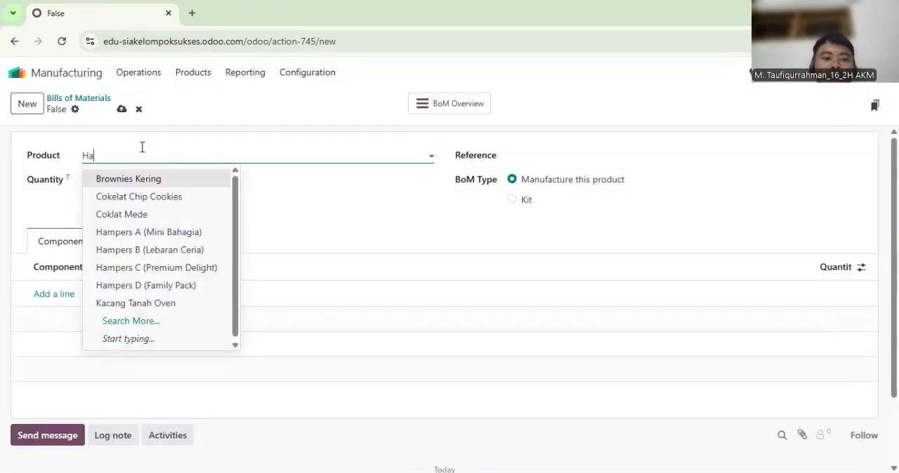
{"action": "key", "text": "Return"}
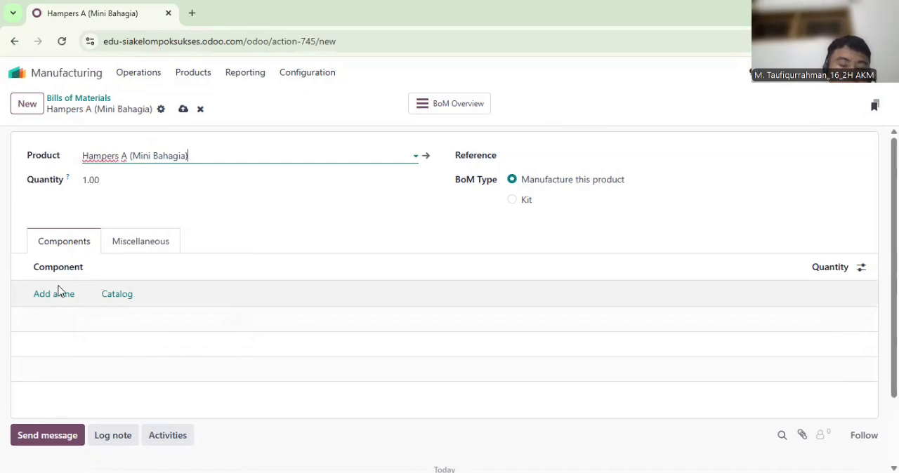
Add Nastar and Putri Salju as components of the Hampers A bill of materials
{"action": "left_click", "coordinate": [56, 293]}
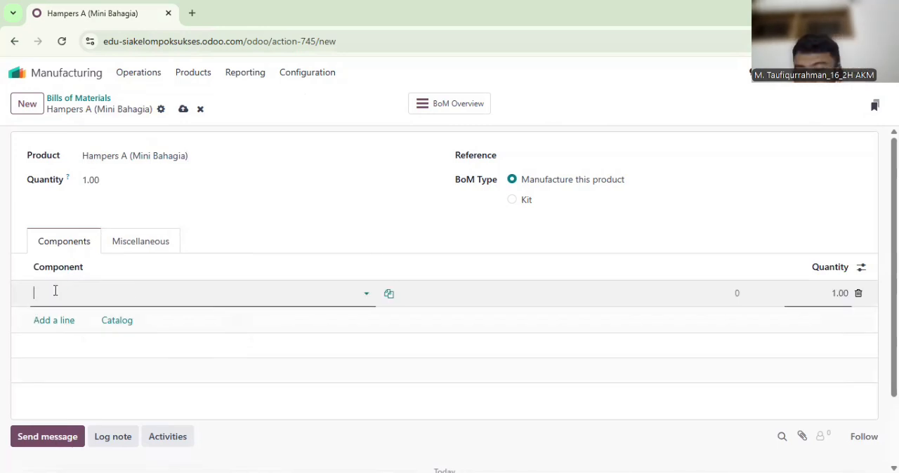
{"action": "type", "text": "Nast"}
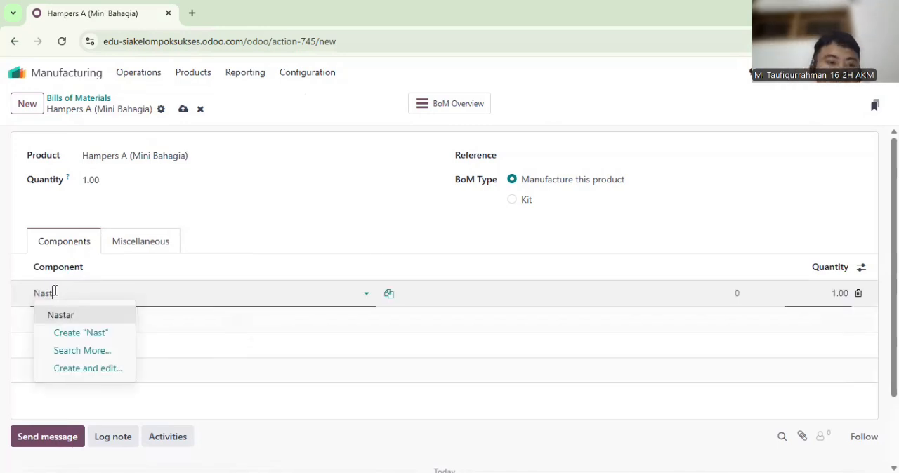
{"action": "left_click", "coordinate": [56, 314]}
{"action": "left_click", "coordinate": [54, 320]}
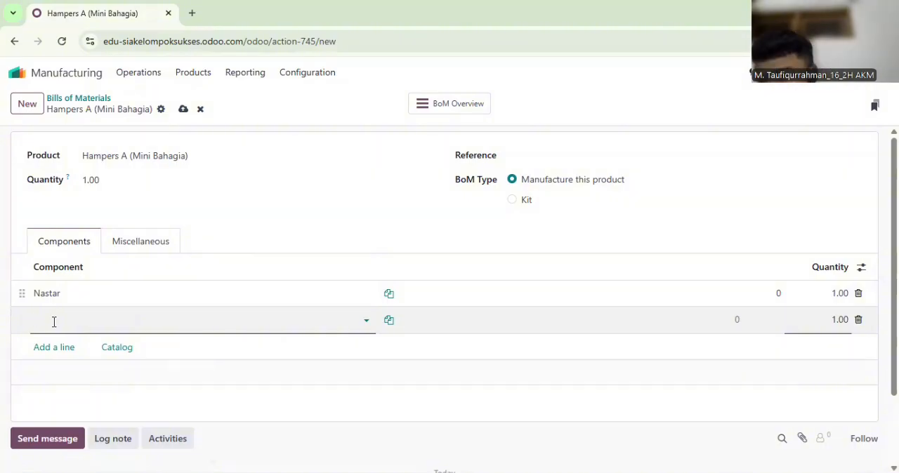
{"action": "type", "text": "Putri Sa"}
{"action": "left_click", "coordinate": [56, 341]}
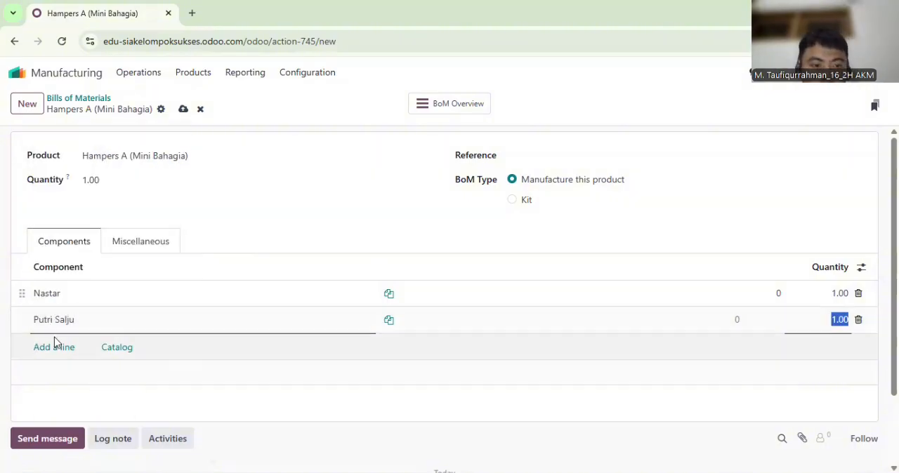
Add Toples Mika and Kotak Hampers M to the Hampers A component list
{"action": "left_click", "coordinate": [55, 344]}
{"action": "type", "text": "Toples Mika"}
{"action": "key", "text": "Tab"}
{"action": "left_click", "coordinate": [53, 374]}
{"action": "type", "text": "Kotak Hamp"}
{"action": "left_click", "coordinate": [71, 297]}
Add Pita Hias and Kartu Ucapan as further components of the Hampers A bill of materials
{"action": "left_click", "coordinate": [63, 401]}
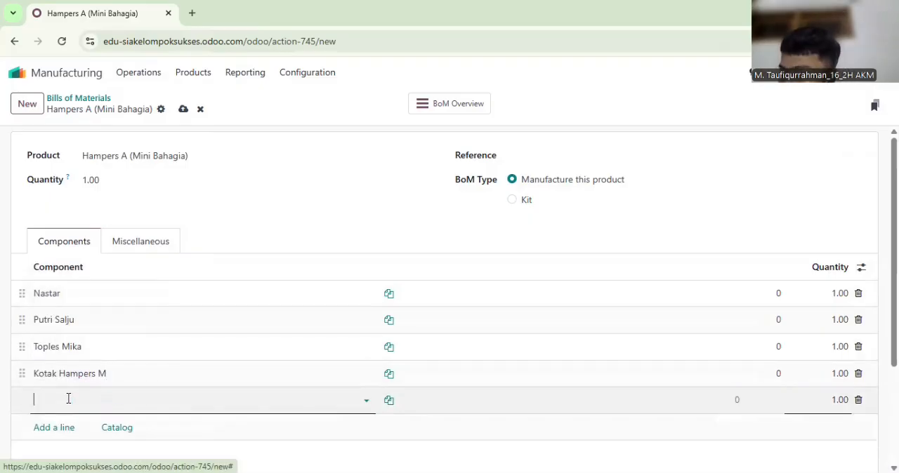
{"action": "type", "text": "Pita"}
{"action": "key", "text": "Tab"}
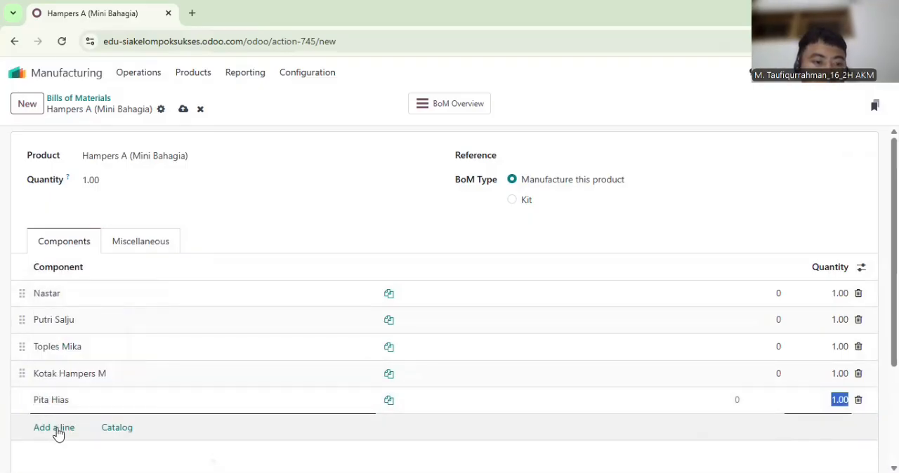
{"action": "left_click", "coordinate": [55, 427]}
{"action": "type", "text": "Kart"}
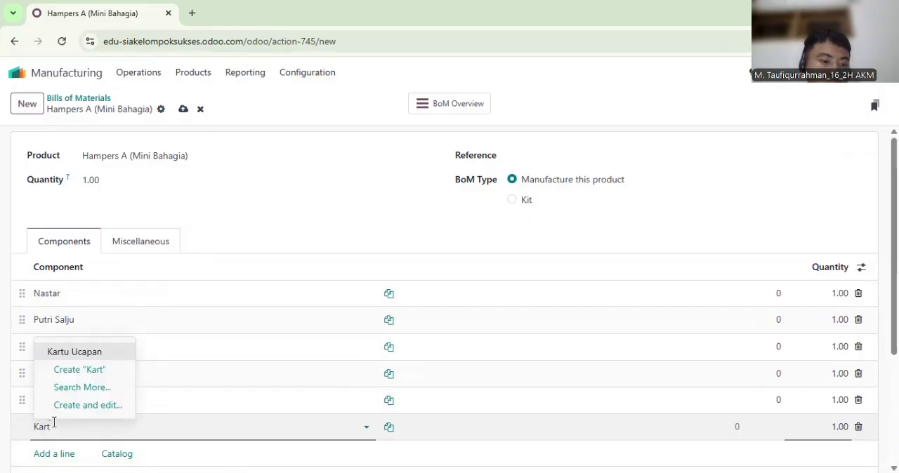
{"action": "left_click", "coordinate": [83, 405]}
{"action": "left_click", "coordinate": [233, 429]}
{"action": "type", "text": "Ka"}
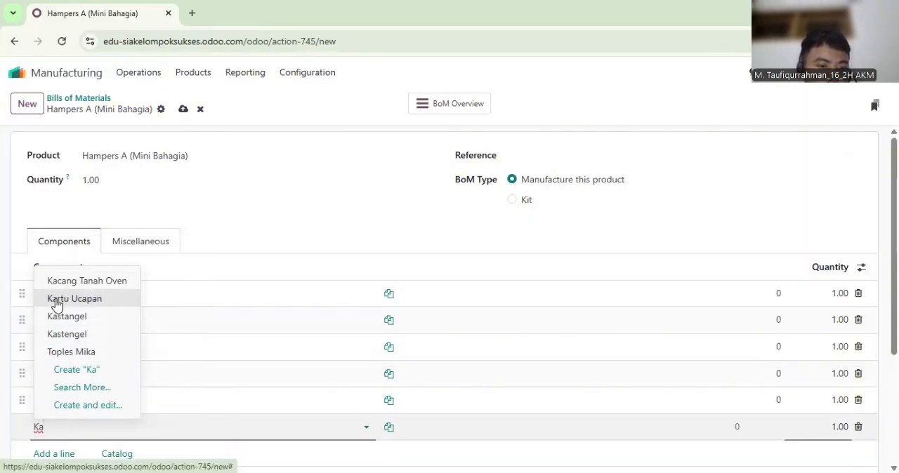
{"action": "left_click", "coordinate": [56, 304]}
{"action": "scroll", "coordinate": [391, 354], "scroll_direction": "down", "scroll_amount": 1}
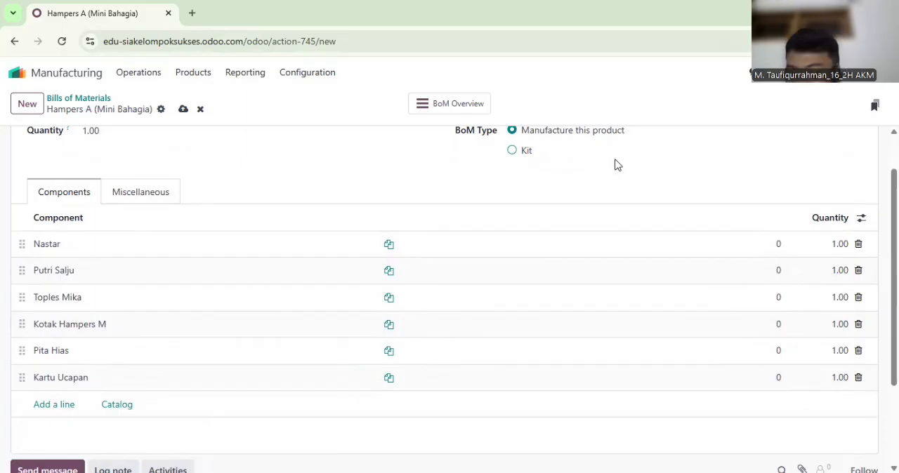
{"action": "scroll", "coordinate": [104, 150], "scroll_direction": "up", "scroll_amount": 1}
Create a bill of materials for Hampers B (Lebaran Ceria), add Nastar as a component and look up "Kas" on a second line
{"action": "left_click", "coordinate": [27, 103]}
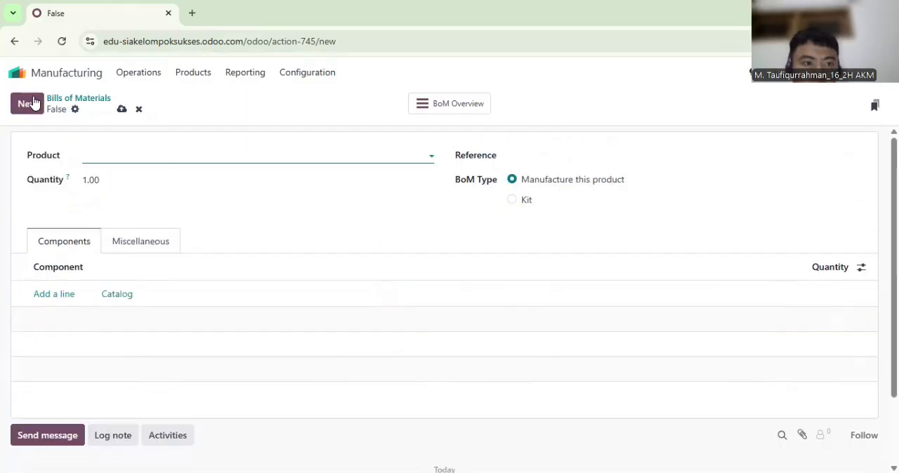
{"action": "type", "text": "Hampers"}
{"action": "left_click", "coordinate": [138, 197]}
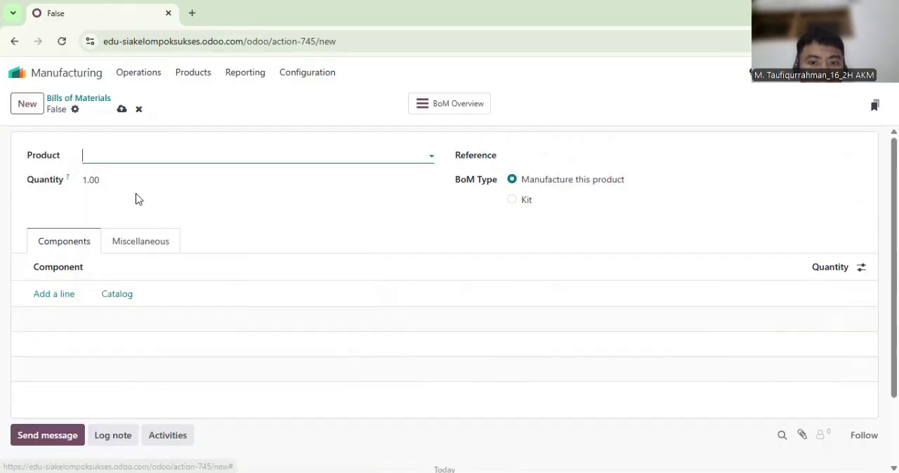
{"action": "left_click", "coordinate": [57, 295]}
{"action": "type", "text": "Nast"}
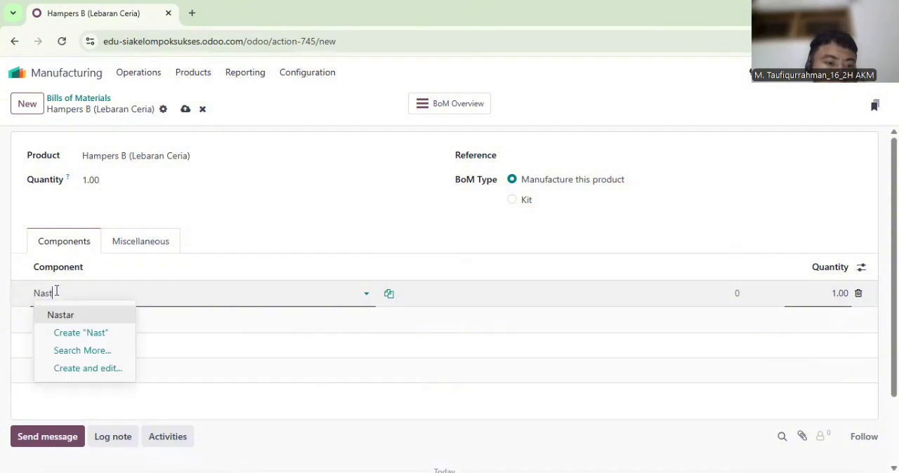
{"action": "left_click", "coordinate": [60, 315]}
{"action": "left_click", "coordinate": [54, 323]}
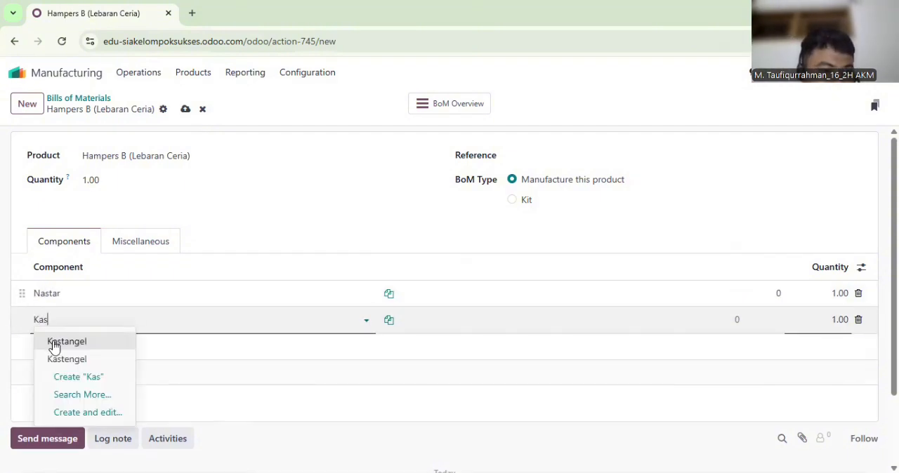
Leave the bill of materials and open the product list in Inventory
{"action": "left_click", "coordinate": [78, 87]}
{"action": "left_click", "coordinate": [58, 72]}
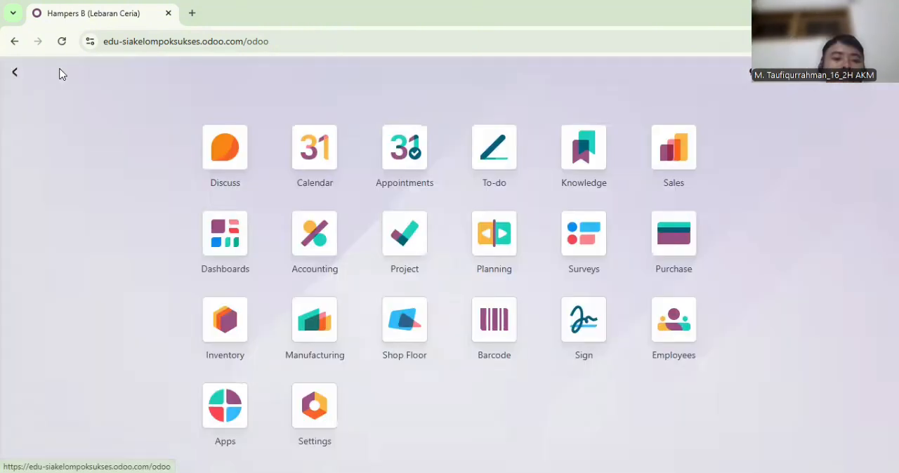
{"action": "left_click", "coordinate": [217, 327]}
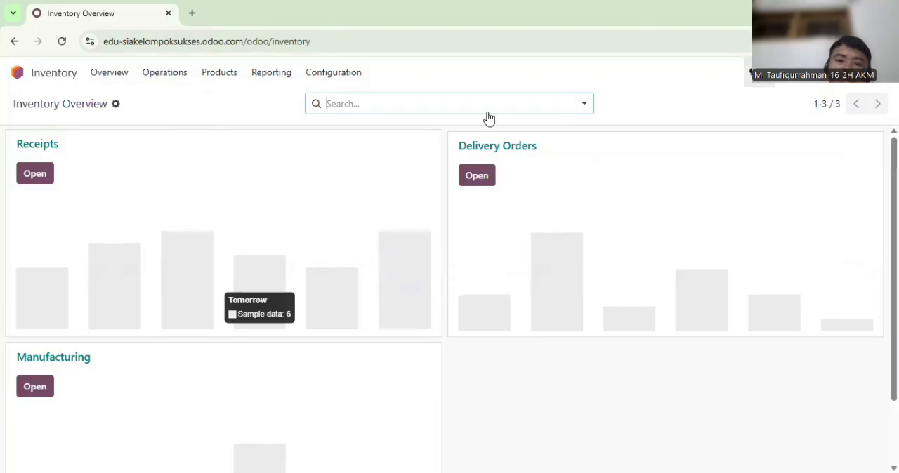
{"action": "left_click", "coordinate": [219, 72]}
{"action": "left_click", "coordinate": [237, 100]}
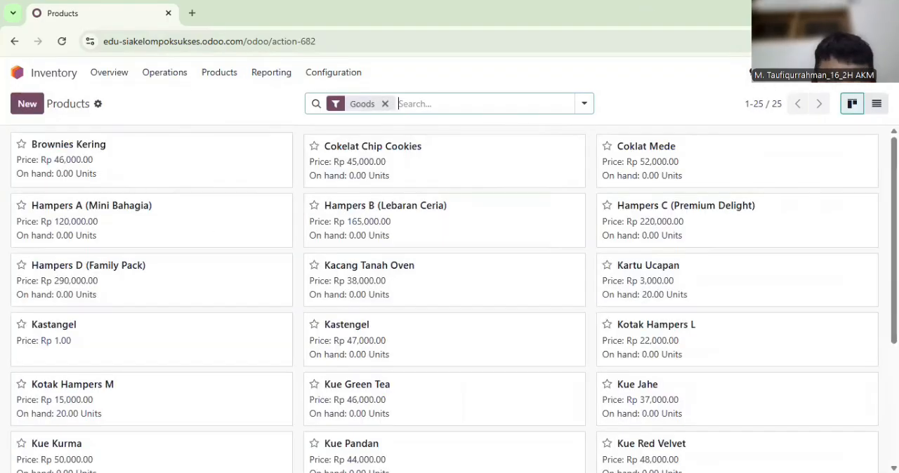
Delete the duplicate product Kastangel, priced Rp 1.00, from the product list
{"action": "scroll", "coordinate": [337, 302], "scroll_direction": "down", "scroll_amount": 2}
{"action": "scroll", "coordinate": [337, 301], "scroll_direction": "up", "scroll_amount": 1}
{"action": "left_click", "coordinate": [274, 295]}
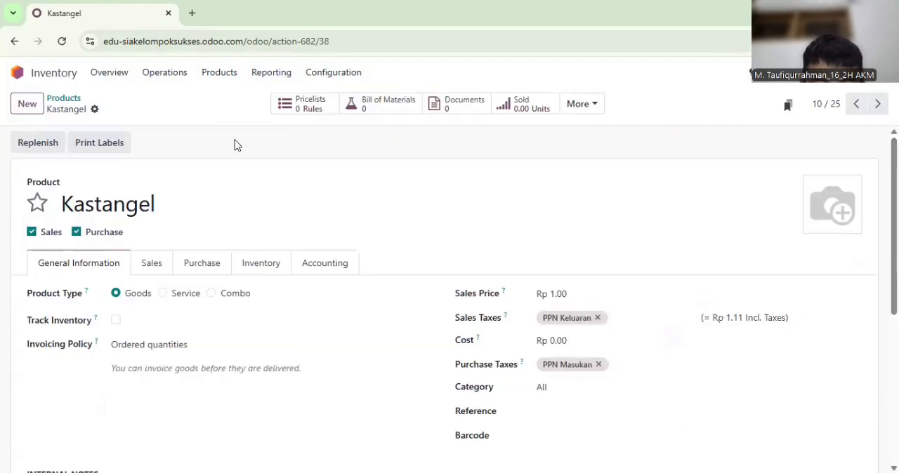
{"action": "left_click", "coordinate": [94, 109]}
{"action": "left_click", "coordinate": [127, 168]}
{"action": "left_click", "coordinate": [277, 328]}
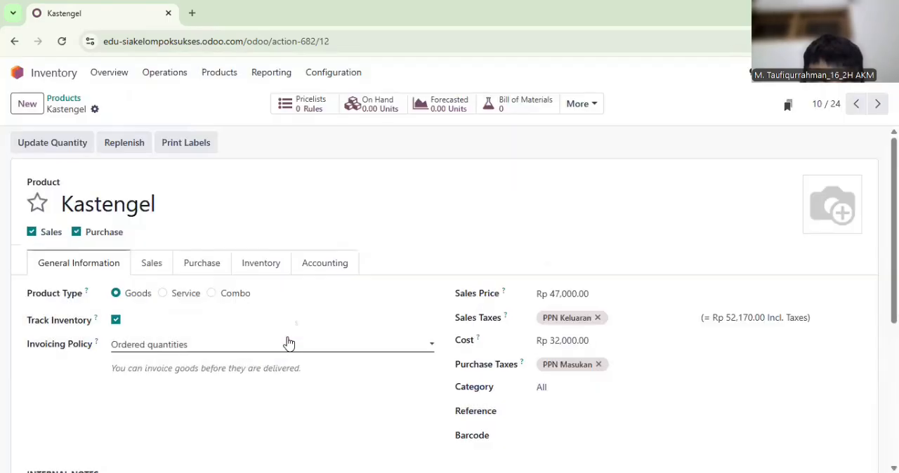
Reopen the Hampers B (Lebaran Ceria) bill of materials in Manufacturing and add Kastengel as its second component
{"action": "left_click", "coordinate": [17, 72]}
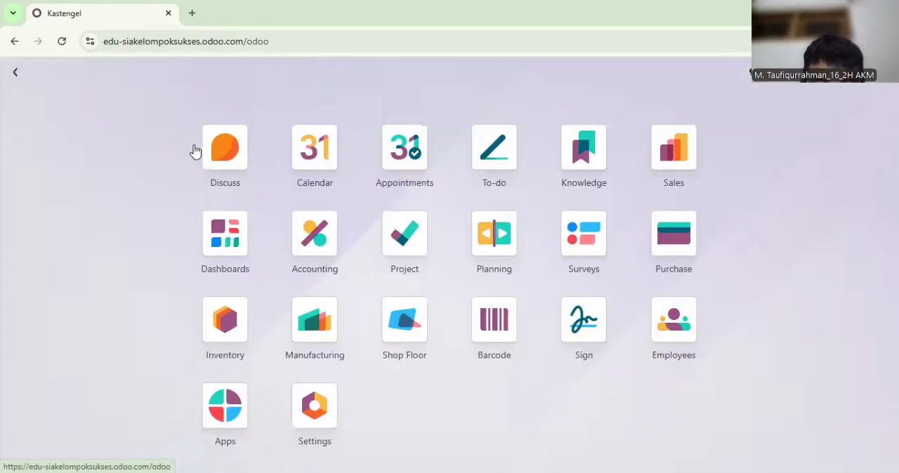
{"action": "left_click", "coordinate": [314, 319]}
{"action": "left_click", "coordinate": [201, 74]}
{"action": "left_click", "coordinate": [190, 118]}
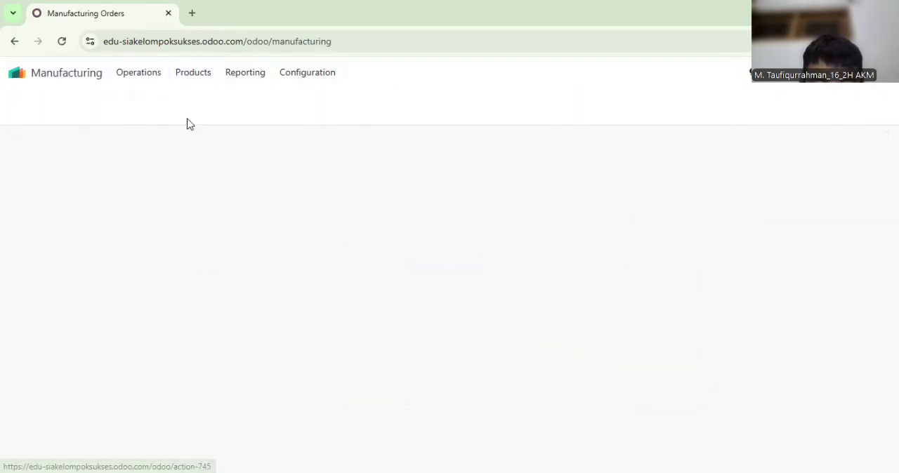
{"action": "left_click", "coordinate": [186, 191]}
{"action": "left_click", "coordinate": [56, 319]}
{"action": "type", "text": "Kas"}
{"action": "left_click", "coordinate": [60, 340]}
Add Lidah Kucing and Toples Mika to the Hampers B component list
{"action": "left_click", "coordinate": [56, 346]}
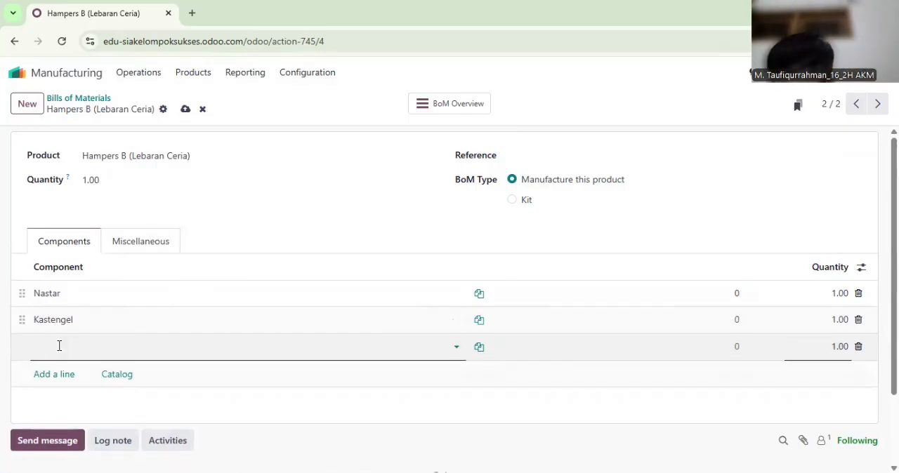
{"action": "type", "text": "Lida"}
{"action": "left_click", "coordinate": [59, 368]}
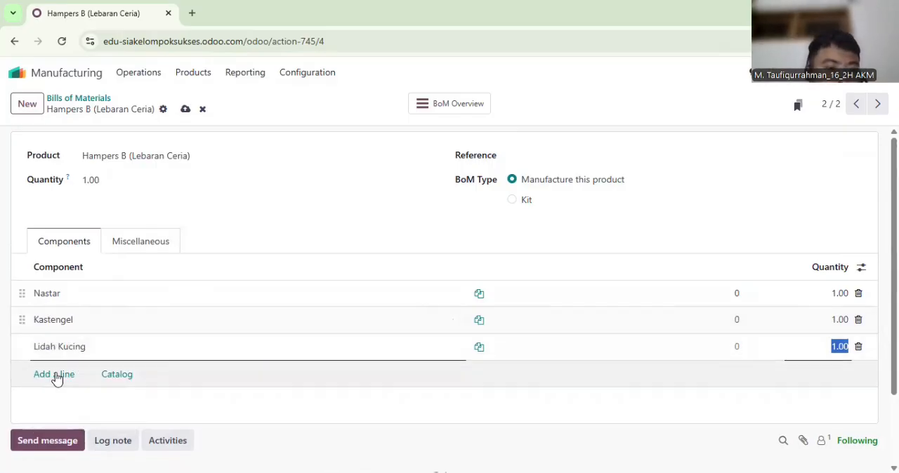
{"action": "left_click", "coordinate": [56, 374]}
{"action": "type", "text": "Topl"}
{"action": "left_click", "coordinate": [52, 396]}
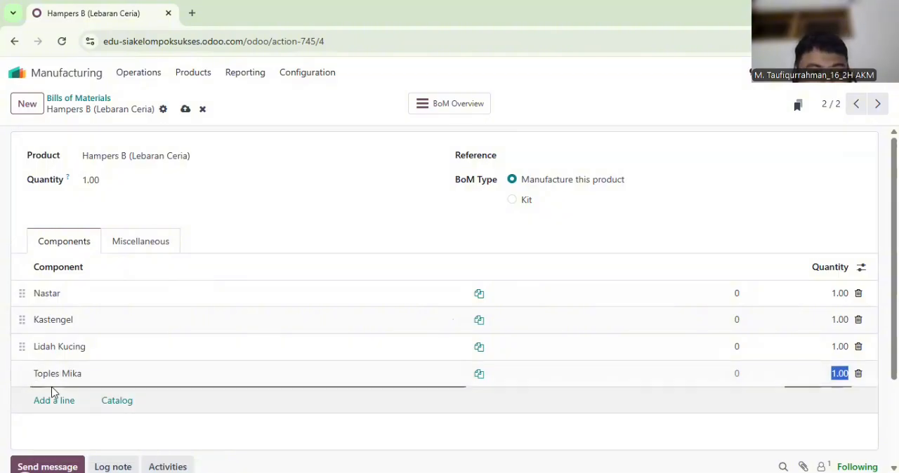
Add Kotak Hampers M and Pita Hias as further components of the Hampers B bill of materials
{"action": "left_click", "coordinate": [52, 399]}
{"action": "type", "text": "Ko"}
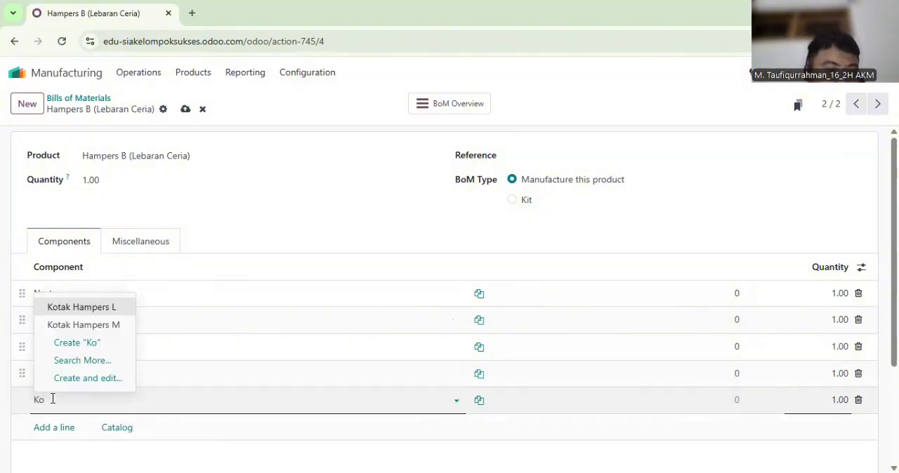
{"action": "left_click", "coordinate": [74, 325]}
{"action": "left_click", "coordinate": [52, 427]}
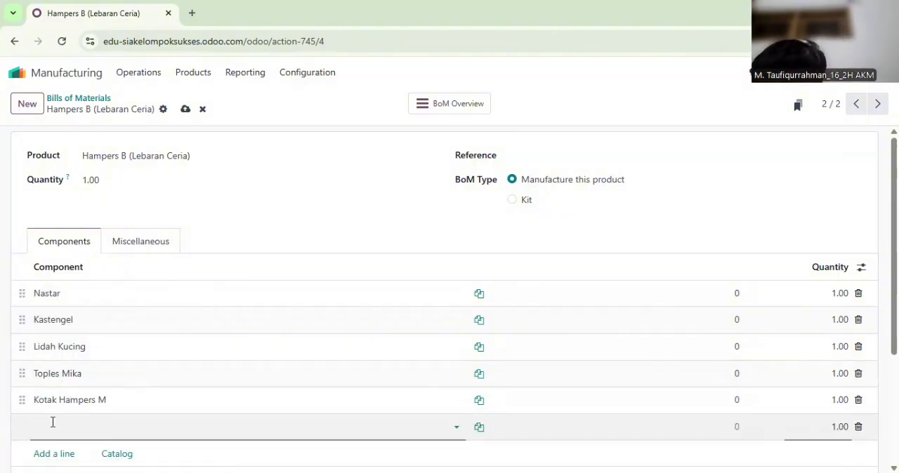
{"action": "type", "text": "Pita"}
{"action": "left_click", "coordinate": [55, 352]}
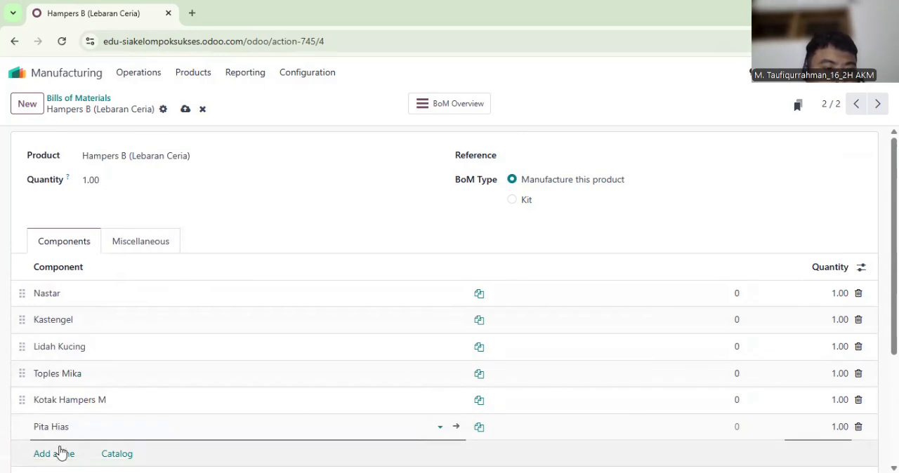
Add Kartu Ucapan as the last component of the Hampers B bill of materials
{"action": "left_click", "coordinate": [60, 453]}
{"action": "type", "text": "Kart"}
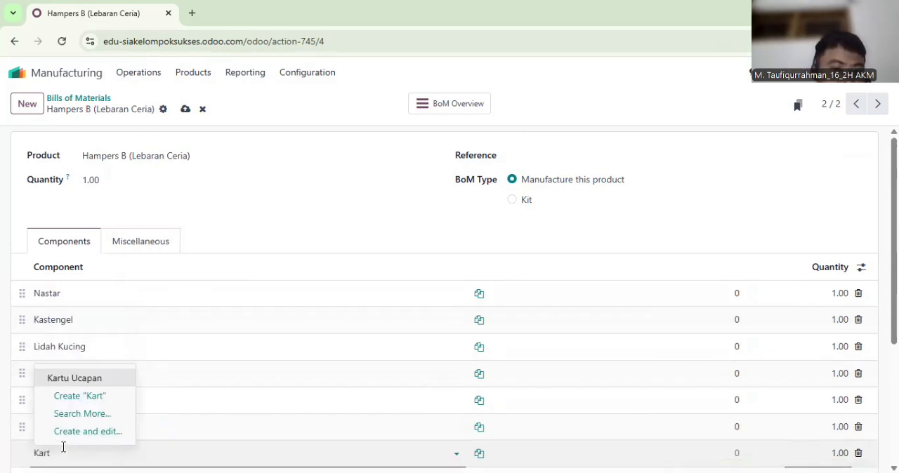
{"action": "left_click", "coordinate": [64, 383]}
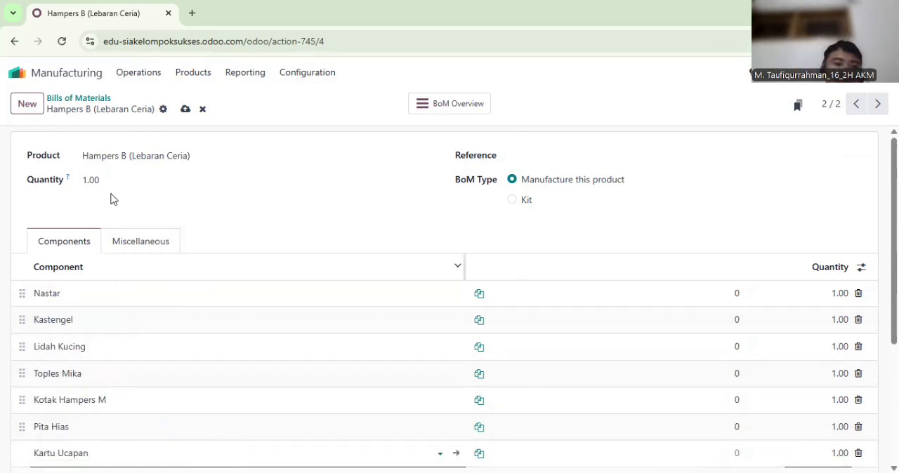
Create a bill of materials for Hampers C (Premium Delight) and add Nastar as its first component
{"action": "left_click", "coordinate": [29, 106]}
{"action": "type", "text": "Hamper"}
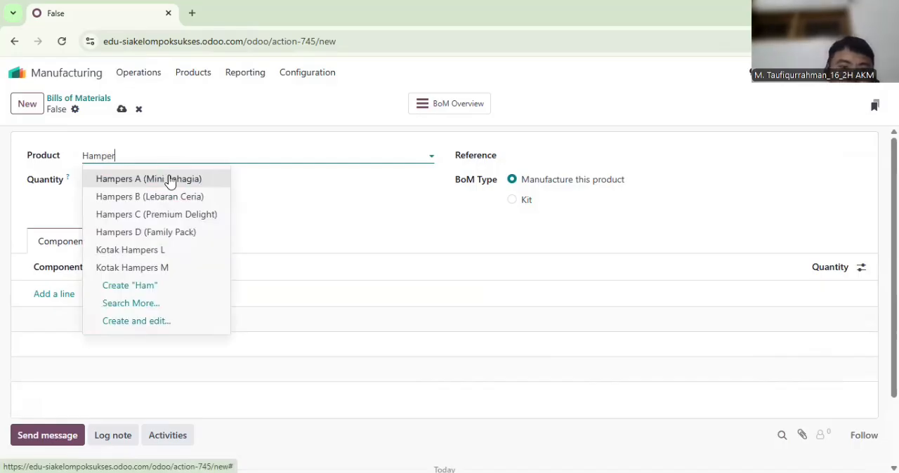
{"action": "left_click", "coordinate": [164, 214]}
{"action": "left_click", "coordinate": [46, 294]}
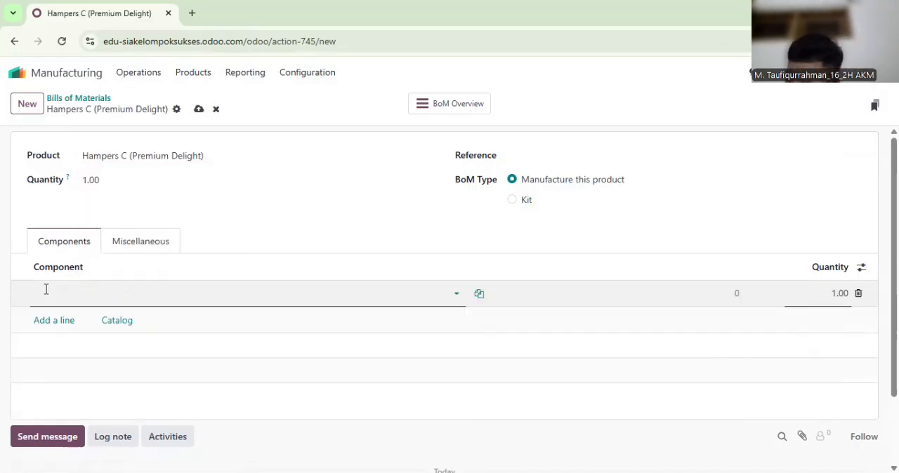
{"action": "type", "text": "Nas"}
{"action": "left_click", "coordinate": [47, 316]}
Add Putri Salju and Kue Red Velvet to the Hampers C component list
{"action": "left_click", "coordinate": [46, 318]}
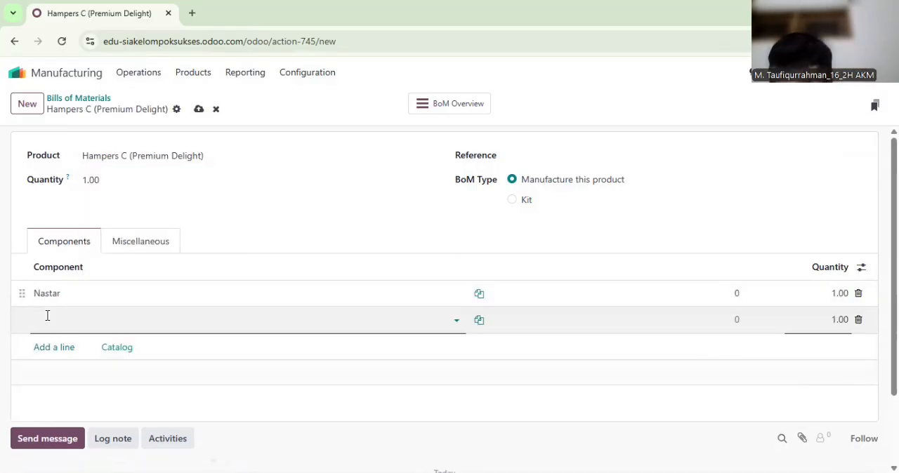
{"action": "type", "text": "Put"}
{"action": "key", "text": "Tab"}
{"action": "left_click", "coordinate": [47, 348]}
{"action": "type", "text": "Kue"}
{"action": "left_click", "coordinate": [61, 253]}
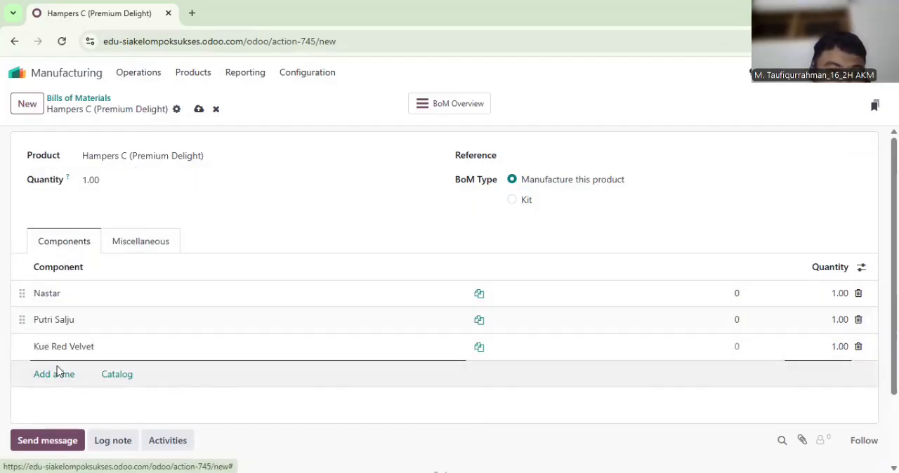
Add Kue Green Tea and Toples Mika as components of the Hampers C bill of materials
{"action": "left_click", "coordinate": [57, 374]}
{"action": "type", "text": "Kue"}
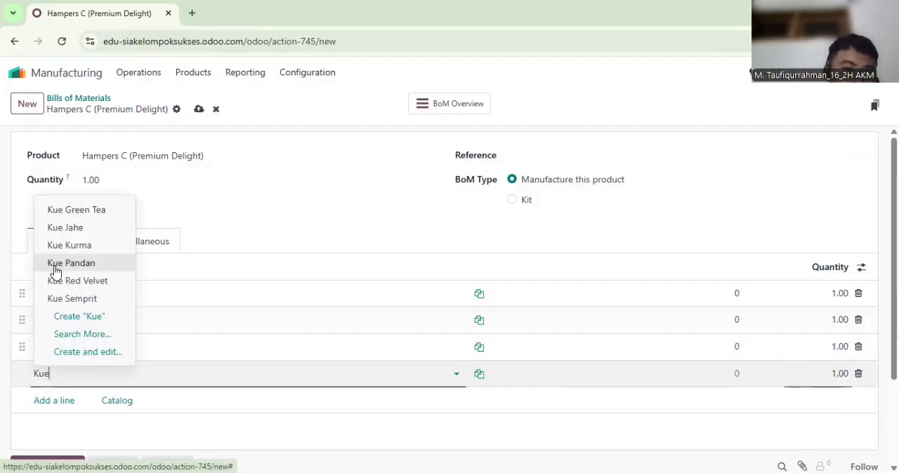
{"action": "left_click", "coordinate": [52, 210]}
{"action": "left_click", "coordinate": [59, 400]}
{"action": "type", "text": "Tpop"}
{"action": "key", "text": "BackSpace"}
{"action": "key", "text": "BackSpace"}
{"action": "key", "text": "BackSpace"}
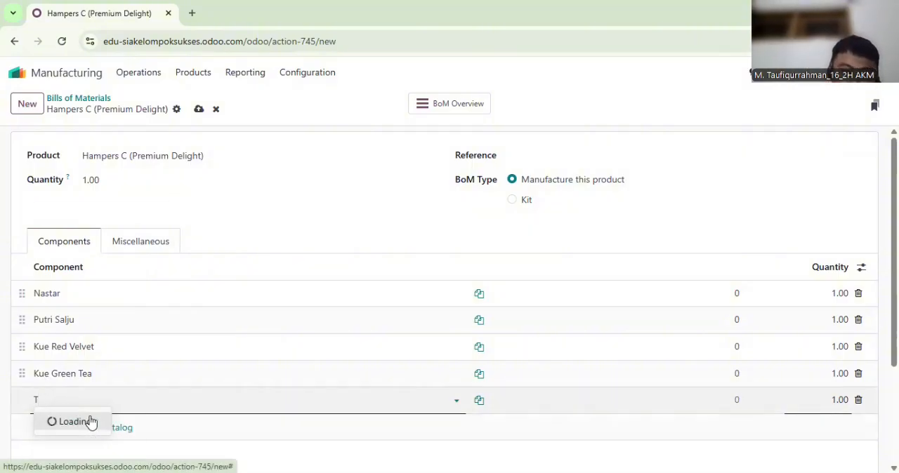
{"action": "type", "text": "op"}
{"action": "left_click", "coordinate": [62, 324]}
Add Kotak Hampers L and Pita Hias as further components of the Hampers C bill of materials
{"action": "left_click", "coordinate": [63, 426]}
{"action": "type", "text": "Kota"}
{"action": "key", "text": "Escape"}
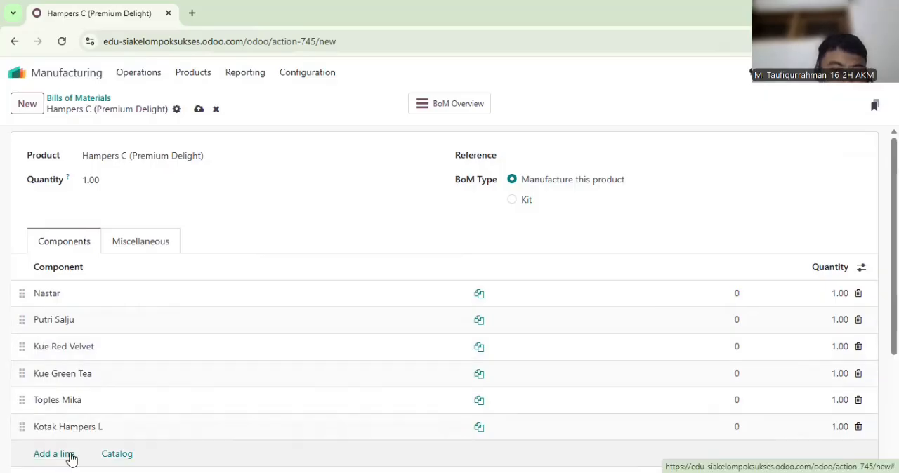
{"action": "left_click", "coordinate": [70, 455]}
{"action": "type", "text": "Pita"}
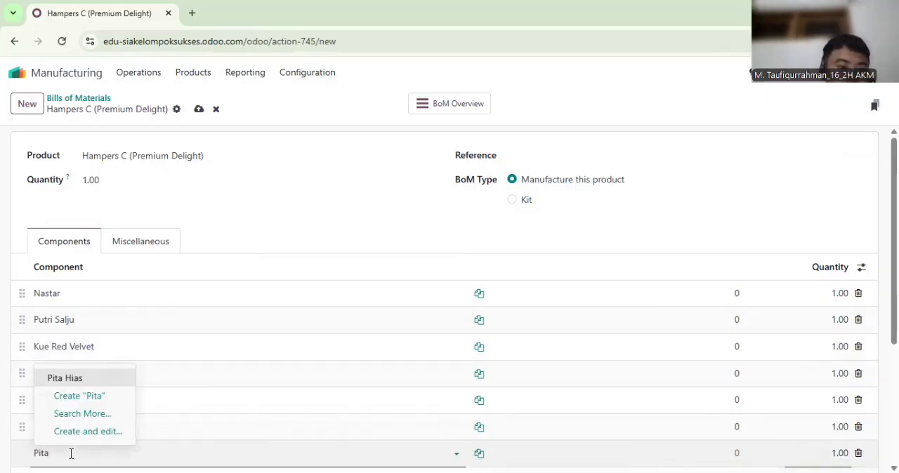
{"action": "left_click", "coordinate": [66, 375]}
Add Kartu Ucapan as the last component of the Hampers C bill of materials
{"action": "scroll", "coordinate": [52, 369], "scroll_direction": "down", "scroll_amount": 2}
{"action": "left_click", "coordinate": [52, 367]}
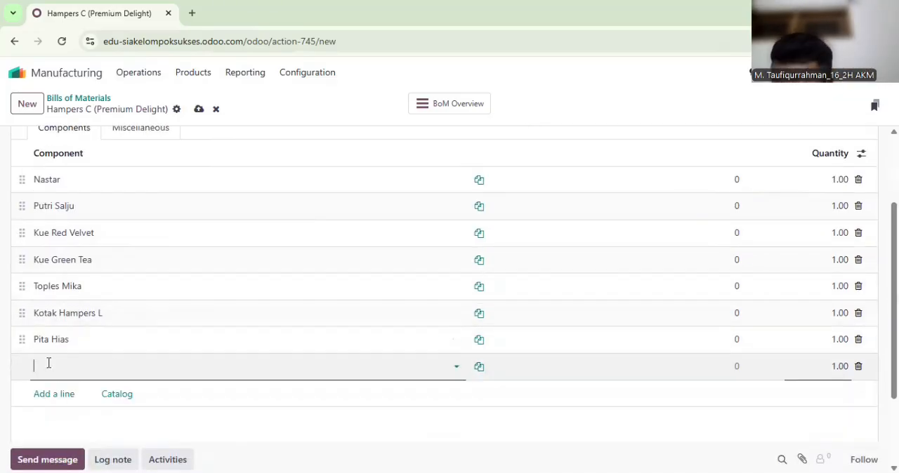
{"action": "left_click", "coordinate": [52, 391]}
Create a bill of materials for Hampers D (Family Pack) and add Nastar as its first component
{"action": "left_click", "coordinate": [28, 106]}
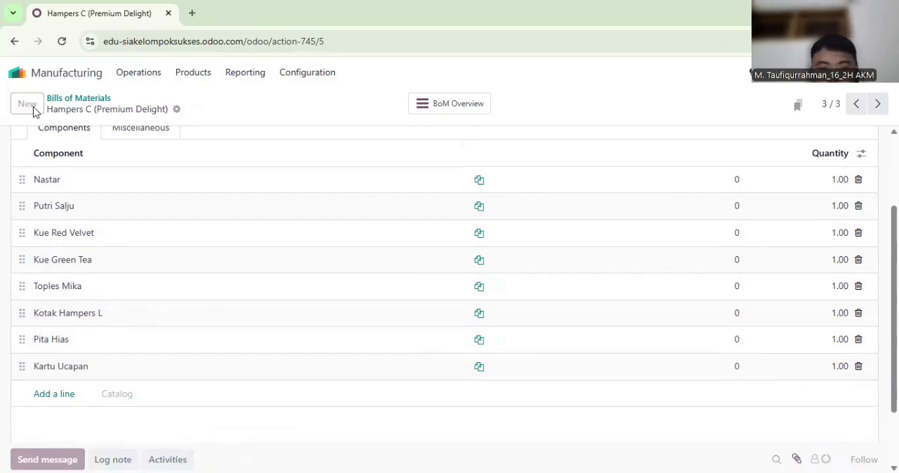
{"action": "type", "text": "Kotak"}
{"action": "key", "text": "BackSpace"}
{"action": "key", "text": "BackSpace"}
{"action": "key", "text": "BackSpace"}
{"action": "key", "text": "BackSpace"}
{"action": "key", "text": "BackSpace"}
{"action": "type", "text": "Hamp"}
{"action": "left_click", "coordinate": [132, 210]}
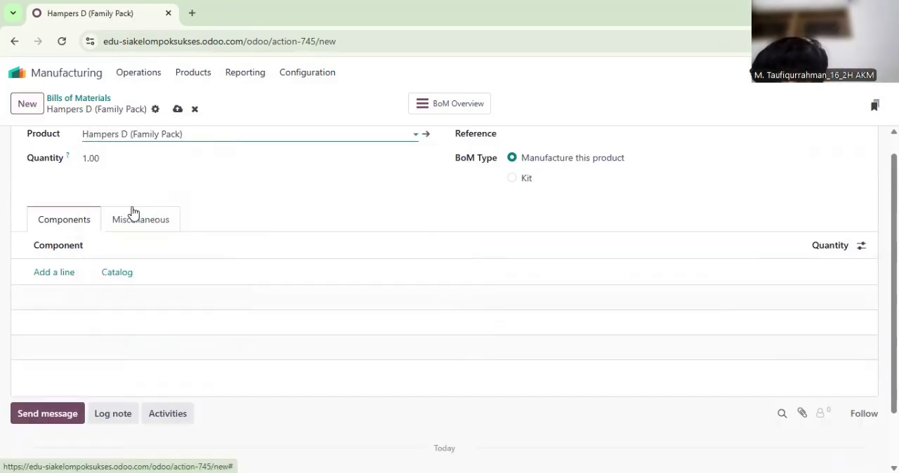
{"action": "left_click", "coordinate": [72, 272]}
{"action": "type", "text": "Nastar"}
Add Kastengel and Sagu Keju to the Hampers D component list
{"action": "left_click", "coordinate": [53, 298]}
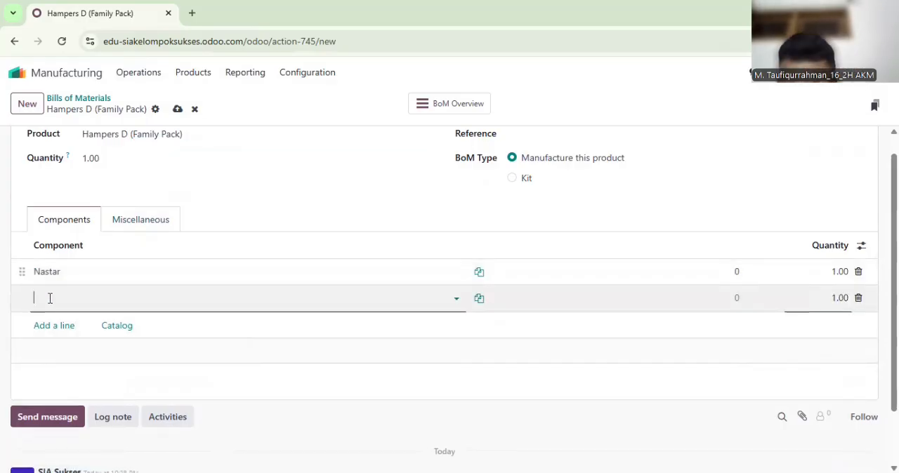
{"action": "type", "text": "Kas"}
{"action": "left_click", "coordinate": [51, 318]}
{"action": "left_click", "coordinate": [51, 327]}
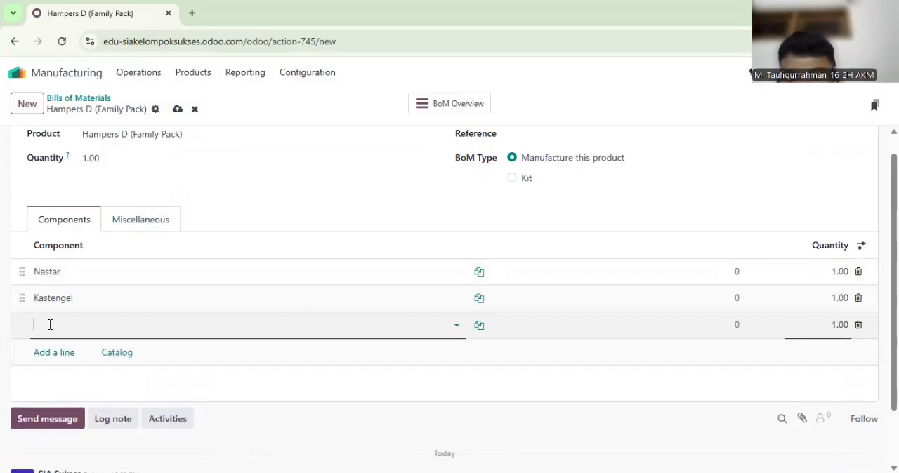
{"action": "type", "text": "Sagu"}
{"action": "left_click", "coordinate": [51, 345]}
Add Kue Semprit and Brownies Kering as components of the Hampers D bill of materials
{"action": "left_click", "coordinate": [51, 354]}
{"action": "type", "text": "K"}
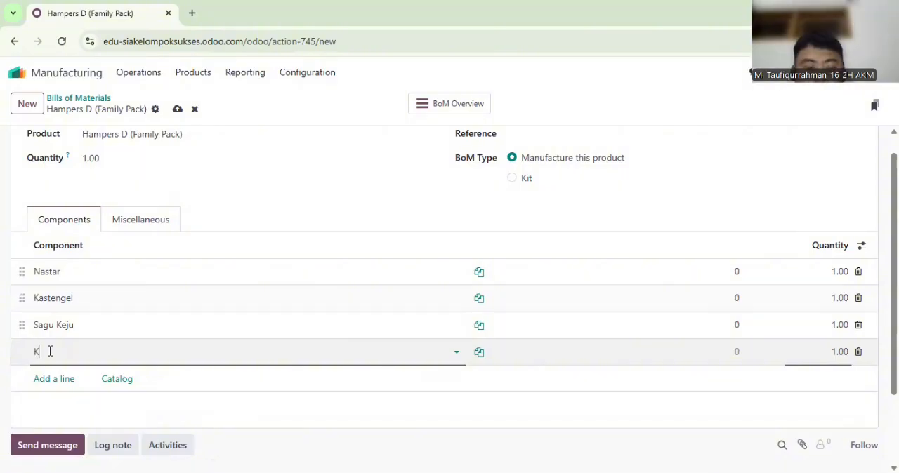
{"action": "type", "text": "ue"}
{"action": "left_click", "coordinate": [54, 276]}
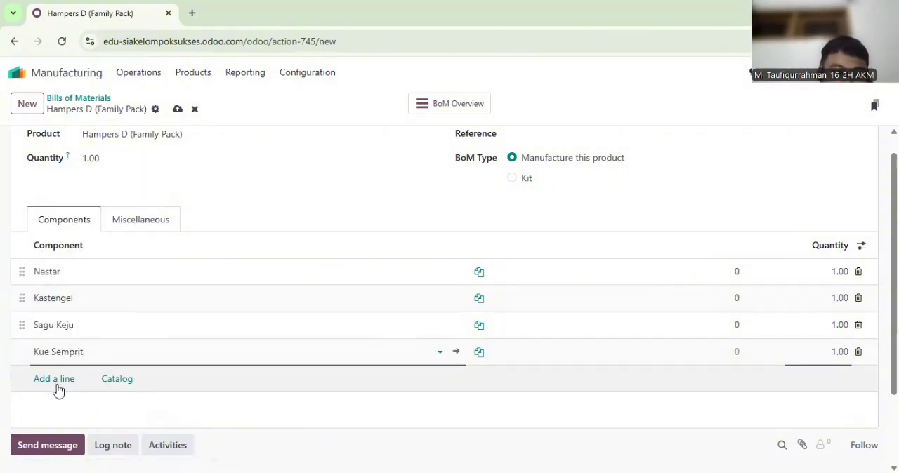
{"action": "left_click", "coordinate": [58, 391]}
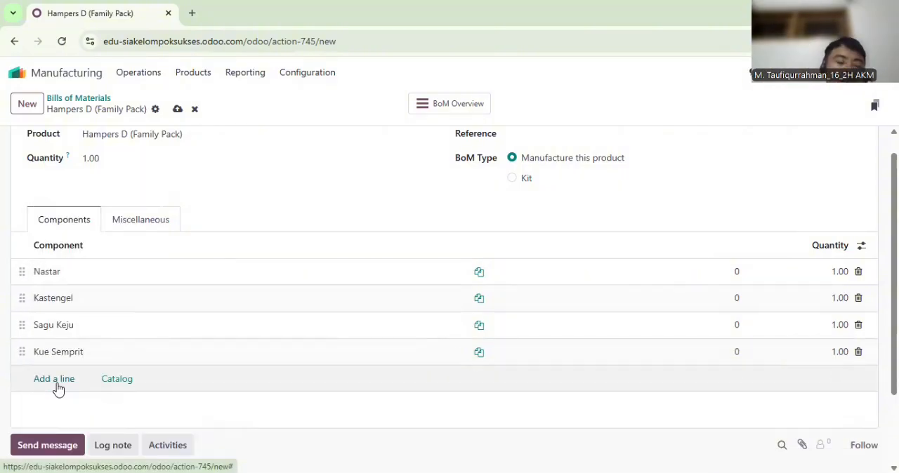
{"action": "type", "text": "Br"}
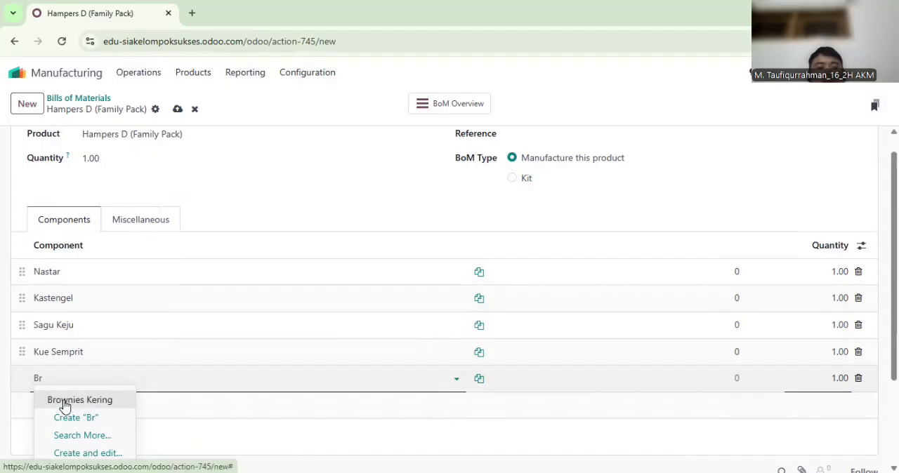
{"action": "left_click", "coordinate": [64, 400]}
Add Kue Kurma and Toples Mika as further components of the Hampers D bill of materials
{"action": "left_click", "coordinate": [54, 405]}
{"action": "type", "text": "Kue"}
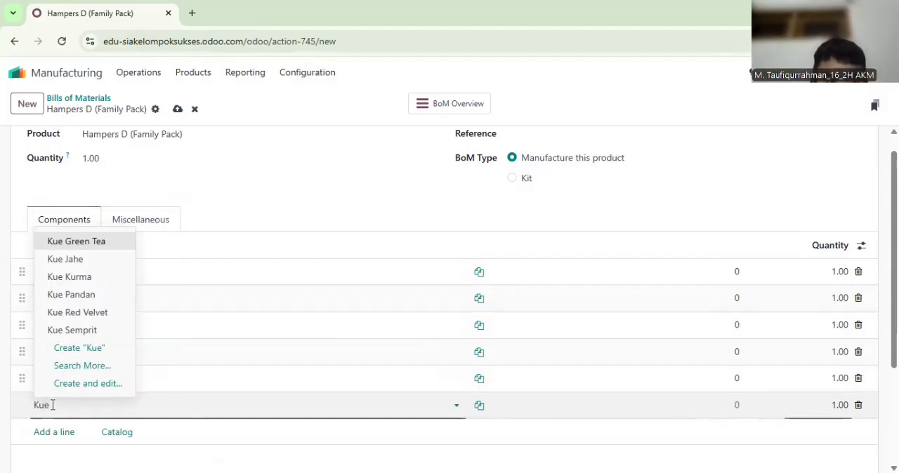
{"action": "left_click", "coordinate": [74, 276]}
{"action": "right_click", "coordinate": [61, 435]}
{"action": "left_click", "coordinate": [61, 434]}
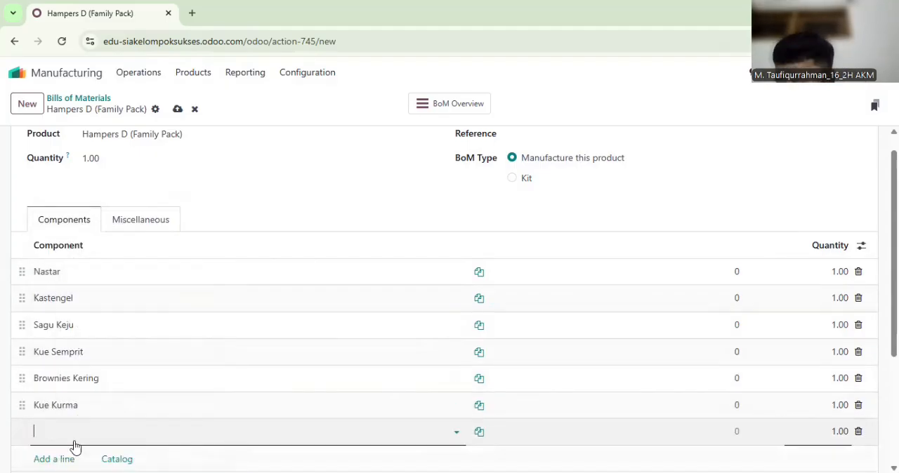
{"action": "type", "text": "Topl"}
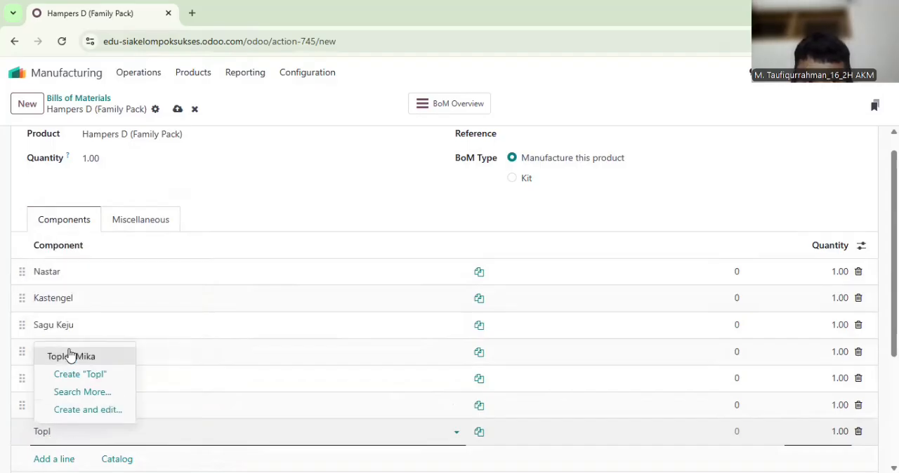
{"action": "left_click", "coordinate": [68, 354]}
Add Kotak Hampers L and Pita Hias as components of the Hampers D bill of materials
{"action": "left_click", "coordinate": [61, 458]}
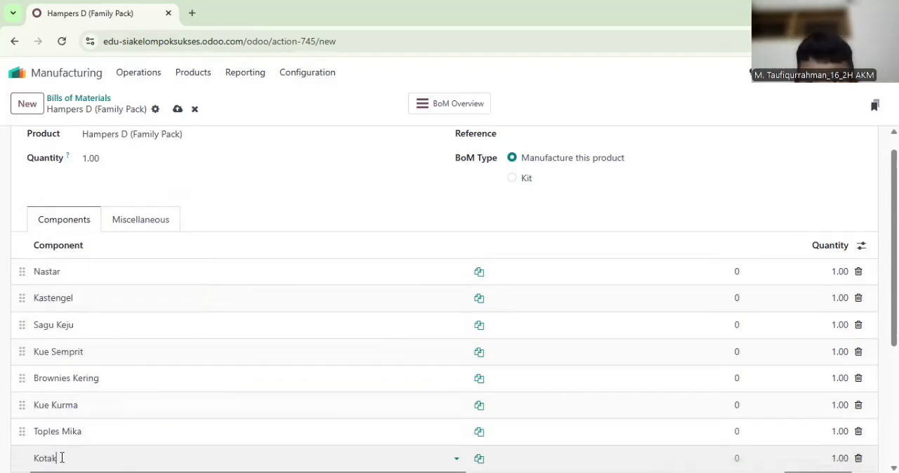
{"action": "left_click", "coordinate": [63, 367]}
{"action": "scroll", "coordinate": [96, 457], "scroll_direction": "down", "scroll_amount": 1}
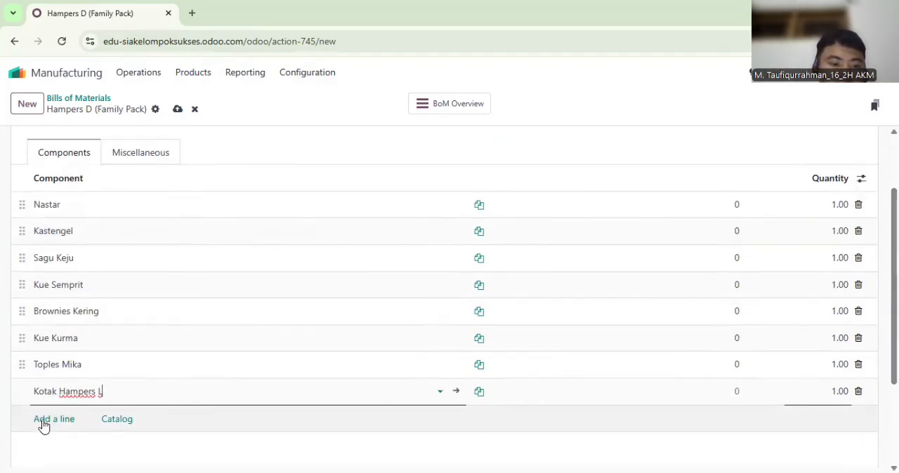
{"action": "left_click", "coordinate": [43, 421]}
{"action": "type", "text": "Pita Hias"}
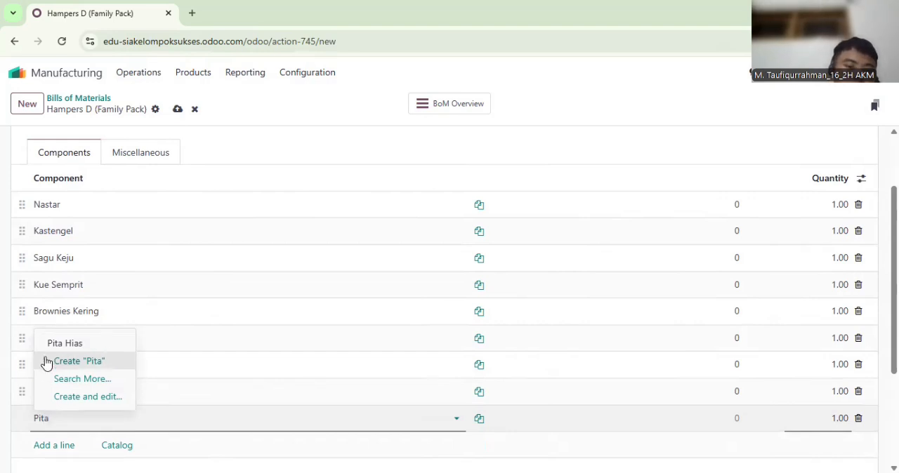
{"action": "left_click", "coordinate": [46, 343]}
Add Kartu Ucapan as the last component and leave the Hampers D bill of materials
{"action": "left_click", "coordinate": [62, 445]}
{"action": "type", "text": "Kart"}
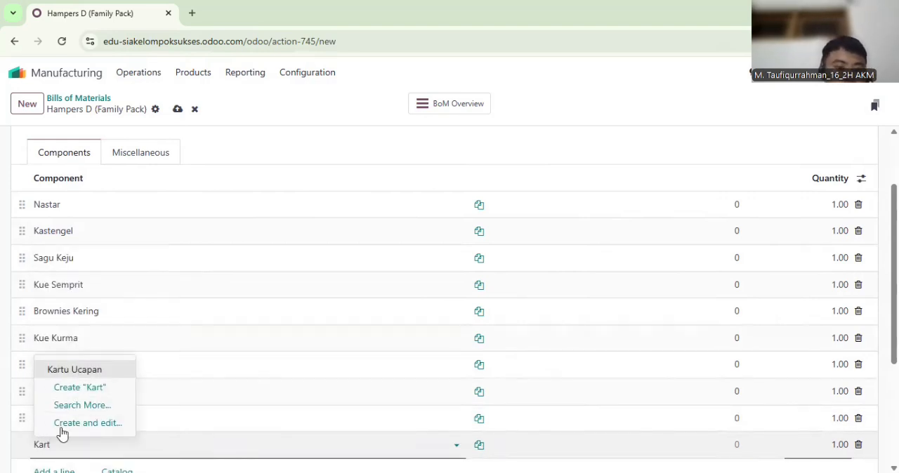
{"action": "left_click", "coordinate": [57, 374]}
{"action": "left_click", "coordinate": [199, 74]}
{"action": "left_click", "coordinate": [210, 115]}
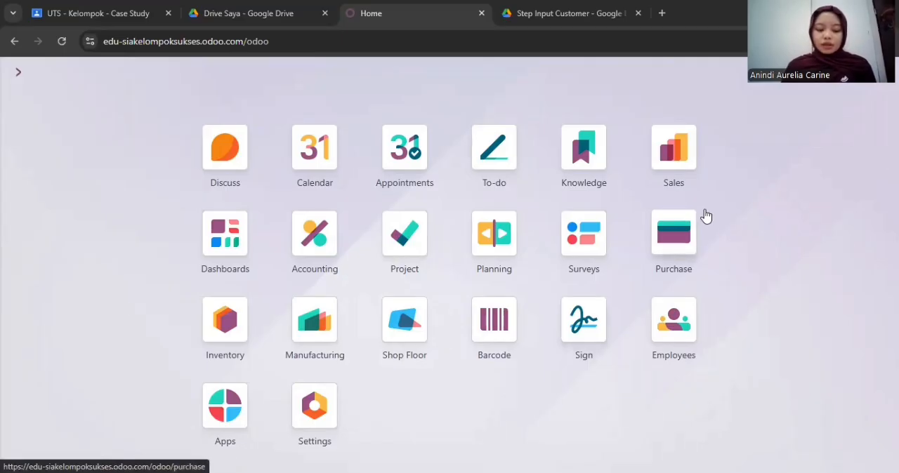
Create a new request for quotation in Purchase and choose the first listed vendor
{"action": "left_click", "coordinate": [675, 239]}
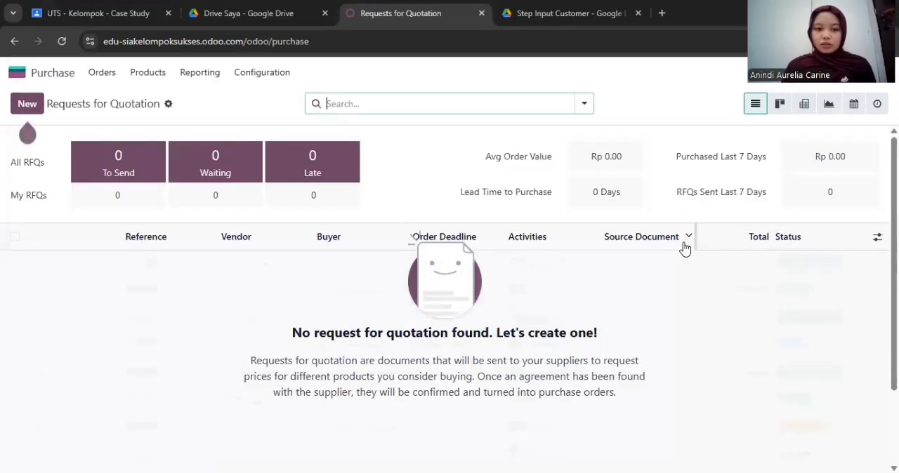
{"action": "left_click", "coordinate": [102, 79]}
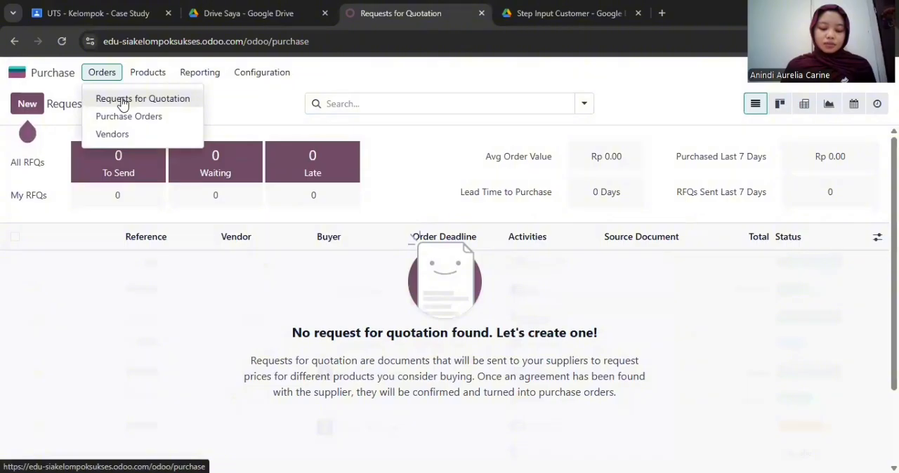
{"action": "left_click", "coordinate": [122, 102]}
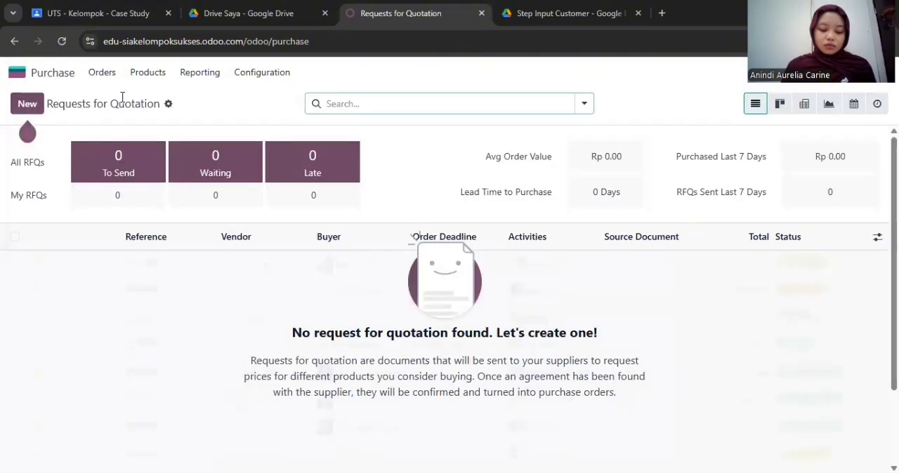
{"action": "left_click", "coordinate": [28, 110]}
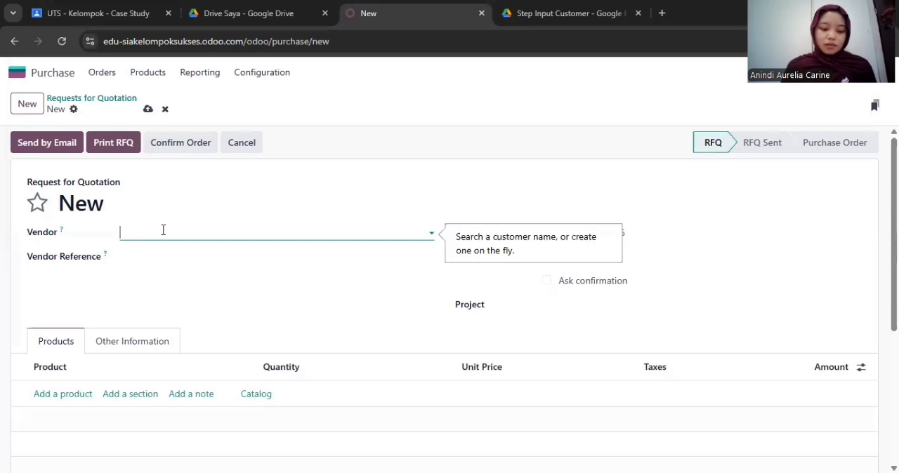
{"action": "left_click", "coordinate": [163, 230]}
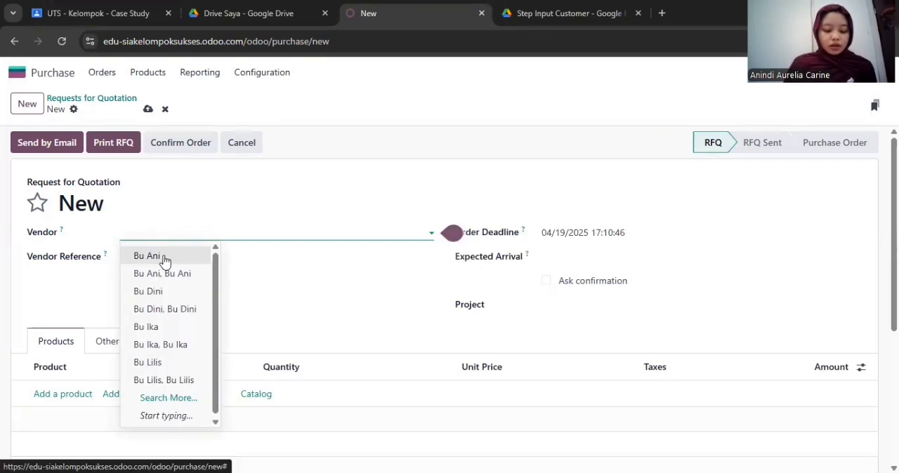
{"action": "left_click", "coordinate": [200, 257]}
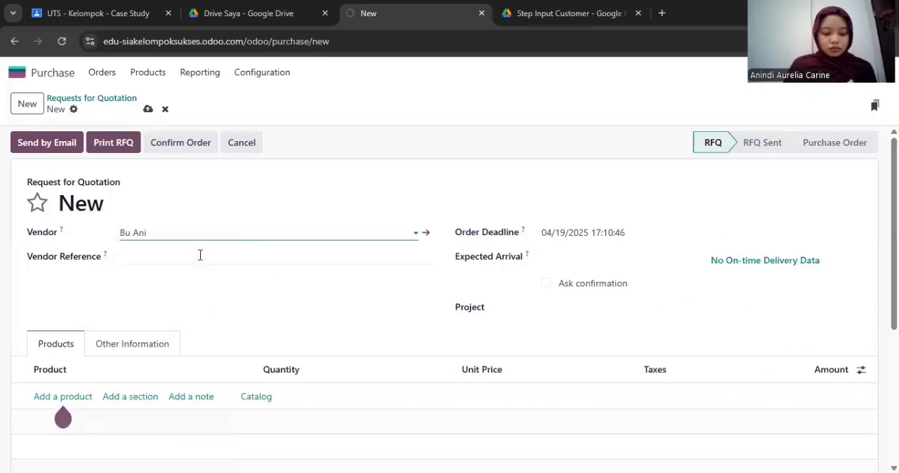
Set the order deadline of the request for quotation to 03/01/2025
{"action": "left_click", "coordinate": [548, 238]}
{"action": "left_click", "coordinate": [283, 124]}
{"action": "left_click", "coordinate": [508, 188]}
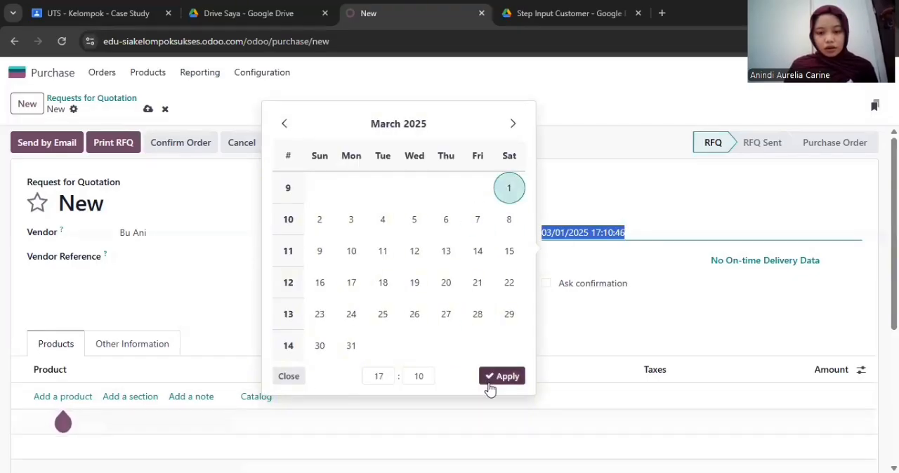
{"action": "left_click", "coordinate": [489, 386]}
Set the expected arrival of the request for quotation to 03/03/2025 at 17:00
{"action": "left_click", "coordinate": [553, 261]}
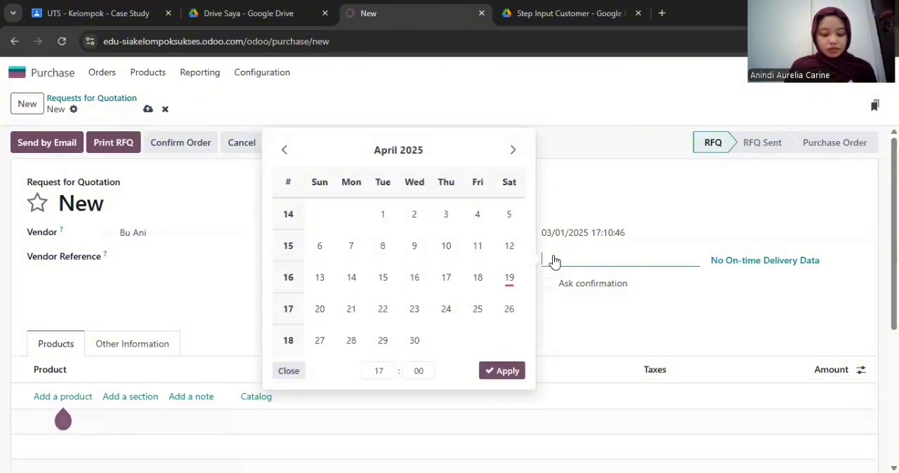
{"action": "left_click", "coordinate": [284, 158]}
{"action": "left_click", "coordinate": [352, 246]}
{"action": "left_click", "coordinate": [505, 403]}
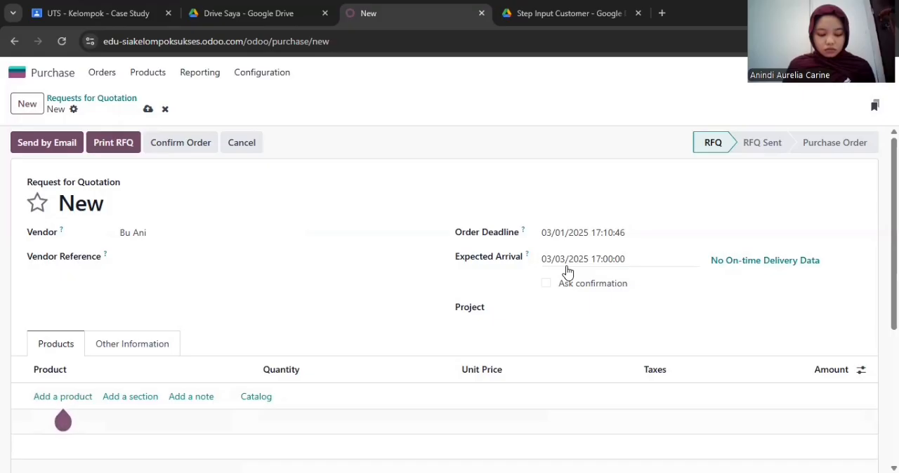
Add Nastar as the first product line of the request for quotation with a quantity of 10
{"action": "scroll", "coordinate": [533, 317], "scroll_direction": "down", "scroll_amount": 1}
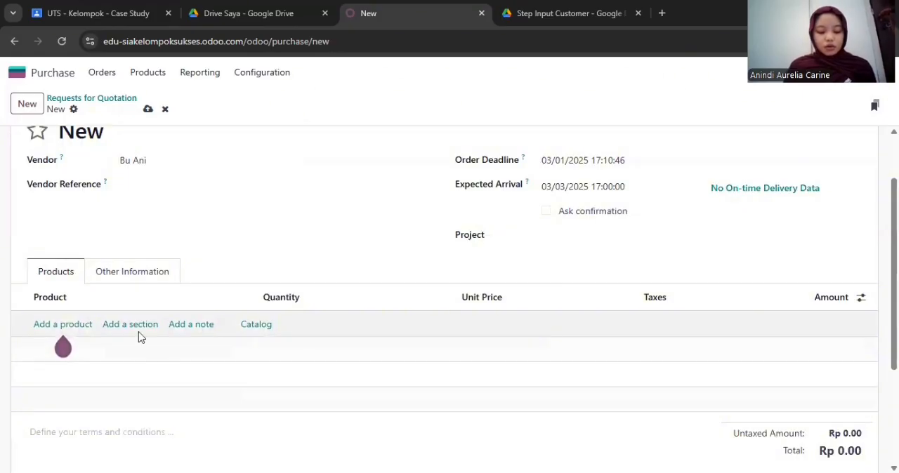
{"action": "left_click", "coordinate": [75, 325]}
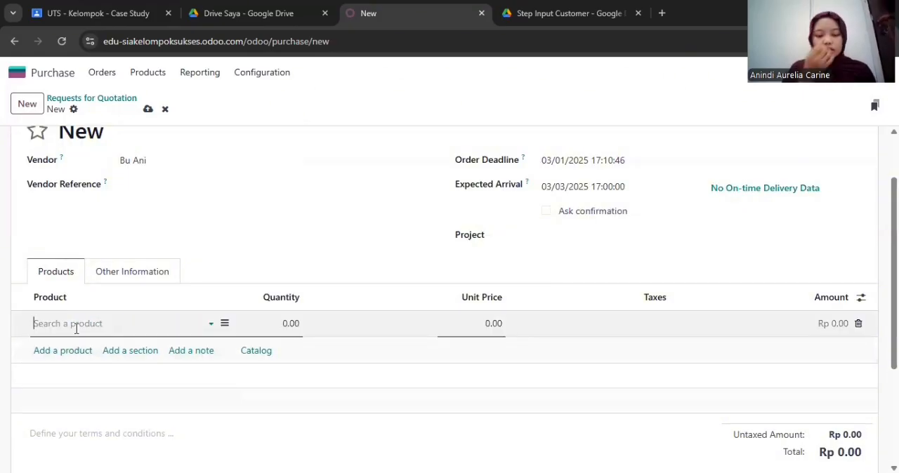
{"action": "type", "text": "nastar"}
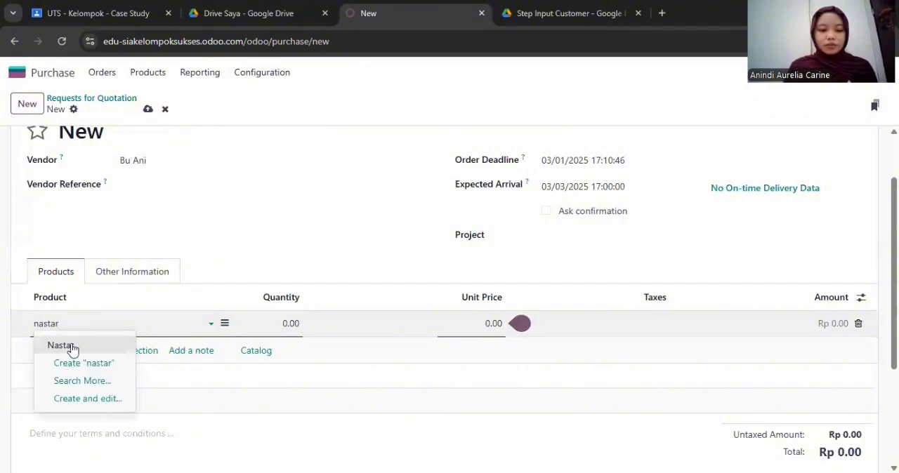
{"action": "left_click", "coordinate": [72, 346]}
{"action": "left_click", "coordinate": [276, 328]}
{"action": "type", "text": "10"}
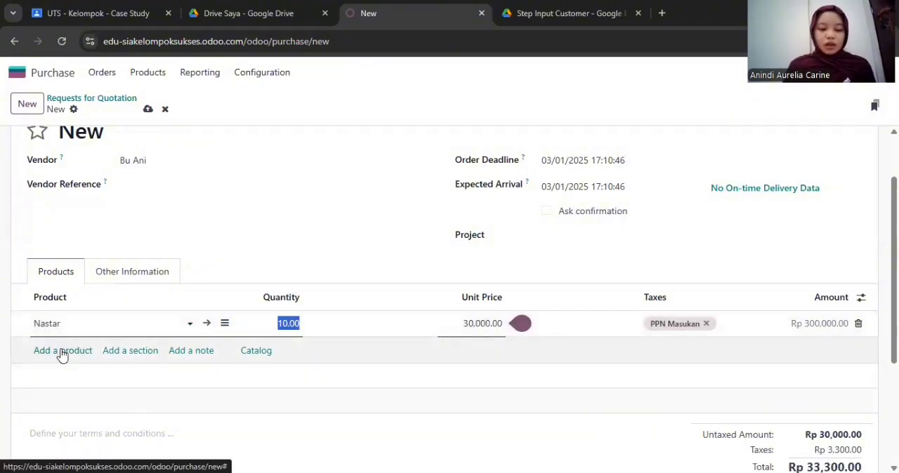
Add a product line for Putri Salju with a quantity of 10
{"action": "left_click", "coordinate": [62, 354]}
{"action": "type", "text": "put"}
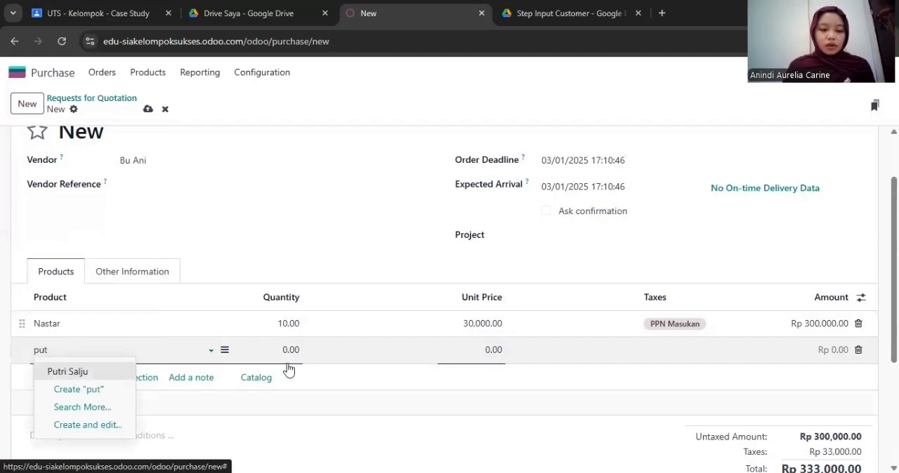
{"action": "key", "text": "Tab"}
{"action": "type", "text": "10"}
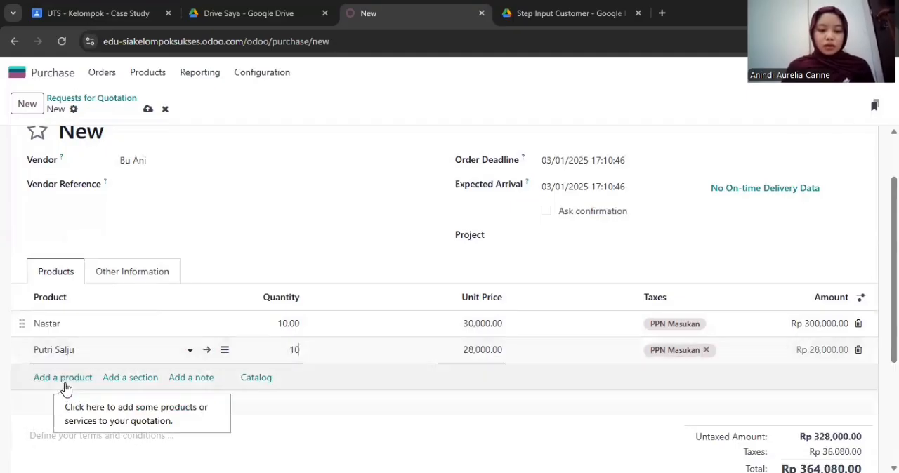
Add a product line for Toples Mika with a quantity of 20
{"action": "left_click", "coordinate": [65, 382]}
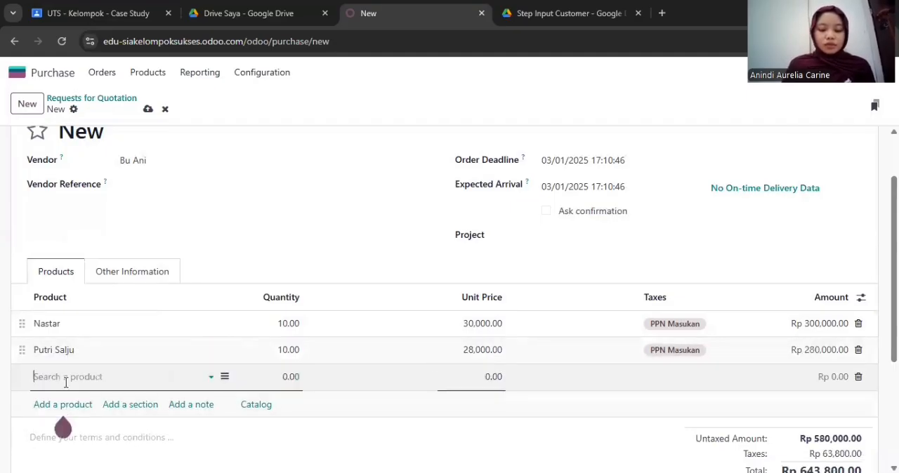
{"action": "type", "text": "mi"}
{"action": "left_click", "coordinate": [59, 398]}
{"action": "left_click", "coordinate": [283, 381]}
{"action": "type", "text": "20"}
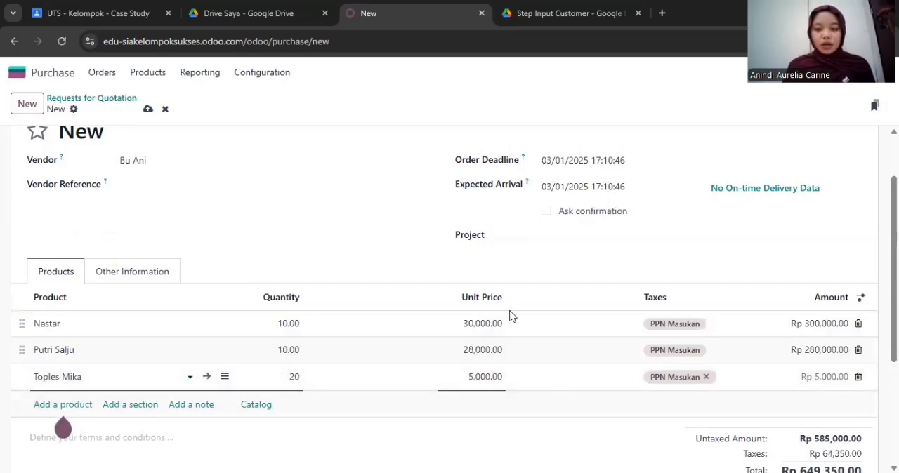
{"action": "scroll", "coordinate": [561, 295], "scroll_direction": "down", "scroll_amount": 1}
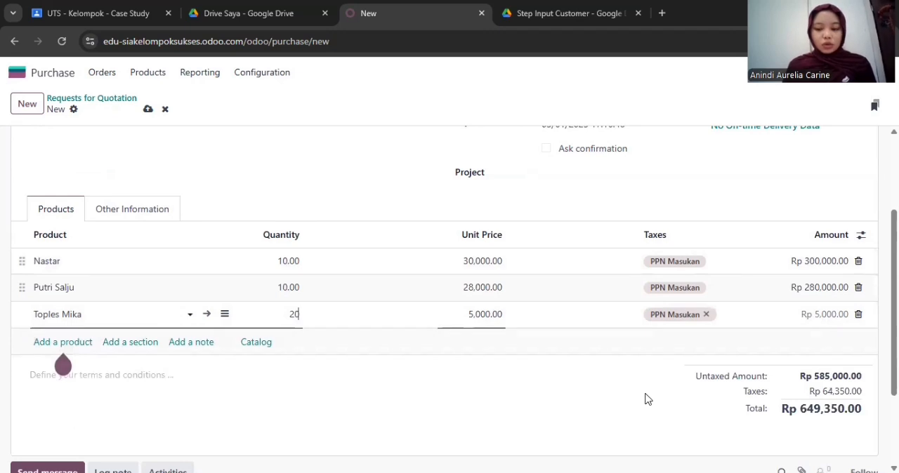
{"action": "left_click", "coordinate": [559, 215]}
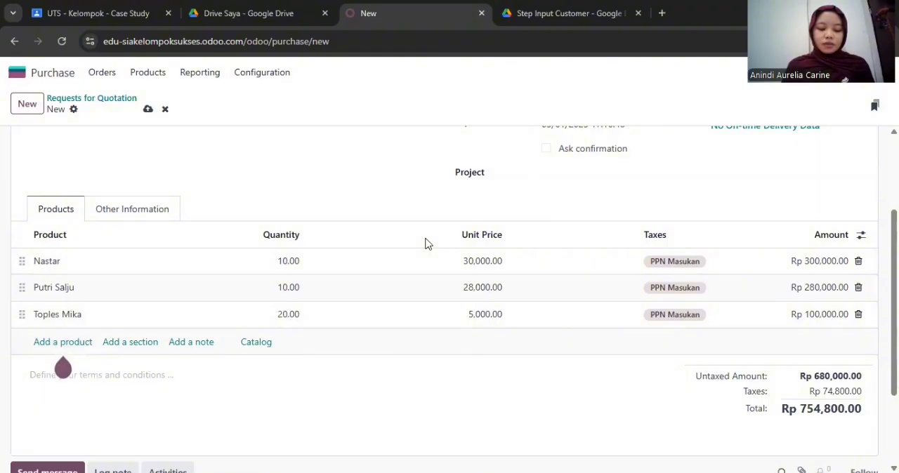
Send the request for quotation to the vendor by email with the prepared message and PDF attachment
{"action": "scroll", "coordinate": [425, 244], "scroll_direction": "up", "scroll_amount": 2}
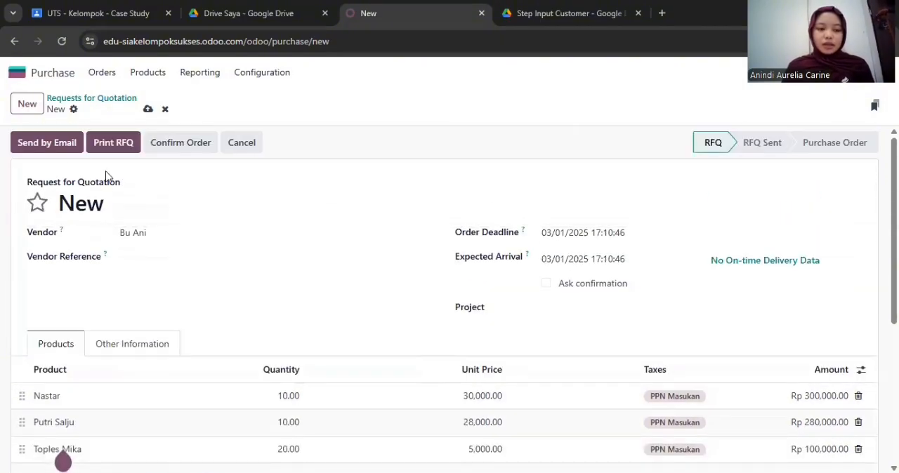
{"action": "left_click", "coordinate": [75, 153]}
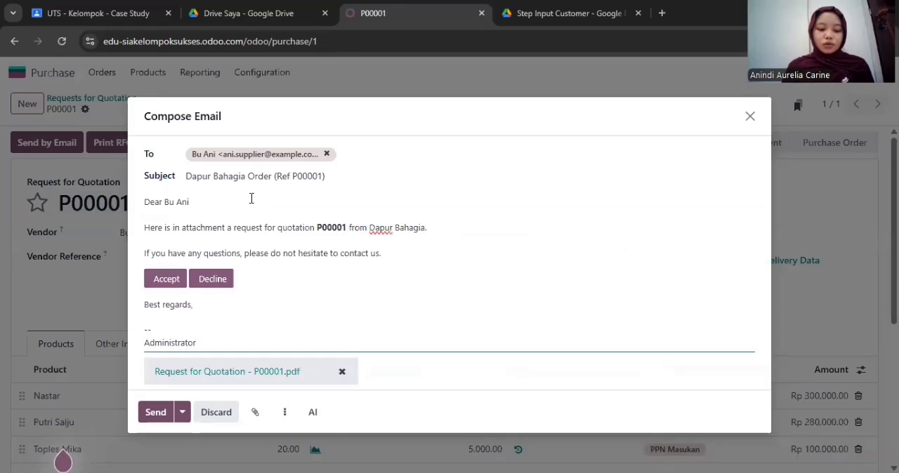
{"action": "left_click", "coordinate": [156, 413]}
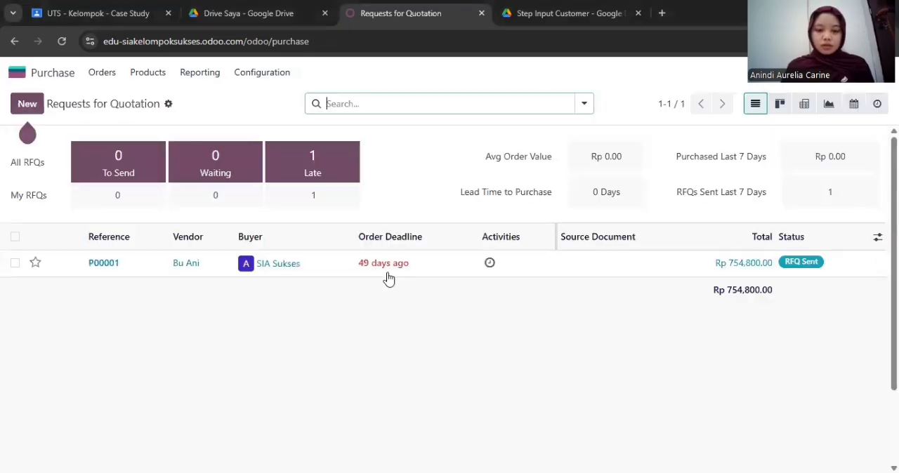
Open the sent request for quotation from the list, review its product lines and confirm it as a purchase order
{"action": "left_click", "coordinate": [531, 268]}
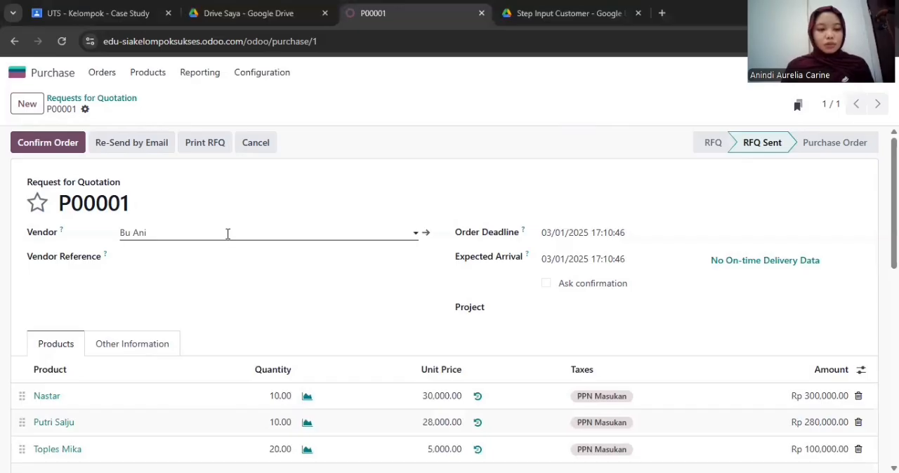
{"action": "left_click", "coordinate": [31, 77]}
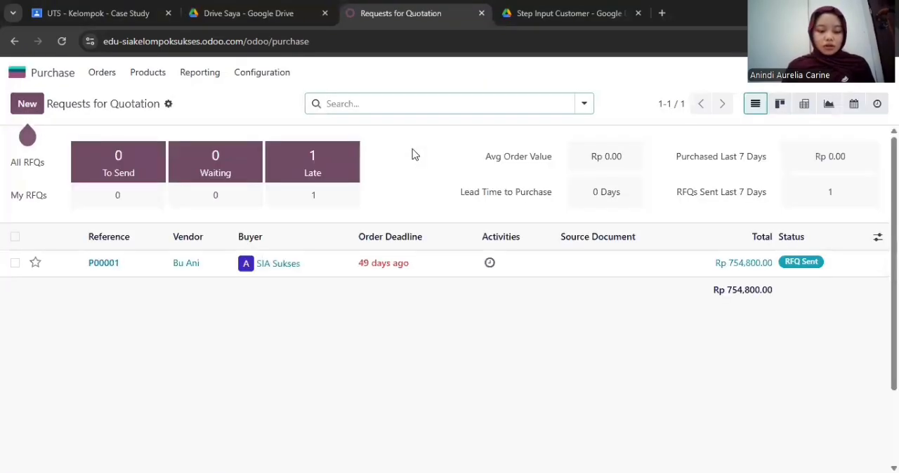
{"action": "left_click", "coordinate": [415, 269]}
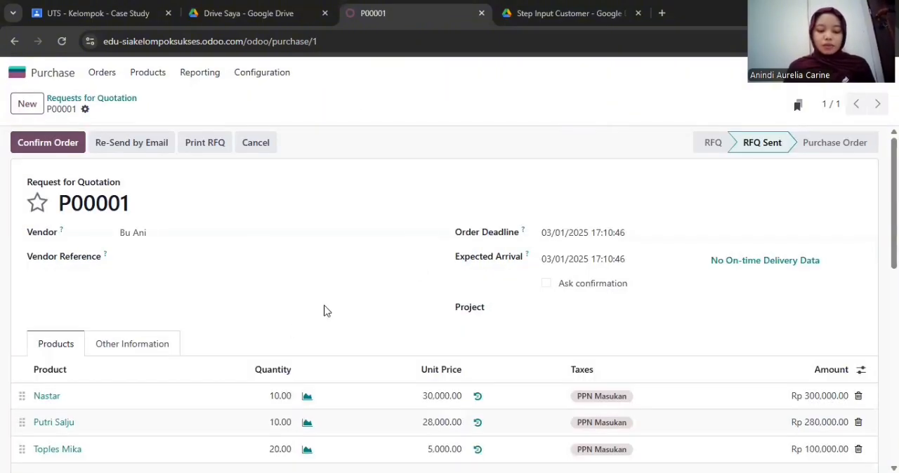
{"action": "scroll", "coordinate": [377, 277], "scroll_direction": "down", "scroll_amount": 1}
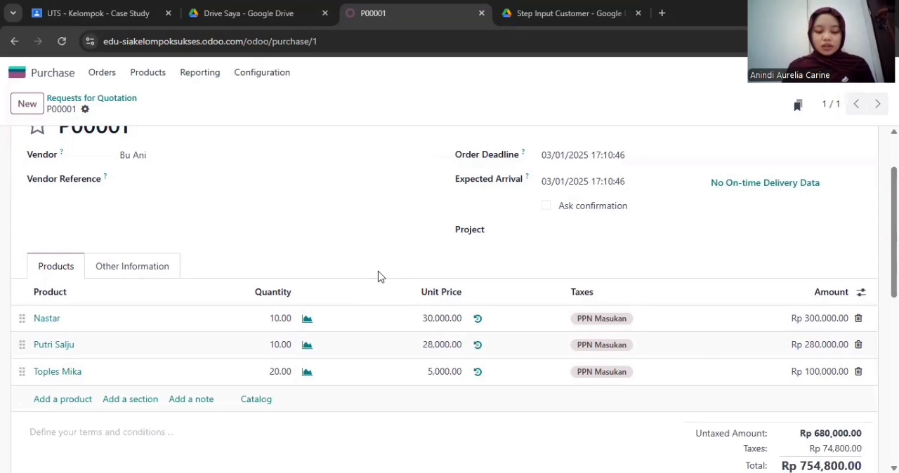
{"action": "scroll", "coordinate": [385, 319], "scroll_direction": "up", "scroll_amount": 1}
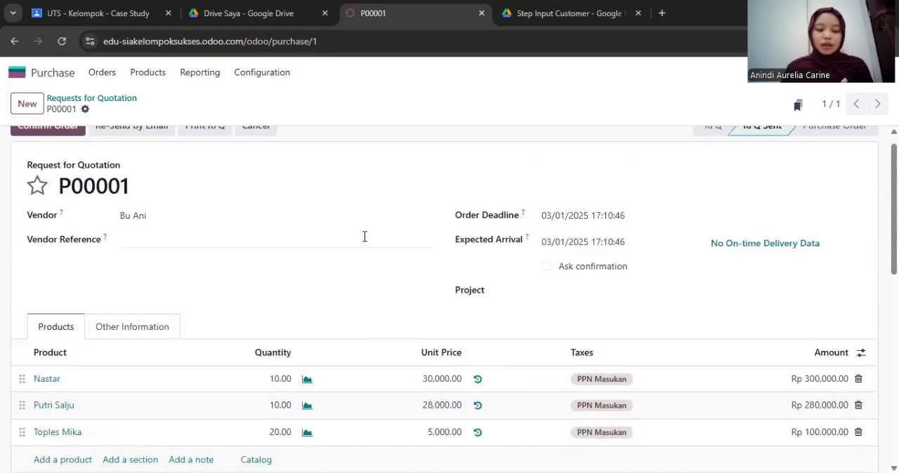
{"action": "scroll", "coordinate": [244, 205], "scroll_direction": "up", "scroll_amount": 1}
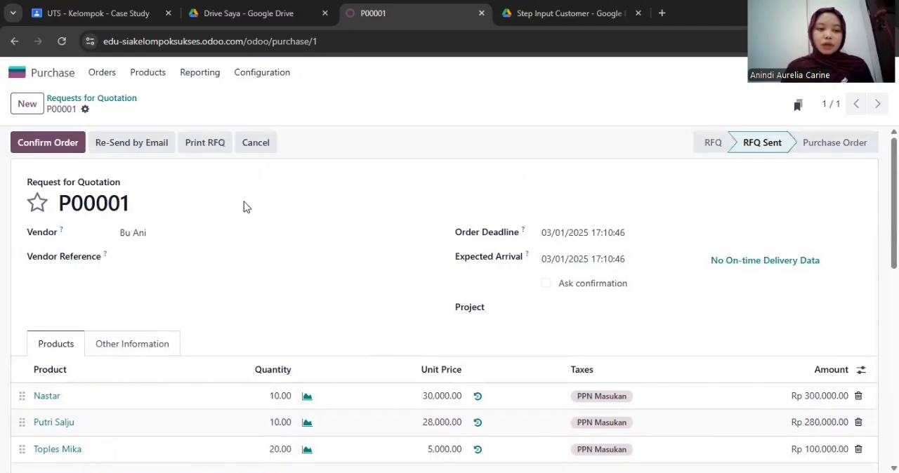
{"action": "left_click", "coordinate": [75, 147]}
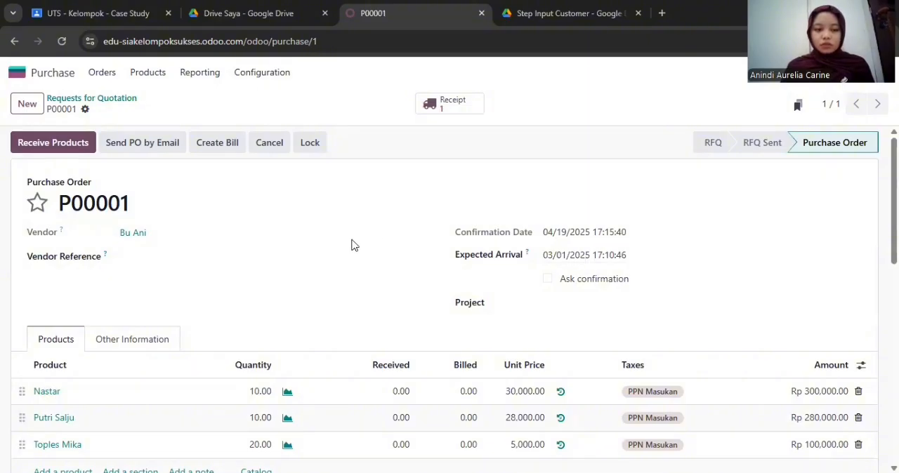
Set the purchase order's expected arrival date to 03/02/2025
{"action": "scroll", "coordinate": [353, 245], "scroll_direction": "down", "scroll_amount": 1}
{"action": "left_click", "coordinate": [555, 209]}
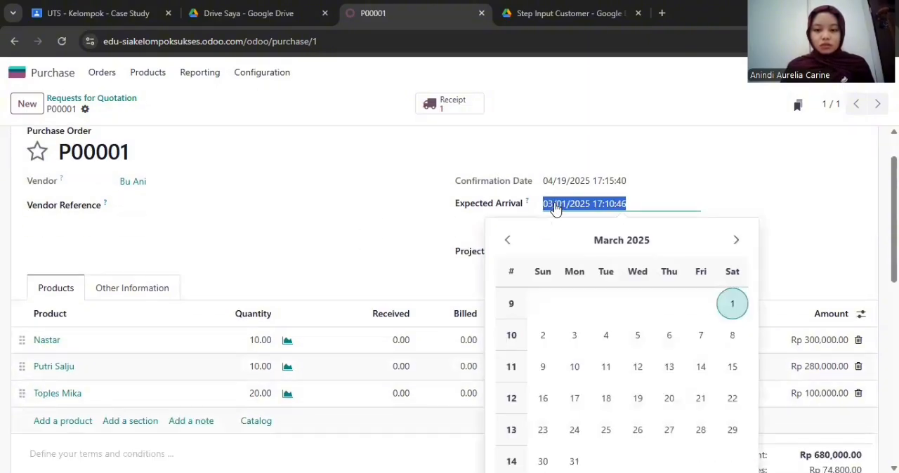
{"action": "left_click", "coordinate": [542, 336]}
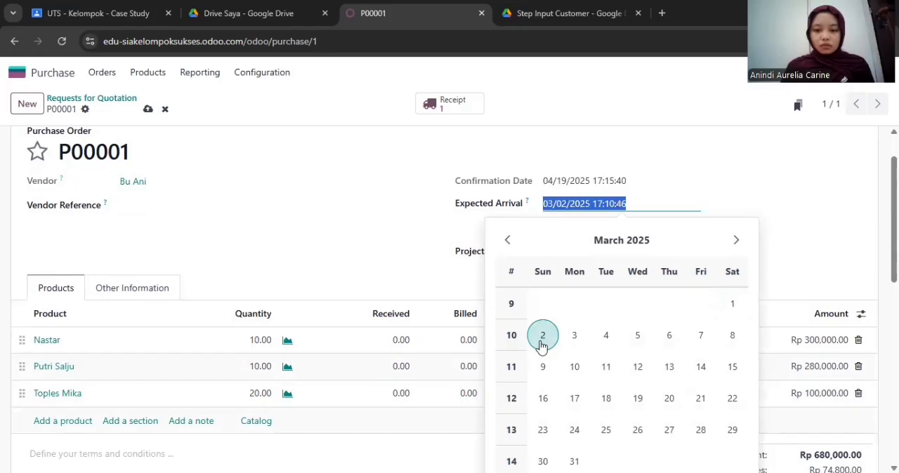
{"action": "left_click", "coordinate": [662, 150]}
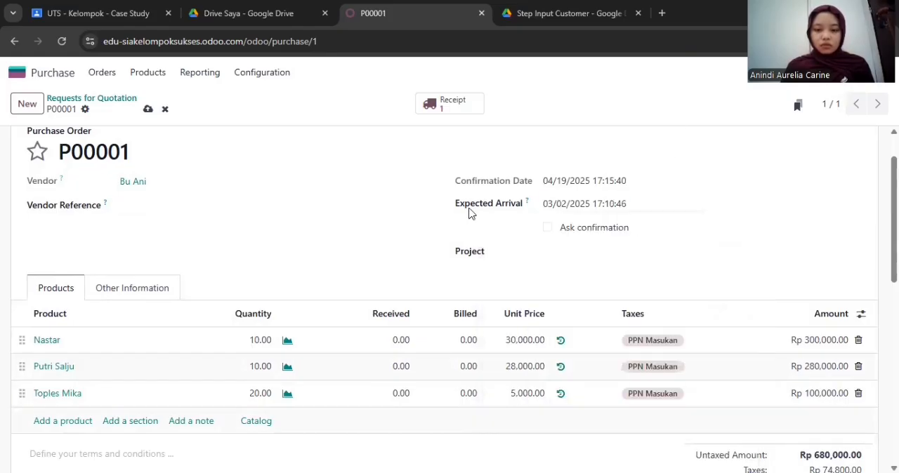
{"action": "triple_click", "coordinate": [565, 179]}
{"action": "left_click", "coordinate": [422, 198]}
{"action": "scroll", "coordinate": [421, 198], "scroll_direction": "up", "scroll_amount": 1}
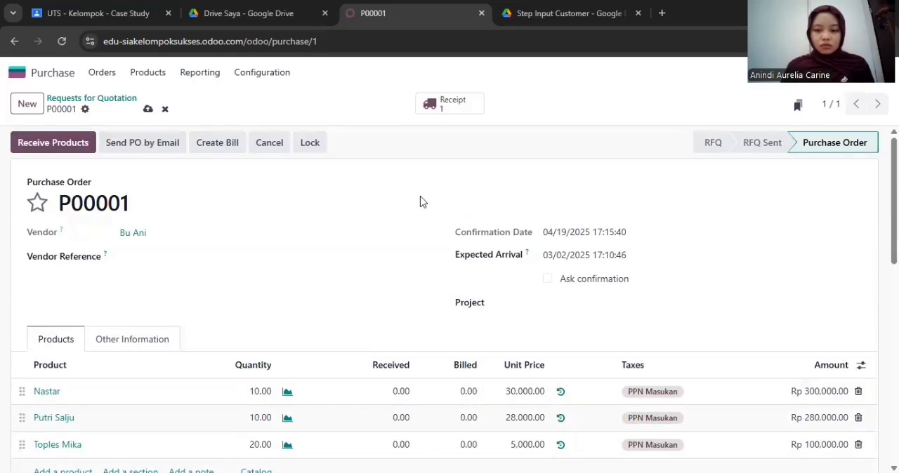
Send the purchase order to the vendor by email with the prepared message and PDF attachment
{"action": "scroll", "coordinate": [613, 278], "scroll_direction": "down", "scroll_amount": 3}
{"action": "scroll", "coordinate": [613, 278], "scroll_direction": "up", "scroll_amount": 3}
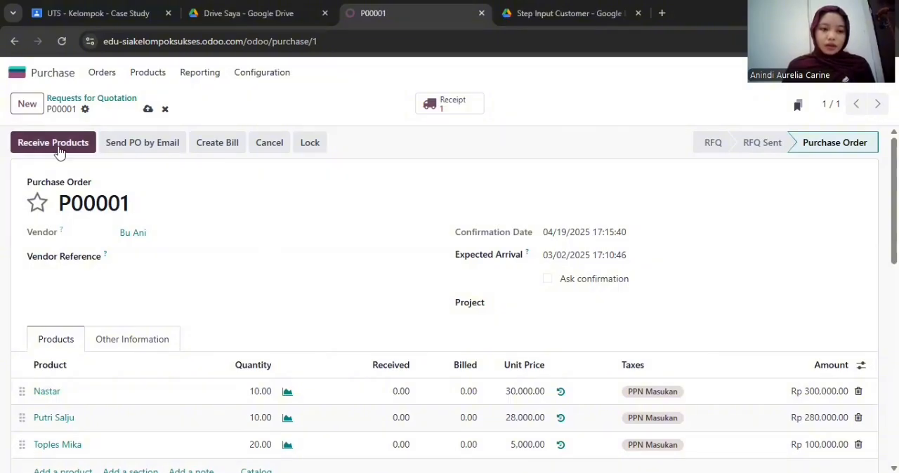
{"action": "left_click", "coordinate": [145, 147]}
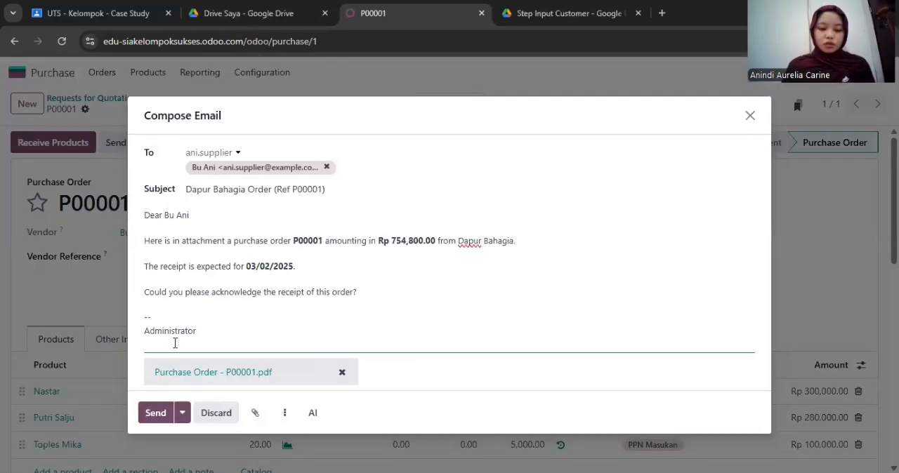
{"action": "left_click", "coordinate": [156, 414]}
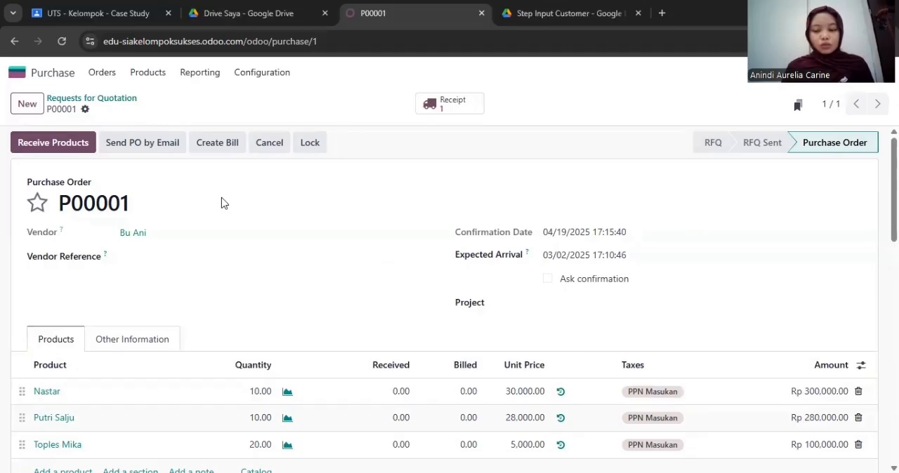
Open the purchase order's receipt, review its demanded and received quantities, and validate it
{"action": "left_click", "coordinate": [460, 105]}
{"action": "scroll", "coordinate": [354, 231], "scroll_direction": "down", "scroll_amount": 2}
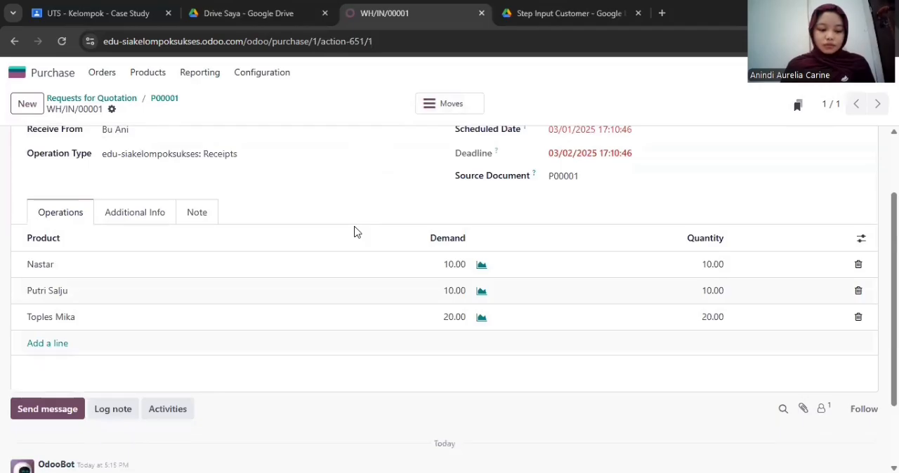
{"action": "scroll", "coordinate": [354, 232], "scroll_direction": "up", "scroll_amount": 2}
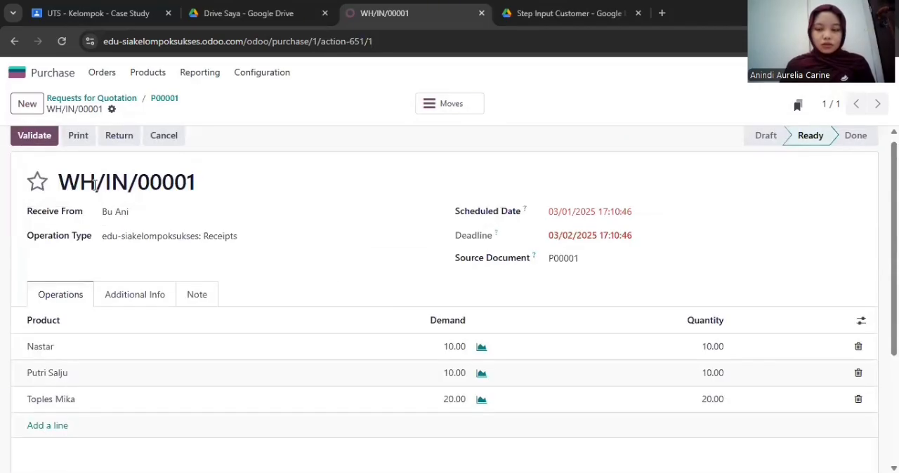
{"action": "scroll", "coordinate": [357, 204], "scroll_direction": "down", "scroll_amount": 1}
{"action": "scroll", "coordinate": [357, 201], "scroll_direction": "down", "scroll_amount": 1}
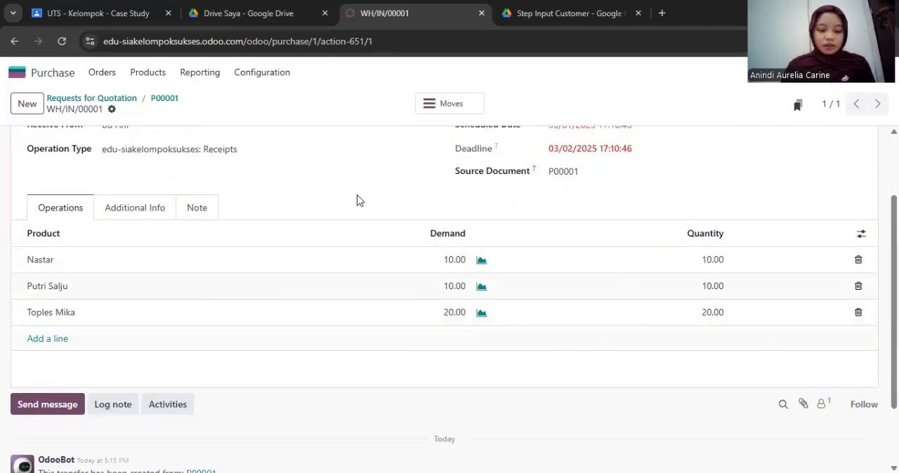
{"action": "scroll", "coordinate": [356, 197], "scroll_direction": "up", "scroll_amount": 1}
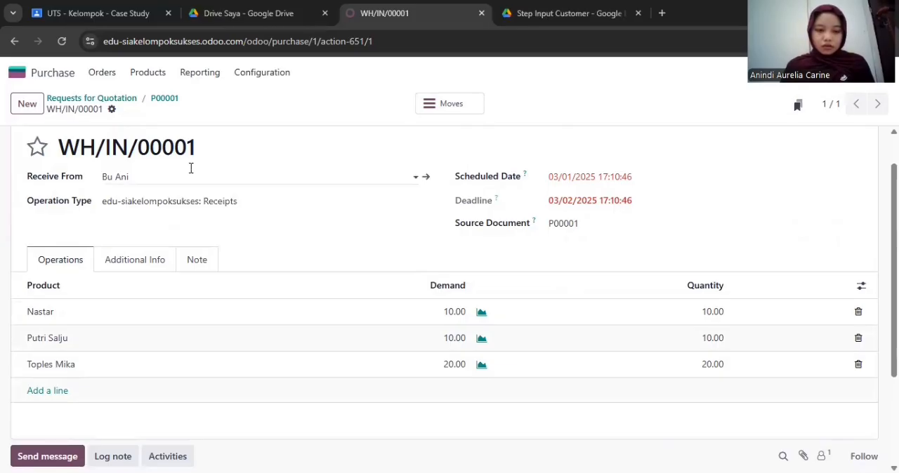
{"action": "scroll", "coordinate": [191, 172], "scroll_direction": "up", "scroll_amount": 1}
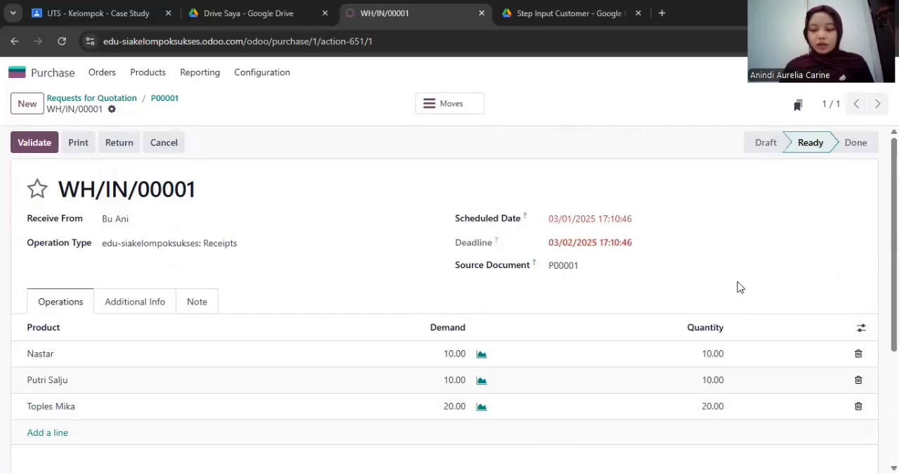
{"action": "left_click", "coordinate": [22, 143]}
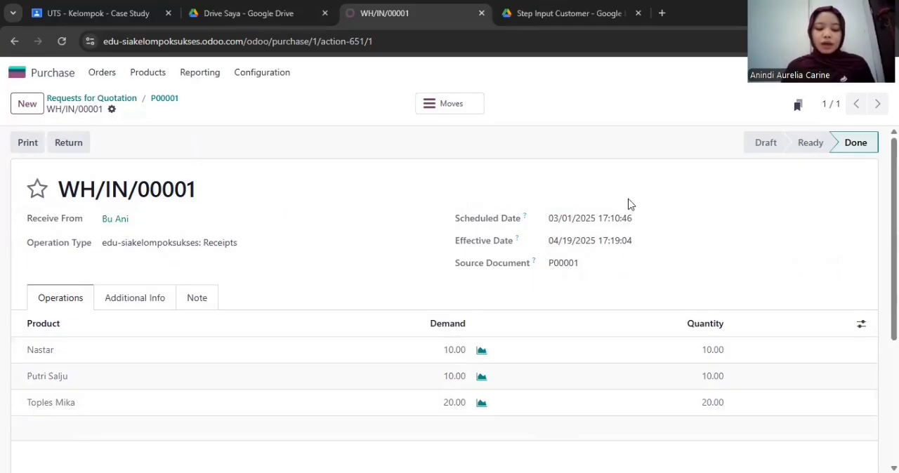
Check the on-hand quantities of the purchased items in the product list
{"action": "left_click", "coordinate": [163, 74]}
{"action": "left_click", "coordinate": [182, 98]}
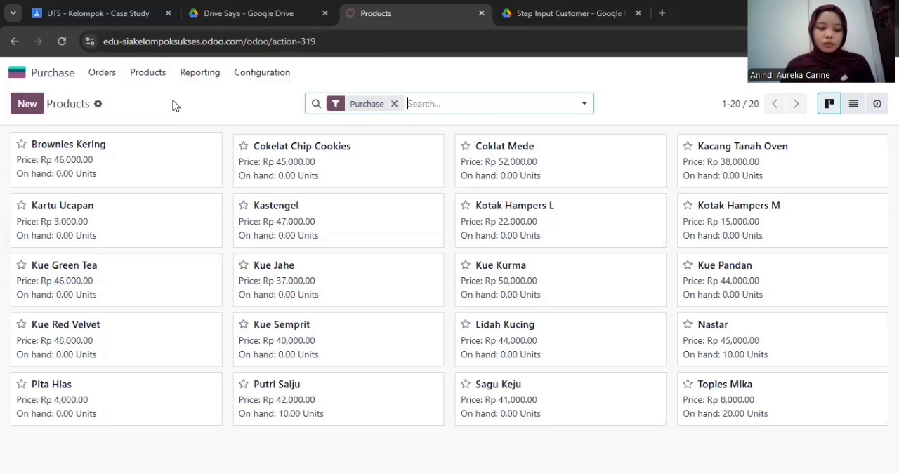
Open purchase order P00001 from the purchase orders list and review its received quantities and arrival date
{"action": "left_click", "coordinate": [94, 73]}
{"action": "left_click", "coordinate": [146, 117]}
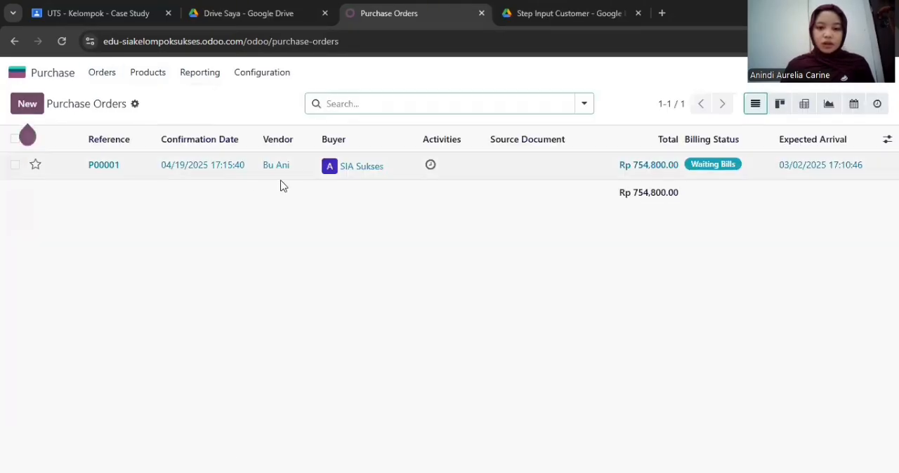
{"action": "left_click", "coordinate": [497, 179]}
{"action": "scroll", "coordinate": [335, 325], "scroll_direction": "down", "scroll_amount": 2}
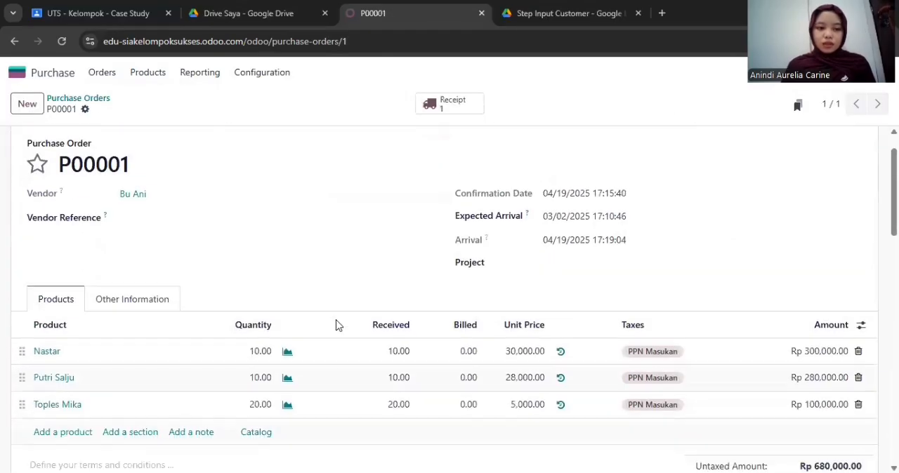
{"action": "scroll", "coordinate": [305, 214], "scroll_direction": "up", "scroll_amount": 2}
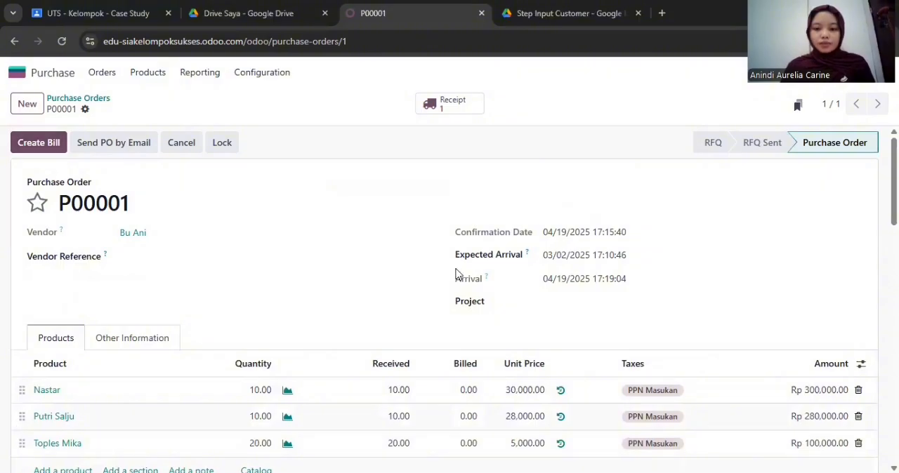
{"action": "left_click_drag", "start_coordinate": [569, 279], "coordinate": [608, 299]}
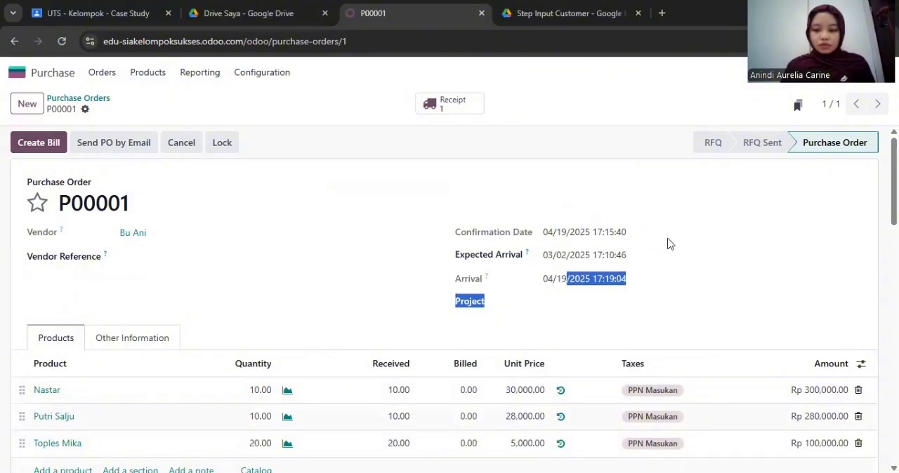
{"action": "left_click", "coordinate": [610, 239]}
{"action": "scroll", "coordinate": [391, 275], "scroll_direction": "down", "scroll_amount": 1}
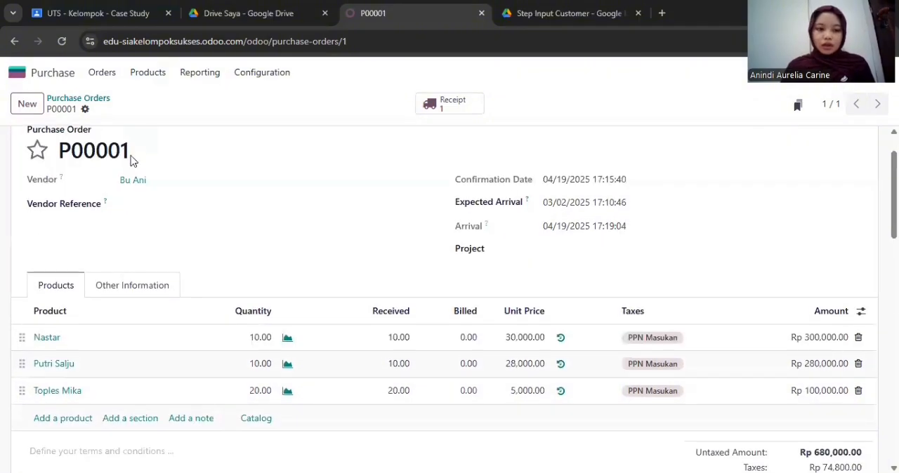
{"action": "scroll", "coordinate": [219, 210], "scroll_direction": "up", "scroll_amount": 1}
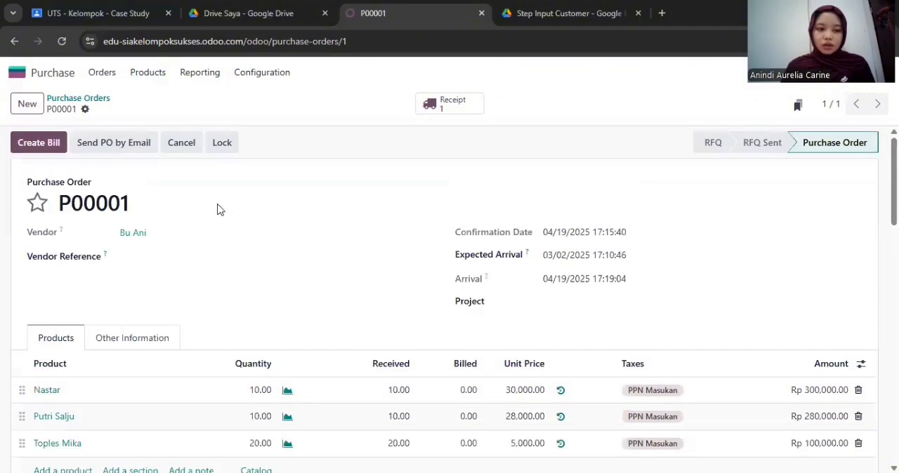
Create a vendor bill from the purchase order and set its bill date to 03/03/2025
{"action": "left_click", "coordinate": [49, 142]}
{"action": "left_click", "coordinate": [563, 240]}
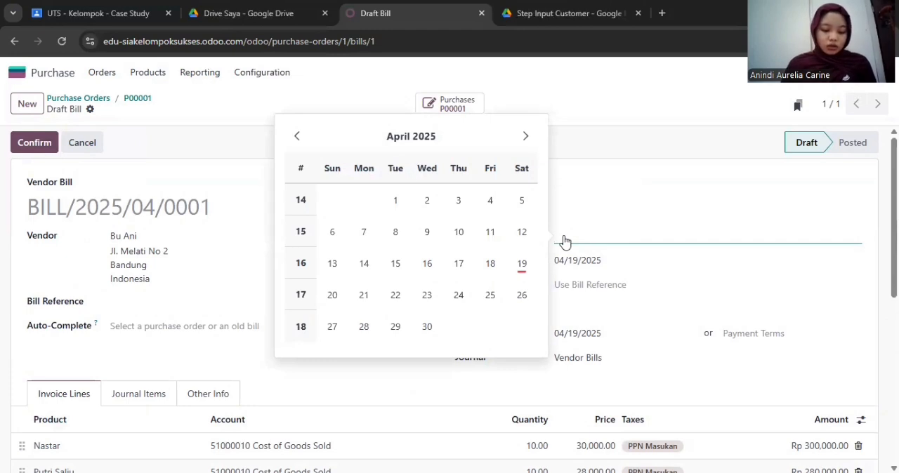
{"action": "left_click", "coordinate": [297, 136]}
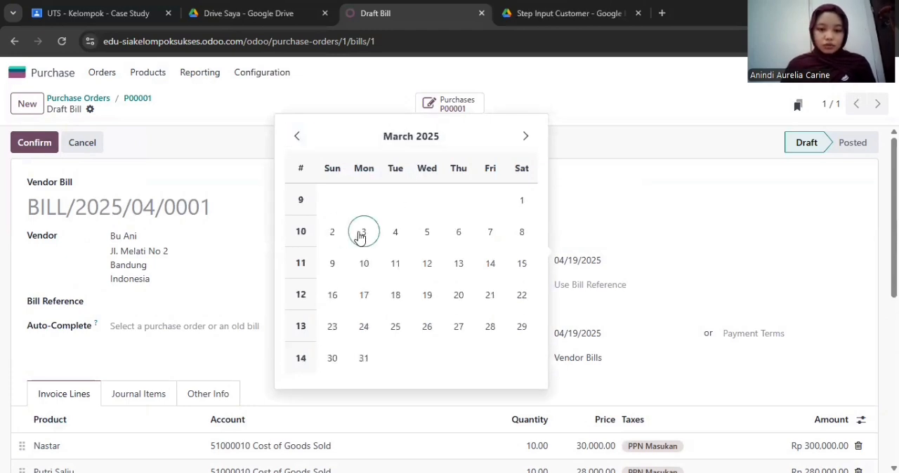
{"action": "left_click", "coordinate": [364, 233]}
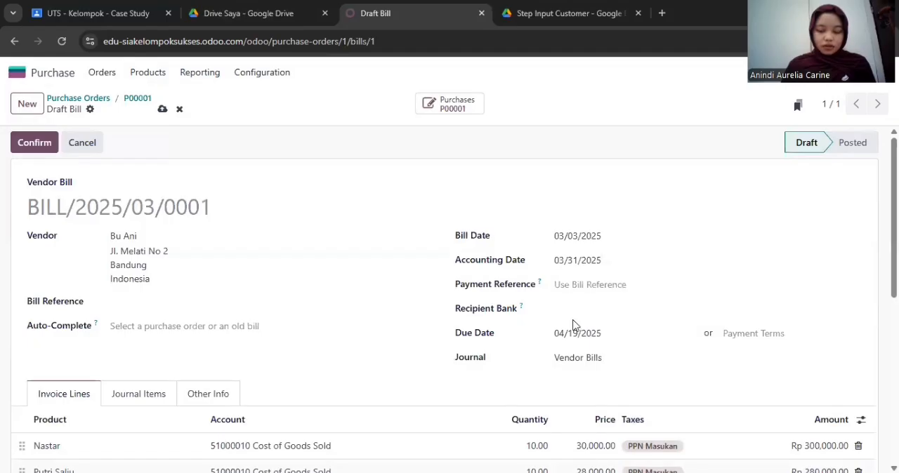
Set the draft vendor bill's due date to 03/06/2025
{"action": "left_click", "coordinate": [604, 341]}
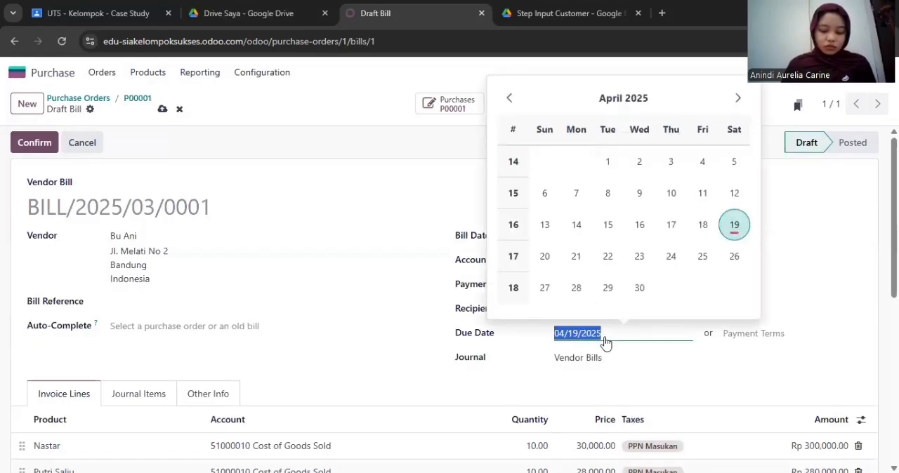
{"action": "left_click", "coordinate": [509, 98]}
{"action": "left_click", "coordinate": [671, 193]}
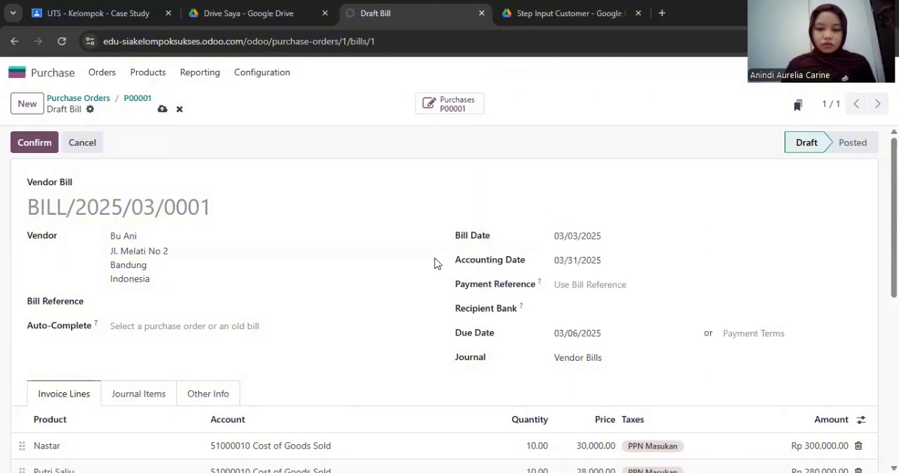
{"action": "scroll", "coordinate": [434, 263], "scroll_direction": "down", "scroll_amount": 3}
{"action": "scroll", "coordinate": [560, 316], "scroll_direction": "up", "scroll_amount": 3}
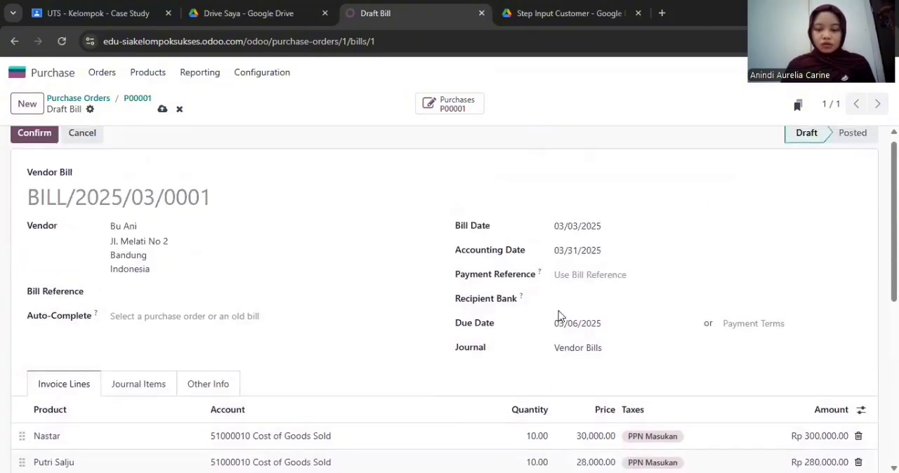
{"action": "scroll", "coordinate": [388, 197], "scroll_direction": "up", "scroll_amount": 1}
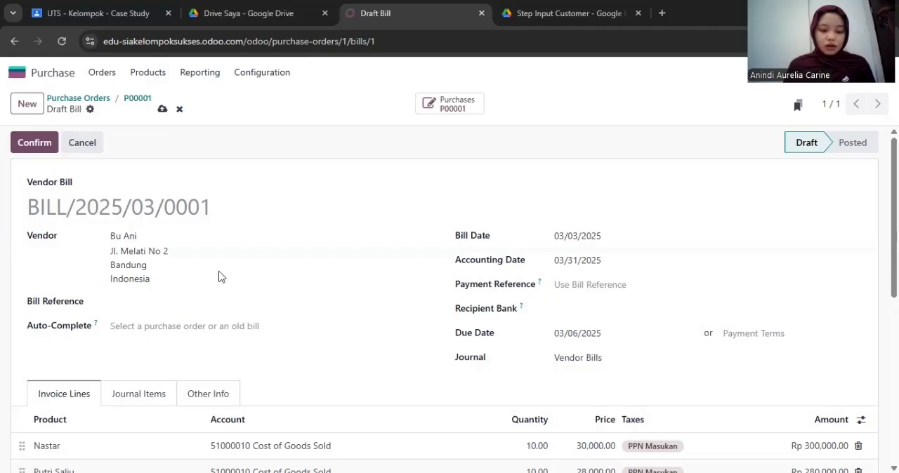
Review the bill's invoice lines and set its accounting date to 03/03/2025
{"action": "scroll", "coordinate": [353, 359], "scroll_direction": "down", "scroll_amount": 2}
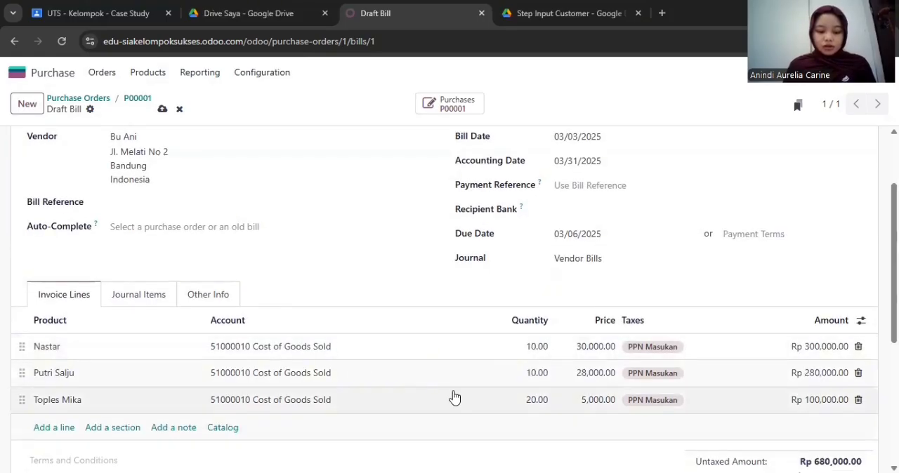
{"action": "left_click", "coordinate": [577, 170]}
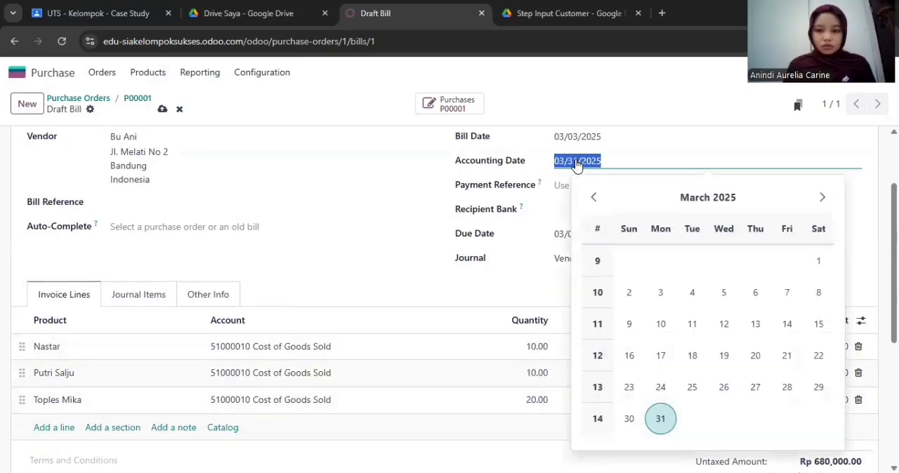
{"action": "left_click", "coordinate": [593, 197]}
{"action": "left_click", "coordinate": [826, 201]}
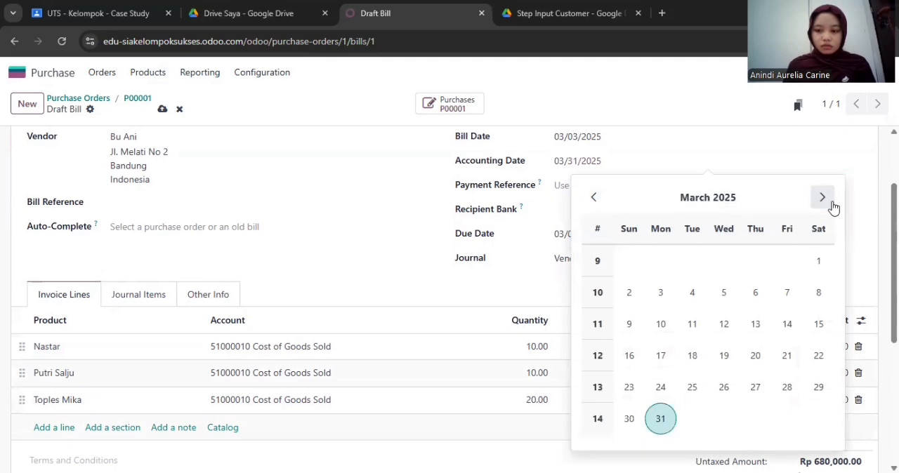
{"action": "left_click", "coordinate": [661, 293]}
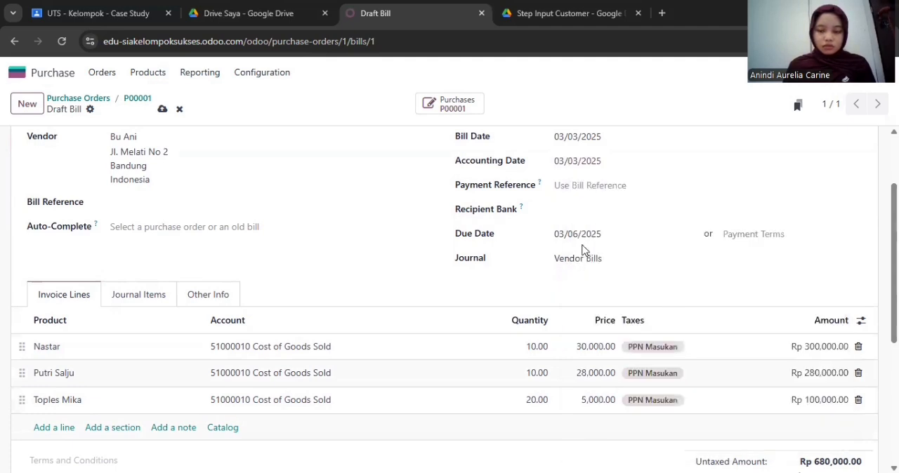
Leave the recipient bank empty and confirm the vendor bill
{"action": "left_click", "coordinate": [601, 215]}
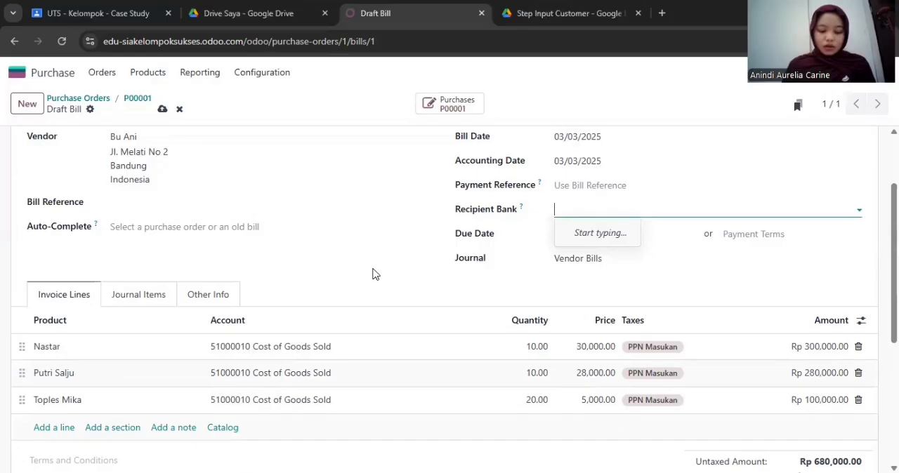
{"action": "scroll", "coordinate": [373, 274], "scroll_direction": "up", "scroll_amount": 3}
{"action": "left_click", "coordinate": [49, 147]}
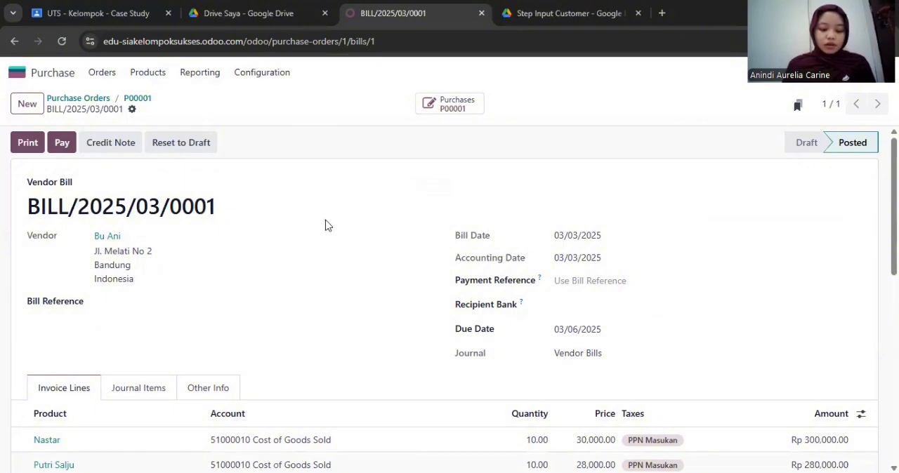
Open the purchase orders list to check the billing status of P00001
{"action": "left_click", "coordinate": [94, 76]}
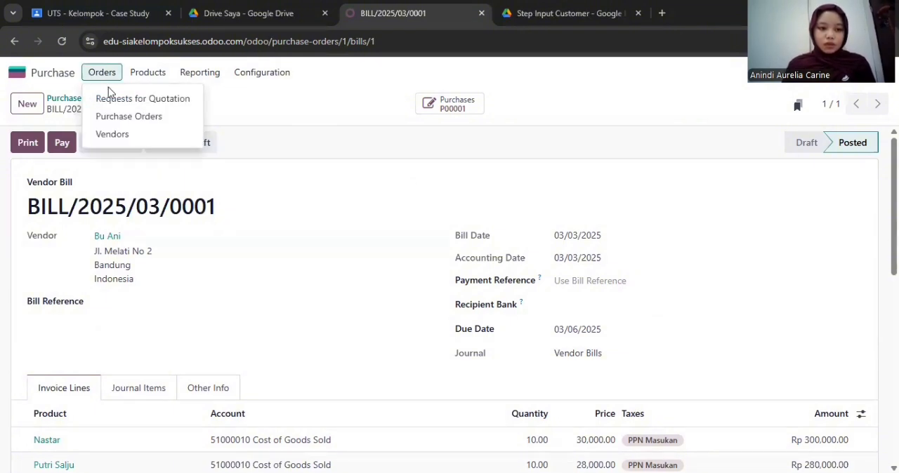
{"action": "left_click", "coordinate": [129, 116]}
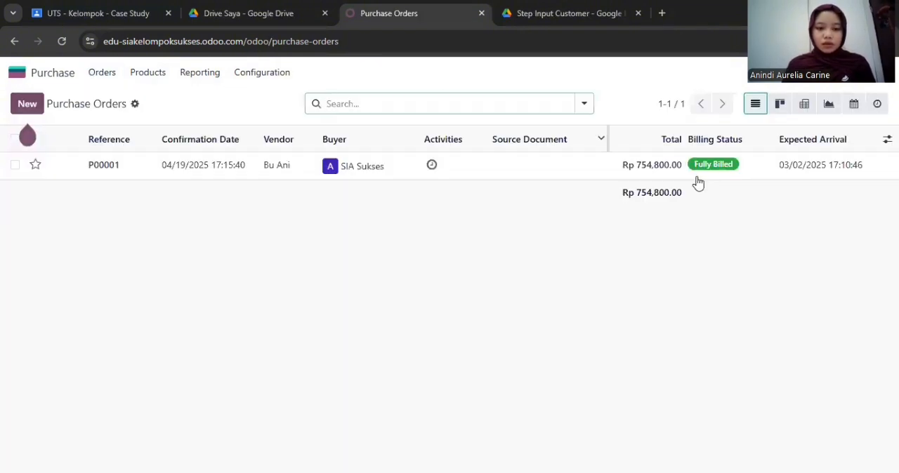
Examine the fully billed purchase order and its vendor bill, and return to the purchase orders list
{"action": "left_click", "coordinate": [735, 175]}
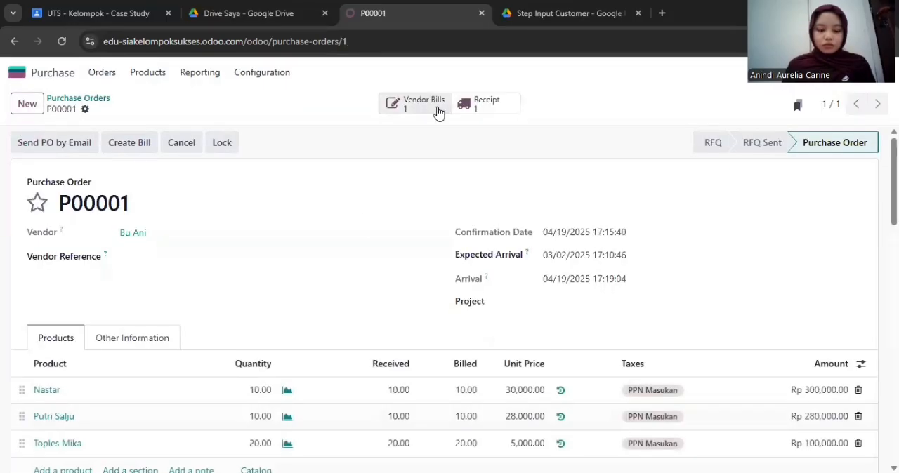
{"action": "left_click", "coordinate": [102, 73]}
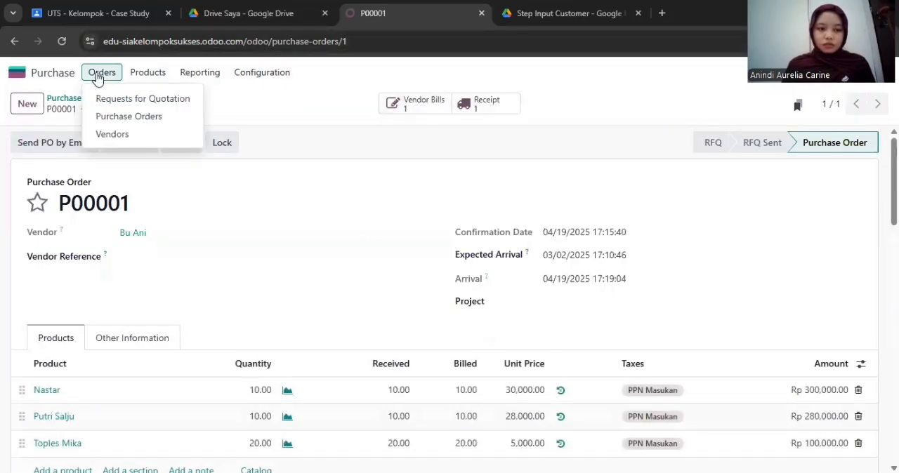
{"action": "left_click", "coordinate": [129, 118]}
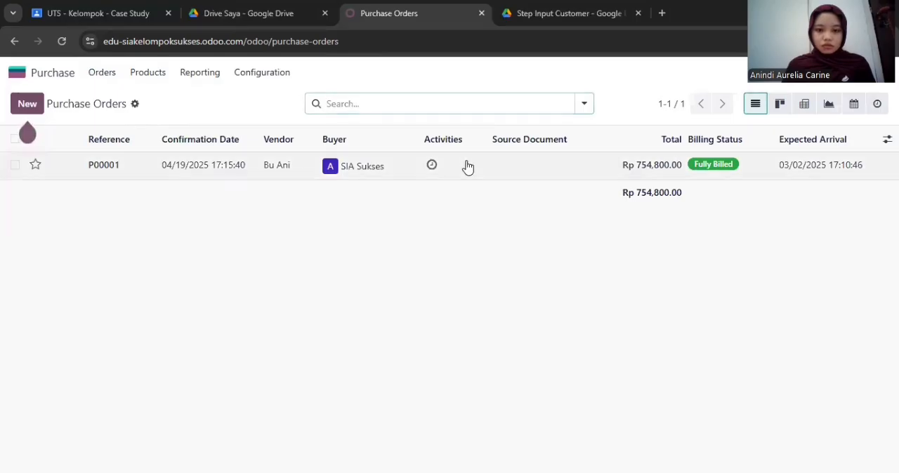
{"action": "left_click", "coordinate": [466, 165]}
{"action": "left_click", "coordinate": [411, 106]}
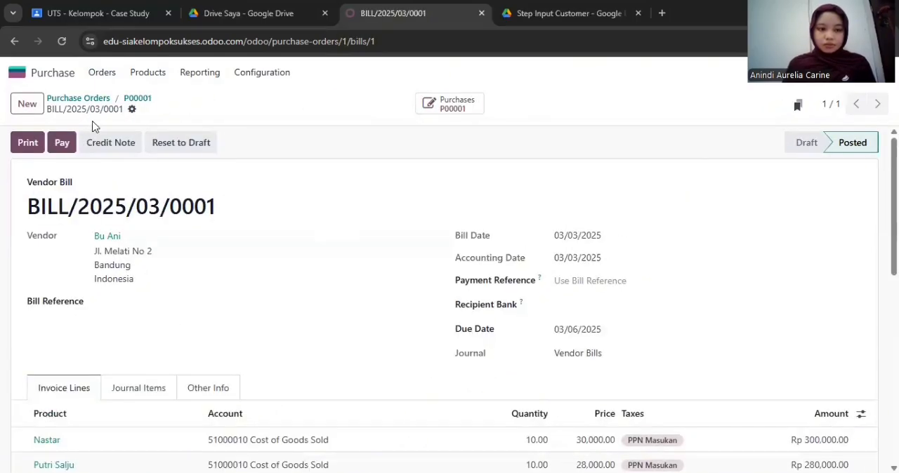
{"action": "left_click", "coordinate": [102, 73]}
{"action": "left_click", "coordinate": [130, 118]}
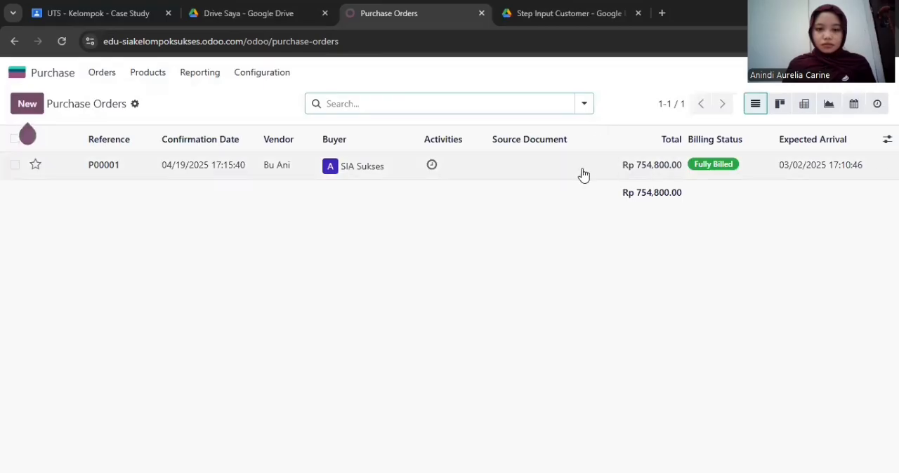
Start a payment from the purchase order's vendor bill and set the payment date to 03/06/2025
{"action": "left_click", "coordinate": [579, 167]}
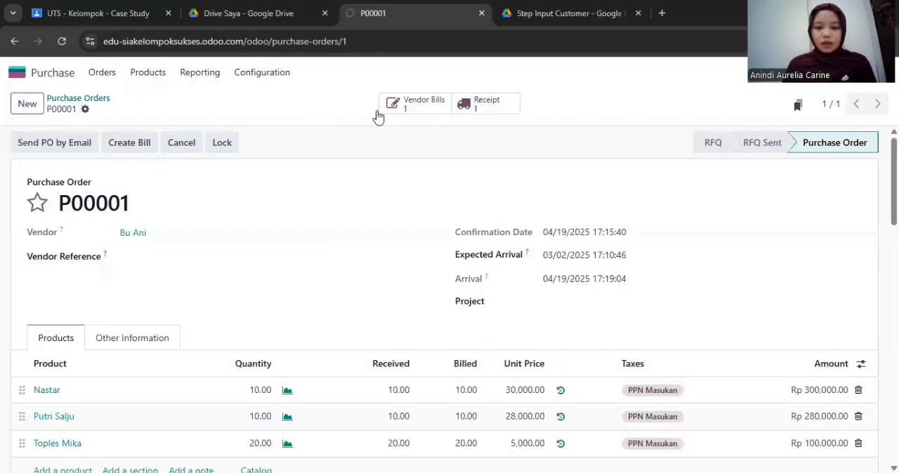
{"action": "left_click", "coordinate": [430, 105]}
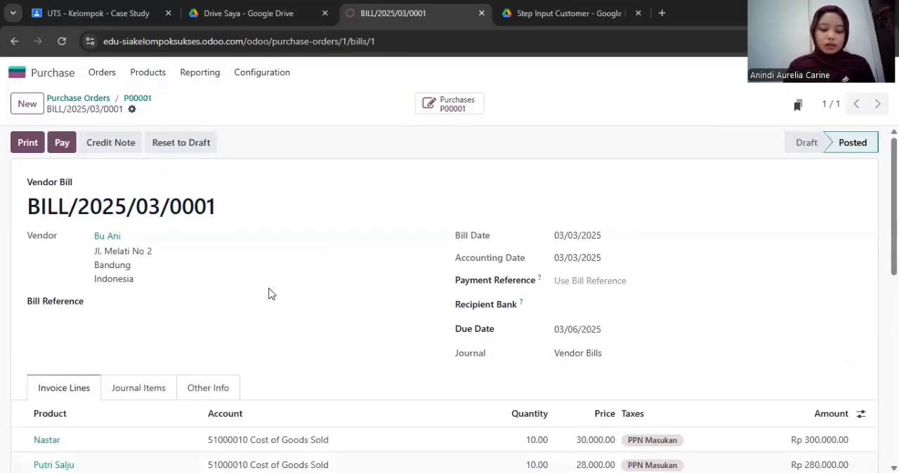
{"action": "left_click", "coordinate": [62, 143]}
{"action": "left_click", "coordinate": [567, 254]}
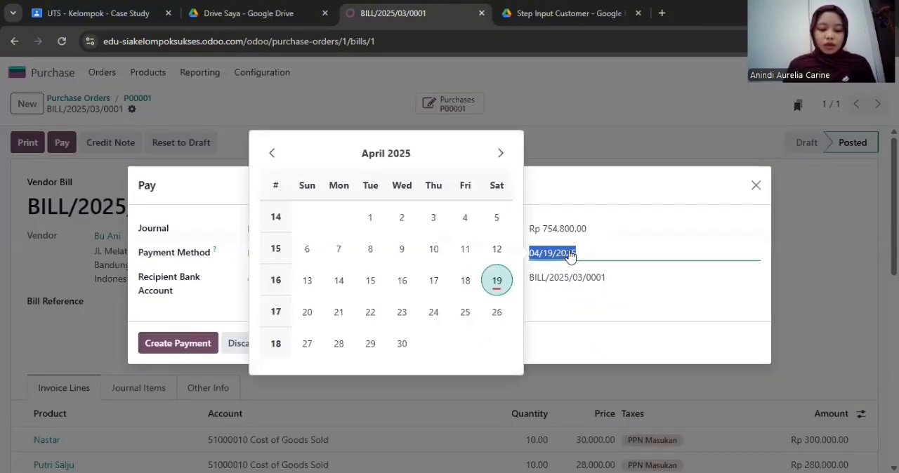
{"action": "left_click", "coordinate": [272, 153]}
{"action": "left_click", "coordinate": [434, 250]}
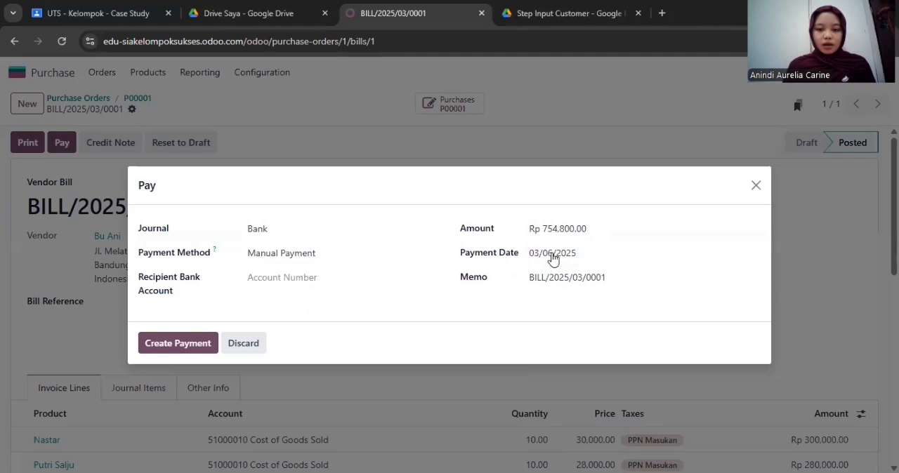
Set the payment's journal to Cash, keeping Manual Payment as the payment method
{"action": "left_click", "coordinate": [379, 253]}
{"action": "left_click", "coordinate": [376, 230]}
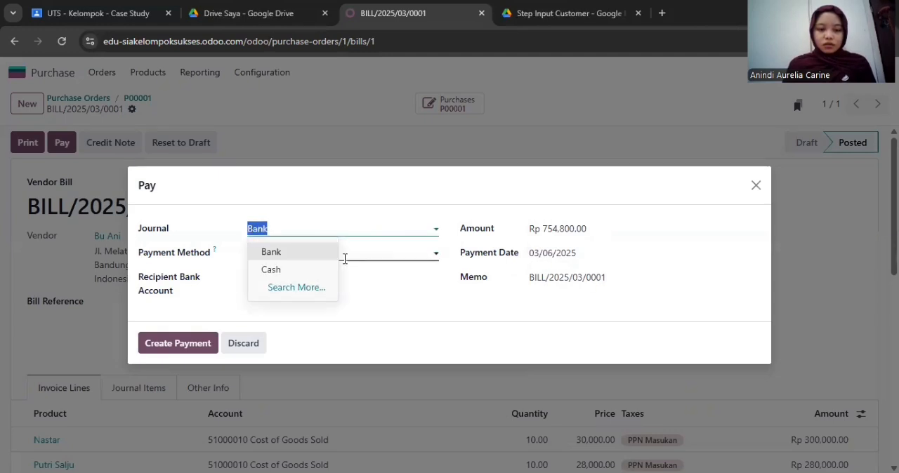
{"action": "left_click", "coordinate": [307, 274]}
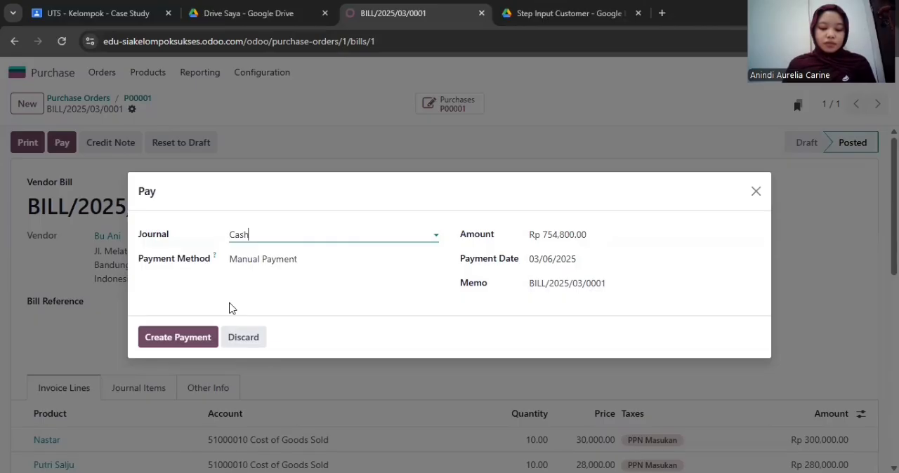
Create the vendor bill's payment and validate its payment record
{"action": "left_click", "coordinate": [180, 338]}
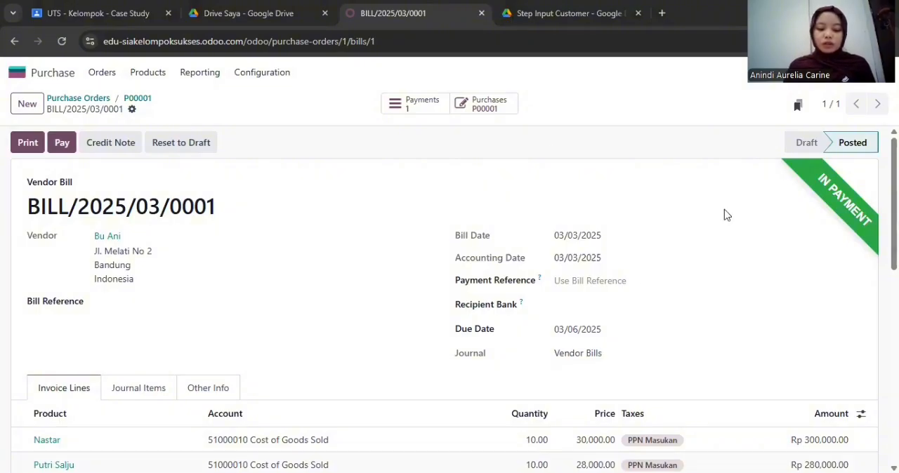
{"action": "left_click", "coordinate": [423, 112]}
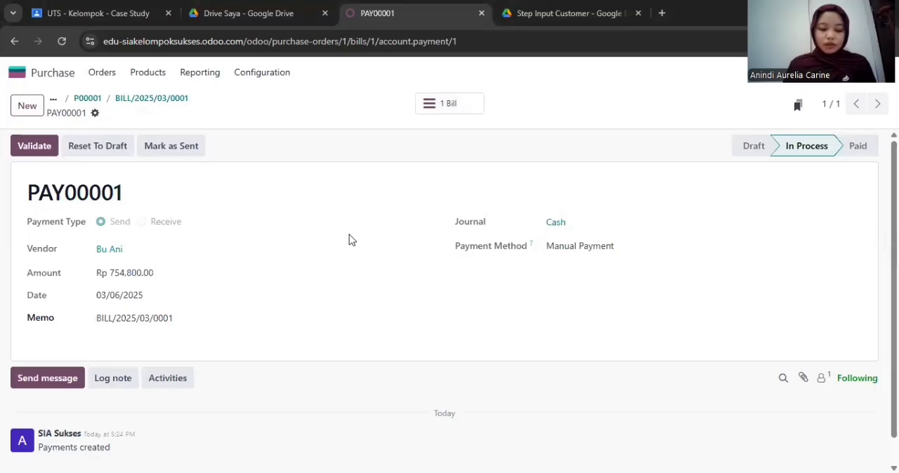
{"action": "left_click", "coordinate": [31, 153]}
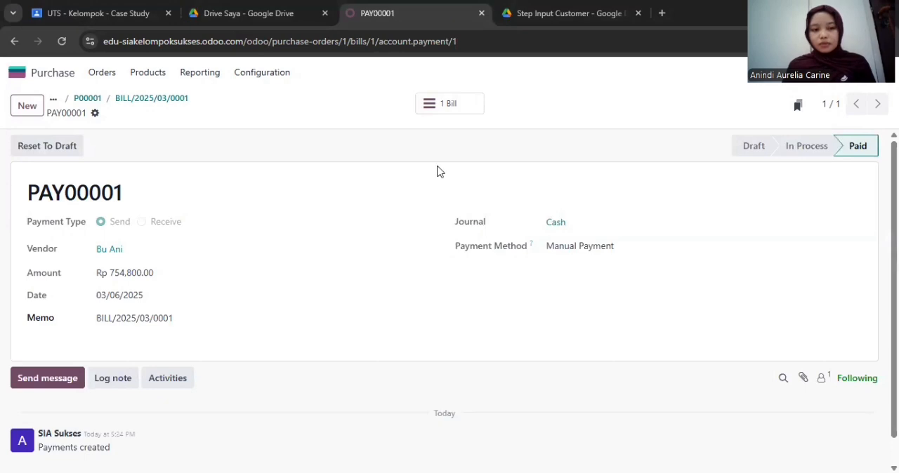
Review the purchase order and its vendor bill from the requests for quotation, and return to the apps overview
{"action": "left_click", "coordinate": [102, 74]}
{"action": "left_click", "coordinate": [128, 103]}
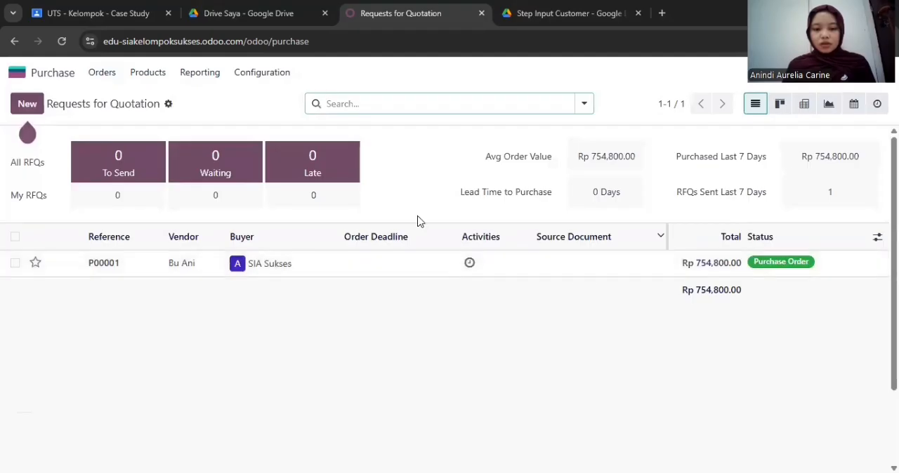
{"action": "left_click", "coordinate": [610, 263]}
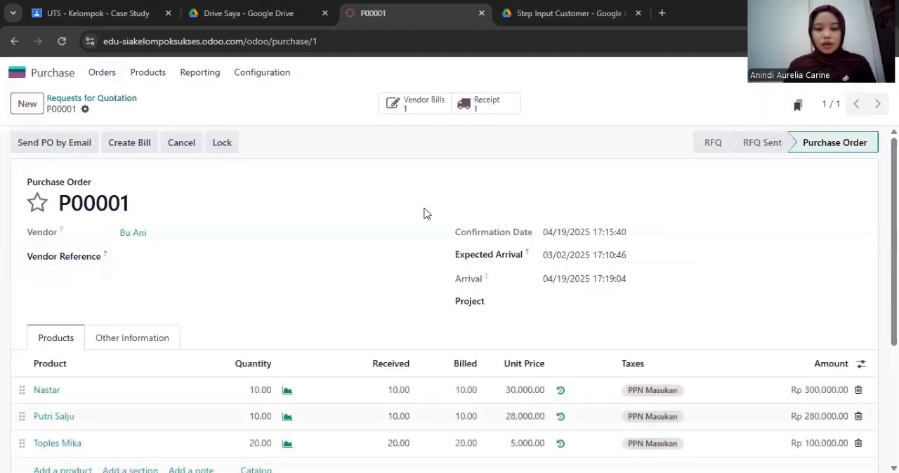
{"action": "scroll", "coordinate": [423, 213], "scroll_direction": "down", "scroll_amount": 2}
{"action": "left_click", "coordinate": [400, 104]}
{"action": "scroll", "coordinate": [482, 225], "scroll_direction": "down", "scroll_amount": 2}
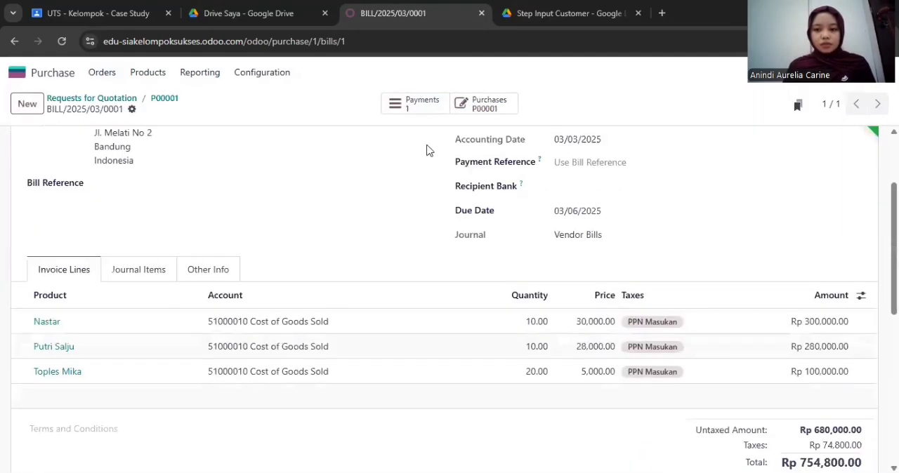
{"action": "left_click", "coordinate": [63, 79]}
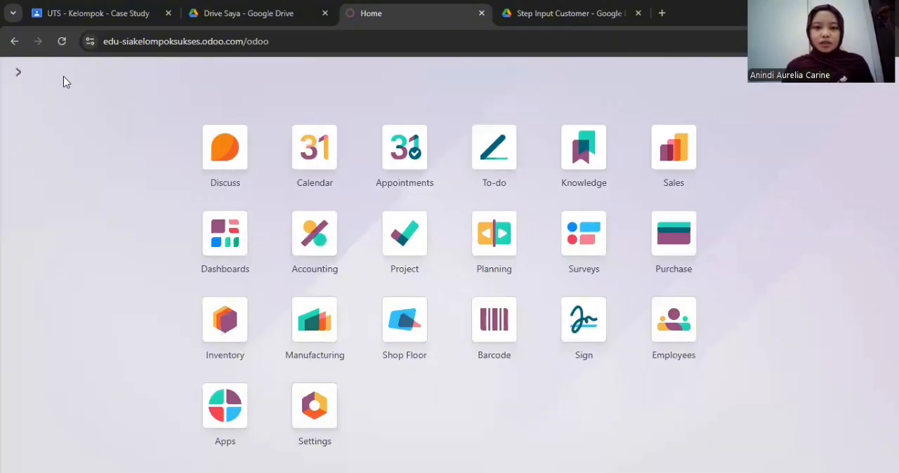
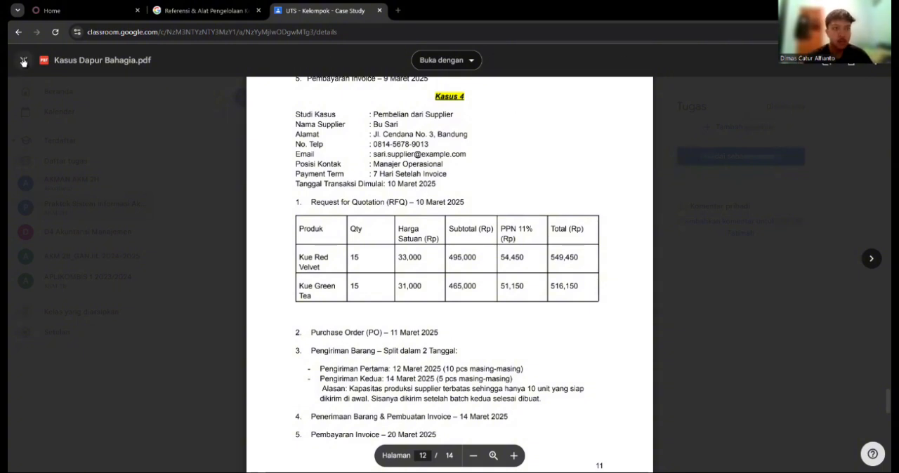
Create a new request for quotation in Odoo's Purchase app with the Kasus 4 supplier as vendor
{"action": "left_click", "coordinate": [57, 5]}
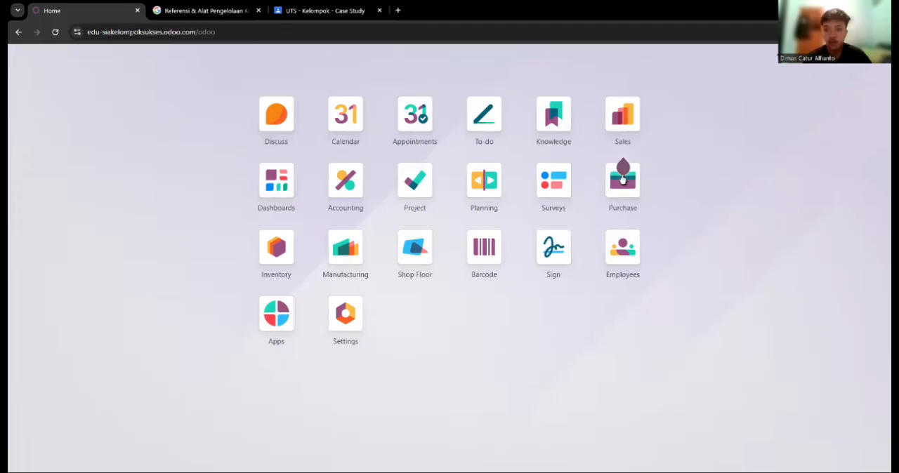
{"action": "left_click", "coordinate": [607, 191]}
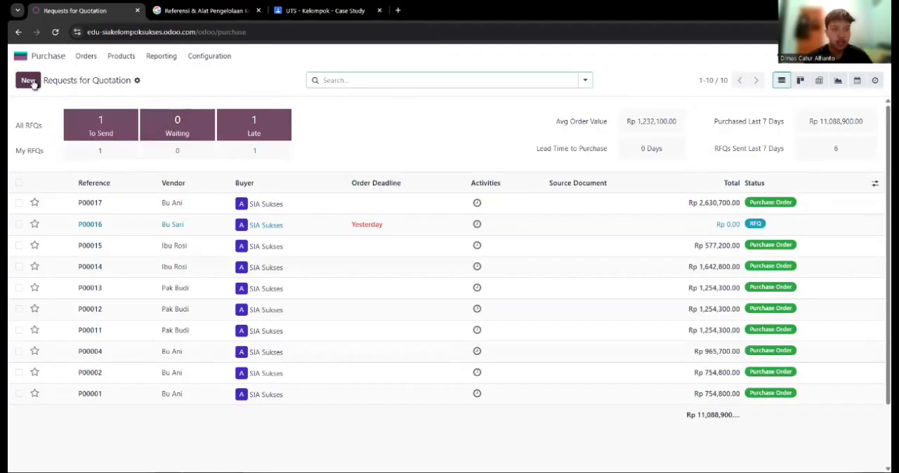
{"action": "left_click", "coordinate": [28, 81]}
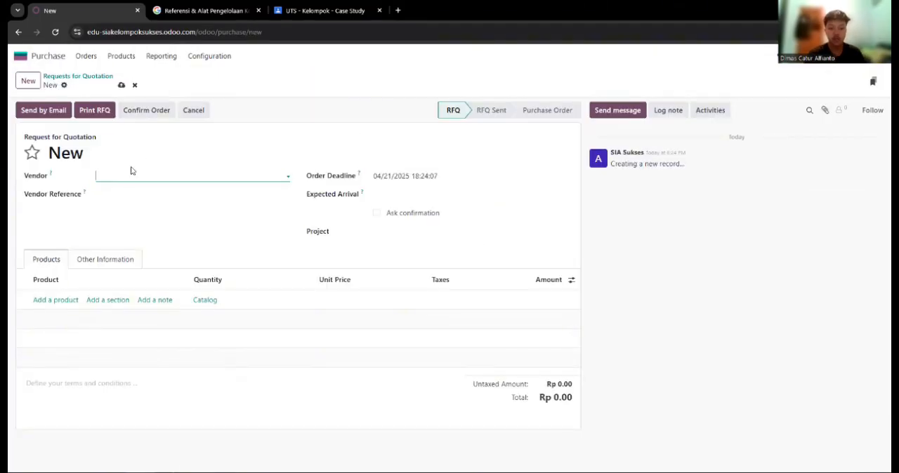
{"action": "type", "text": "b"}
{"action": "key", "text": "BackSpace"}
{"action": "type", "text": "sa"}
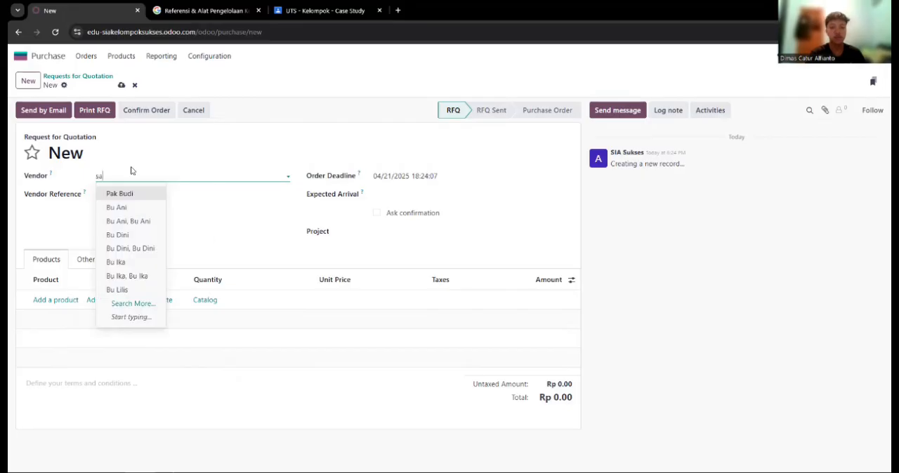
{"action": "left_click", "coordinate": [127, 197]}
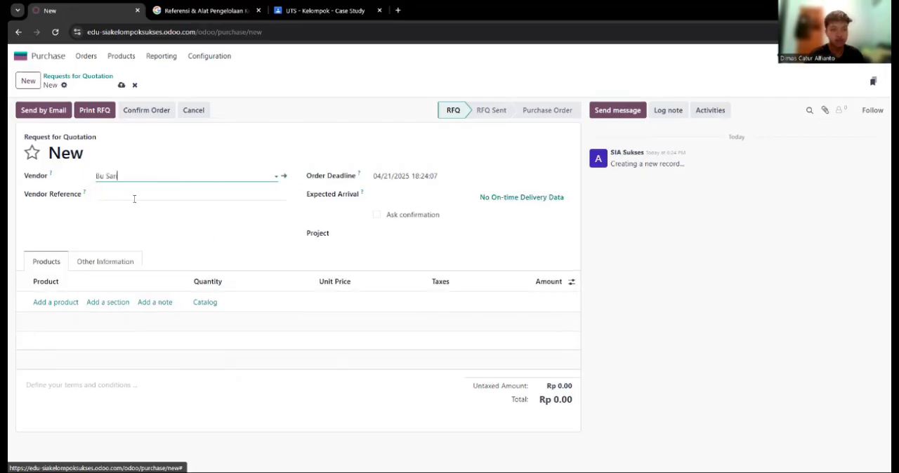
Set the quotation's expected arrival to 03/14/2025 and its order deadline to 03/21/2025
{"action": "left_click", "coordinate": [401, 177]}
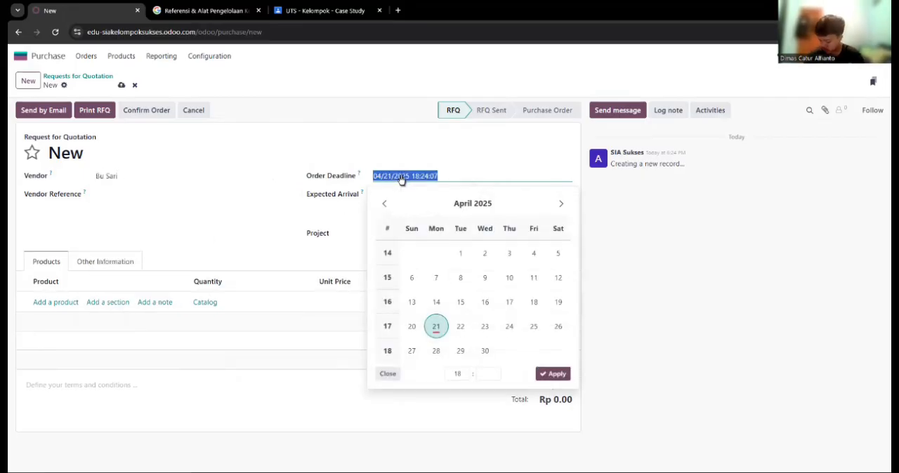
{"action": "left_click_drag", "start_coordinate": [612, 288], "coordinate": [466, 237]}
{"action": "left_click", "coordinate": [407, 199]}
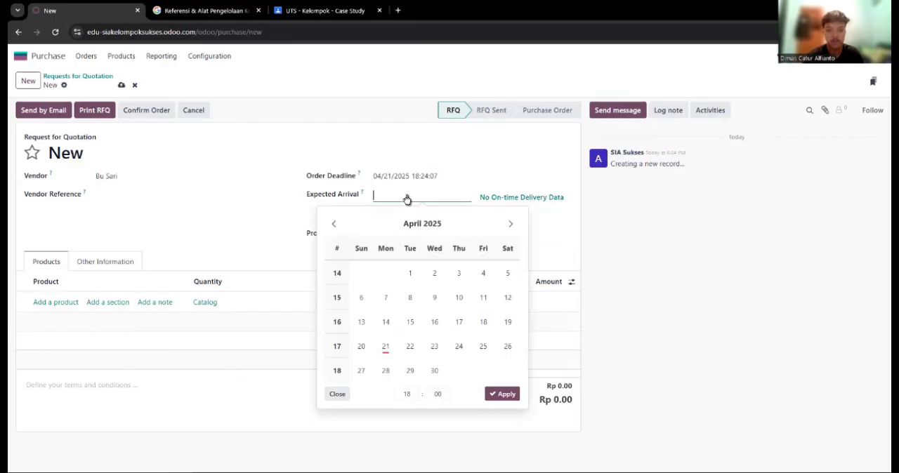
{"action": "left_click", "coordinate": [386, 322]}
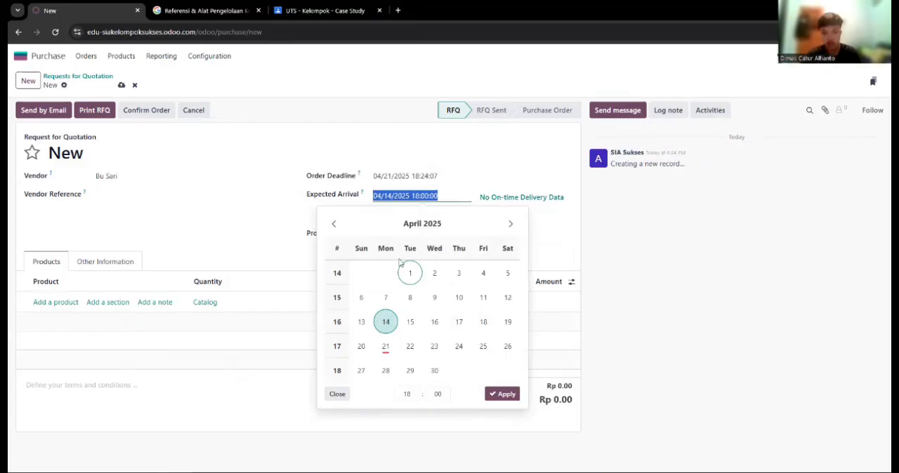
{"action": "left_click", "coordinate": [334, 223]}
{"action": "left_click", "coordinate": [483, 321]}
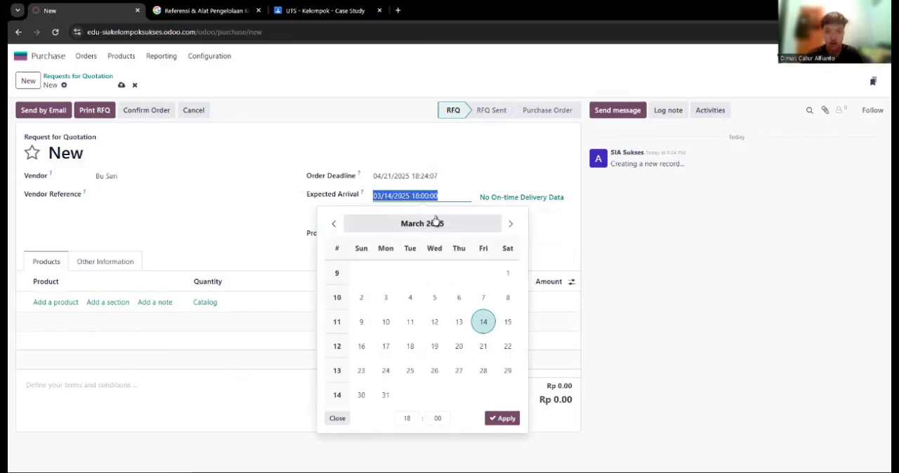
{"action": "left_click", "coordinate": [501, 419]}
{"action": "left_click", "coordinate": [415, 181]}
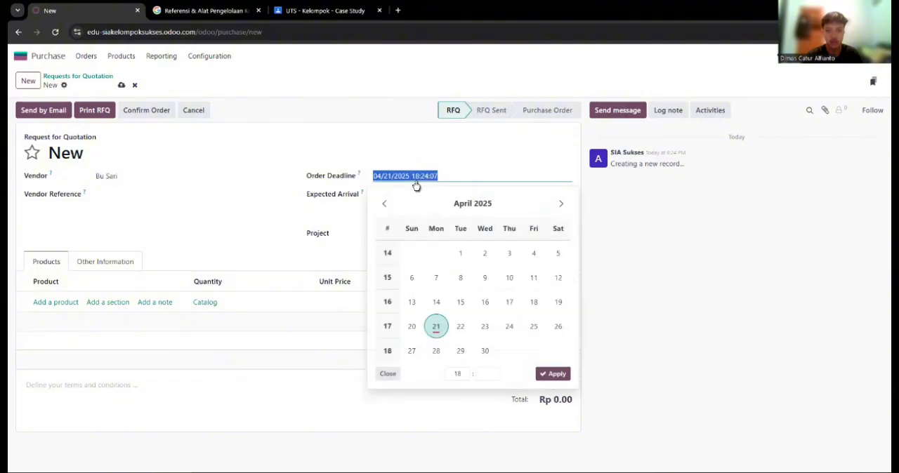
{"action": "left_click", "coordinate": [384, 203]}
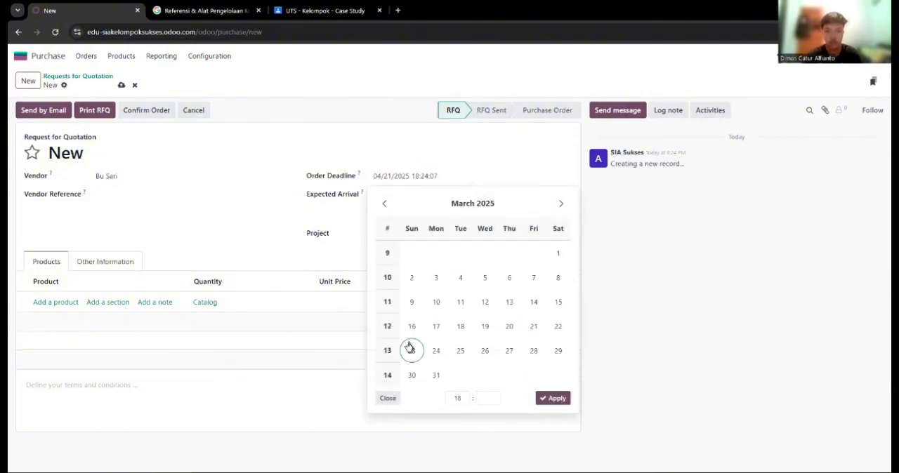
{"action": "left_click", "coordinate": [533, 326]}
{"action": "left_click", "coordinate": [551, 398]}
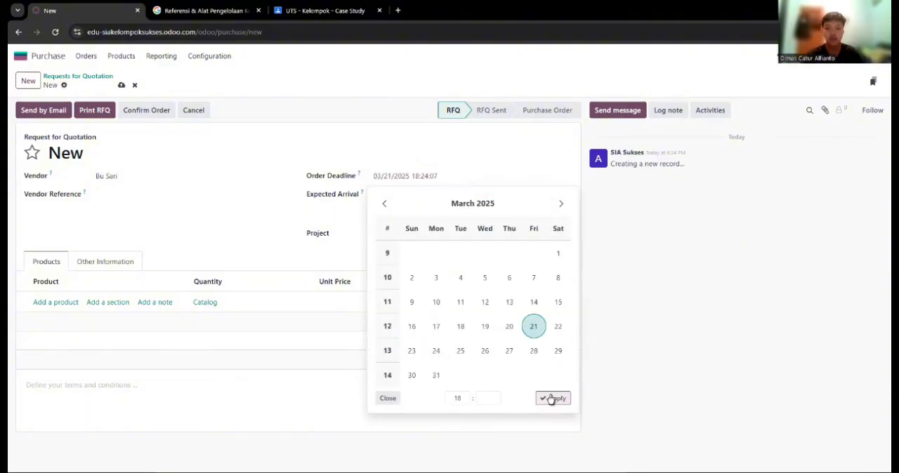
Add Kue Red Velvet to the quotation's product lines with a quantity of 15
{"action": "left_click", "coordinate": [70, 302]}
{"action": "type", "text": "kue re"}
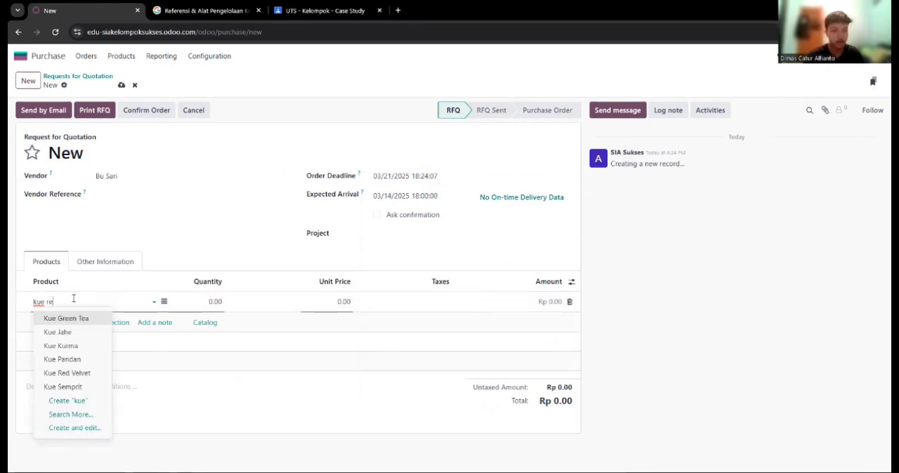
{"action": "left_click", "coordinate": [66, 319]}
{"action": "key", "text": "Tab"}
{"action": "type", "text": "15"}
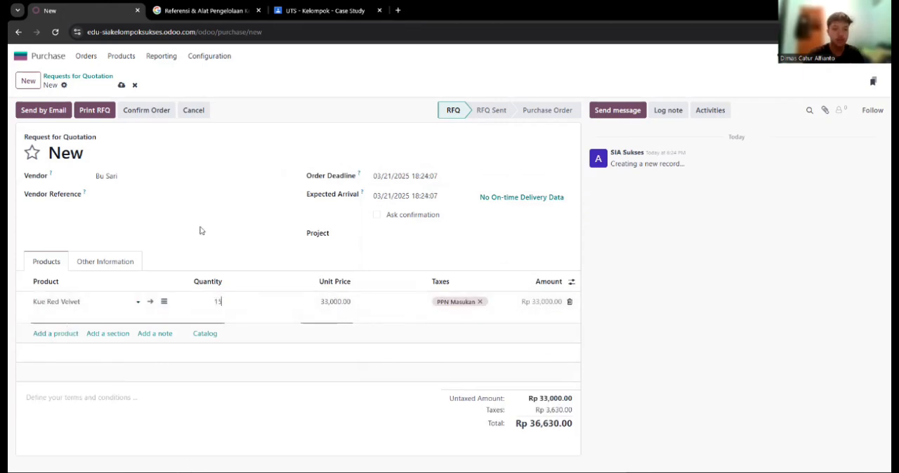
Add a second product line for Kue Green Tea with a quantity of 15
{"action": "left_click", "coordinate": [61, 325]}
{"action": "type", "text": "gre"}
{"action": "left_click", "coordinate": [69, 341]}
{"action": "left_click", "coordinate": [216, 322]}
{"action": "type", "text": "15"}
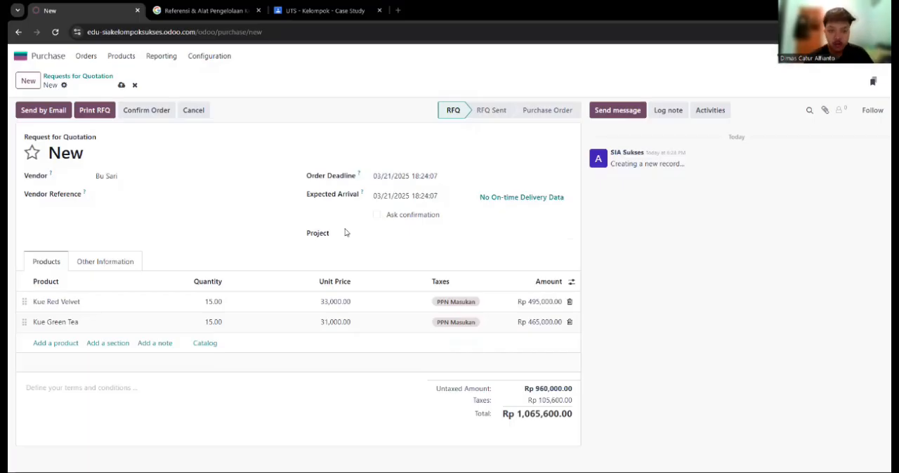
Send the request for quotation to the vendor by email and confirm it as a purchase order
{"action": "left_click", "coordinate": [46, 114]}
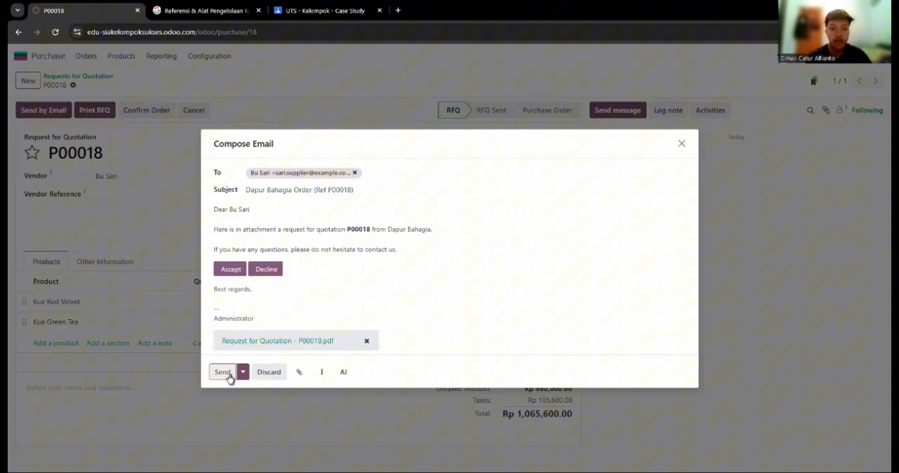
{"action": "left_click", "coordinate": [228, 376]}
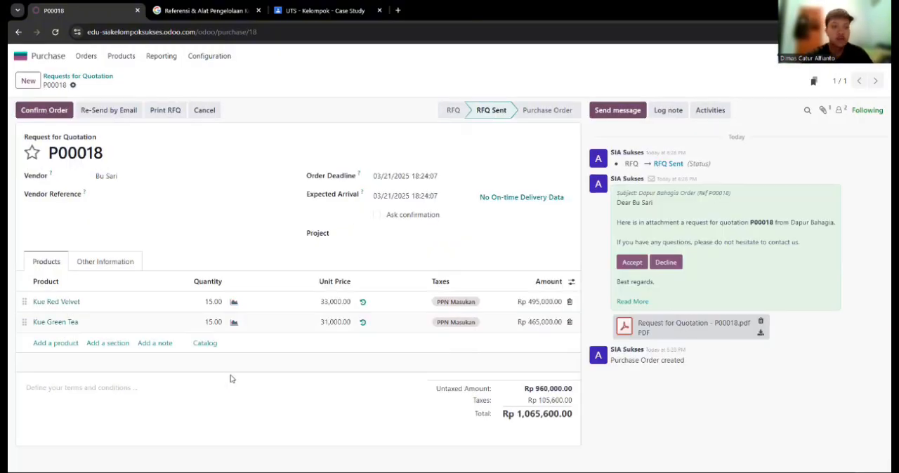
{"action": "left_click", "coordinate": [44, 110]}
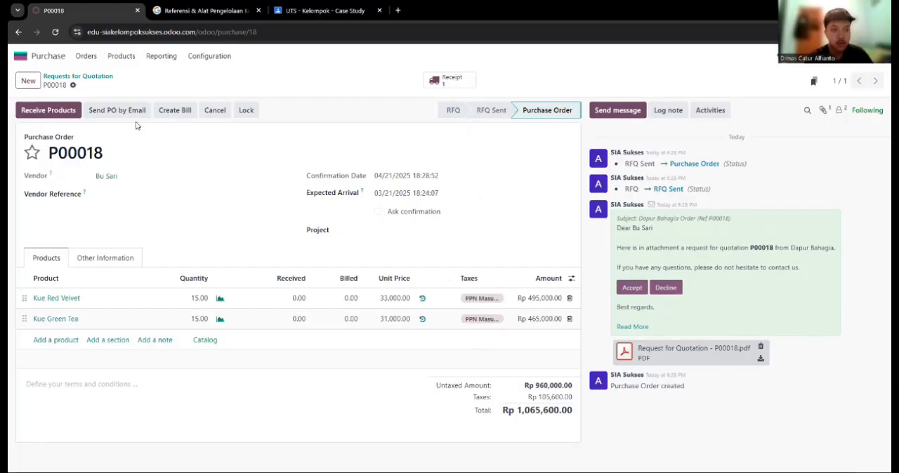
Start receiving the order's products and set the receipt's scheduled date to 03/14/2025
{"action": "left_click", "coordinate": [51, 112]}
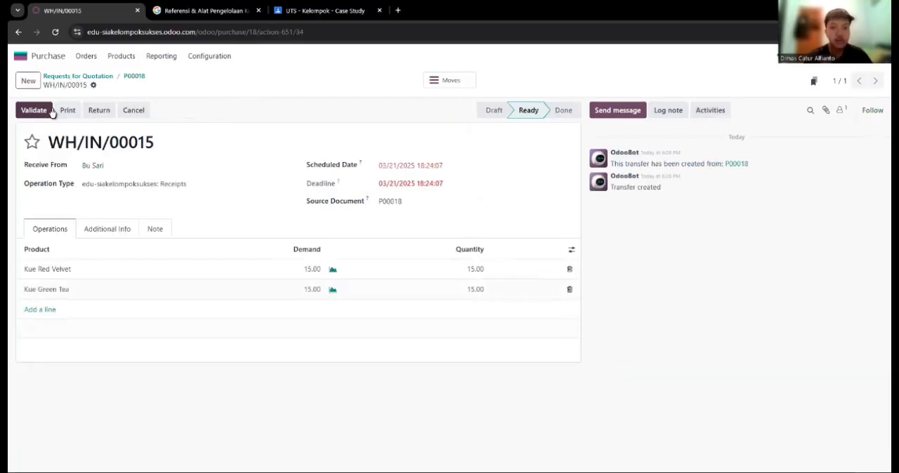
{"action": "left_click", "coordinate": [410, 166]}
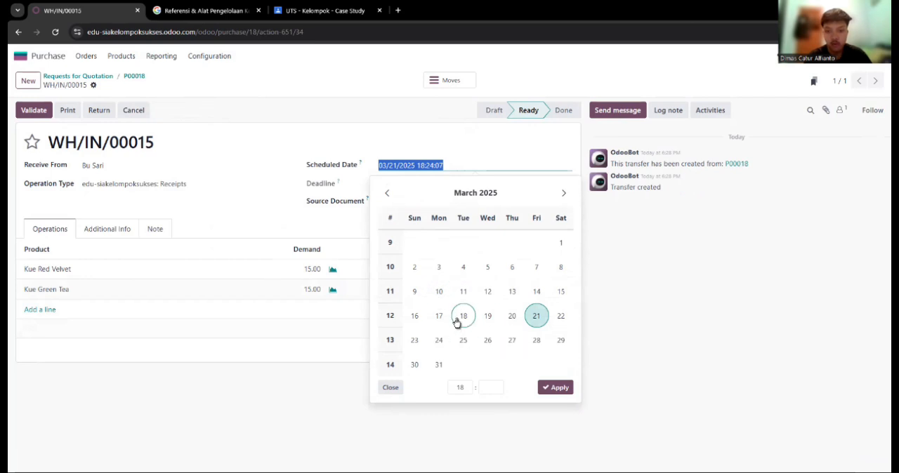
{"action": "left_click", "coordinate": [535, 293]}
{"action": "left_click", "coordinate": [554, 388]}
Set the received quantities of Kue Red Velvet and Kue Green Tea to 10 each and validate the receipt with a backorder
{"action": "left_click", "coordinate": [477, 271]}
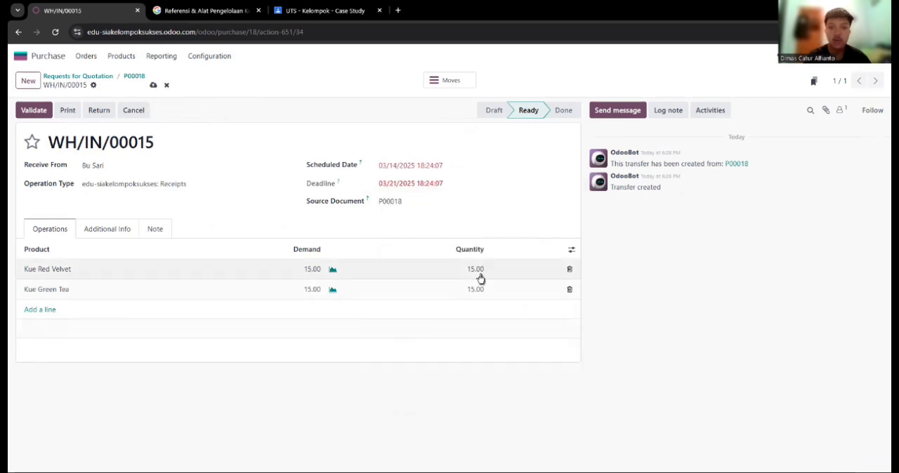
{"action": "type", "text": "10"}
{"action": "left_click", "coordinate": [475, 288]}
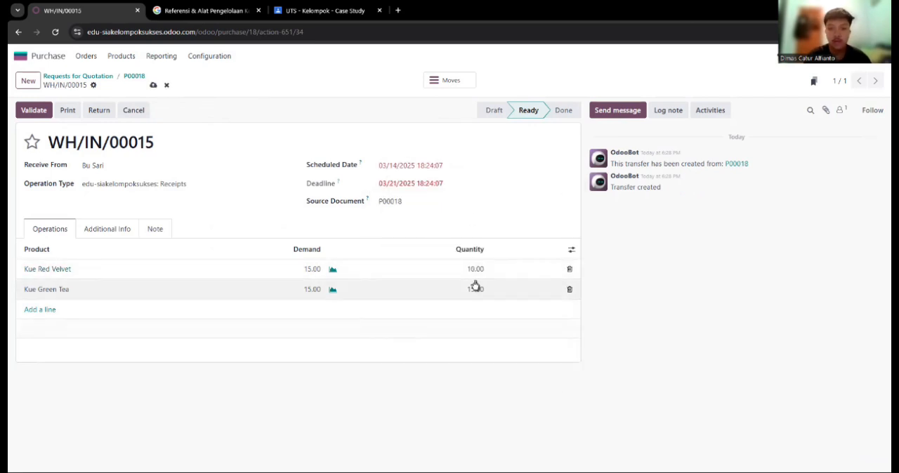
{"action": "type", "text": "10"}
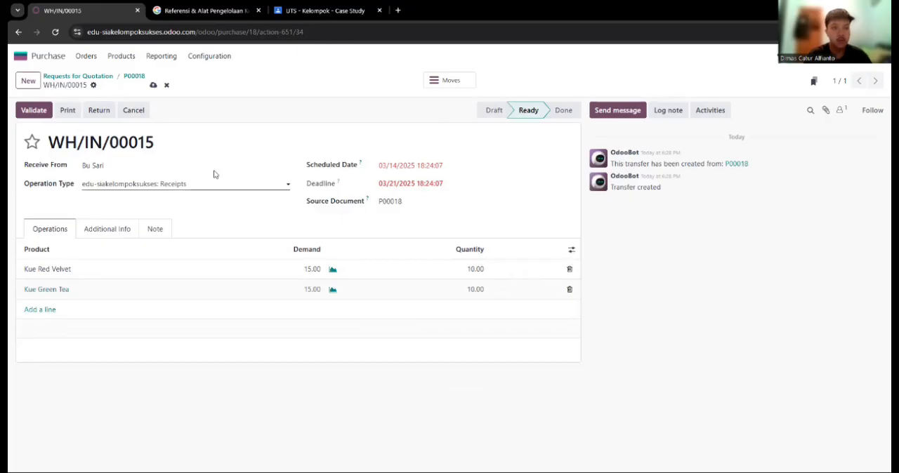
{"action": "left_click", "coordinate": [36, 112]}
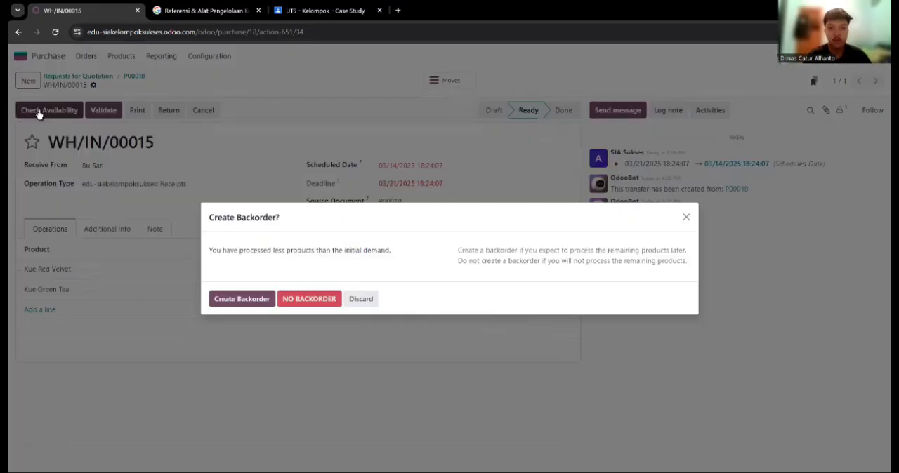
{"action": "left_click", "coordinate": [240, 304]}
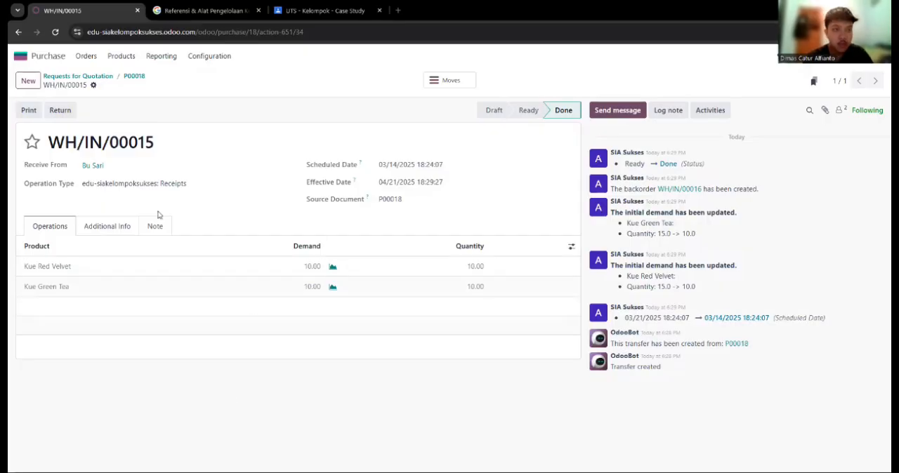
Check the product stock, and validate the purchase order's backorder receipt for the remaining 5 units of each cake
{"action": "left_click", "coordinate": [119, 57]}
{"action": "left_click", "coordinate": [126, 80]}
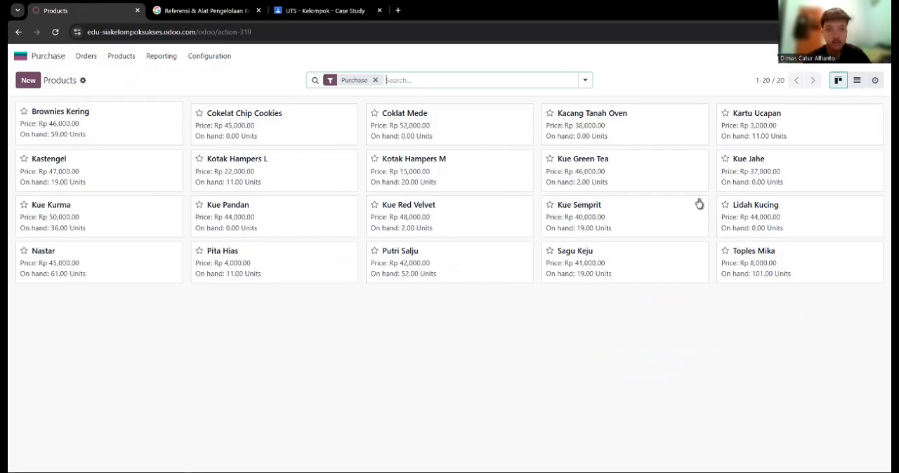
{"action": "left_click", "coordinate": [85, 56]}
{"action": "left_click", "coordinate": [97, 90]}
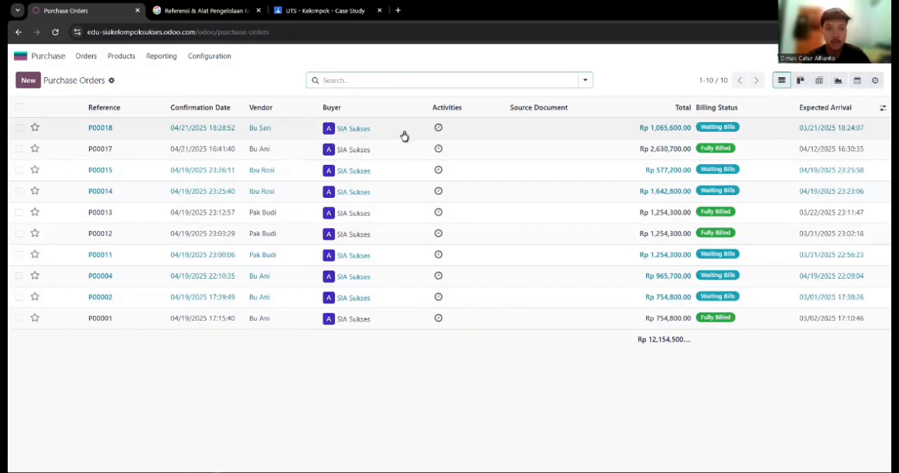
{"action": "left_click", "coordinate": [583, 136]}
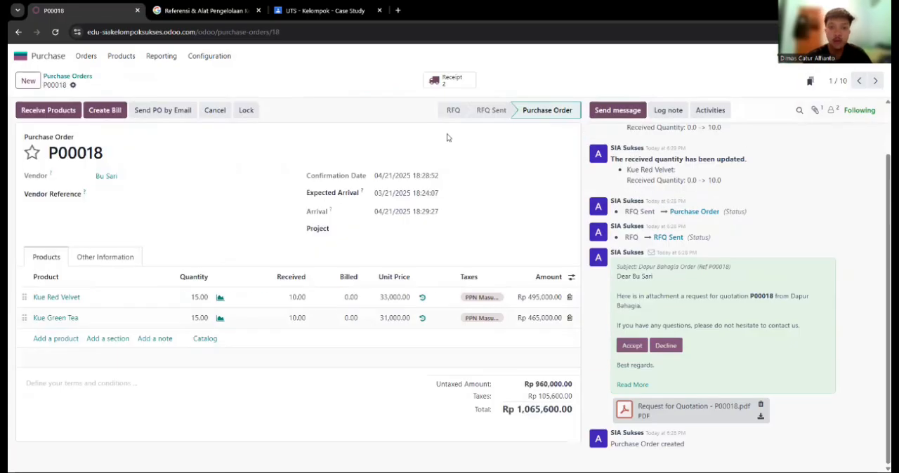
{"action": "left_click", "coordinate": [438, 81]}
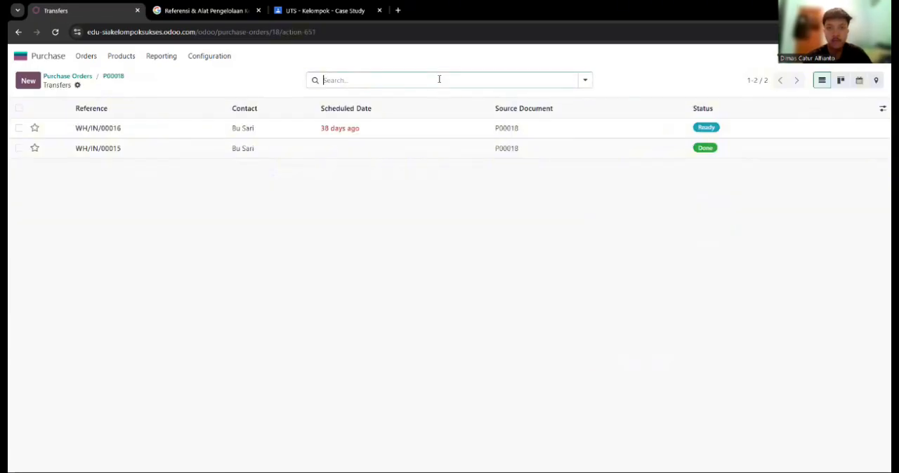
{"action": "left_click", "coordinate": [630, 131]}
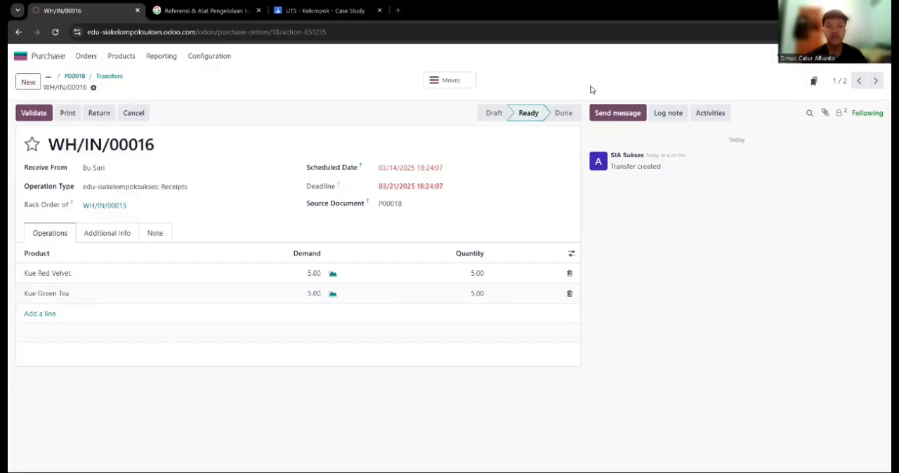
{"action": "left_click", "coordinate": [28, 113]}
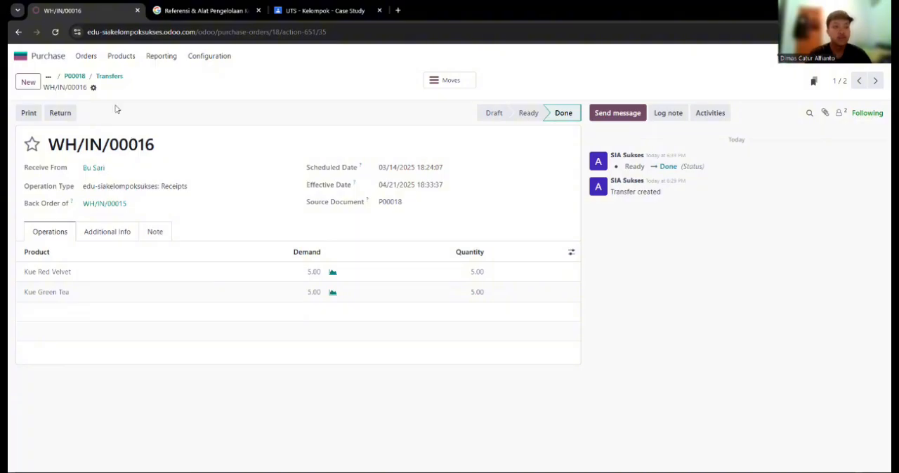
Check the on-hand stock of the purchasable products, including Kue Red Velvet and Kue Green Tea
{"action": "left_click", "coordinate": [126, 58]}
{"action": "left_click", "coordinate": [130, 74]}
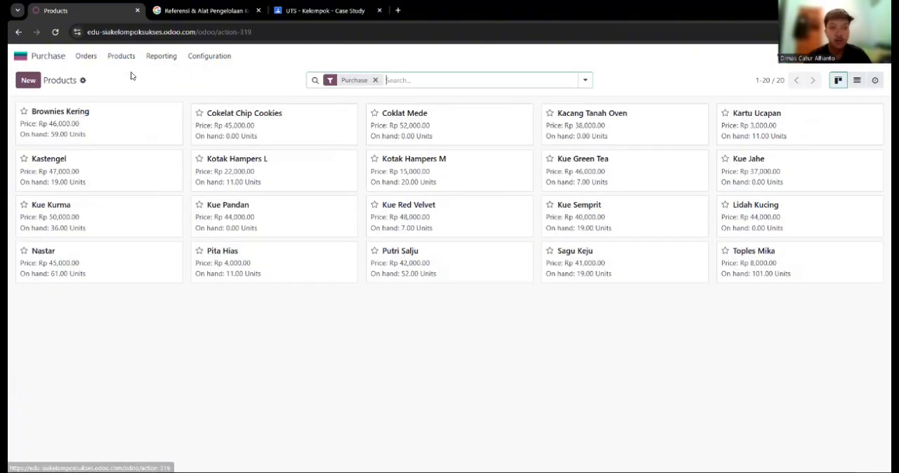
{"action": "left_click", "coordinate": [85, 56]}
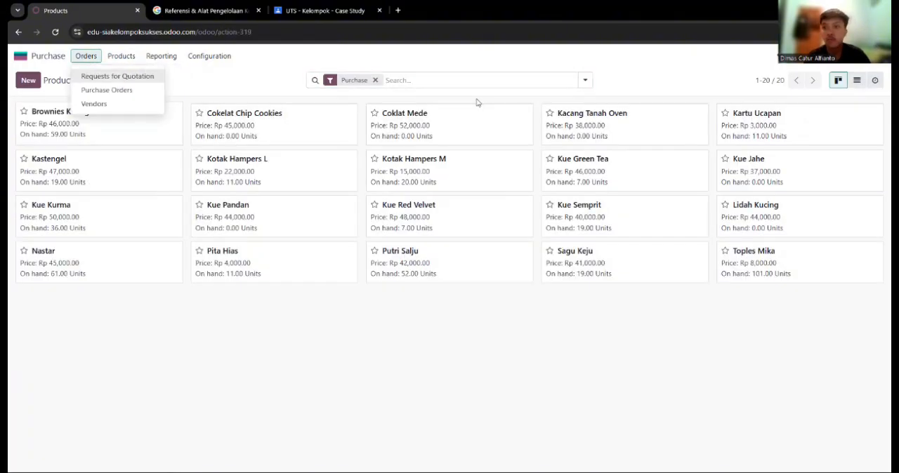
{"action": "left_click", "coordinate": [476, 102]}
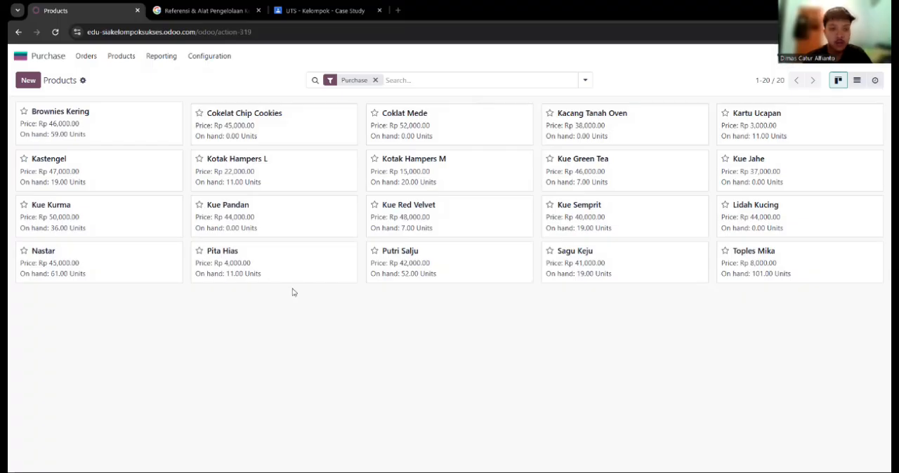
Open the purchase order for Kue Red Velvet and Kue Green Tea and set its expected arrival to 03/20/2025
{"action": "left_click", "coordinate": [87, 57]}
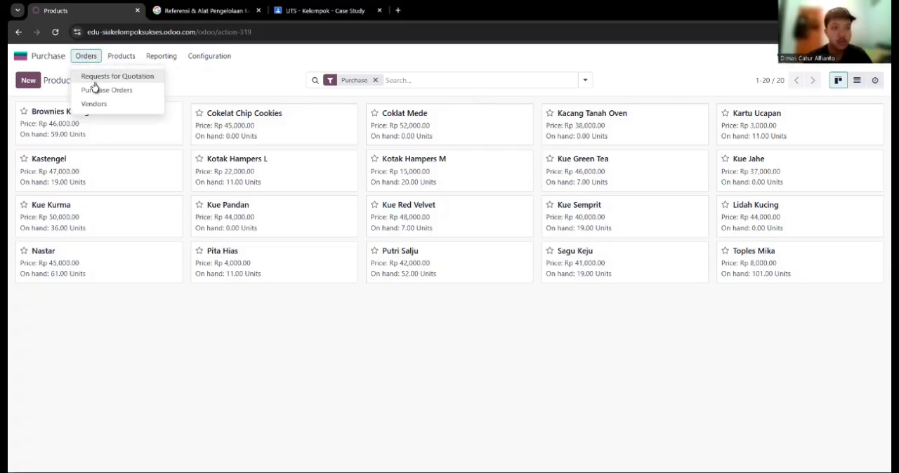
{"action": "left_click", "coordinate": [92, 89]}
{"action": "left_click", "coordinate": [612, 132]}
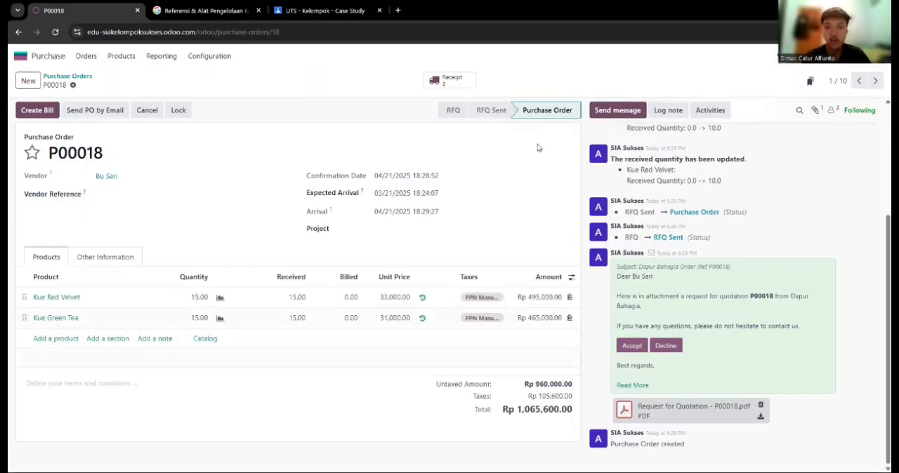
{"action": "left_click", "coordinate": [393, 193]}
{"action": "left_click", "coordinate": [457, 341]}
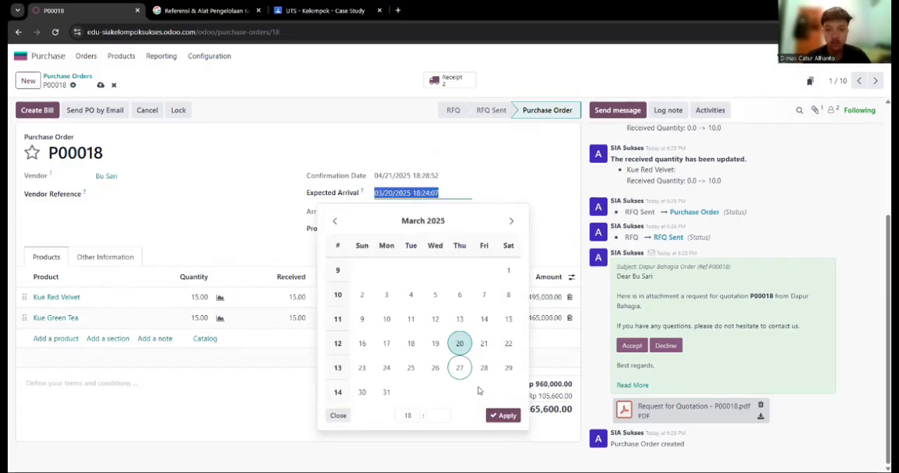
{"action": "left_click", "coordinate": [499, 415]}
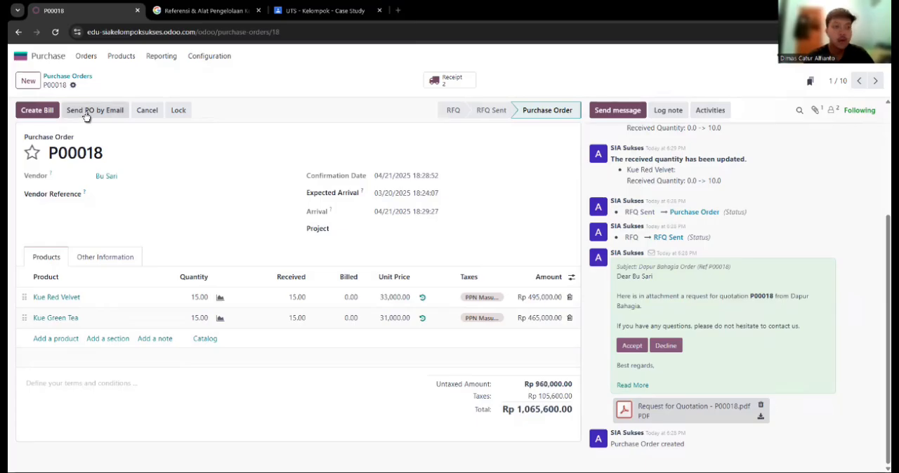
Create the vendor bill from the purchase order, set its bill date to 04/20/2025, and confirm it
{"action": "left_click", "coordinate": [37, 110]}
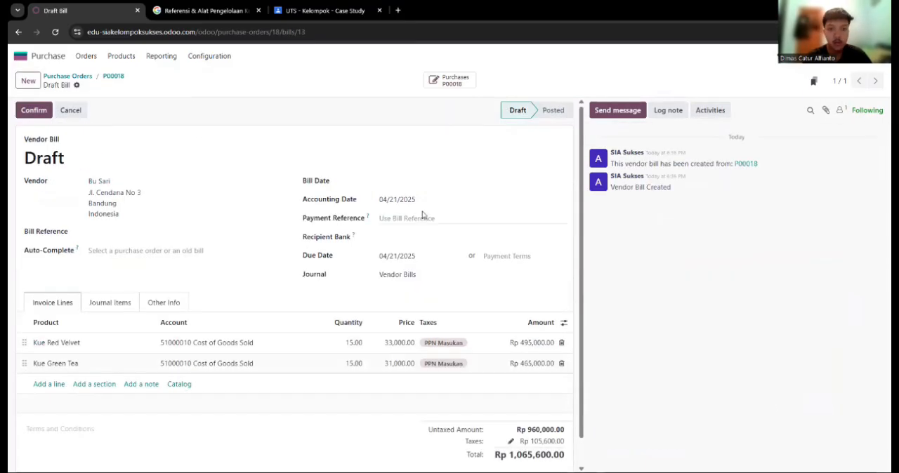
{"action": "left_click", "coordinate": [412, 237]}
{"action": "left_click", "coordinate": [421, 201]}
{"action": "left_click", "coordinate": [403, 185]}
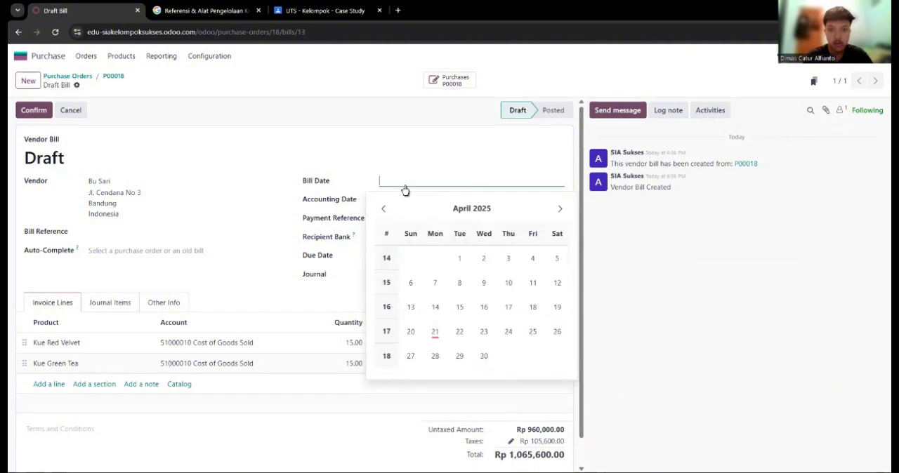
{"action": "left_click", "coordinate": [413, 146]}
{"action": "left_click", "coordinate": [403, 183]}
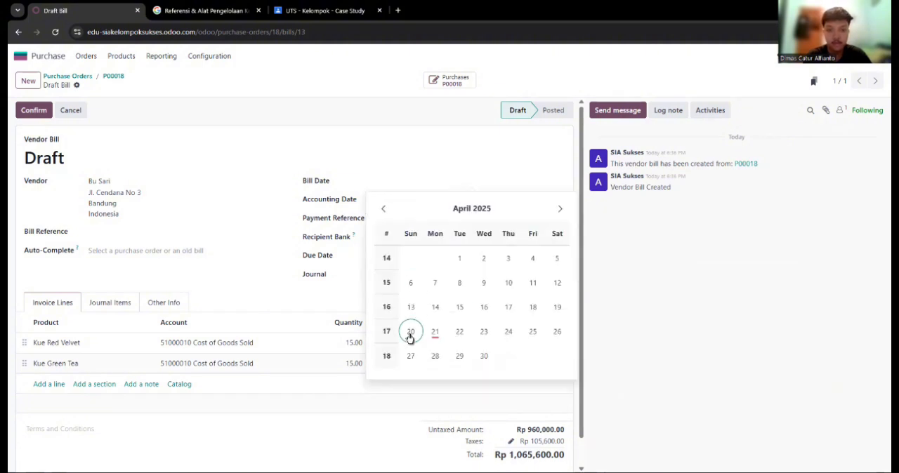
{"action": "left_click", "coordinate": [411, 333]}
{"action": "left_click", "coordinate": [34, 110]}
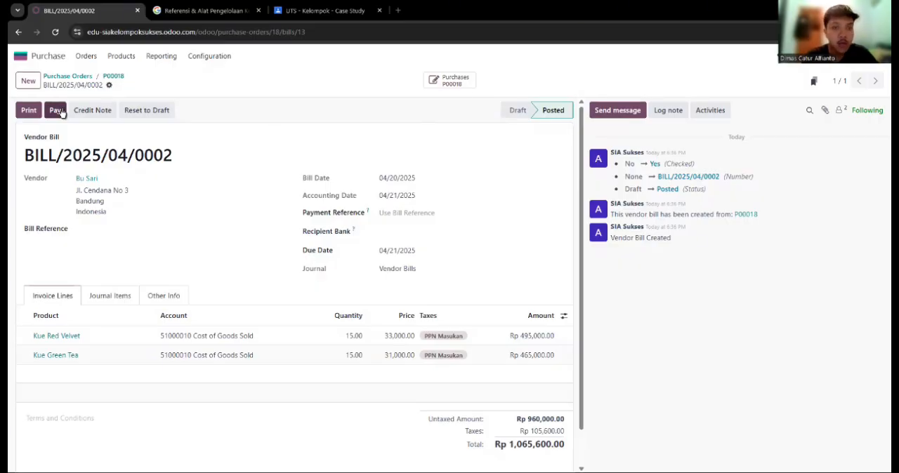
Pay the vendor bill through the Cash journal and open its payment record
{"action": "left_click", "coordinate": [57, 111]}
{"action": "left_click", "coordinate": [443, 235]}
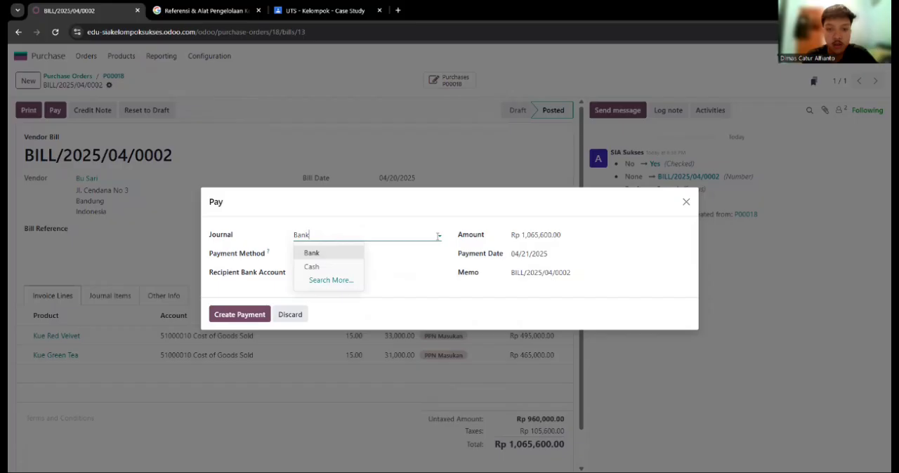
{"action": "left_click", "coordinate": [313, 267]}
{"action": "left_click", "coordinate": [240, 315]}
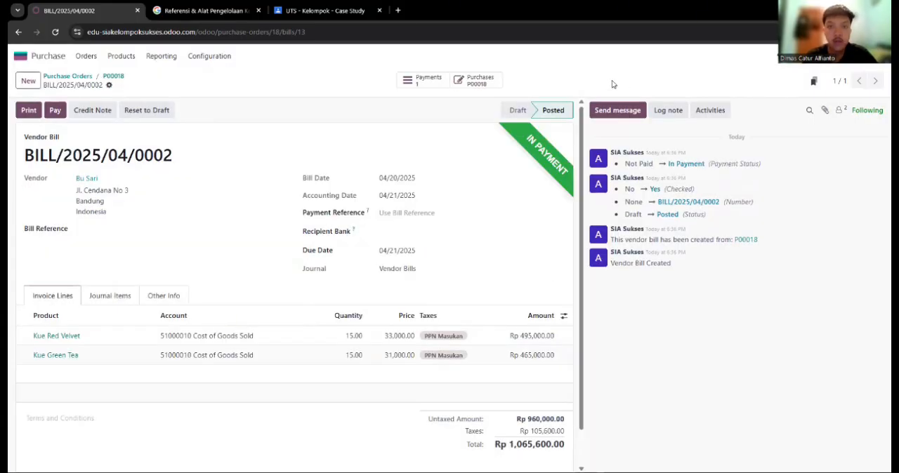
{"action": "left_click", "coordinate": [424, 80]}
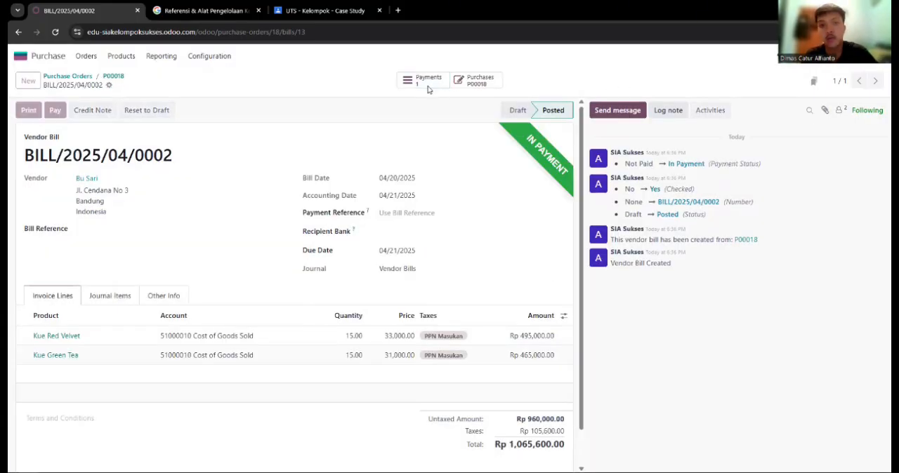
{"action": "left_click", "coordinate": [38, 117]}
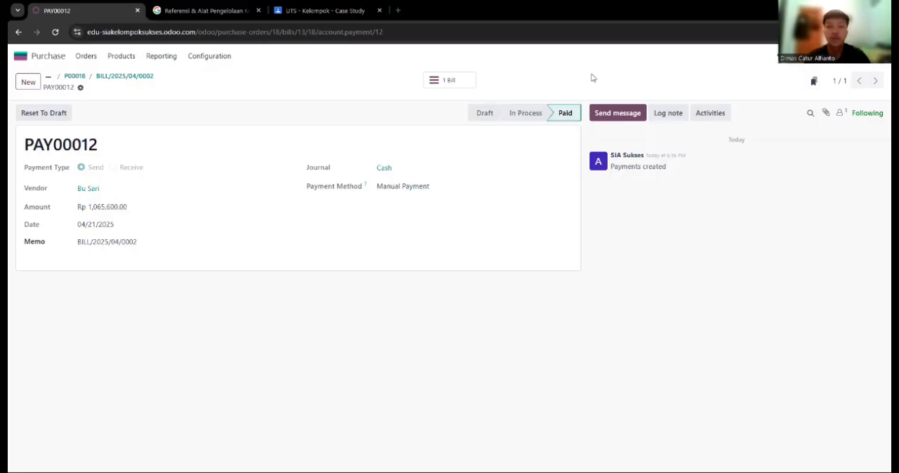
Switch to the Accounting app and filter the posted journal items to show only unreconciled ones
{"action": "left_click", "coordinate": [39, 59]}
{"action": "left_click", "coordinate": [345, 198]}
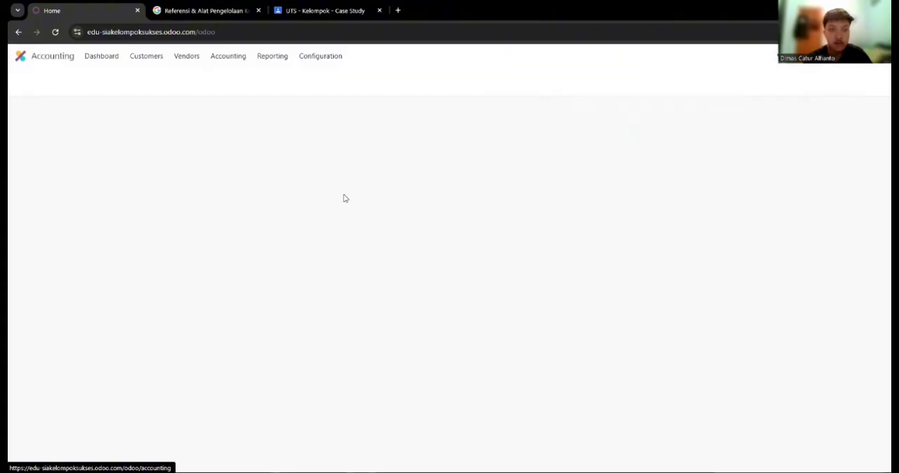
{"action": "left_click", "coordinate": [217, 56]}
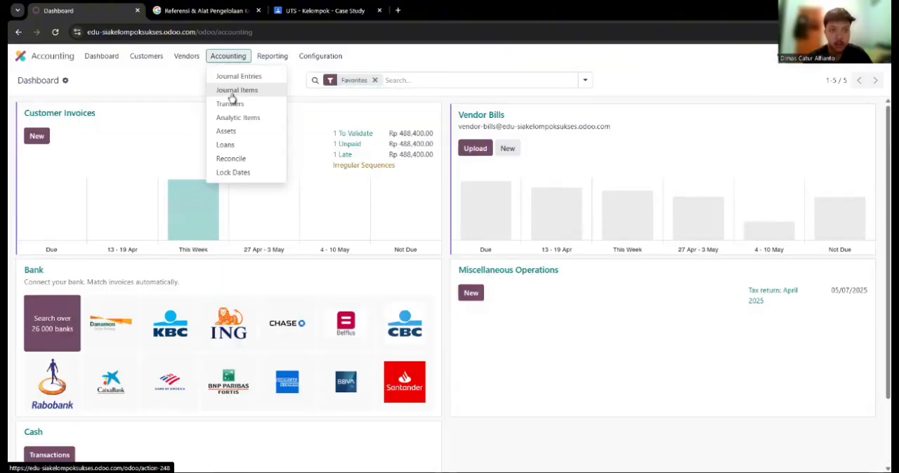
{"action": "left_click", "coordinate": [237, 91]}
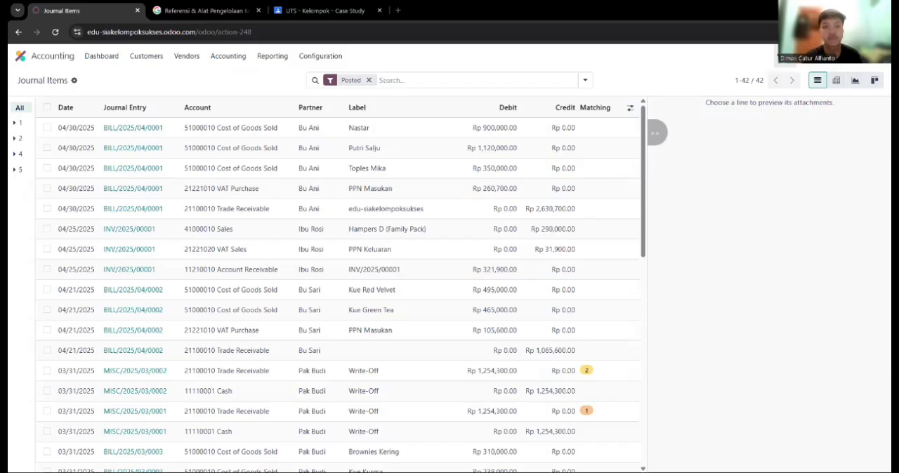
{"action": "left_click", "coordinate": [583, 81]}
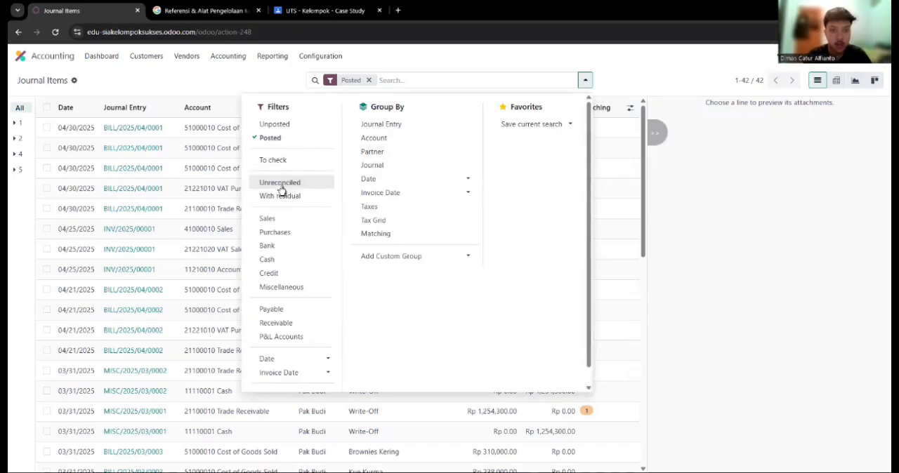
{"action": "left_click", "coordinate": [280, 186]}
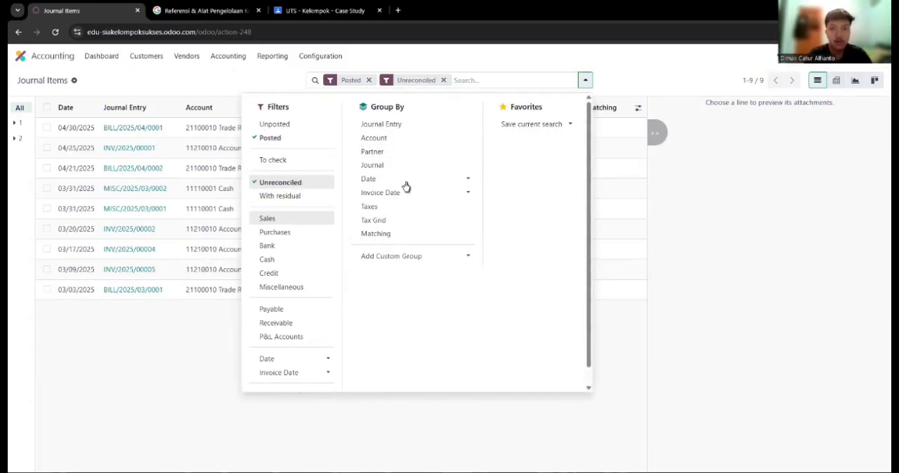
{"action": "left_click", "coordinate": [582, 80]}
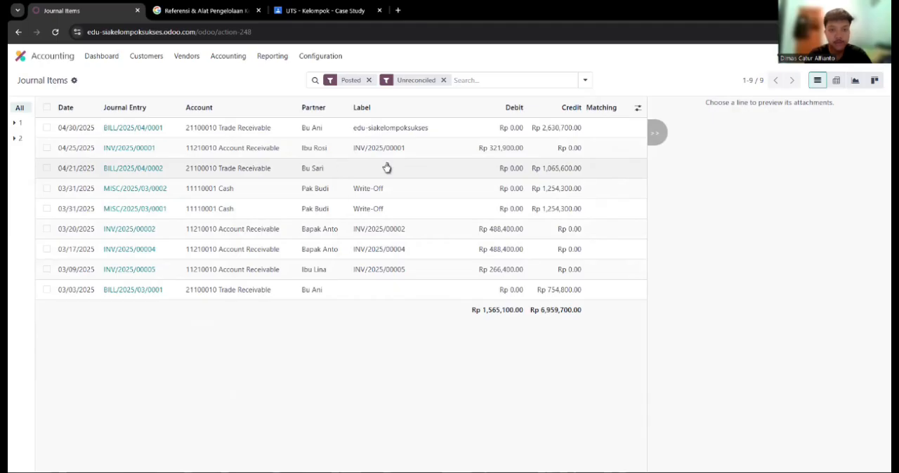
Reconcile the vendor bill's journal item dated 04/21/2025 with a write-off to account 11110002 Cash, and open the journal entries
{"action": "left_click", "coordinate": [46, 168]}
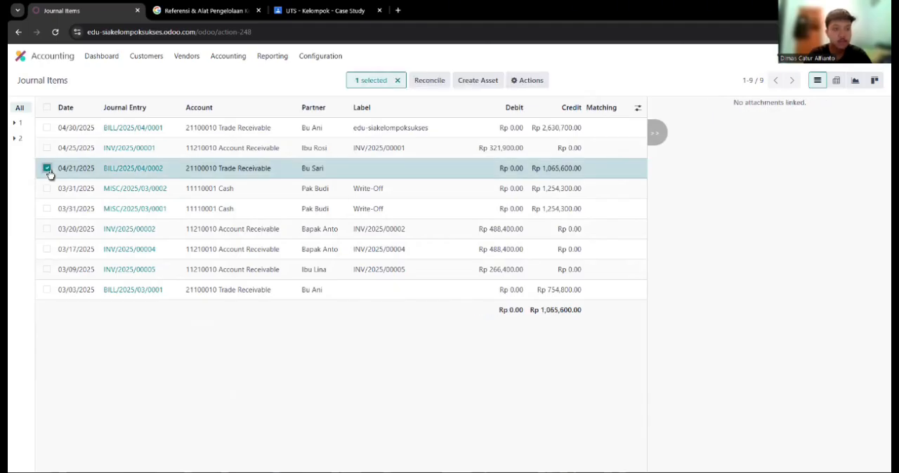
{"action": "left_click", "coordinate": [439, 85]}
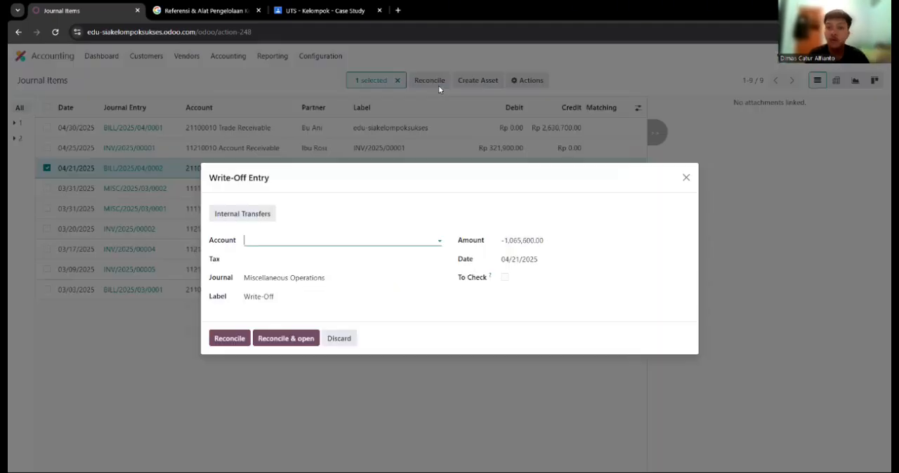
{"action": "left_click", "coordinate": [437, 241]}
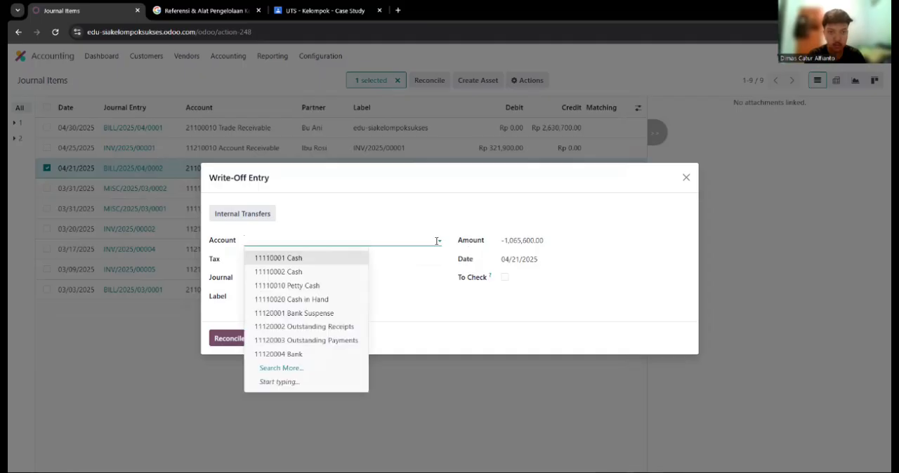
{"action": "left_click", "coordinate": [316, 273]}
{"action": "left_click", "coordinate": [226, 339]}
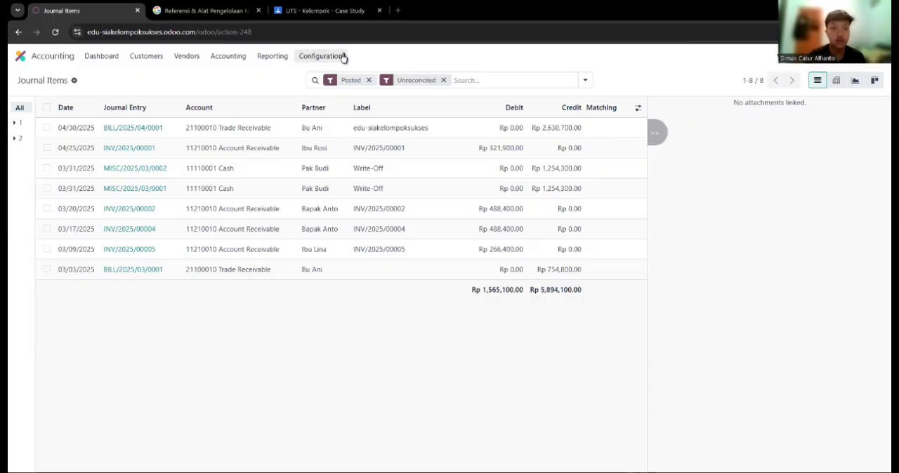
{"action": "left_click", "coordinate": [234, 61]}
{"action": "left_click", "coordinate": [235, 83]}
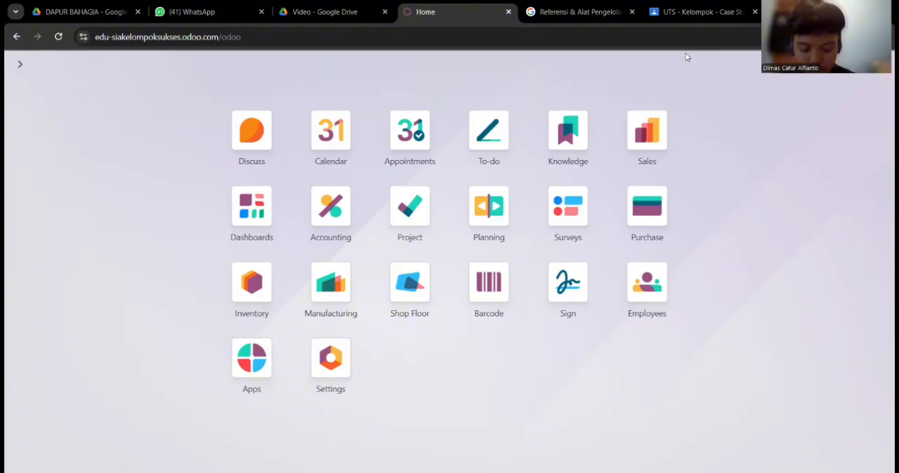
Create a sales quotation for the existing customer with 2 units of Hampers C (Premium Delight)
{"action": "left_click", "coordinate": [647, 132]}
{"action": "left_click", "coordinate": [28, 92]}
{"action": "type", "text": "bapak anto"}
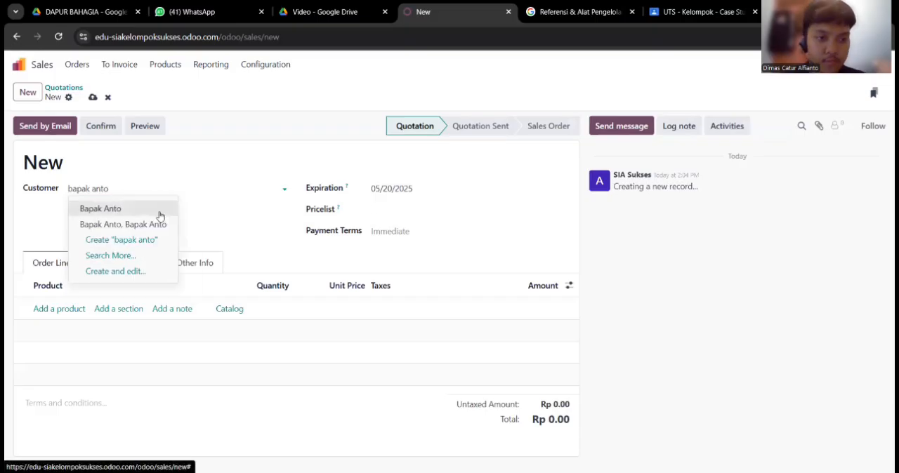
{"action": "left_click", "coordinate": [171, 205]}
{"action": "left_click", "coordinate": [57, 309]}
{"action": "type", "text": "hamper"}
{"action": "left_click", "coordinate": [125, 359]}
{"action": "double_click", "coordinate": [280, 309]}
{"action": "type", "text": "2"}
Set the quotation's expiration to 03/16/2025 and confirm it as a sales order
{"action": "left_click", "coordinate": [406, 189]}
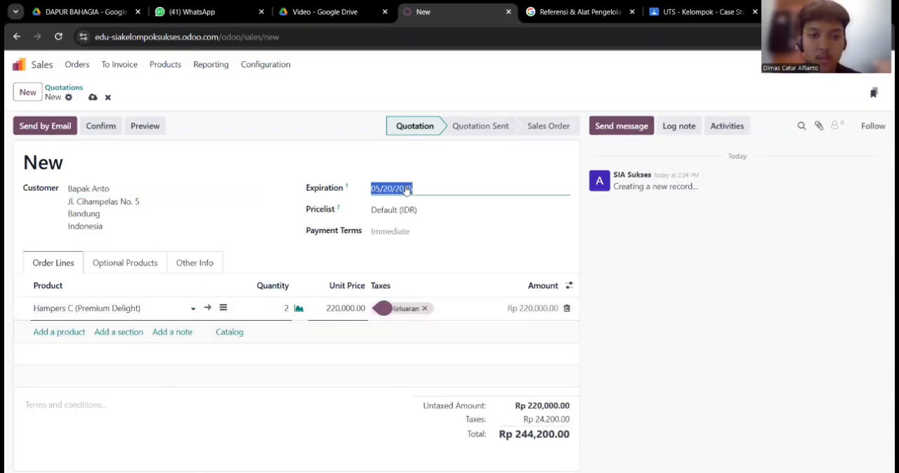
{"action": "left_click", "coordinate": [367, 220]}
{"action": "left_click", "coordinate": [368, 221]}
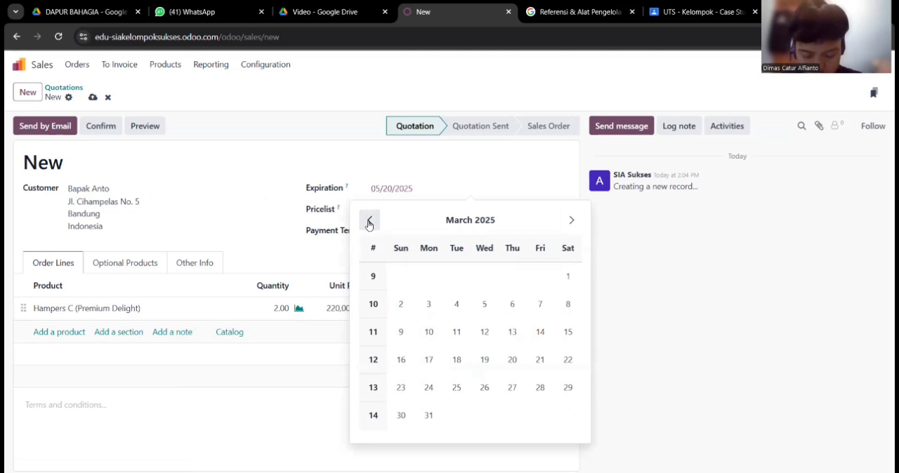
{"action": "left_click", "coordinate": [400, 359]}
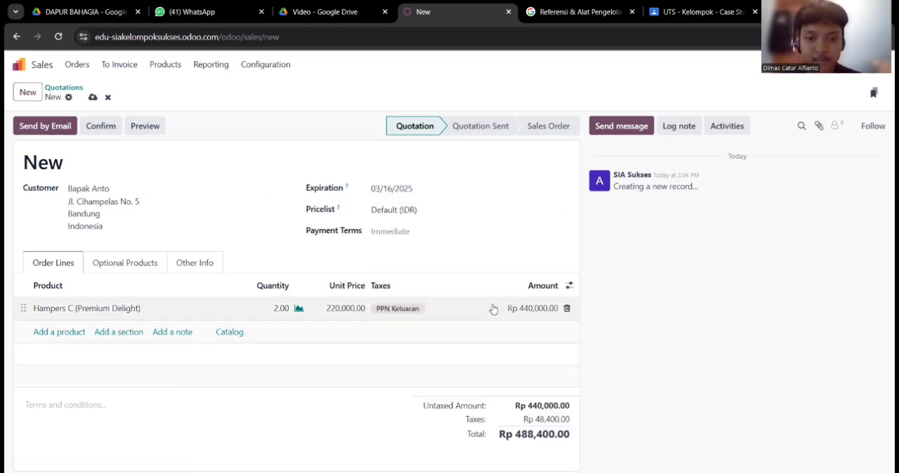
{"action": "left_click", "coordinate": [101, 126]}
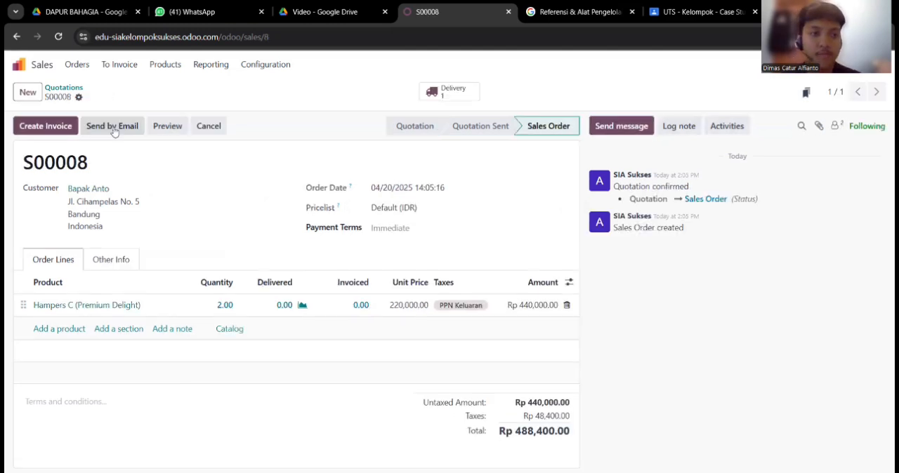
Start a manufacturing order in the Manufacturing app for Hampers C (Premium Delight) with a quantity of 2
{"action": "left_click", "coordinate": [21, 63]}
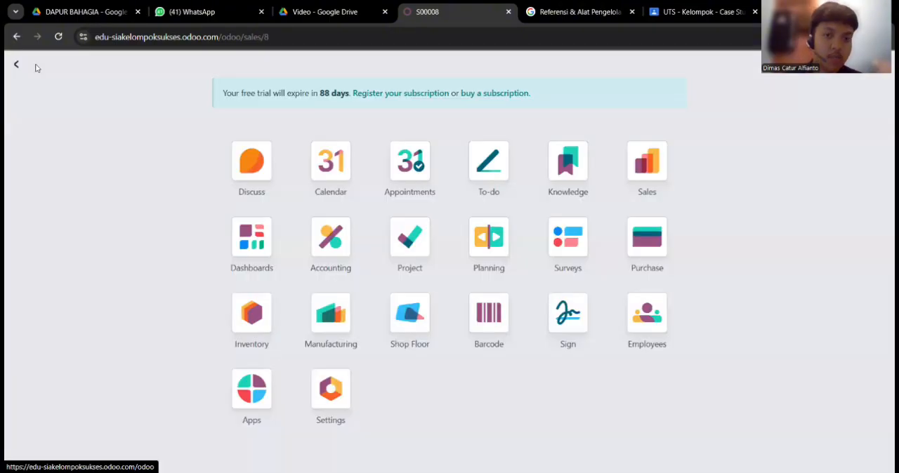
{"action": "left_click", "coordinate": [314, 296]}
{"action": "left_click", "coordinate": [38, 98]}
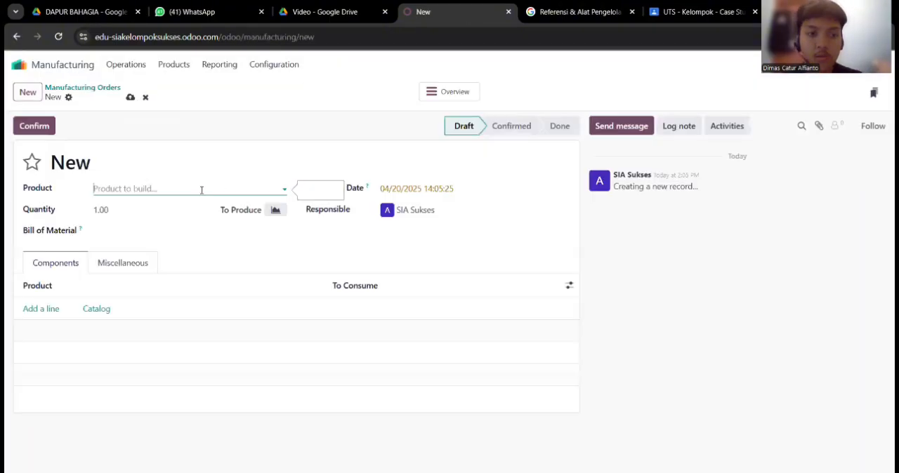
{"action": "type", "text": "hampers"}
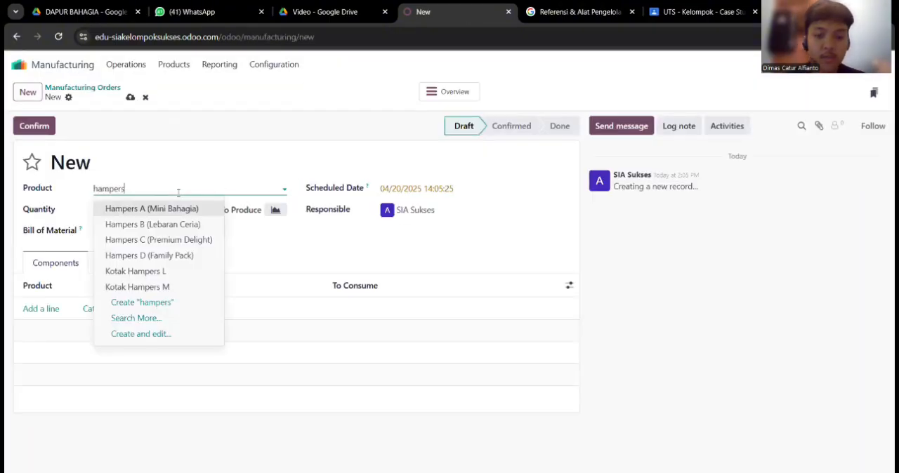
{"action": "left_click", "coordinate": [149, 240]}
{"action": "left_click", "coordinate": [140, 211]}
{"action": "type", "text": "2"}
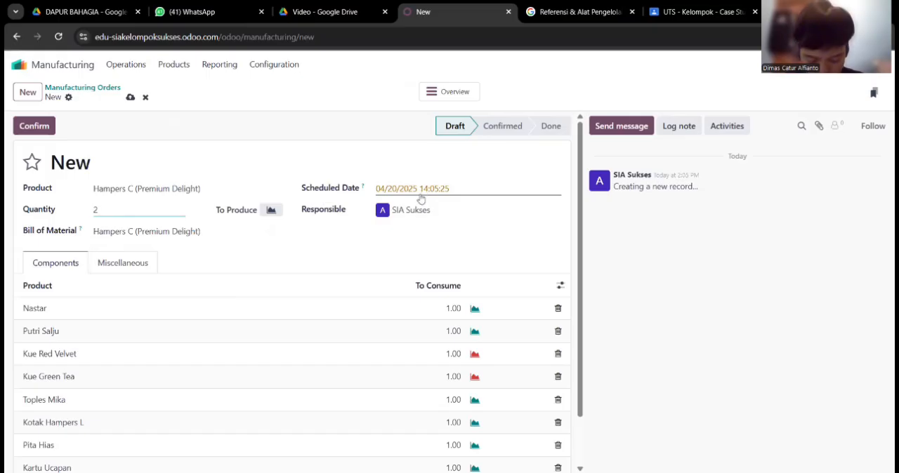
Set the manufacturing order's scheduled date to 03/16/2025
{"action": "left_click", "coordinate": [420, 200]}
{"action": "left_click", "coordinate": [366, 220]}
{"action": "left_click", "coordinate": [405, 368]}
{"action": "left_click", "coordinate": [559, 442]}
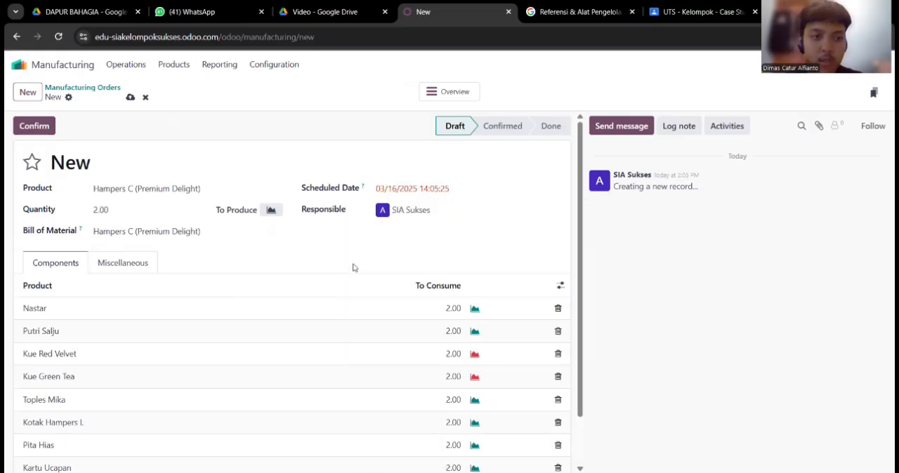
Confirm the manufacturing order, set the produced quantity to 2 and complete the production
{"action": "left_click", "coordinate": [42, 134]}
{"action": "left_click", "coordinate": [124, 208]}
{"action": "type", "text": "2"}
{"action": "left_click", "coordinate": [359, 162]}
{"action": "scroll", "coordinate": [371, 356], "scroll_direction": "down", "scroll_amount": 1}
{"action": "scroll", "coordinate": [370, 365], "scroll_direction": "up", "scroll_amount": 1}
{"action": "left_click", "coordinate": [53, 131]}
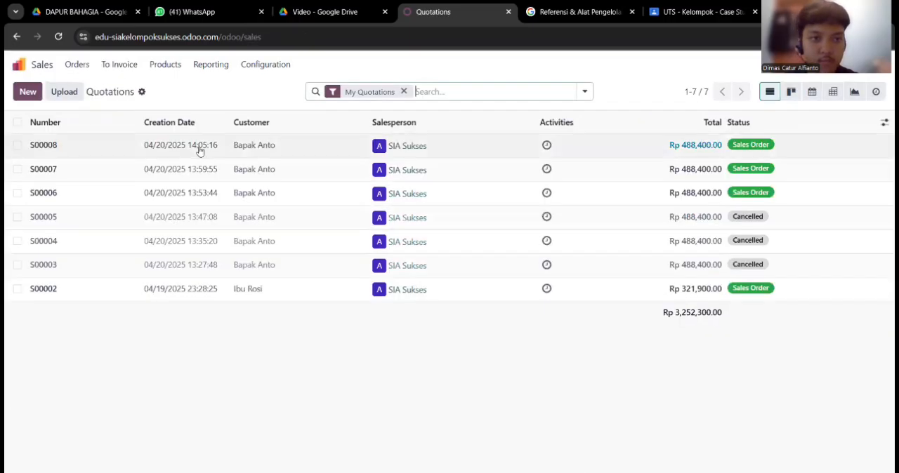
On the delivery of the Hampers C (Premium Delight) sales order, set the scheduled date to 03/17/2025 and validate the transfer
{"action": "left_click", "coordinate": [203, 144]}
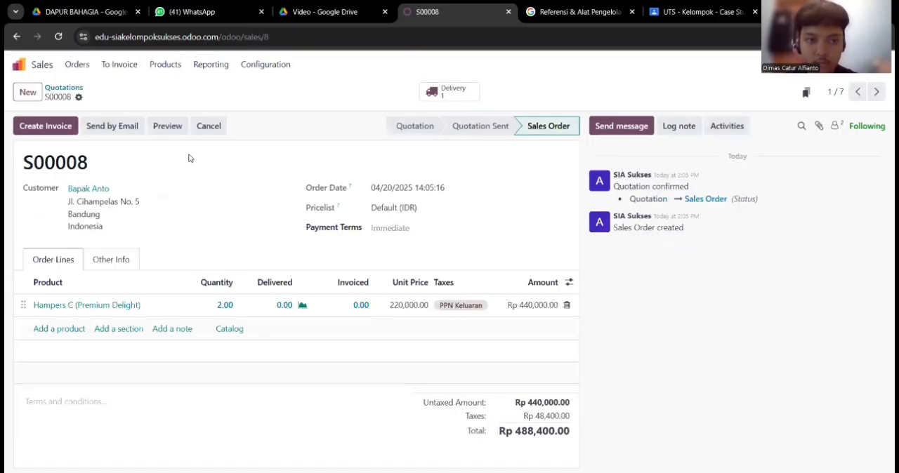
{"action": "left_click", "coordinate": [54, 131]}
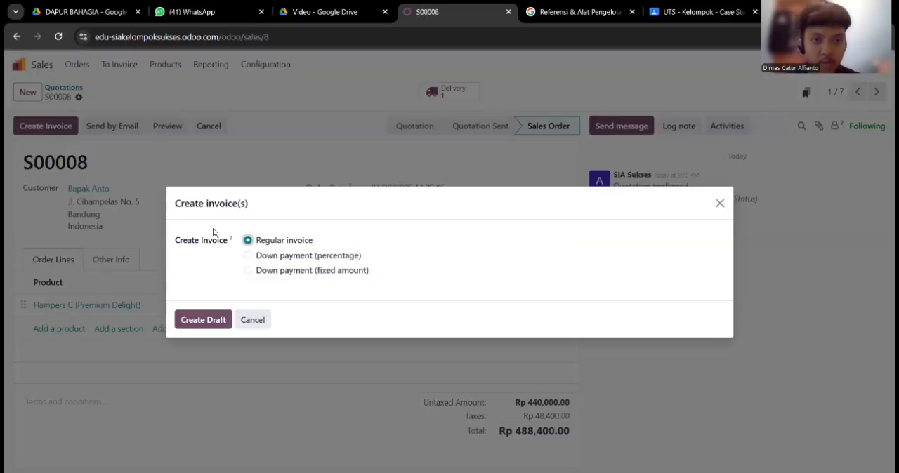
{"action": "left_click", "coordinate": [254, 318]}
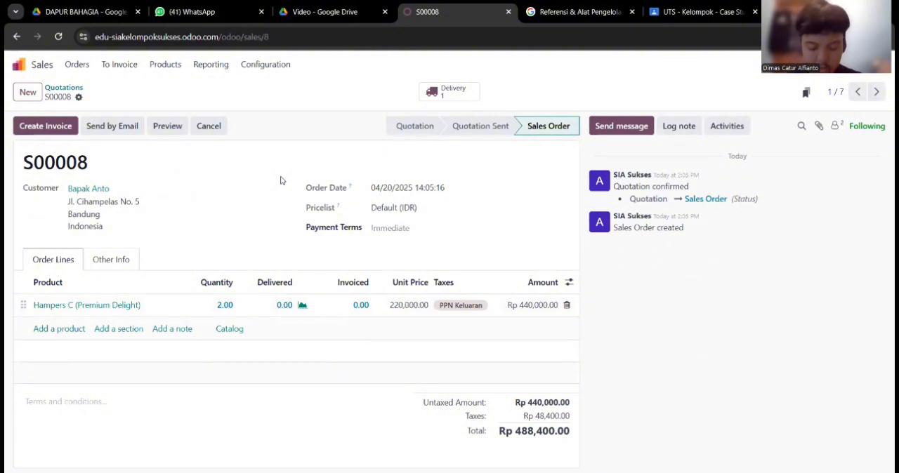
{"action": "left_click", "coordinate": [449, 92]}
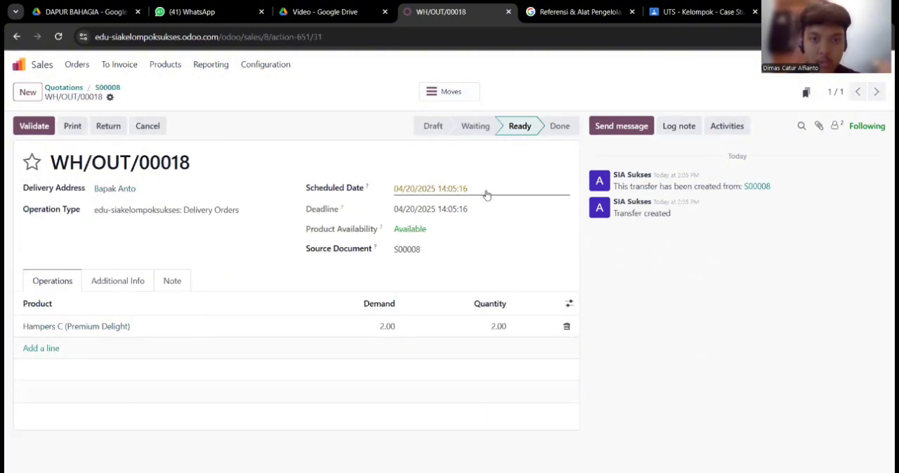
{"action": "left_click", "coordinate": [464, 191]}
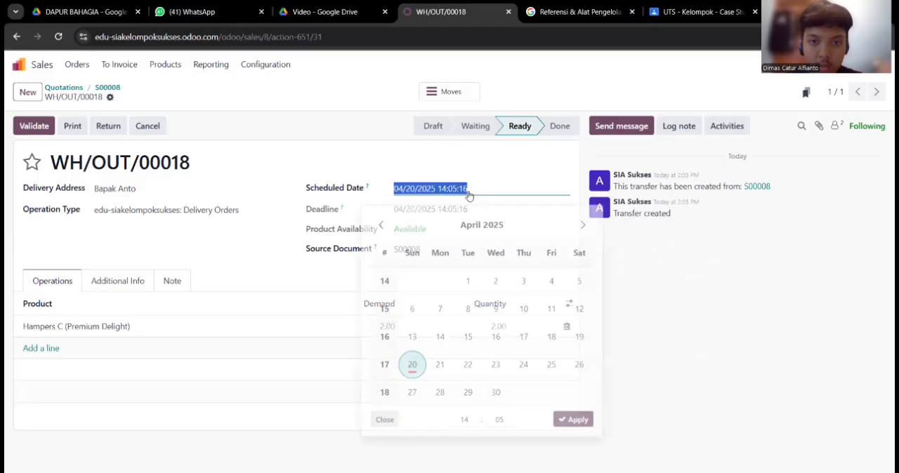
{"action": "left_click", "coordinate": [379, 221]}
{"action": "left_click", "coordinate": [440, 359]}
{"action": "left_click", "coordinate": [573, 442]}
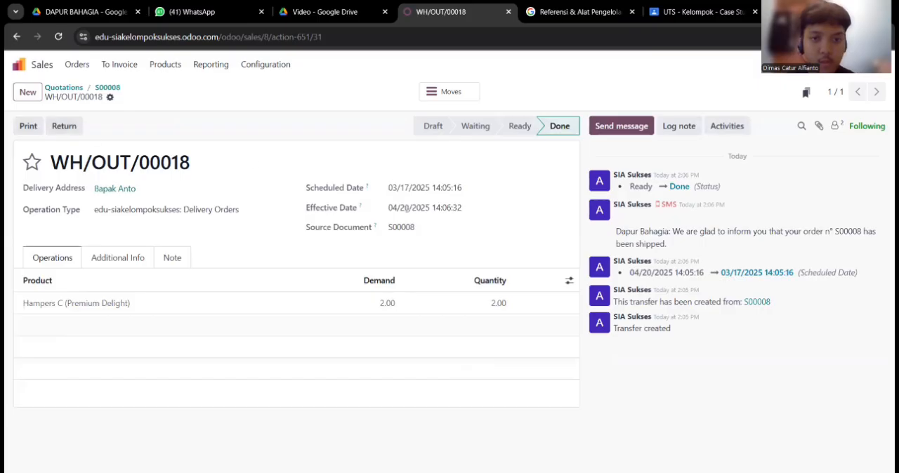
Create a draft regular invoice from the Hampers C (Premium Delight) sales order
{"action": "left_click", "coordinate": [107, 87]}
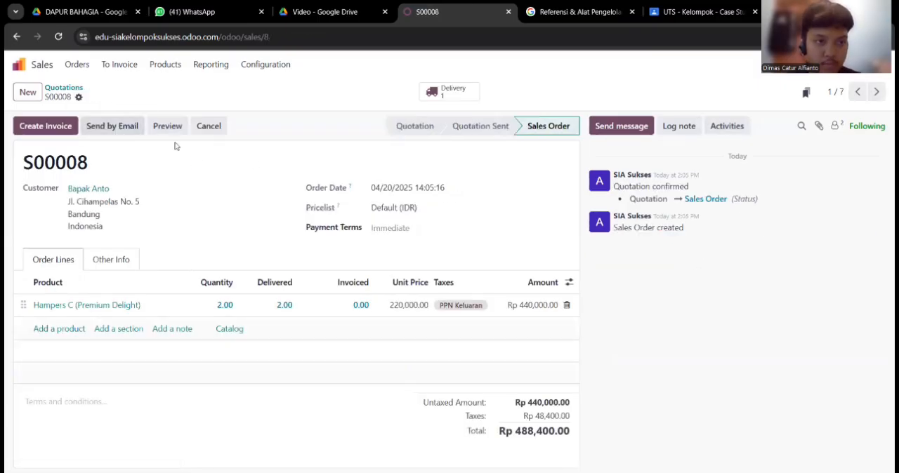
{"action": "left_click", "coordinate": [49, 127]}
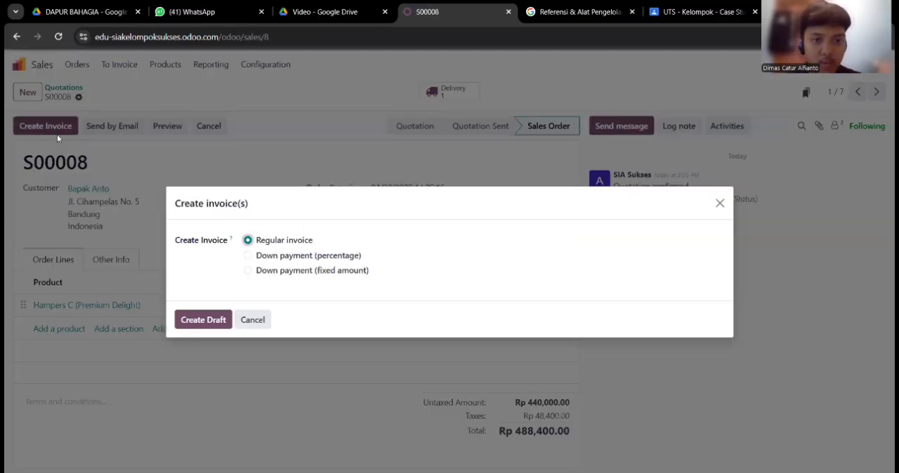
{"action": "left_click", "coordinate": [211, 321]}
Set the draft invoice's invoice date and delivery date to 03/17/2025 and confirm the invoice
{"action": "left_click", "coordinate": [386, 208]}
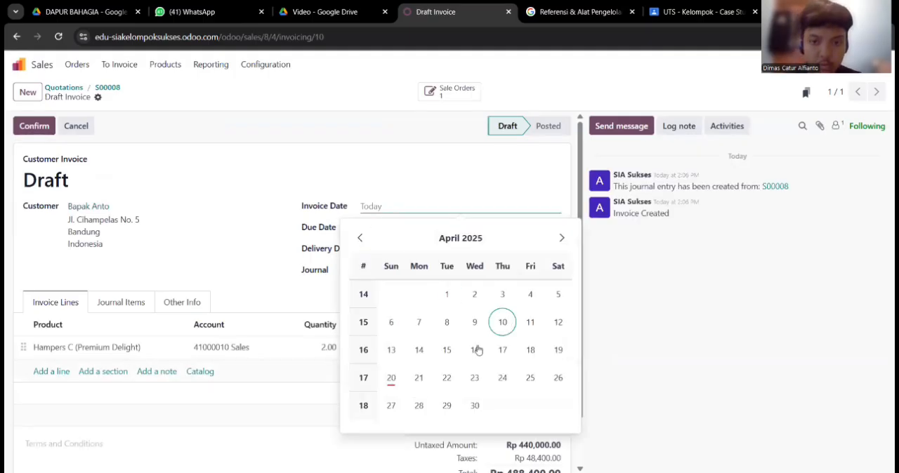
{"action": "left_click", "coordinate": [360, 238]}
{"action": "left_click", "coordinate": [419, 378]}
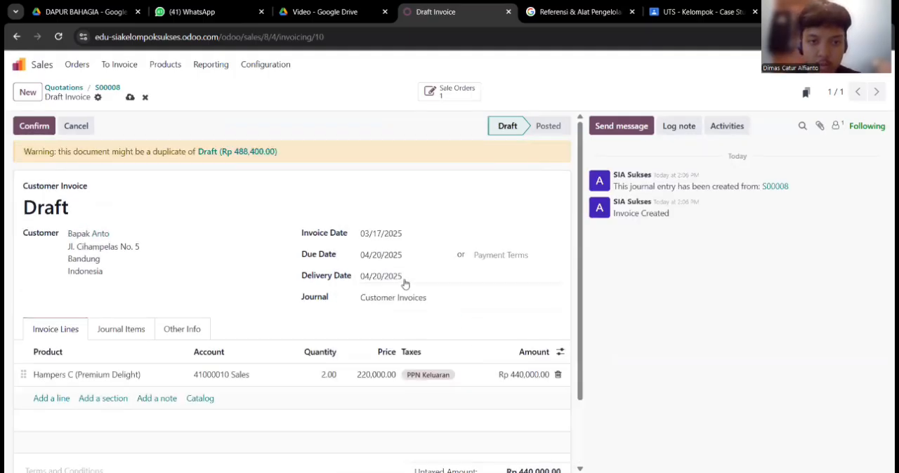
{"action": "left_click", "coordinate": [403, 283]}
{"action": "left_click", "coordinate": [585, 188]}
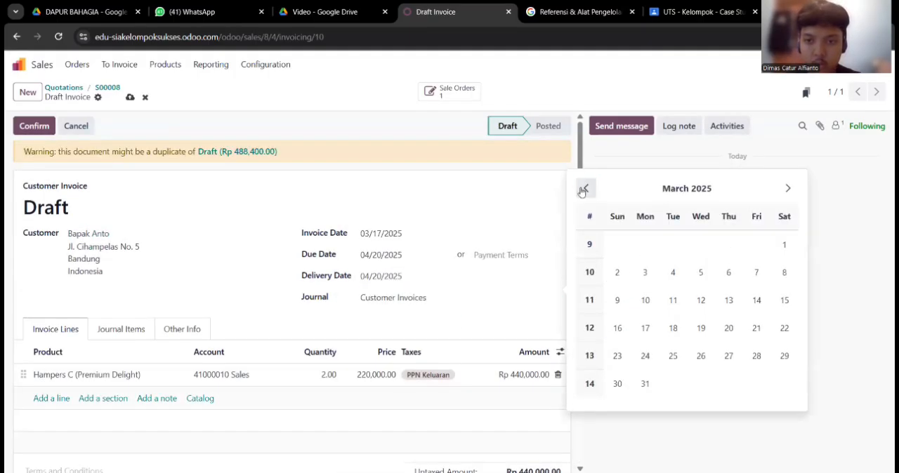
{"action": "left_click", "coordinate": [645, 332]}
{"action": "left_click", "coordinate": [40, 125]}
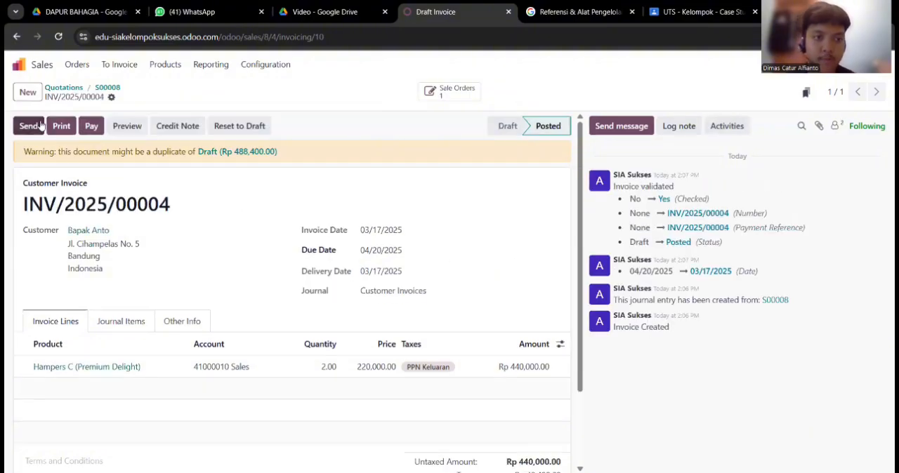
Register the invoice's full payment in the Cash journal with payment date 03/20/2025
{"action": "left_click", "coordinate": [92, 125]}
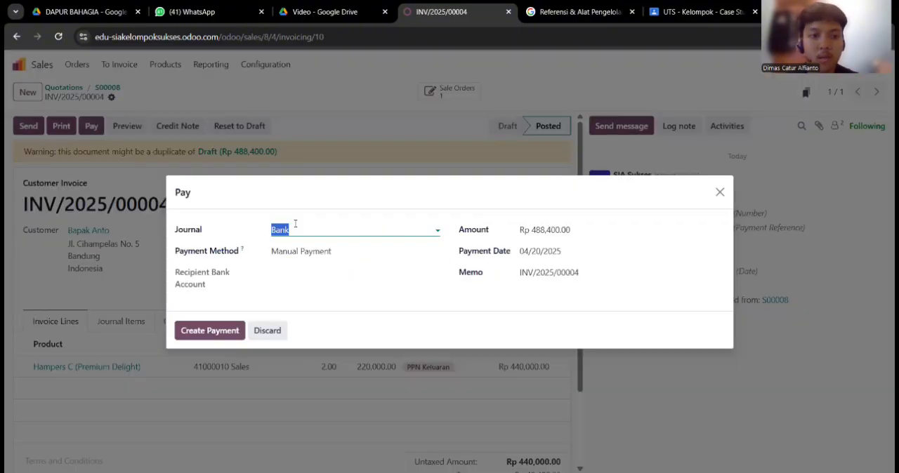
{"action": "left_click", "coordinate": [296, 226]}
{"action": "left_click", "coordinate": [307, 266]}
{"action": "left_click", "coordinate": [440, 257]}
{"action": "left_click", "coordinate": [558, 256]}
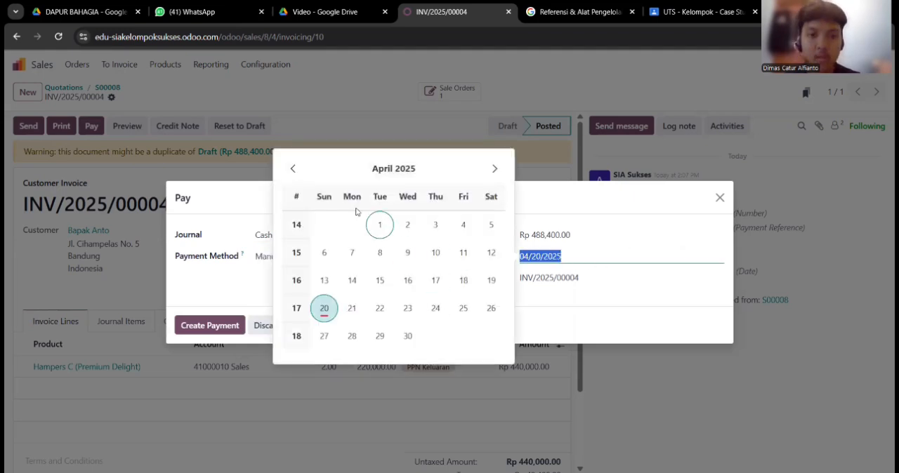
{"action": "left_click", "coordinate": [293, 169]}
{"action": "left_click", "coordinate": [463, 307]}
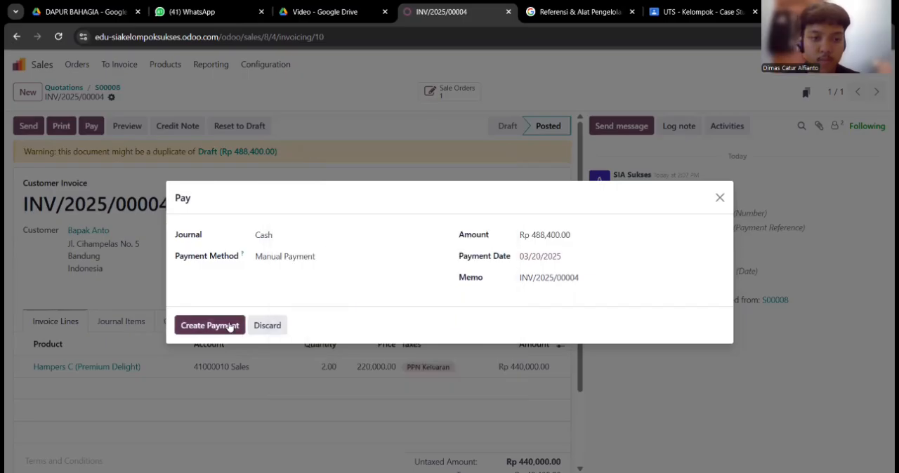
{"action": "left_click", "coordinate": [210, 326]}
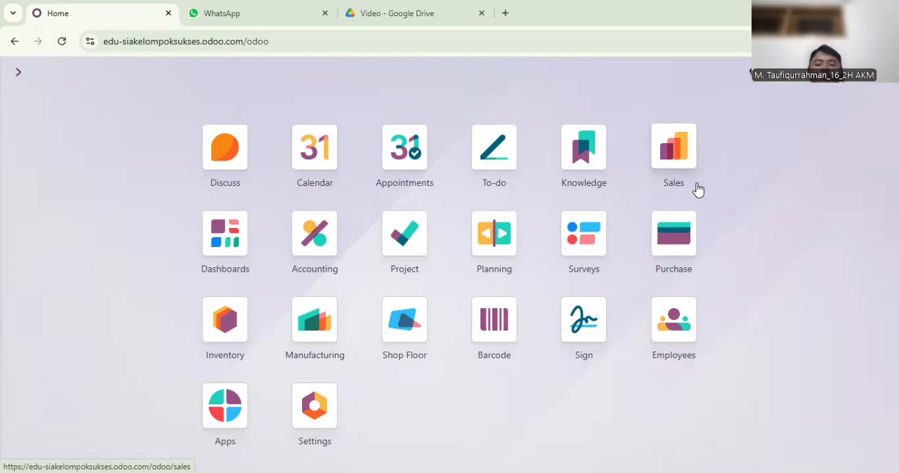
Start a request for quotation in the Purchase app for the existing cake vendor with an order deadline of 03/31/2025
{"action": "left_click", "coordinate": [673, 242]}
{"action": "left_click", "coordinate": [27, 103]}
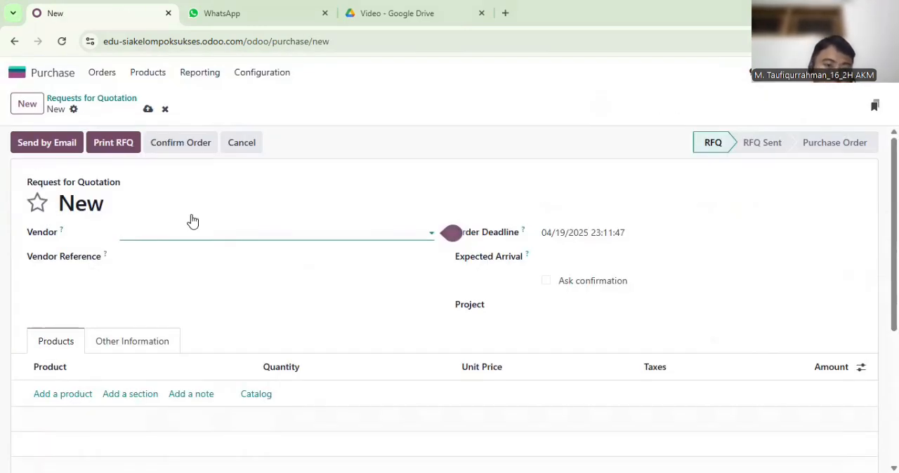
{"action": "type", "text": "Pak Budi"}
{"action": "left_click", "coordinate": [155, 255]}
{"action": "left_click", "coordinate": [564, 234]}
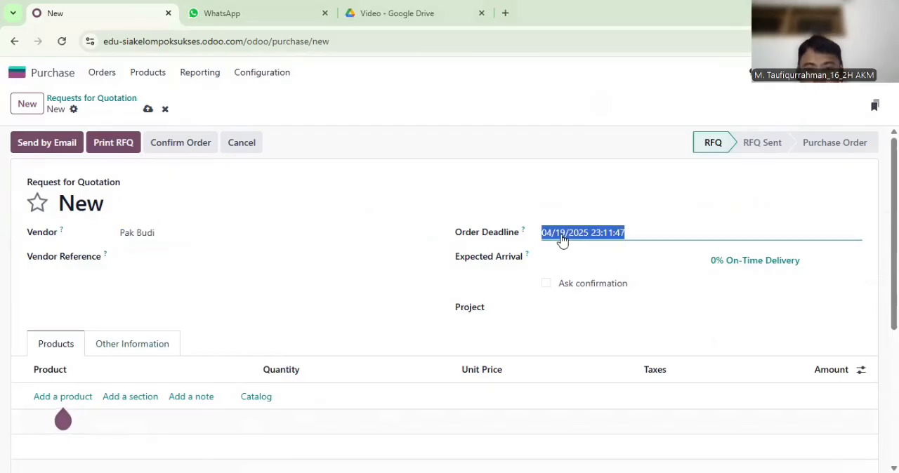
{"action": "left_click", "coordinate": [284, 124]}
{"action": "left_click", "coordinate": [351, 344]}
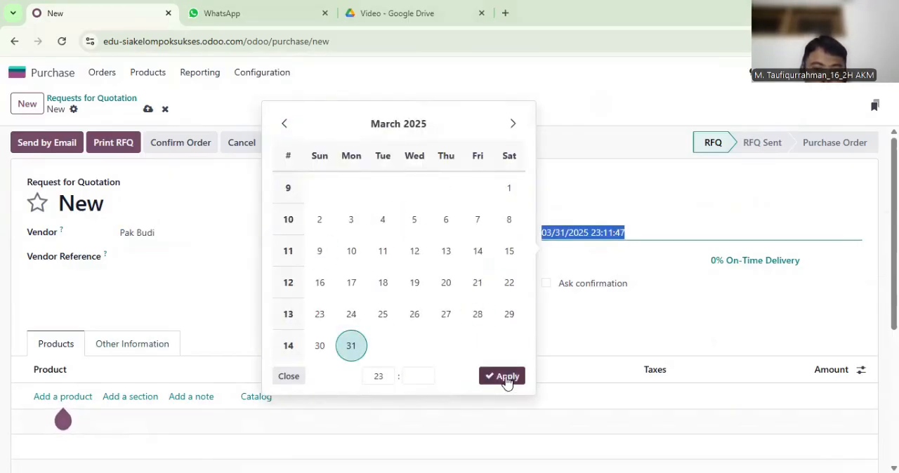
{"action": "left_click", "coordinate": [503, 376]}
Set the request for quotation's expected arrival to 03/22/2025
{"action": "left_click", "coordinate": [565, 264]}
{"action": "left_click", "coordinate": [283, 150]}
{"action": "left_click", "coordinate": [509, 309]}
{"action": "left_click", "coordinate": [507, 404]}
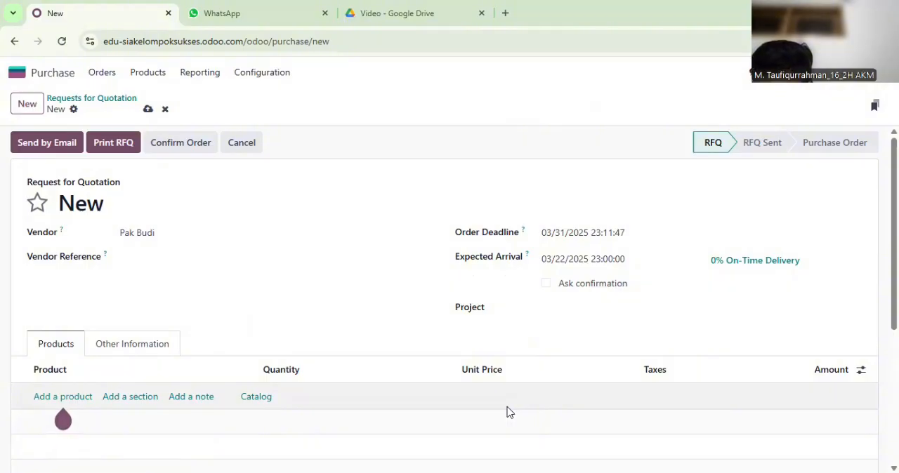
Add 10 units of Brownies Kering and 7 units of Kue Kurma to the request for quotation
{"action": "left_click", "coordinate": [61, 397]}
{"action": "type", "text": "Brow"}
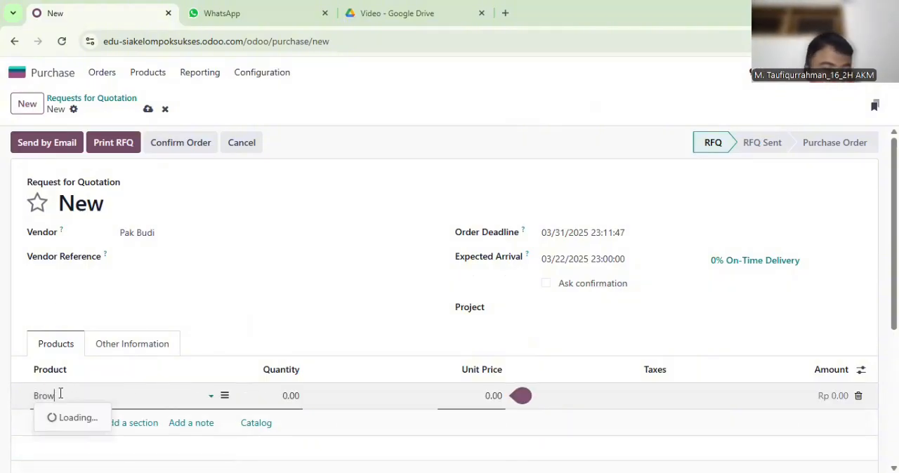
{"action": "left_click", "coordinate": [58, 322]}
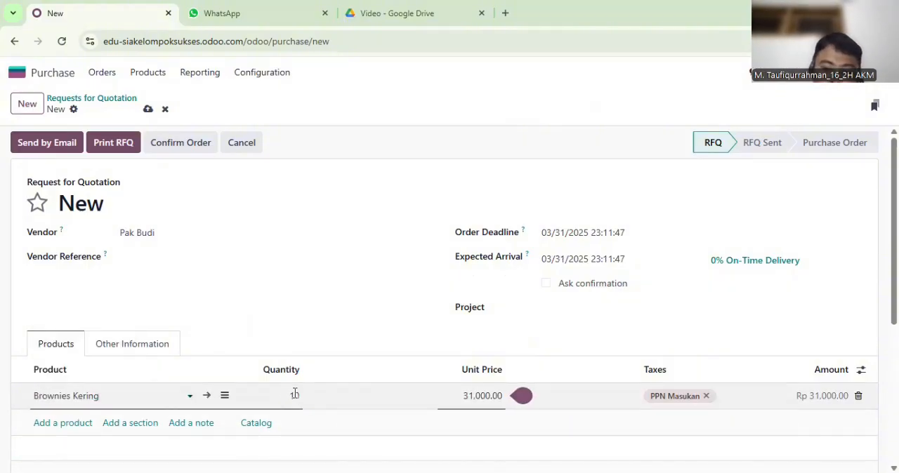
{"action": "type", "text": "10"}
{"action": "left_click", "coordinate": [71, 423]}
{"action": "type", "text": "Kue"}
{"action": "left_click", "coordinate": [68, 291]}
{"action": "left_click", "coordinate": [290, 422]}
{"action": "type", "text": "7"}
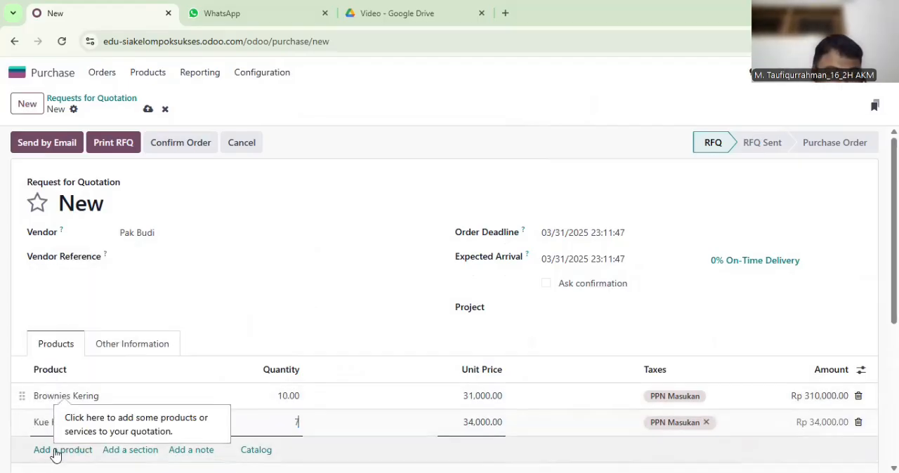
Add a second pair of product lines with 10 units of Brownies Kering and 8 units of Kue Kurma
{"action": "left_click", "coordinate": [56, 450]}
{"action": "type", "text": "Borw"}
{"action": "key", "text": "BackSpace"}
{"action": "key", "text": "BackSpace"}
{"action": "key", "text": "BackSpace"}
{"action": "type", "text": "row"}
{"action": "left_click", "coordinate": [63, 395]}
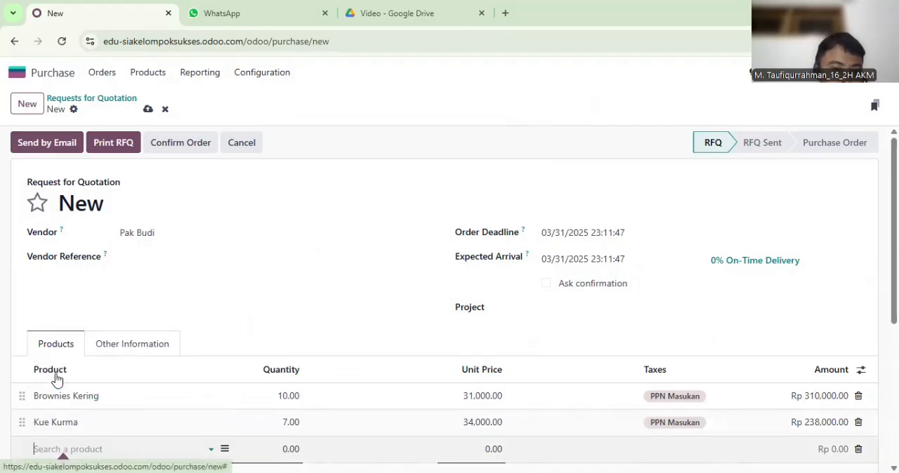
{"action": "type", "text": "10"}
{"action": "scroll", "coordinate": [271, 369], "scroll_direction": "down", "scroll_amount": 1}
{"action": "left_click", "coordinate": [73, 407]}
{"action": "type", "text": "Kue"}
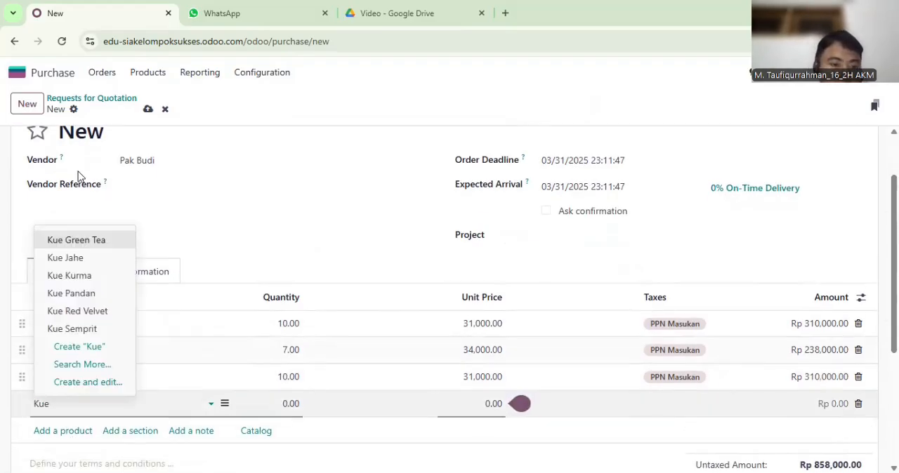
{"action": "left_click", "coordinate": [65, 276]}
{"action": "type", "text": "8"}
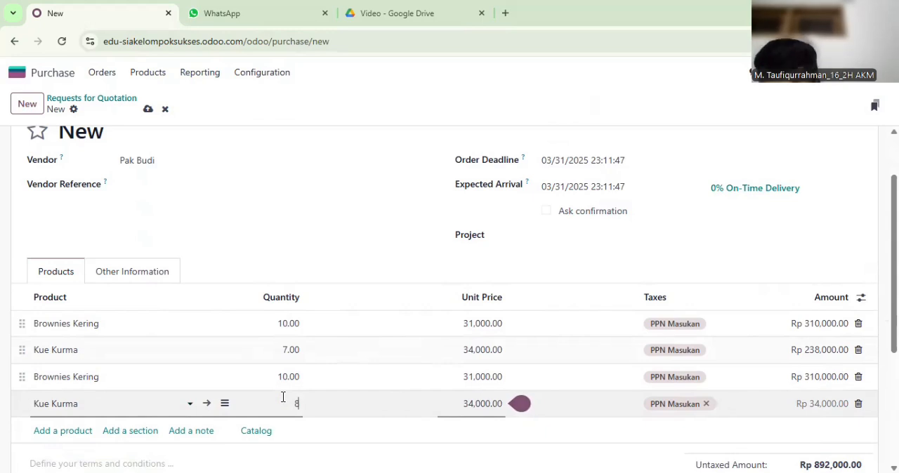
Send the request for quotation to the vendor by email and confirm it as a purchase order
{"action": "scroll", "coordinate": [513, 357], "scroll_direction": "up", "scroll_amount": 1}
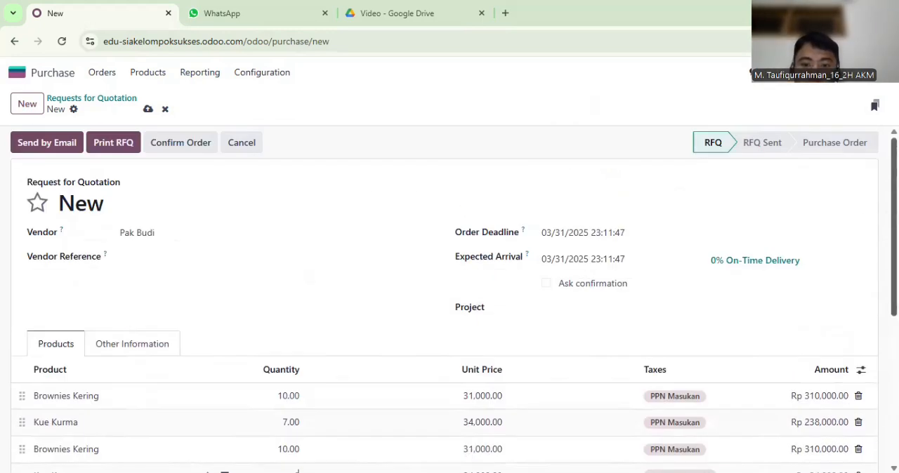
{"action": "left_click", "coordinate": [57, 147]}
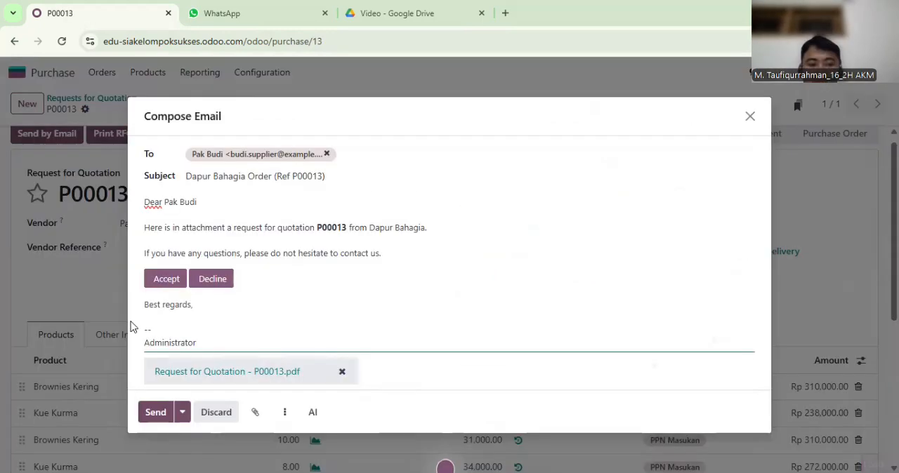
{"action": "left_click", "coordinate": [153, 412]}
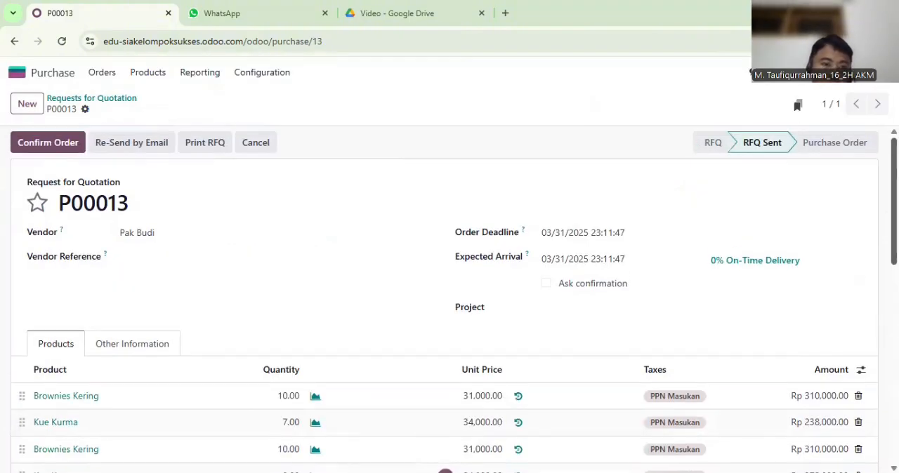
{"action": "left_click", "coordinate": [80, 148]}
Open the purchase order's receipt and mark the first Brownies Kering and Kue Kurma lines as picked
{"action": "left_click", "coordinate": [483, 110]}
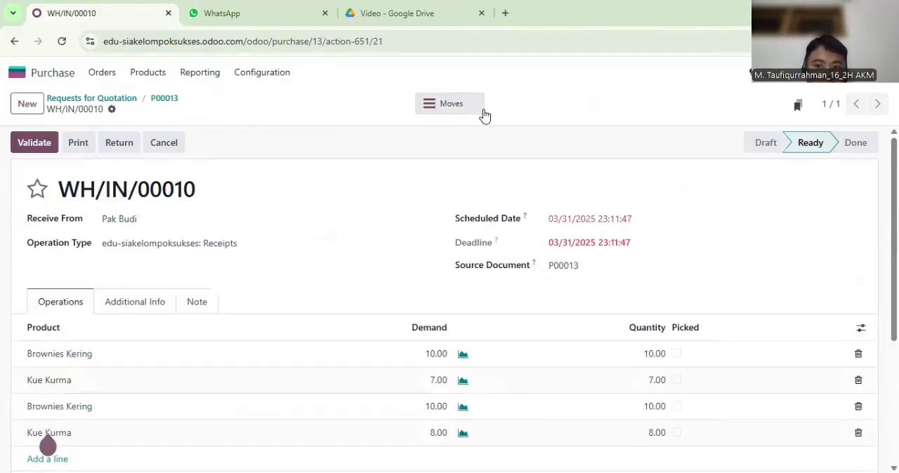
{"action": "left_click", "coordinate": [676, 354]}
{"action": "left_click", "coordinate": [676, 379]}
Set the receipt's scheduled date to 03/20/2025 and validate it, creating a backorder for the remaining products
{"action": "left_click", "coordinate": [598, 219]}
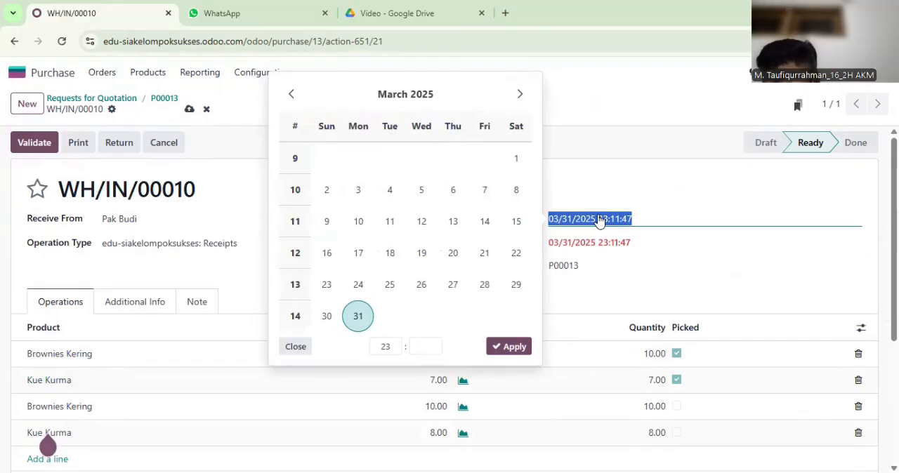
{"action": "left_click", "coordinate": [453, 253]}
{"action": "left_click", "coordinate": [505, 347]}
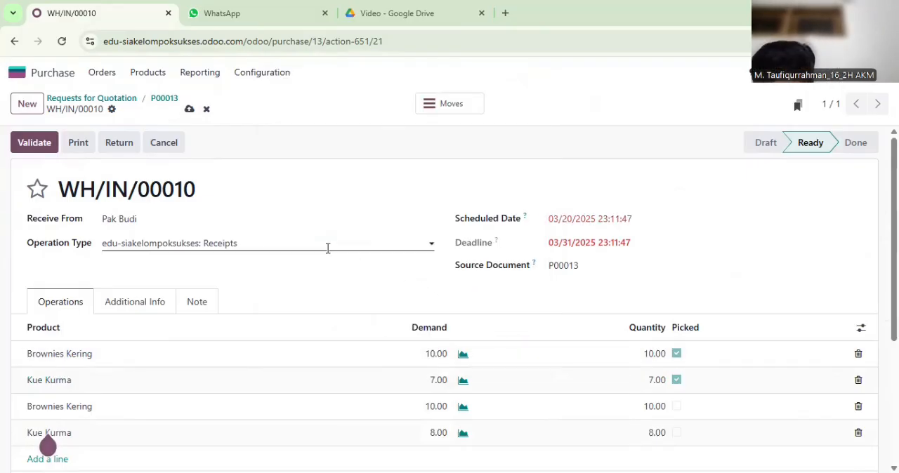
{"action": "left_click", "coordinate": [36, 148]}
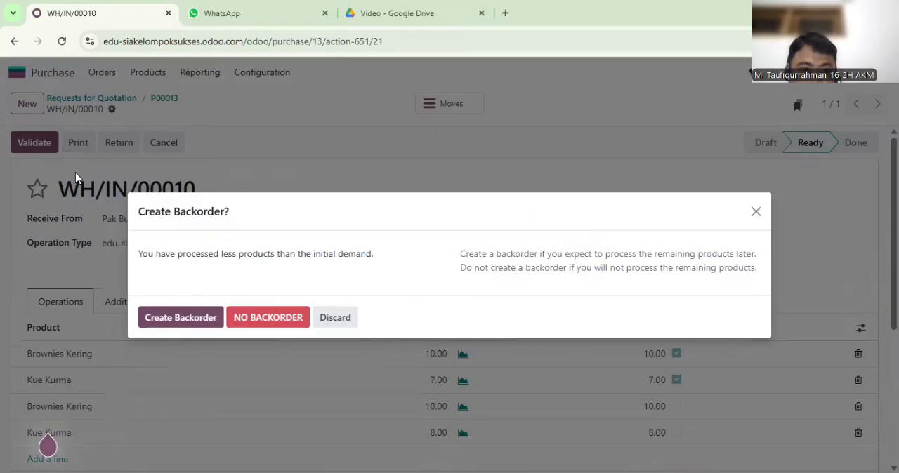
{"action": "left_click", "coordinate": [211, 320]}
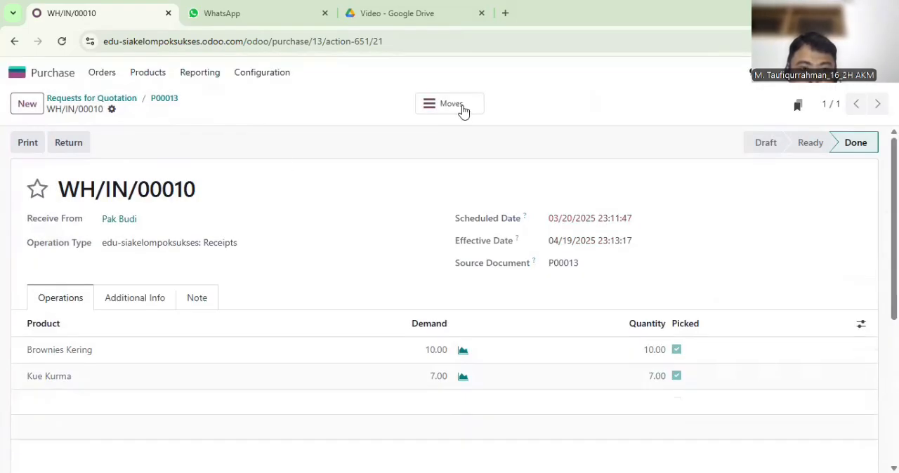
Open the backorder receipt of purchase order P00013 and mark its Brownies Kering and Kue Kurma lines as picked
{"action": "left_click", "coordinate": [49, 83]}
{"action": "left_click", "coordinate": [674, 219]}
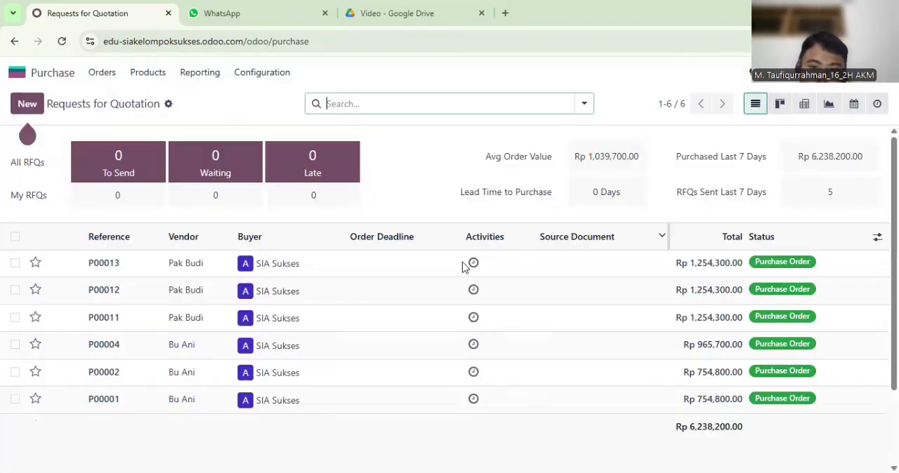
{"action": "left_click", "coordinate": [363, 266]}
{"action": "left_click", "coordinate": [477, 103]}
{"action": "left_click", "coordinate": [374, 174]}
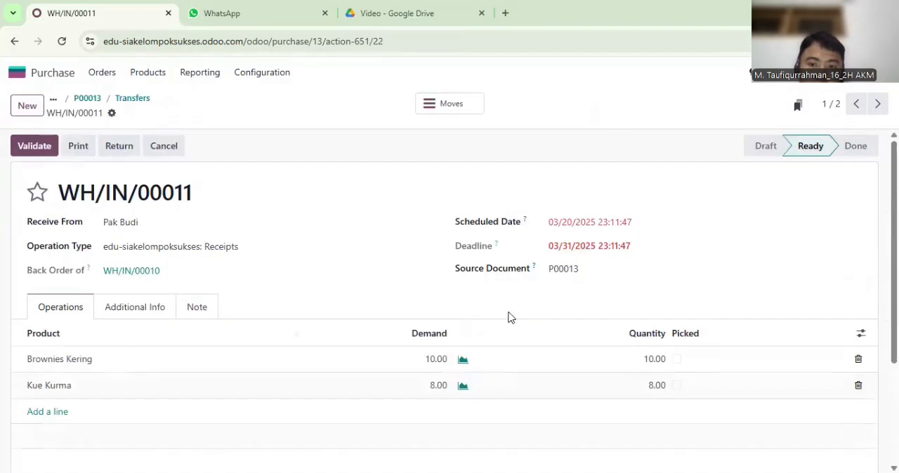
{"action": "left_click", "coordinate": [676, 359]}
{"action": "left_click", "coordinate": [676, 385]}
Set the backorder receipt's scheduled date to 03/22/2025 and validate the receipt
{"action": "left_click", "coordinate": [603, 224]}
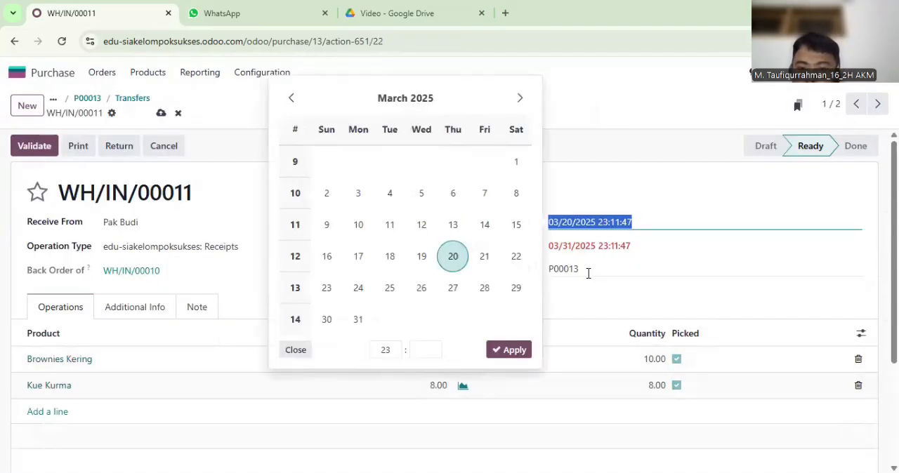
{"action": "left_click", "coordinate": [515, 257]}
{"action": "left_click", "coordinate": [508, 349]}
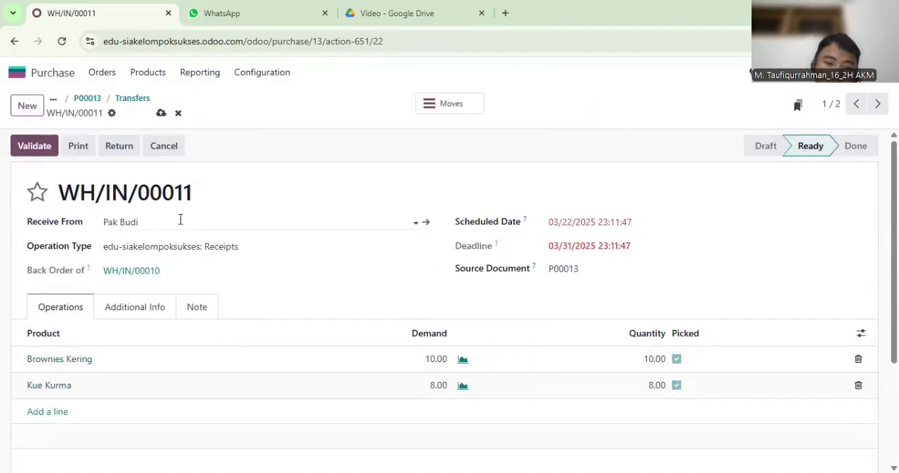
{"action": "left_click", "coordinate": [39, 147]}
Reopen purchase order P00013 and set its expected arrival date to 03/22/2025
{"action": "left_click", "coordinate": [63, 81]}
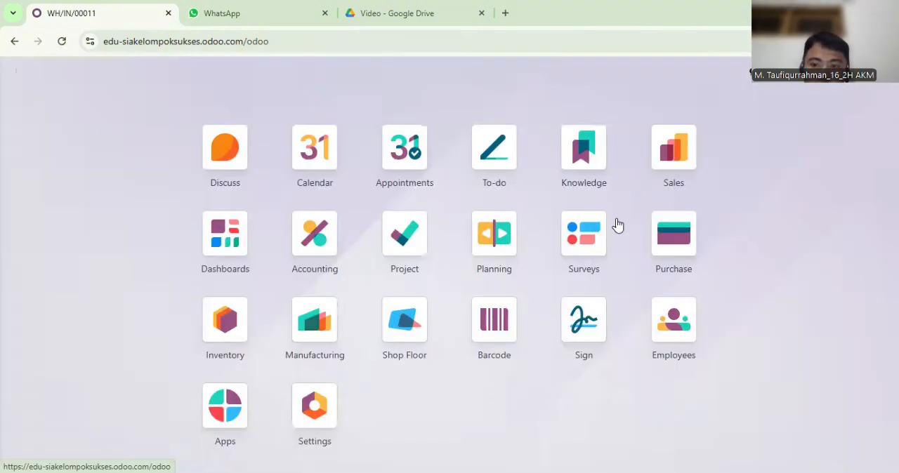
{"action": "left_click", "coordinate": [672, 252]}
{"action": "left_click", "coordinate": [446, 271]}
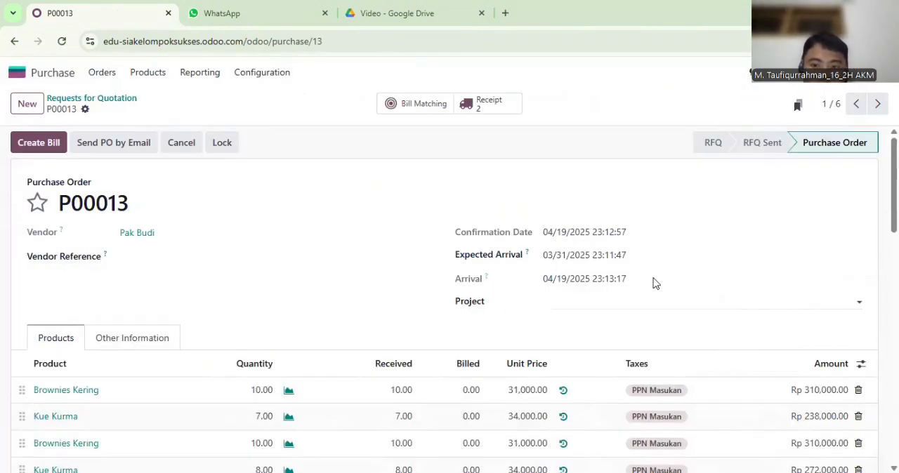
{"action": "left_click", "coordinate": [627, 264]}
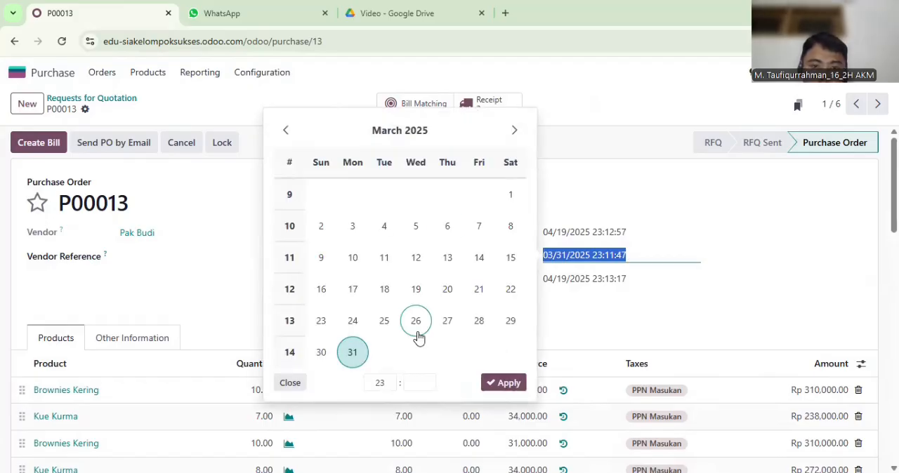
{"action": "left_click", "coordinate": [511, 289]}
{"action": "left_click", "coordinate": [502, 386]}
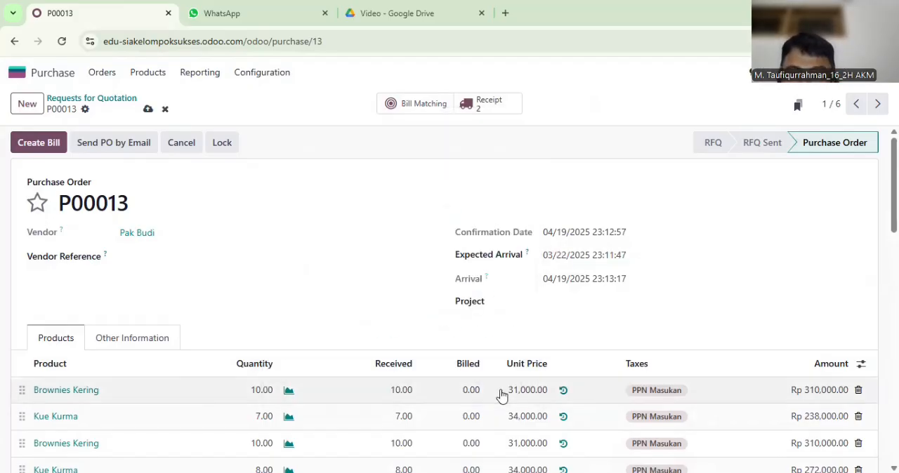
Create the vendor bill from the purchase order, date it 03/22/2025 and confirm it
{"action": "left_click", "coordinate": [51, 144]}
{"action": "left_click", "coordinate": [575, 245]}
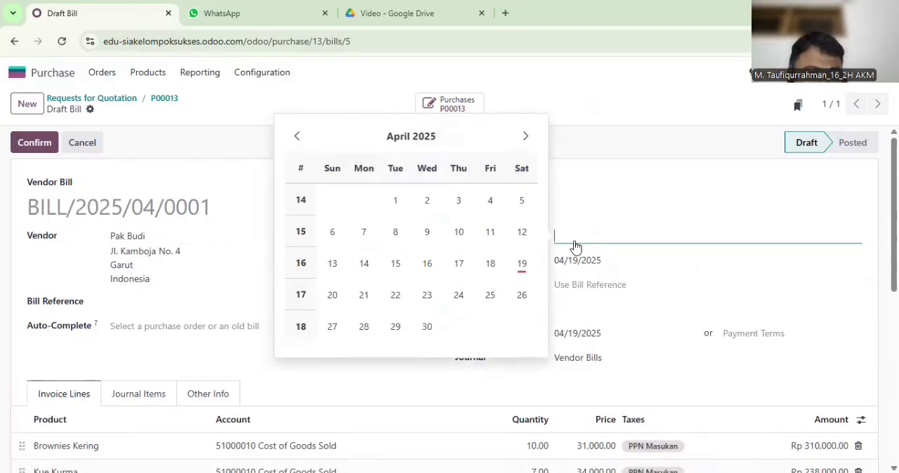
{"action": "left_click", "coordinate": [297, 137]}
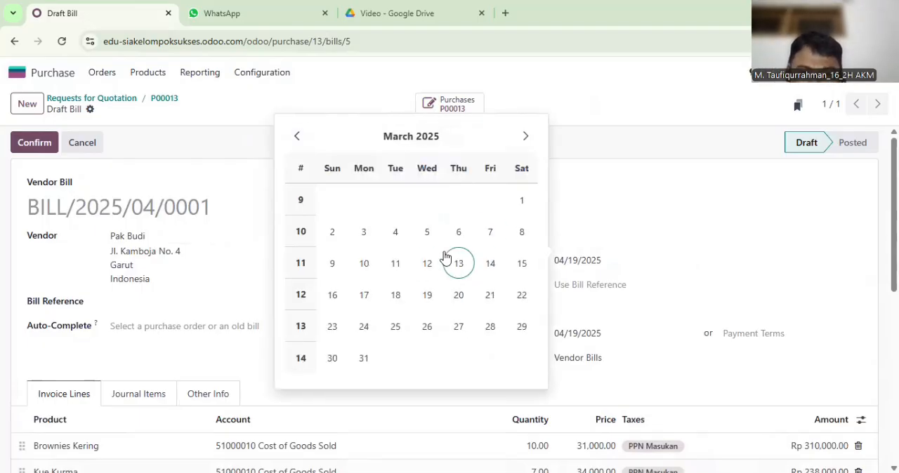
{"action": "left_click", "coordinate": [522, 295]}
{"action": "left_click", "coordinate": [620, 310]}
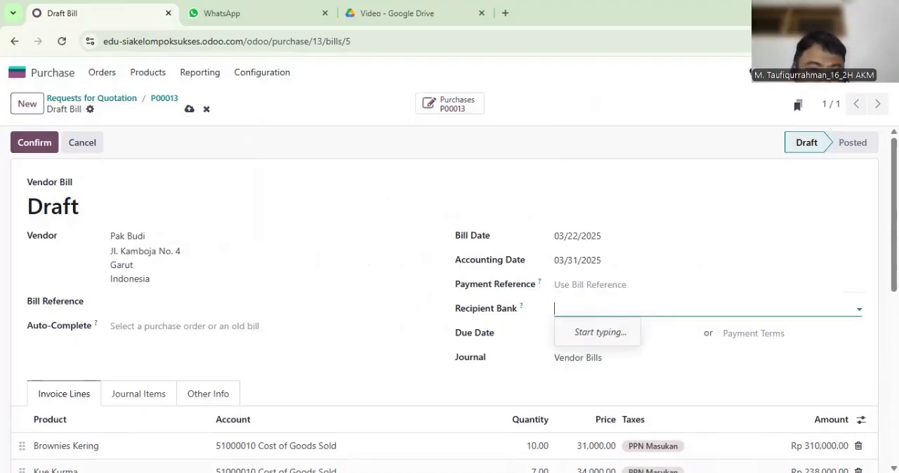
{"action": "left_click", "coordinate": [34, 143]}
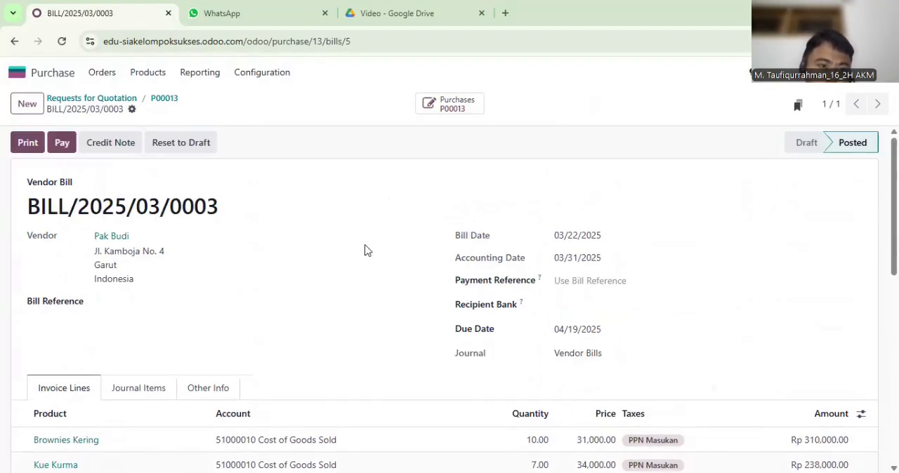
Register the payment of the vendor bill using the Cash journal
{"action": "left_click", "coordinate": [62, 142]}
{"action": "left_click", "coordinate": [372, 230]}
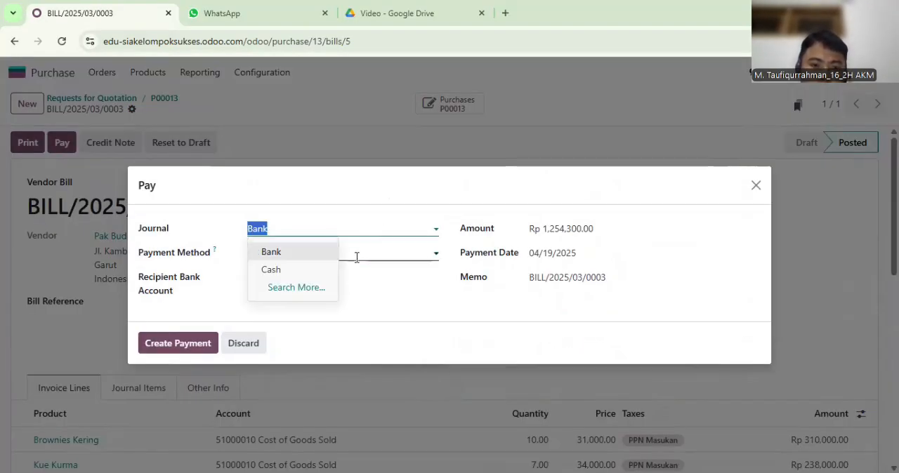
{"action": "left_click", "coordinate": [265, 269]}
{"action": "left_click", "coordinate": [178, 343]}
In the Accounting journal items, reconcile the Trade Receivable line of BILL/2025/03/0003 with a write-off to the 11110001 Cash account
{"action": "left_click", "coordinate": [17, 72]}
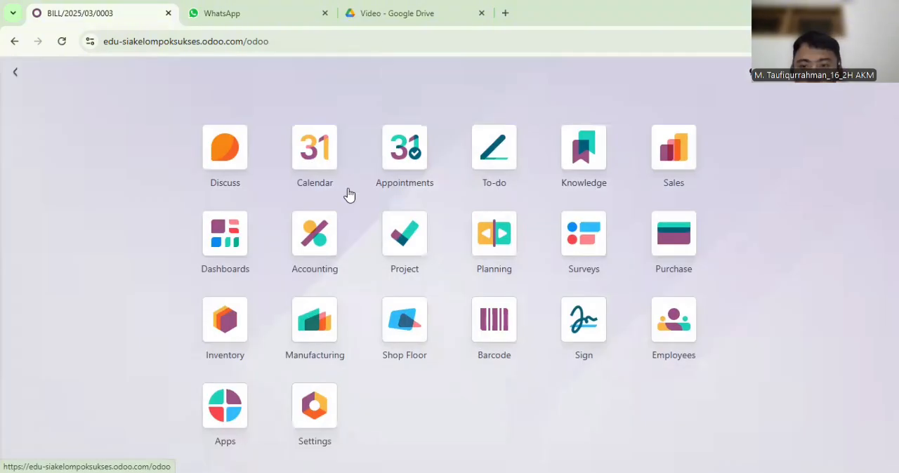
{"action": "left_click", "coordinate": [321, 253]}
{"action": "left_click", "coordinate": [286, 72]}
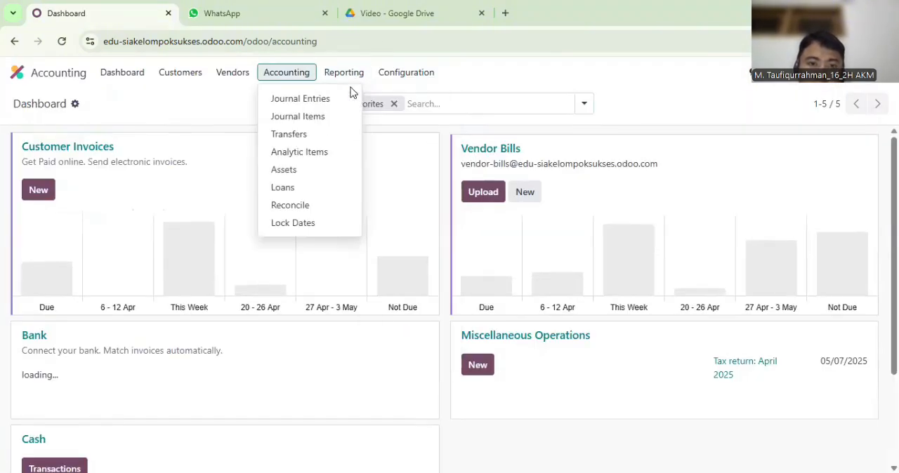
{"action": "left_click", "coordinate": [294, 116]}
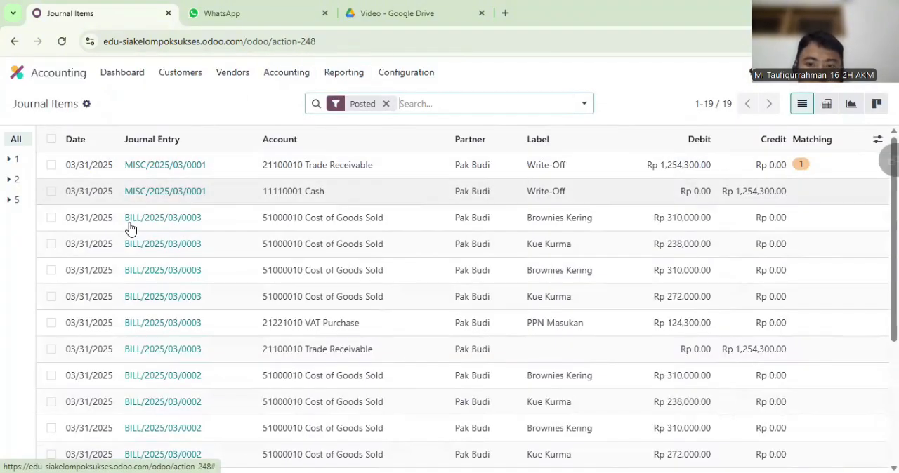
{"action": "left_click", "coordinate": [51, 349]}
{"action": "left_click", "coordinate": [424, 109]}
{"action": "left_click", "coordinate": [212, 249]}
{"action": "left_click", "coordinate": [210, 261]}
{"action": "left_click", "coordinate": [164, 369]}
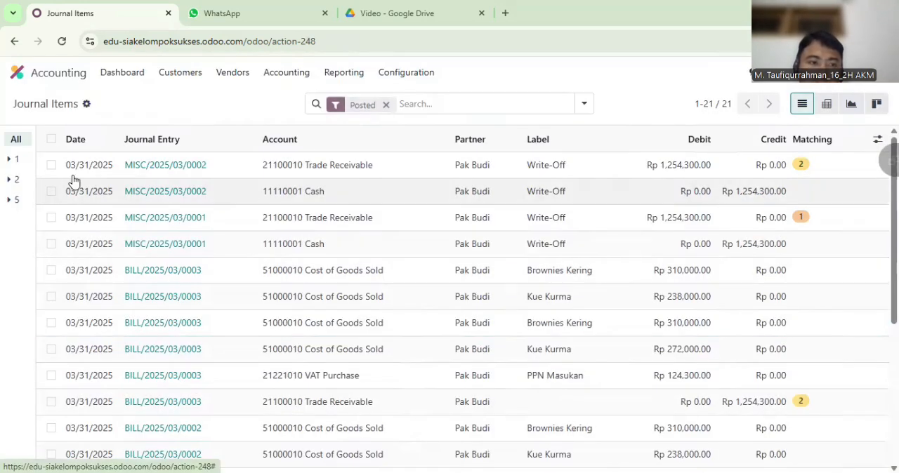
Open the vendor bill of purchase order P00013 to check its payment status
{"action": "left_click", "coordinate": [17, 72]}
{"action": "left_click", "coordinate": [673, 234]}
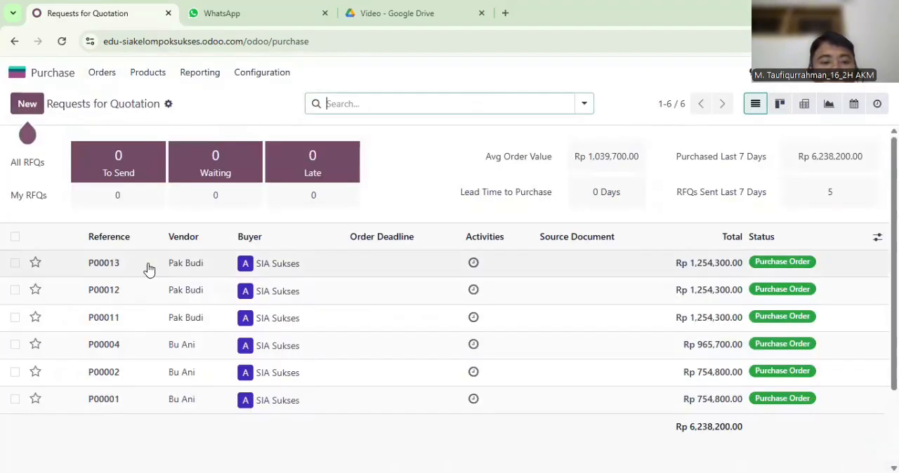
{"action": "left_click", "coordinate": [152, 261]}
{"action": "left_click", "coordinate": [421, 107]}
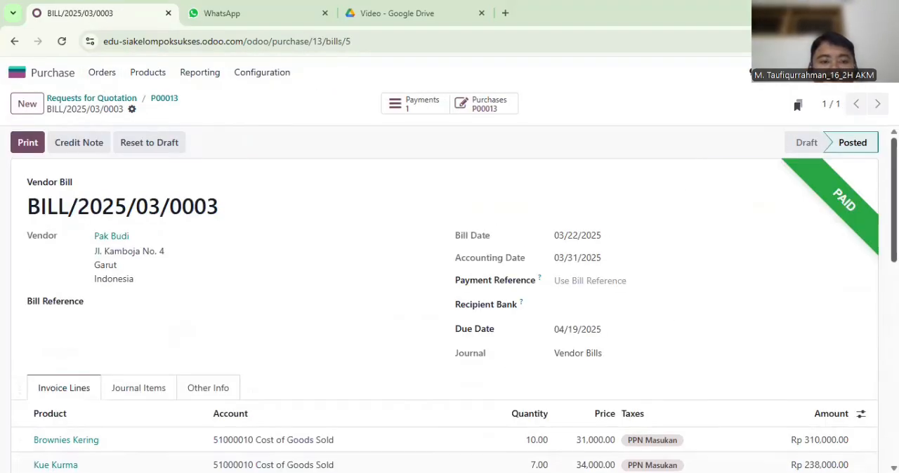
Create a sales quotation and select the customer's main contact record, not the duplicated sub-contact
{"action": "left_click", "coordinate": [56, 72]}
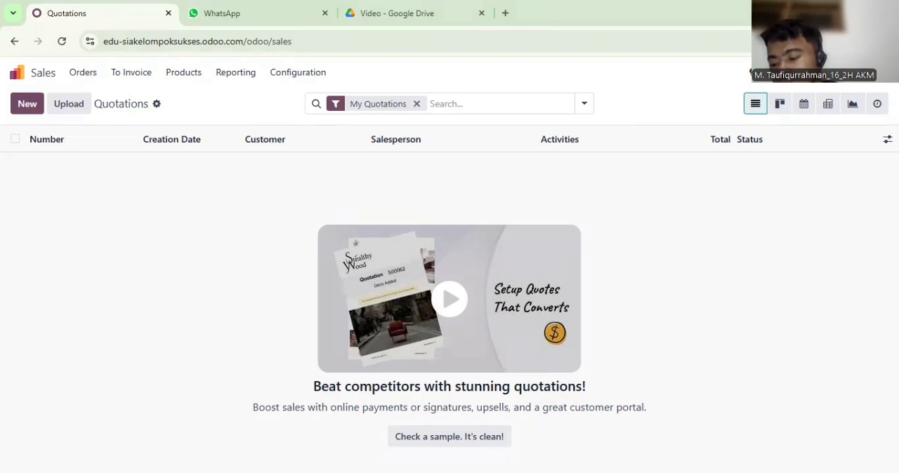
{"action": "left_click", "coordinate": [16, 105]}
{"action": "type", "text": "Ibu Ros"}
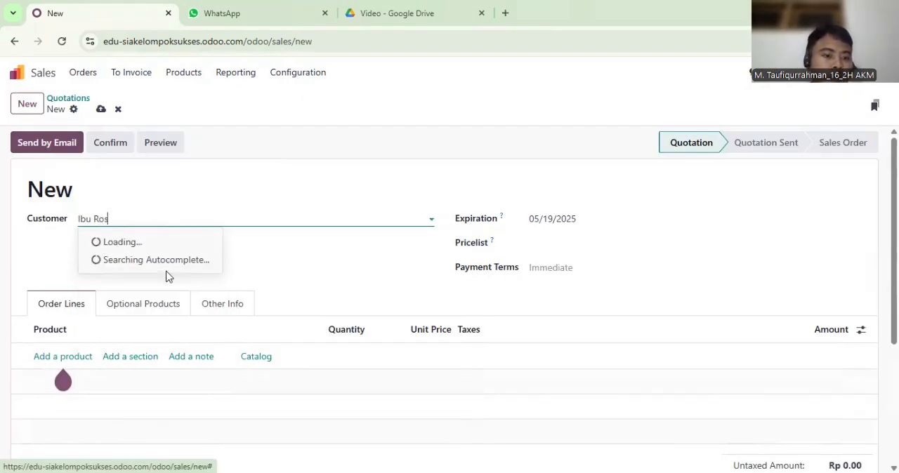
{"action": "left_click", "coordinate": [158, 250]}
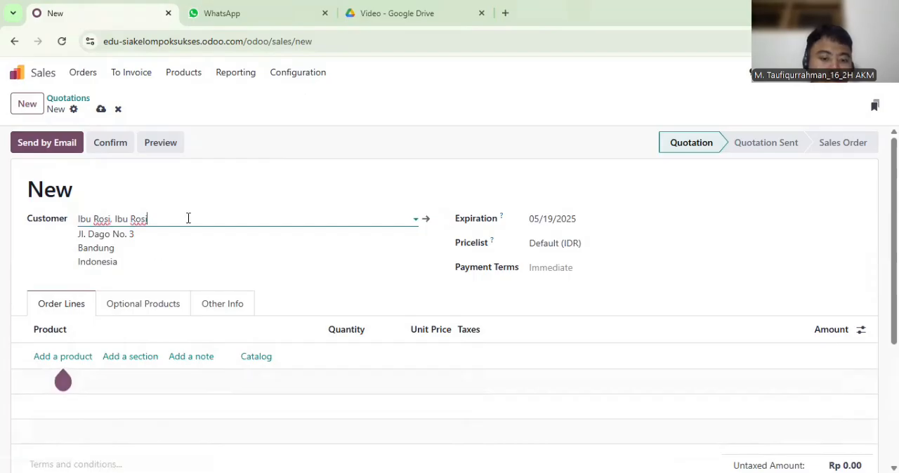
{"action": "left_click_drag", "start_coordinate": [188, 218], "coordinate": [79, 218]}
{"action": "type", "text": "Ibu ro"}
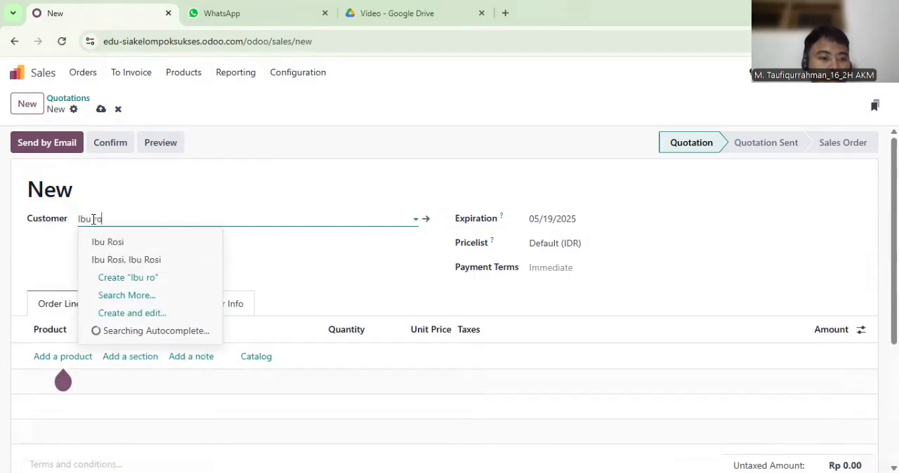
{"action": "left_click", "coordinate": [108, 243]}
Add Hampers D (Family Pack) as an order line on the quotation
{"action": "left_click", "coordinate": [110, 355]}
{"action": "type", "text": "Hampers D"}
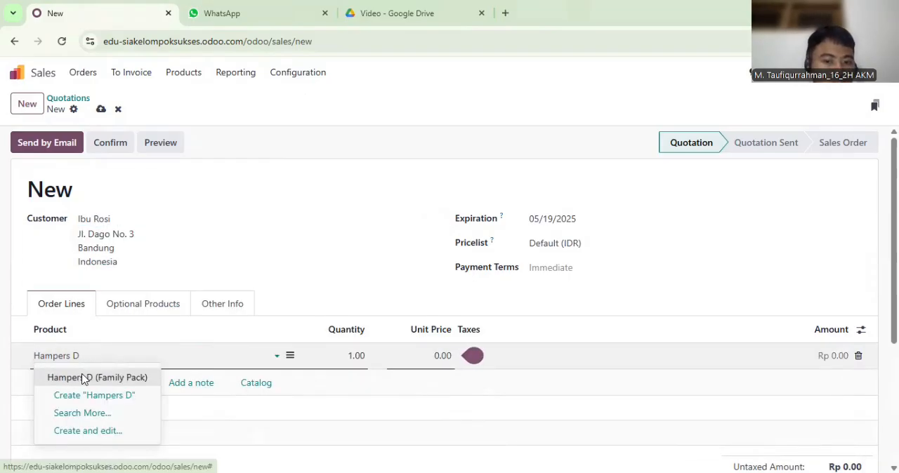
{"action": "left_click", "coordinate": [81, 377]}
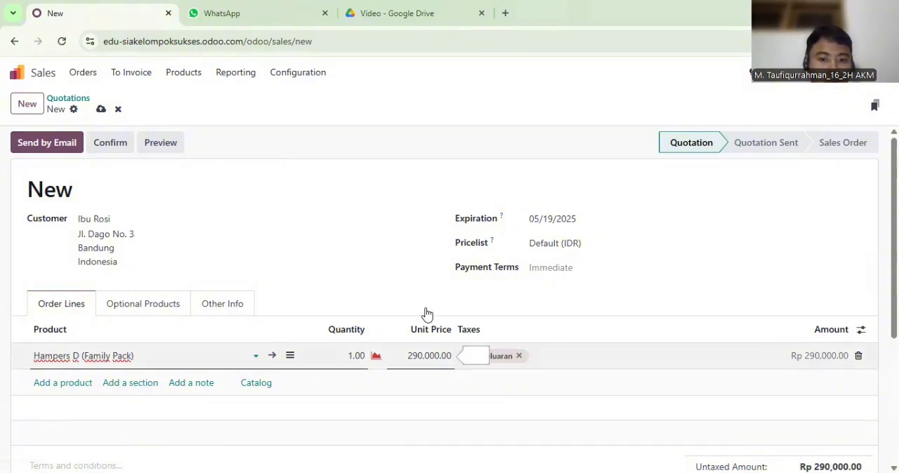
Create a manufacturing order for one Hampers D (Family Pack), confirm it and produce the full quantity
{"action": "left_click", "coordinate": [50, 79]}
{"action": "left_click", "coordinate": [378, 338]}
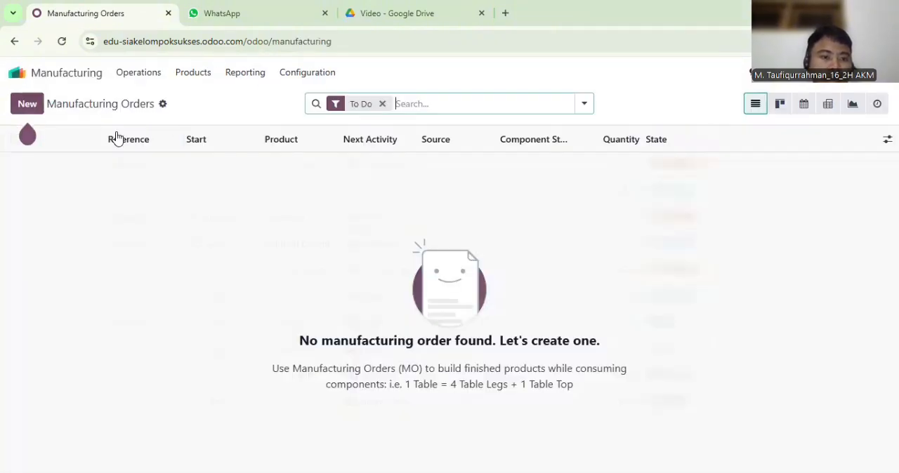
{"action": "left_click", "coordinate": [27, 103]}
{"action": "left_click", "coordinate": [194, 220]}
{"action": "type", "text": "Hampers"}
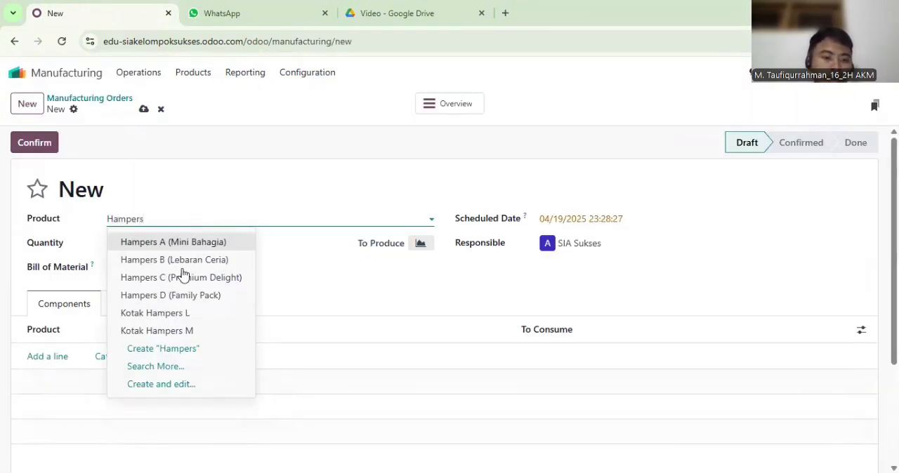
{"action": "left_click", "coordinate": [175, 295]}
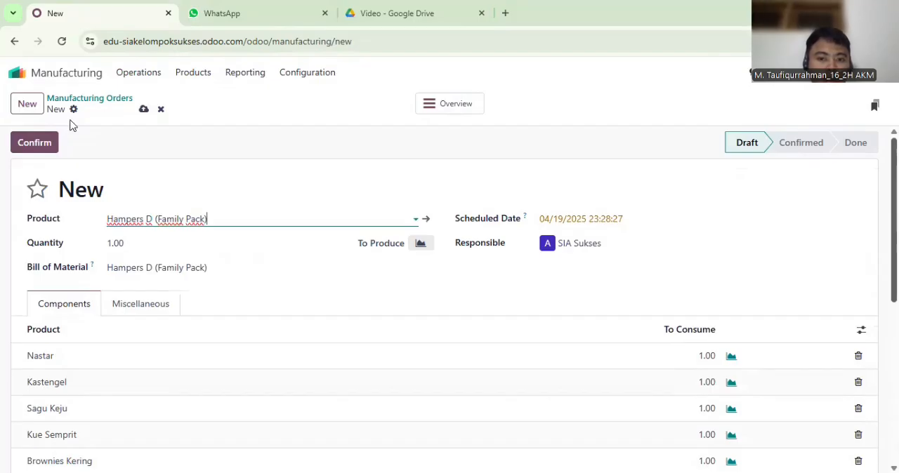
{"action": "left_click", "coordinate": [44, 140]}
{"action": "left_click", "coordinate": [53, 135]}
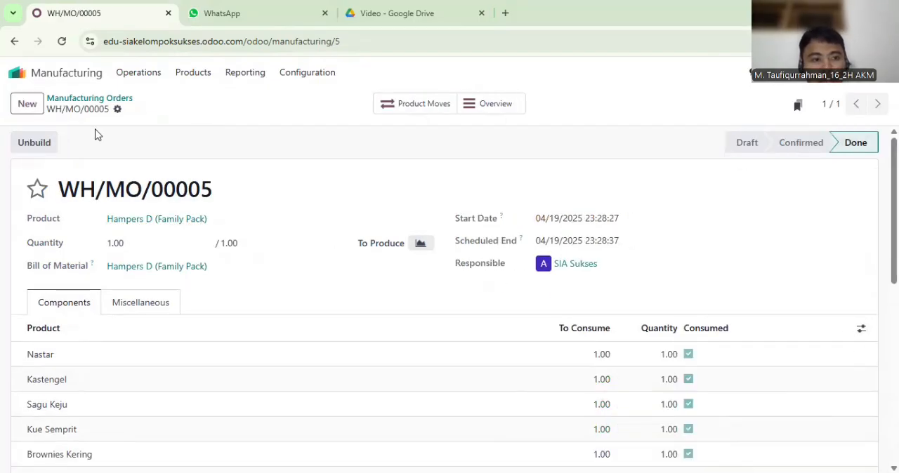
Reopen the customer's Hampers D quotation in Sales and review its order line, taxes and total
{"action": "left_click", "coordinate": [16, 72]}
{"action": "left_click", "coordinate": [668, 184]}
{"action": "left_click", "coordinate": [211, 164]}
{"action": "scroll", "coordinate": [419, 298], "scroll_direction": "down", "scroll_amount": 3}
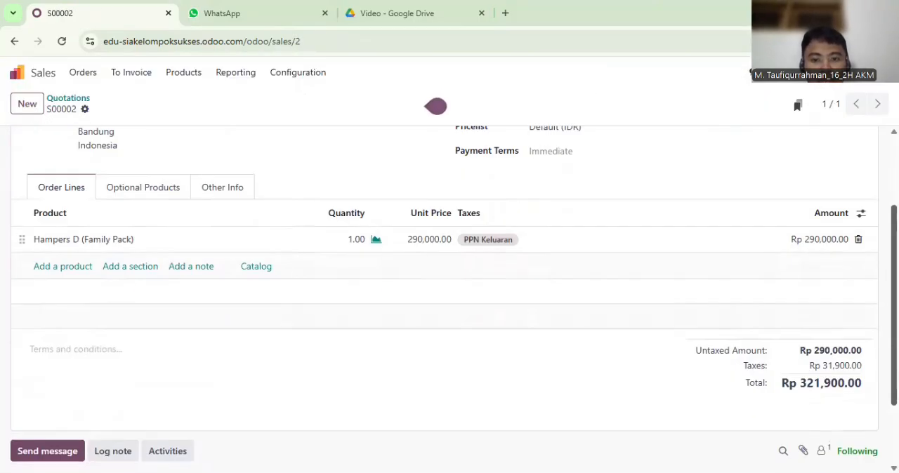
{"action": "scroll", "coordinate": [744, 193], "scroll_direction": "up", "scroll_amount": 1}
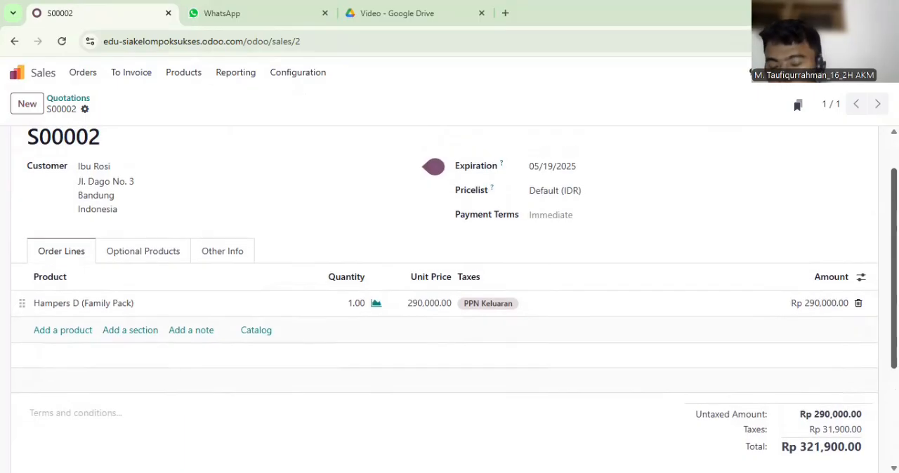
{"action": "scroll", "coordinate": [443, 295], "scroll_direction": "down", "scroll_amount": 1}
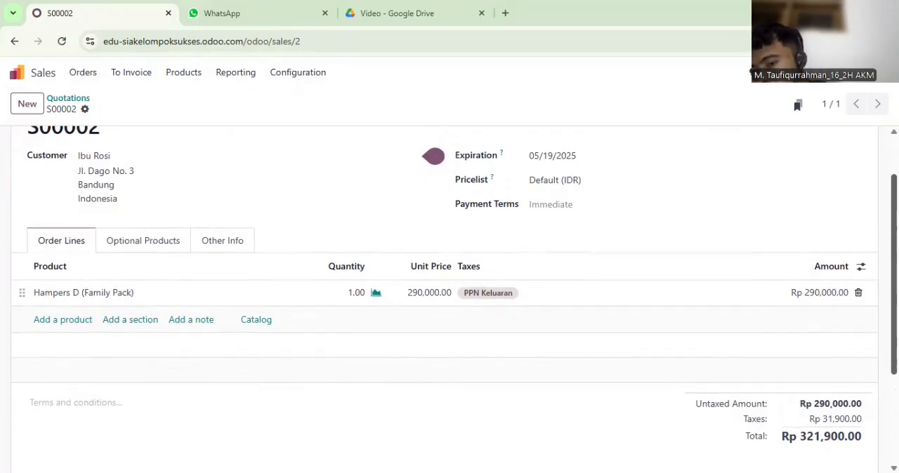
{"action": "scroll", "coordinate": [433, 156], "scroll_direction": "down", "scroll_amount": 1}
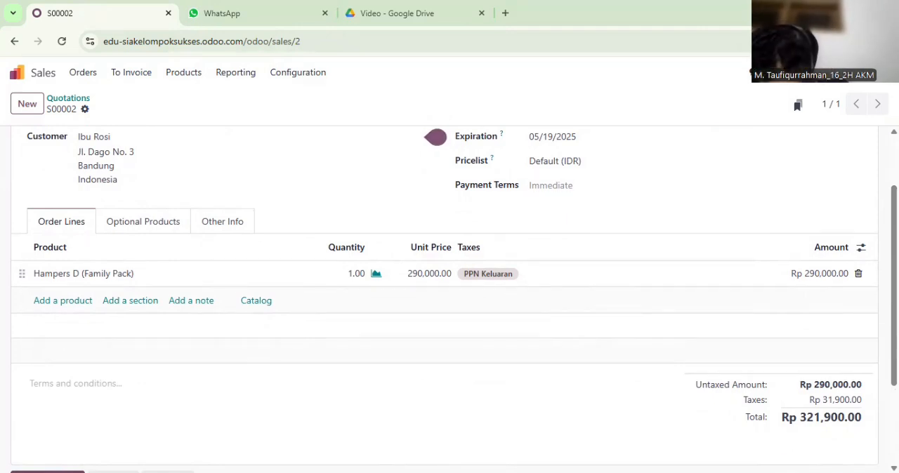
{"action": "scroll", "coordinate": [449, 281], "scroll_direction": "down", "scroll_amount": 2}
{"action": "scroll", "coordinate": [450, 281], "scroll_direction": "up", "scroll_amount": 3}
{"action": "left_click", "coordinate": [74, 150]}
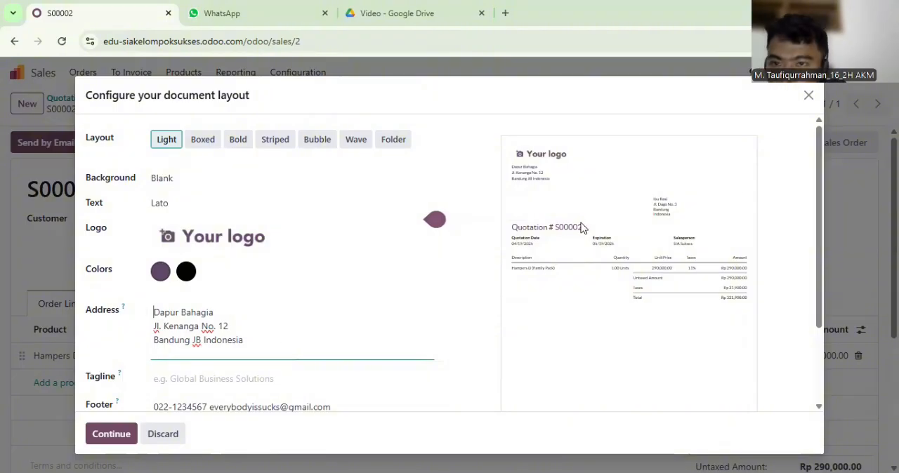
{"action": "key", "text": "Escape"}
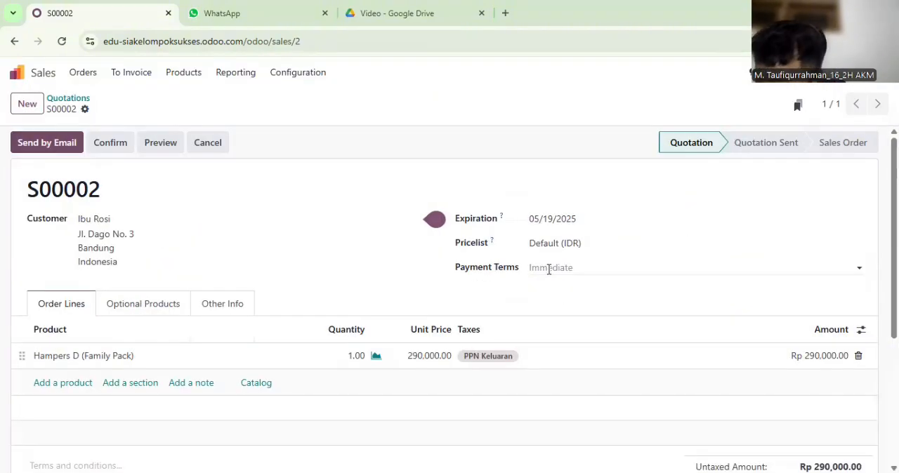
Set the quotation's payment terms to Immediate Payment and send it to the customer by email, accepting the Light document layout
{"action": "left_click", "coordinate": [550, 268]}
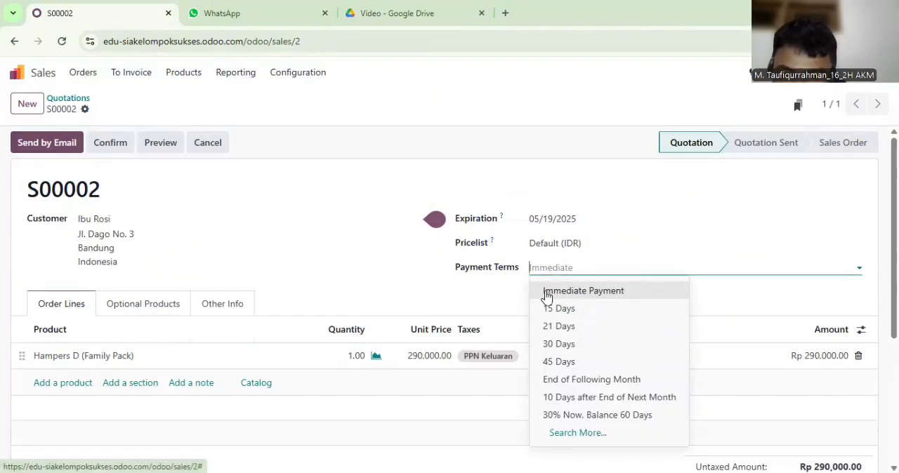
{"action": "left_click", "coordinate": [545, 292]}
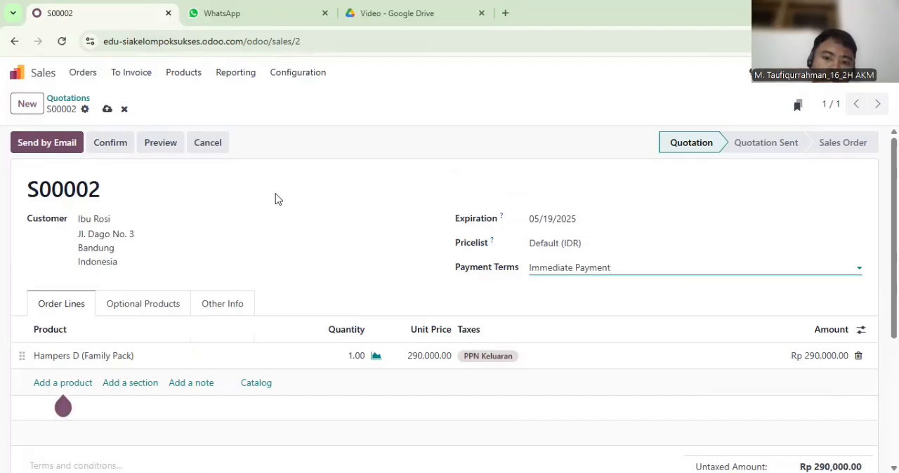
{"action": "left_click", "coordinate": [46, 143]}
{"action": "left_click", "coordinate": [111, 433]}
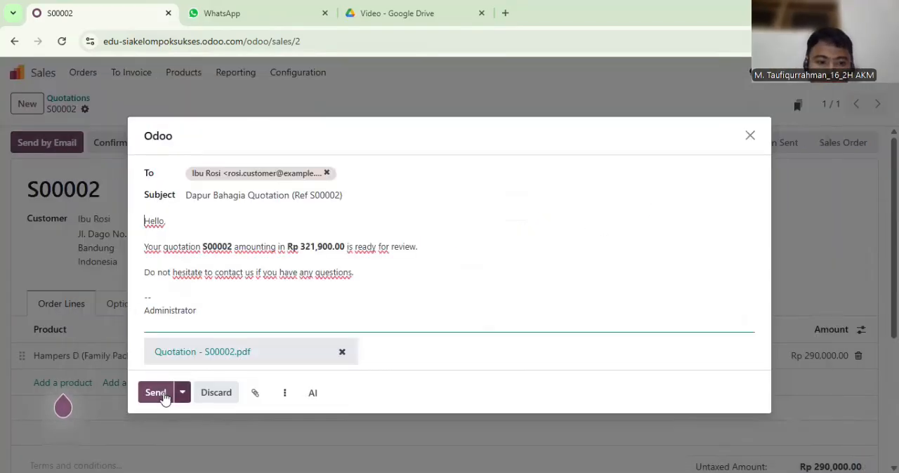
{"action": "left_click", "coordinate": [163, 394]}
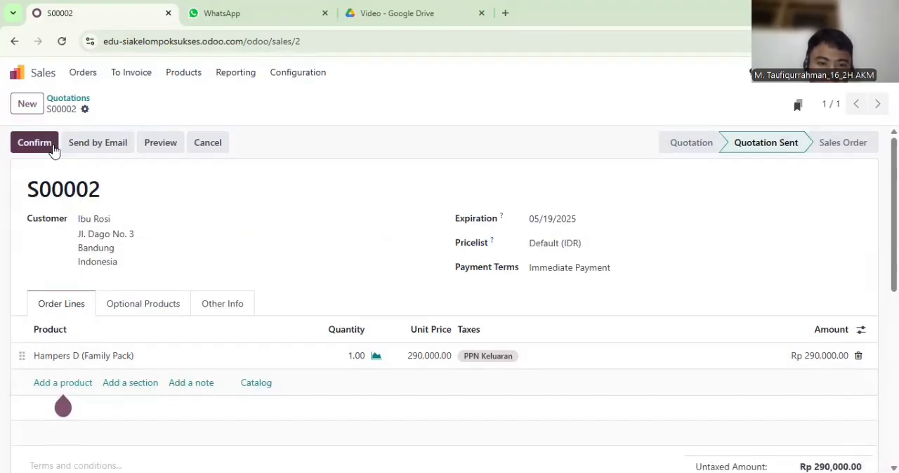
Confirm the quotation as a sales order and create a draft regular invoice from it
{"action": "left_click", "coordinate": [54, 150]}
{"action": "left_click", "coordinate": [54, 150]}
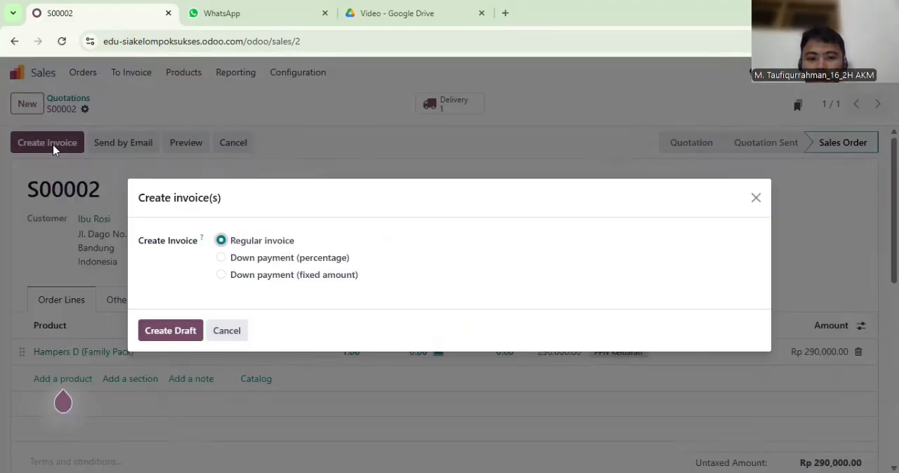
{"action": "left_click", "coordinate": [170, 330]}
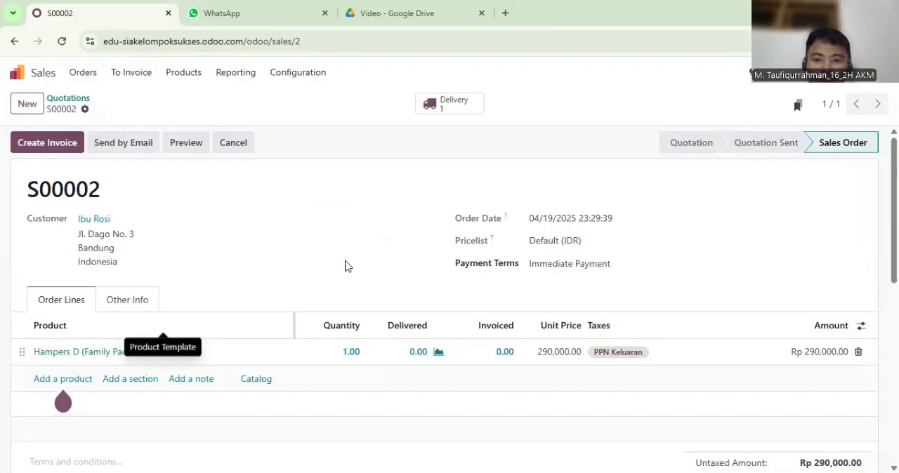
Set the customer invoice date to 04/25/2025 and confirm the invoice
{"action": "left_click", "coordinate": [540, 238]}
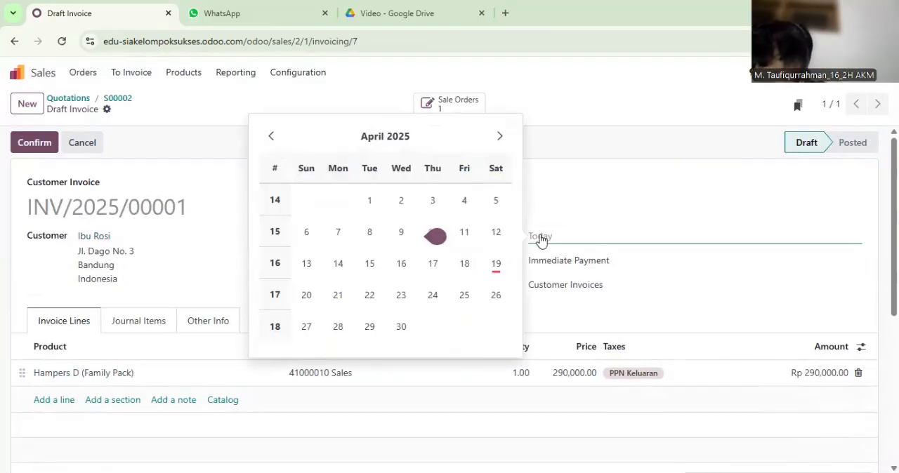
{"action": "left_click", "coordinate": [478, 294]}
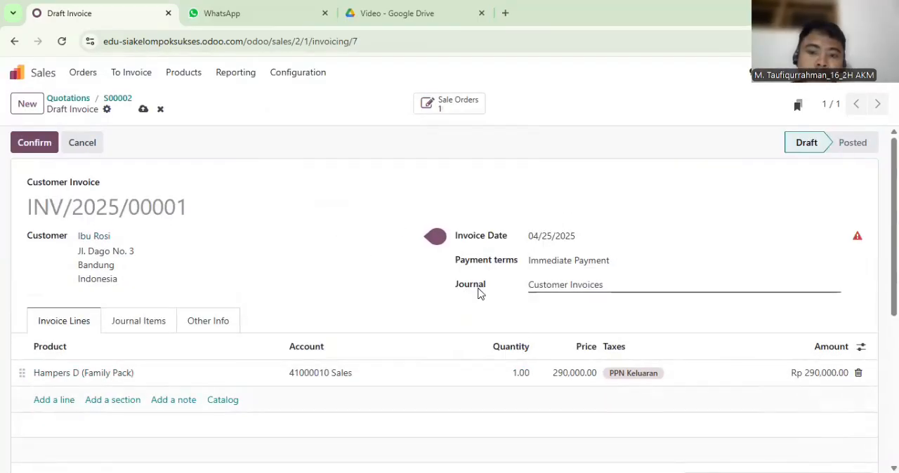
{"action": "left_click", "coordinate": [35, 143]}
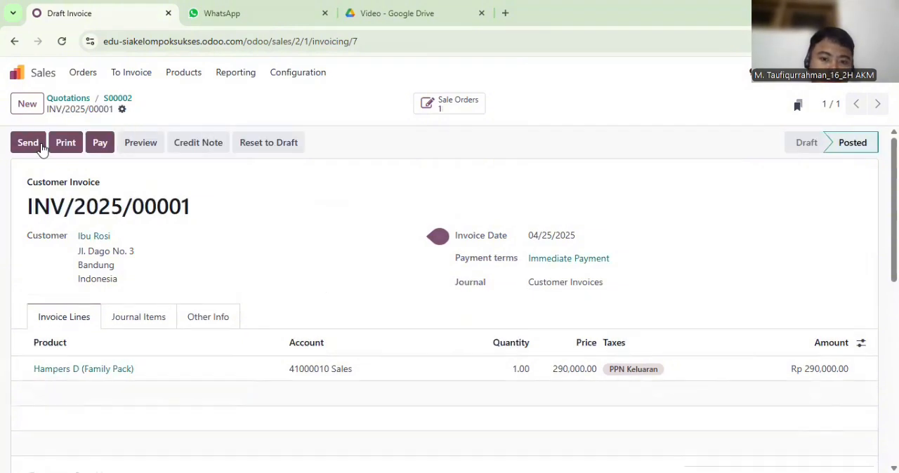
Register payment of the customer invoice's full amount through the Cash journal
{"action": "left_click", "coordinate": [100, 143]}
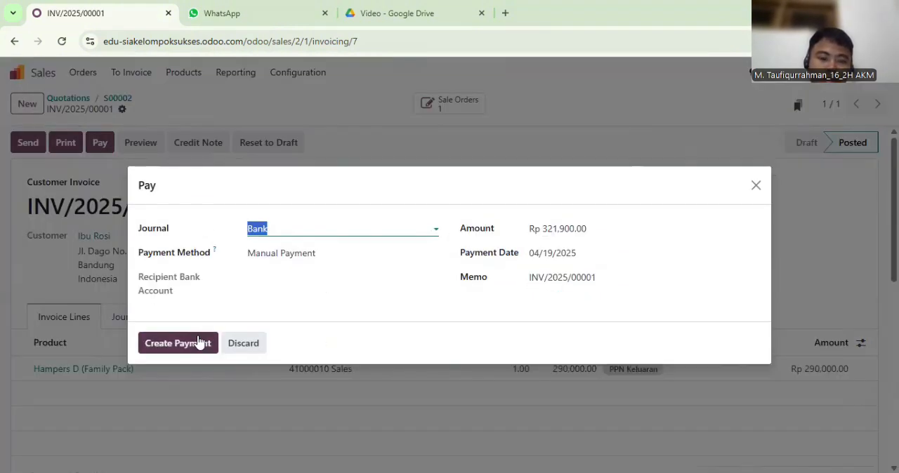
{"action": "left_click", "coordinate": [311, 231]}
{"action": "left_click", "coordinate": [290, 266]}
{"action": "left_click", "coordinate": [180, 343]}
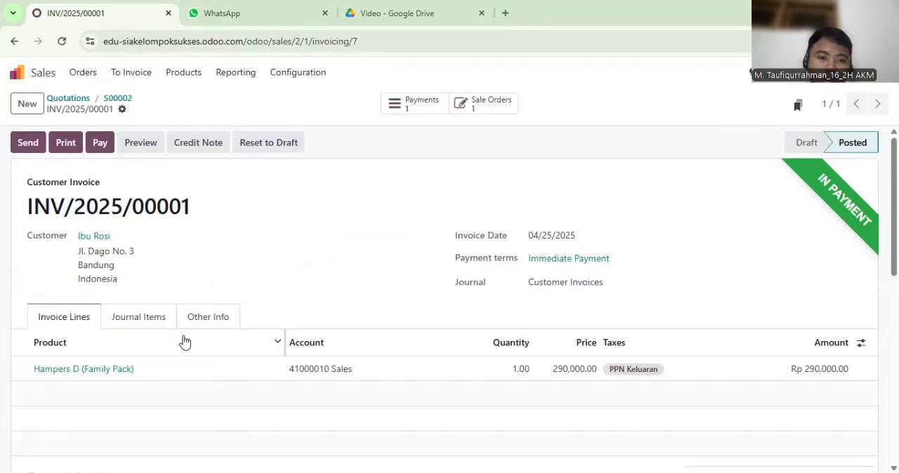
Send the invoice to the customer and validate its Cash payment
{"action": "left_click", "coordinate": [39, 144]}
{"action": "left_click", "coordinate": [156, 416]}
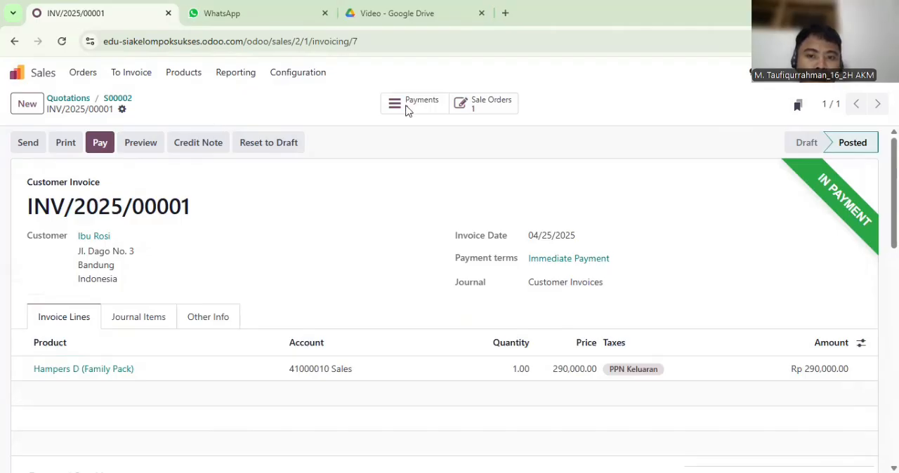
{"action": "left_click", "coordinate": [408, 105]}
{"action": "left_click", "coordinate": [35, 147]}
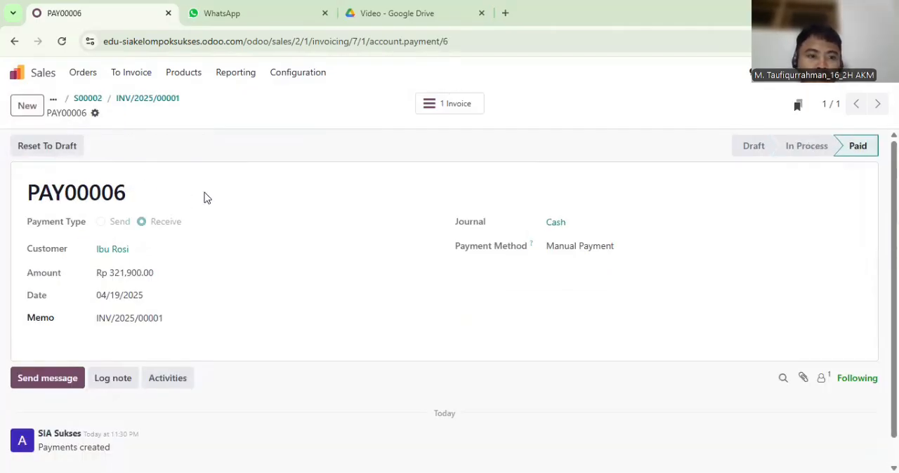
Return to the linked sales order, validate its Hampers D (Family Pack) delivery and open the delivery's detailed operations
{"action": "left_click", "coordinate": [458, 112]}
{"action": "left_click", "coordinate": [488, 113]}
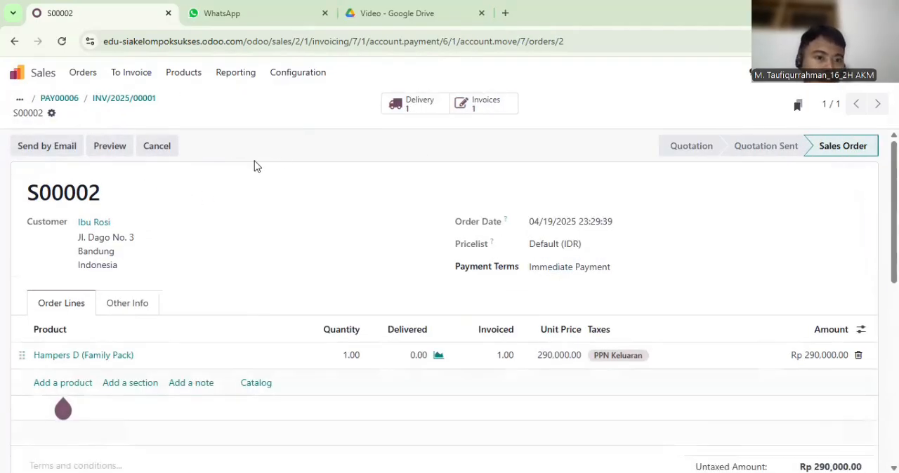
{"action": "left_click", "coordinate": [417, 100]}
{"action": "left_click", "coordinate": [35, 146]}
{"action": "left_click", "coordinate": [177, 313]}
{"action": "left_click", "coordinate": [421, 104]}
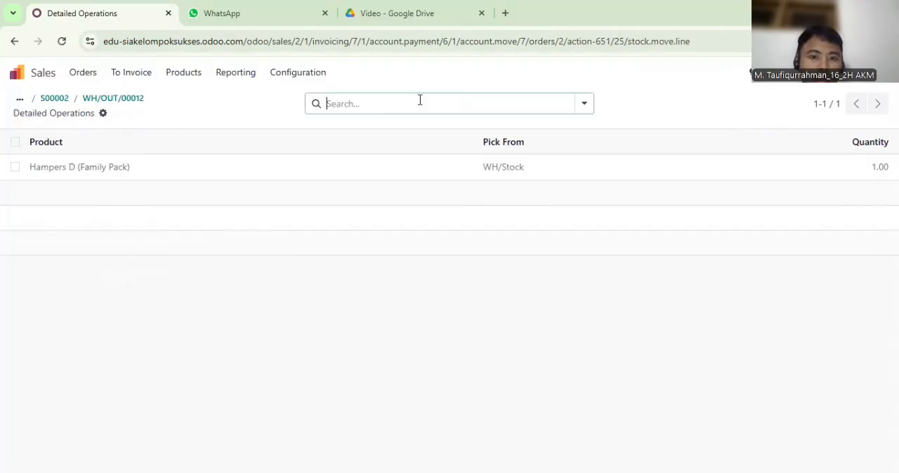
Reopen the sales order's invoice from Sales and register another payment of Rp 321,900.00 through the Bank journal
{"action": "left_click", "coordinate": [15, 73]}
{"action": "left_click", "coordinate": [672, 145]}
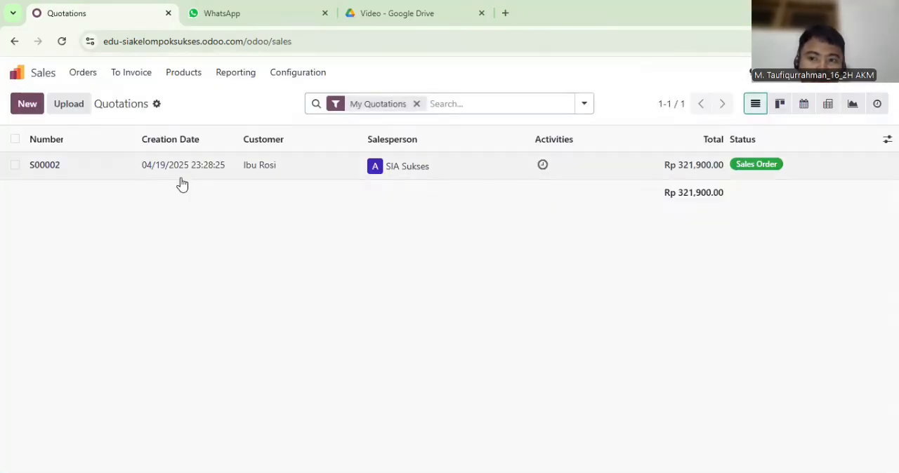
{"action": "left_click", "coordinate": [180, 174]}
{"action": "left_click", "coordinate": [499, 102]}
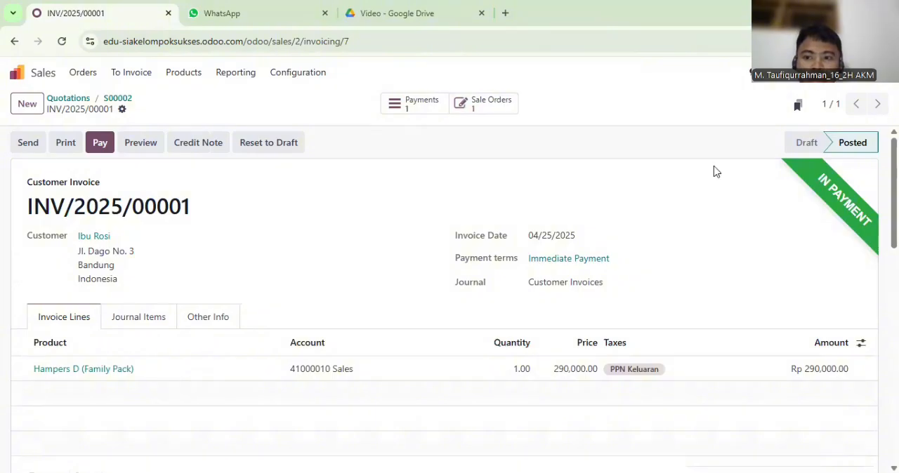
{"action": "left_click", "coordinate": [100, 142]}
{"action": "left_click", "coordinate": [179, 342]}
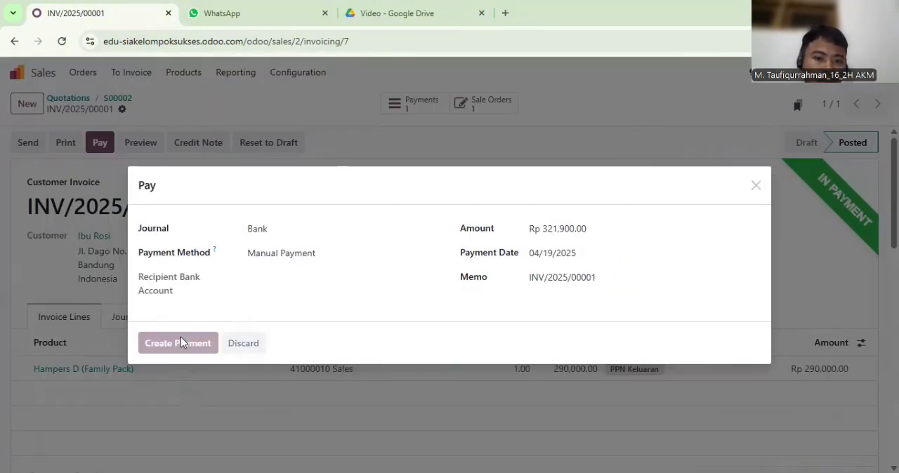
Open the posted journal items in Accounting and examine the Hampers D customer invoice's entries and available reconciliation actions
{"action": "left_click", "coordinate": [16, 72]}
{"action": "left_click", "coordinate": [316, 234]}
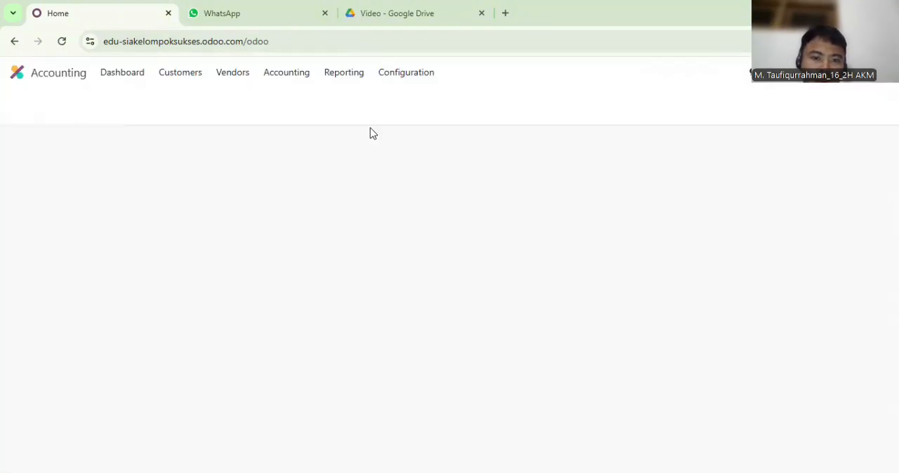
{"action": "left_click", "coordinate": [314, 124]}
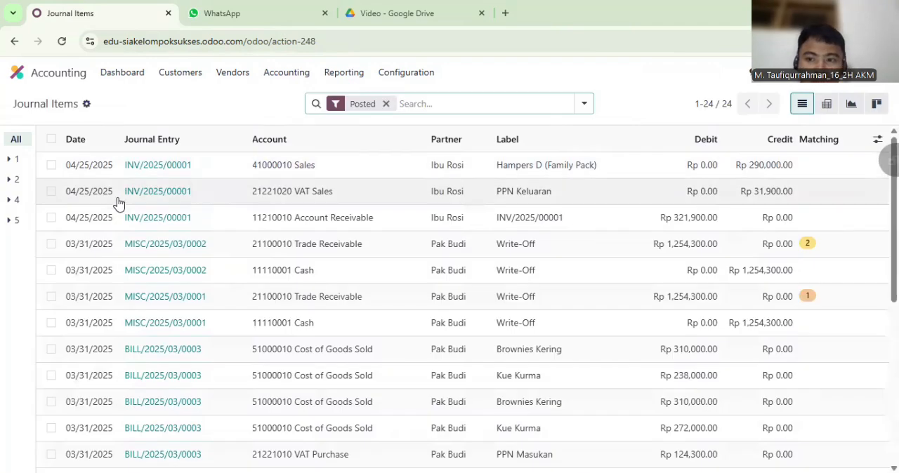
{"action": "left_click", "coordinate": [51, 165]}
{"action": "left_click", "coordinate": [421, 103]}
{"action": "left_click", "coordinate": [126, 297]}
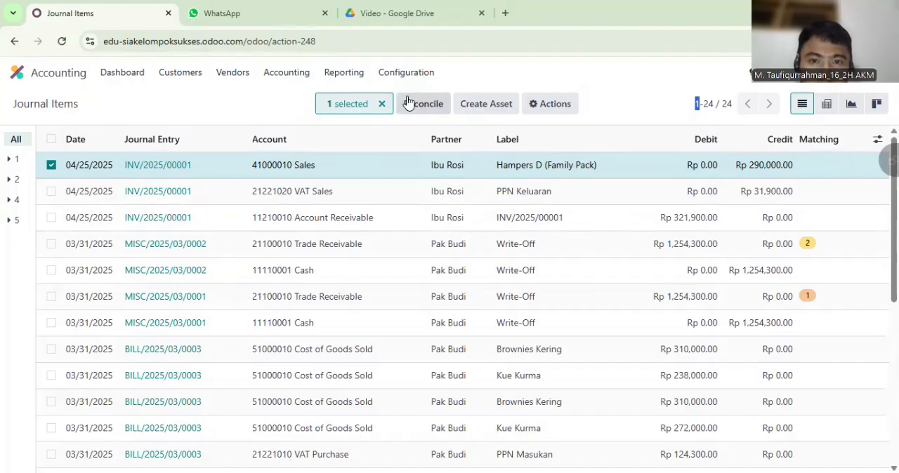
{"action": "left_click", "coordinate": [536, 107]}
{"action": "right_click", "coordinate": [75, 81]}
Open the Bank payment linked to the Hampers D customer invoice, validate it and return to the invoice
{"action": "left_click", "coordinate": [21, 79]}
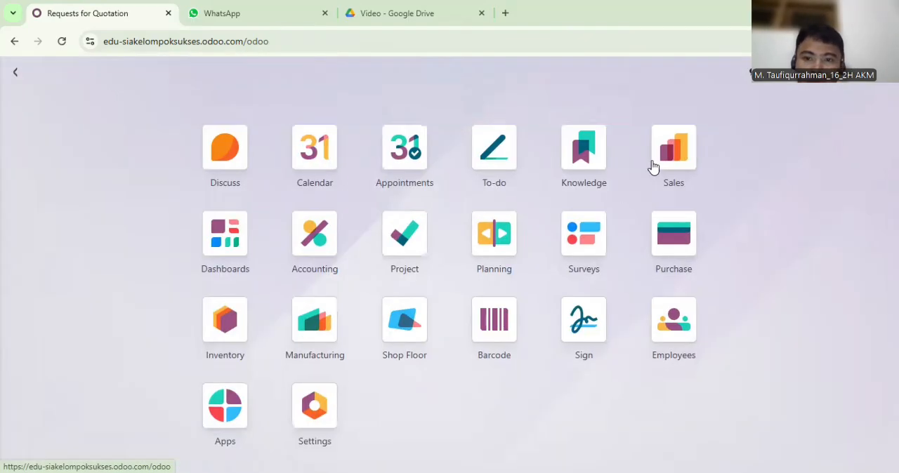
{"action": "left_click", "coordinate": [653, 167]}
{"action": "left_click", "coordinate": [528, 166]}
{"action": "left_click", "coordinate": [512, 104]}
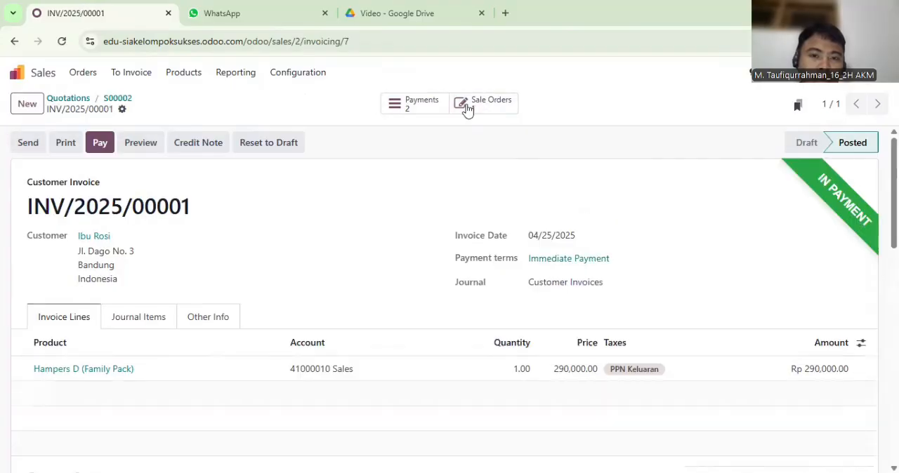
{"action": "left_click", "coordinate": [414, 105]}
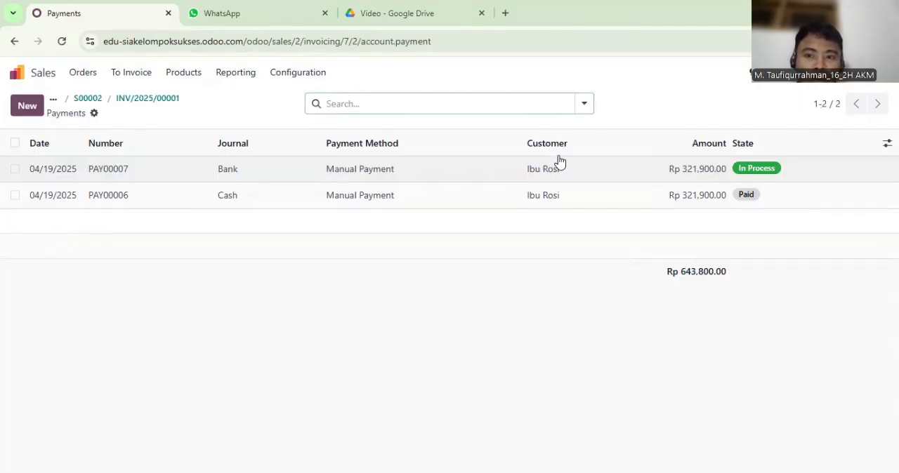
{"action": "left_click", "coordinate": [324, 173]}
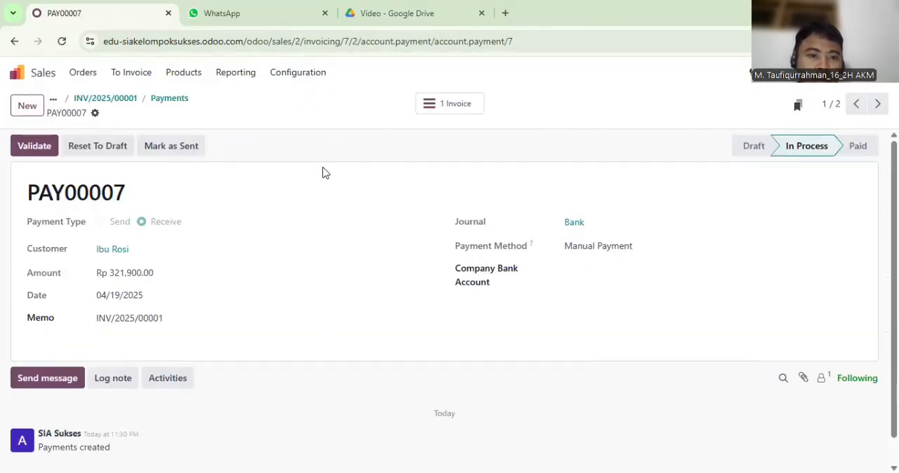
{"action": "left_click", "coordinate": [40, 148]}
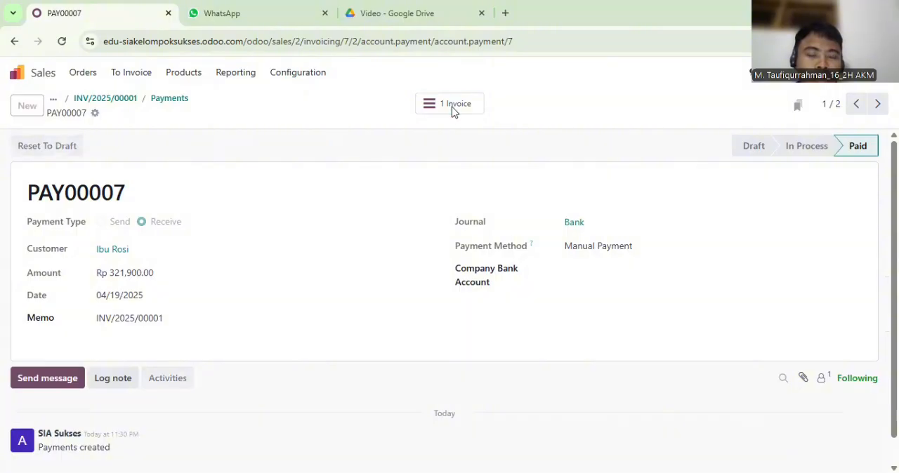
{"action": "left_click", "coordinate": [453, 109]}
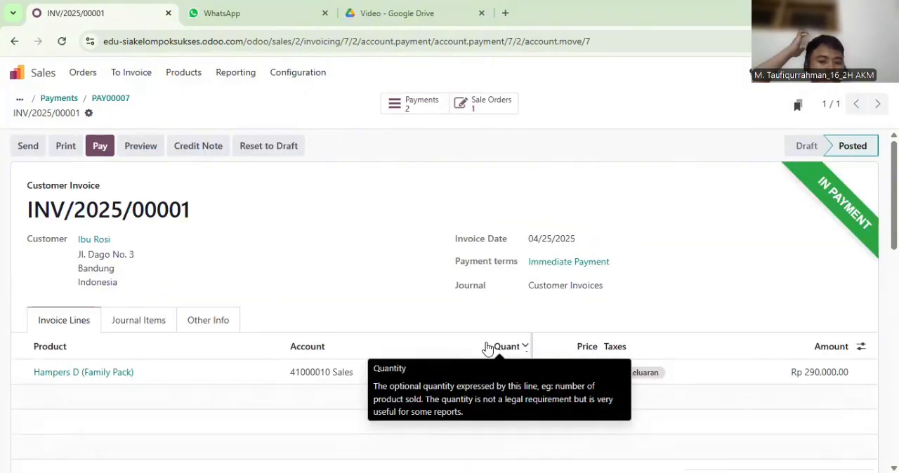